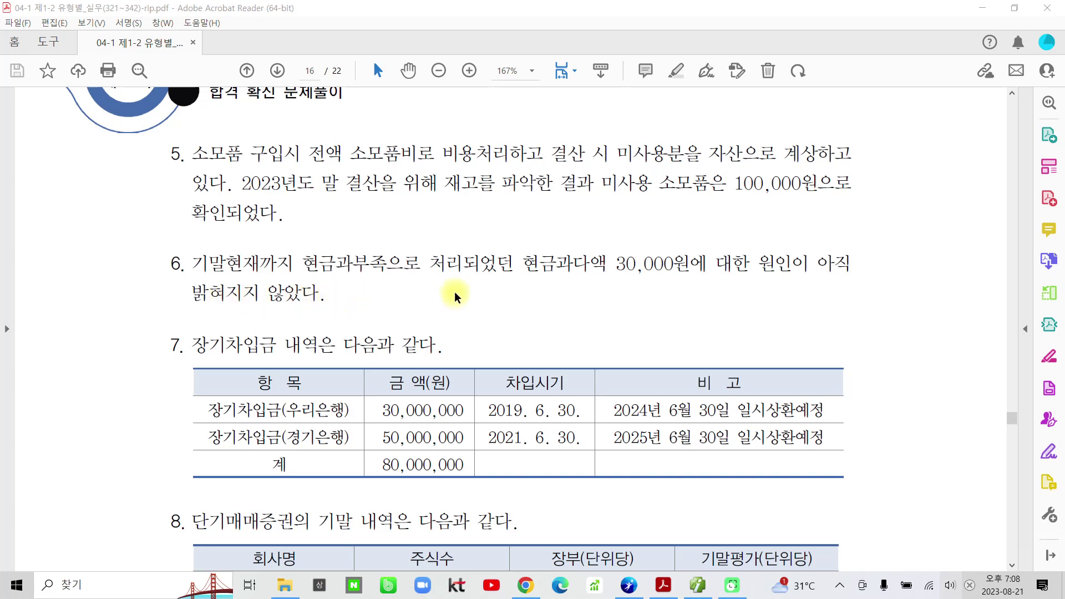
Highlight "현금과다액 30,000원에" and "현금과부족으로" in the text of problem 6
drag(523, 261, 706, 261)
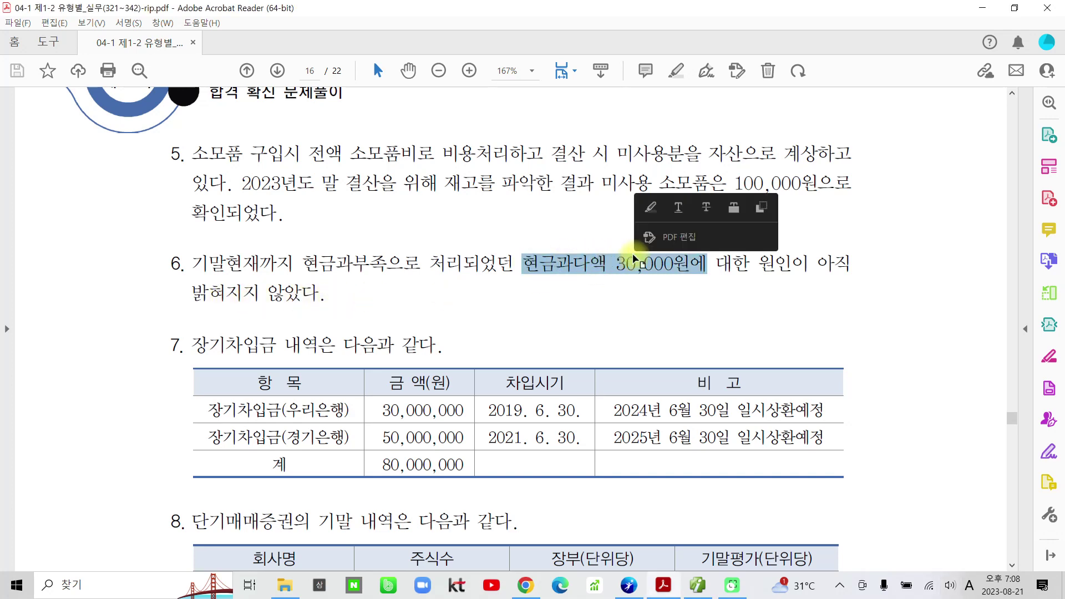
click(650, 208)
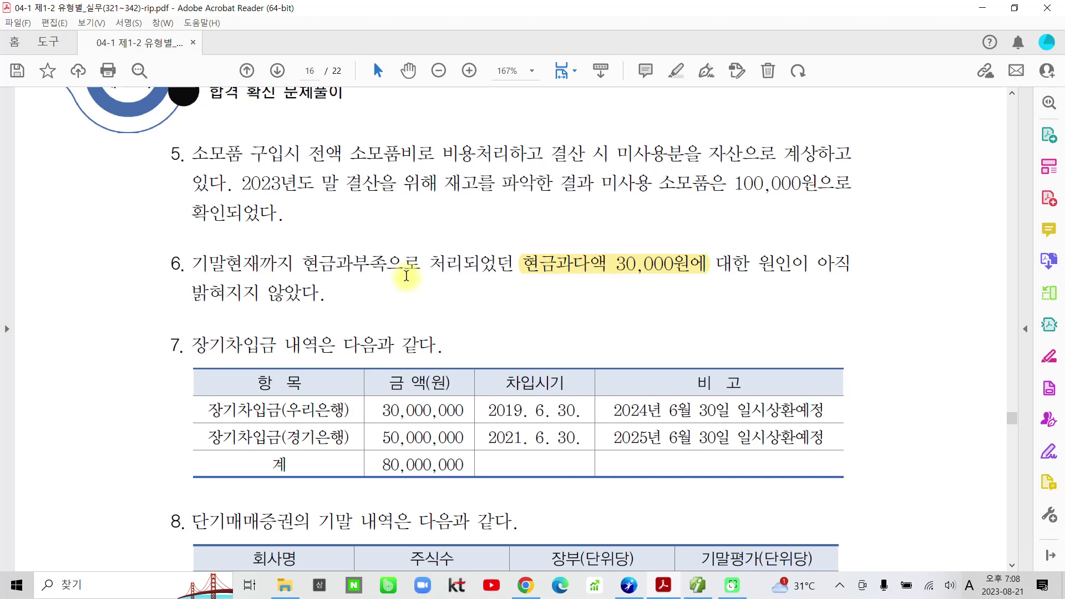
double_click(339, 262)
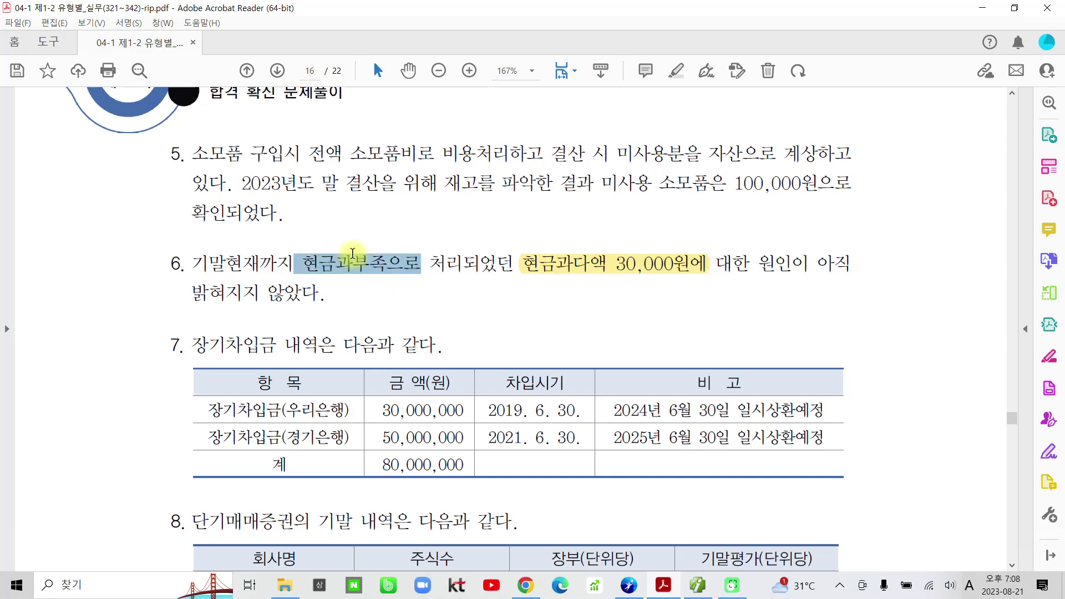
click(380, 213)
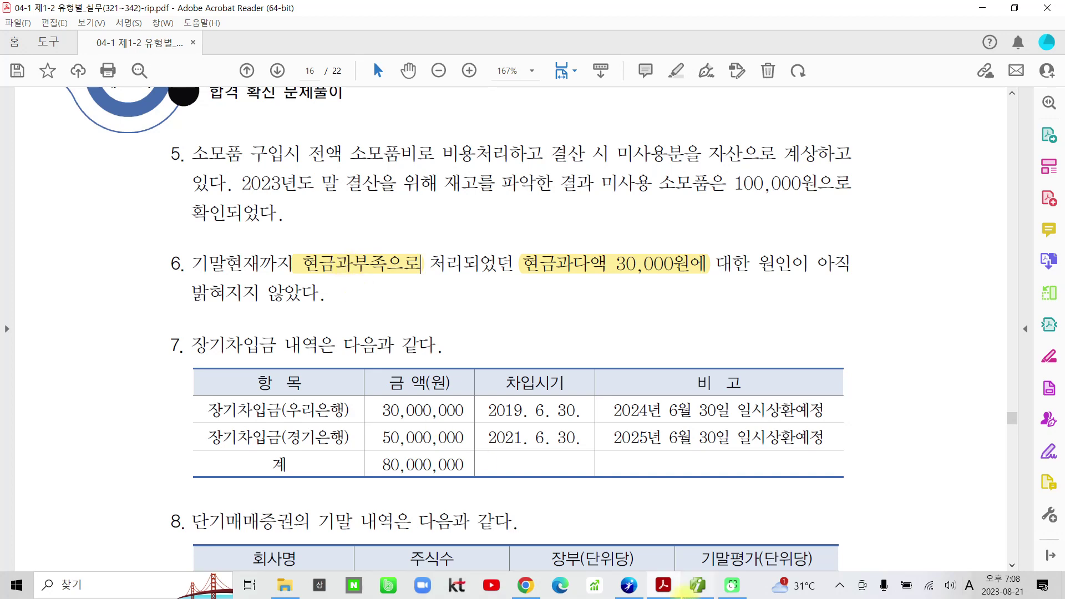
Switch to Smart A and open 일반전표입력 for December 31, 2023
click(696, 591)
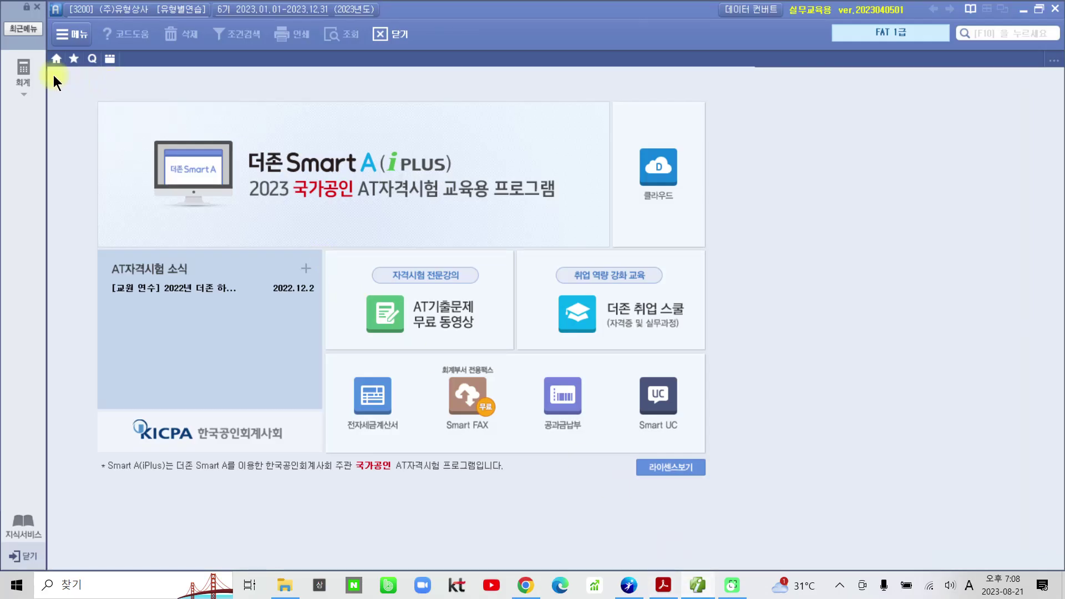
click(22, 72)
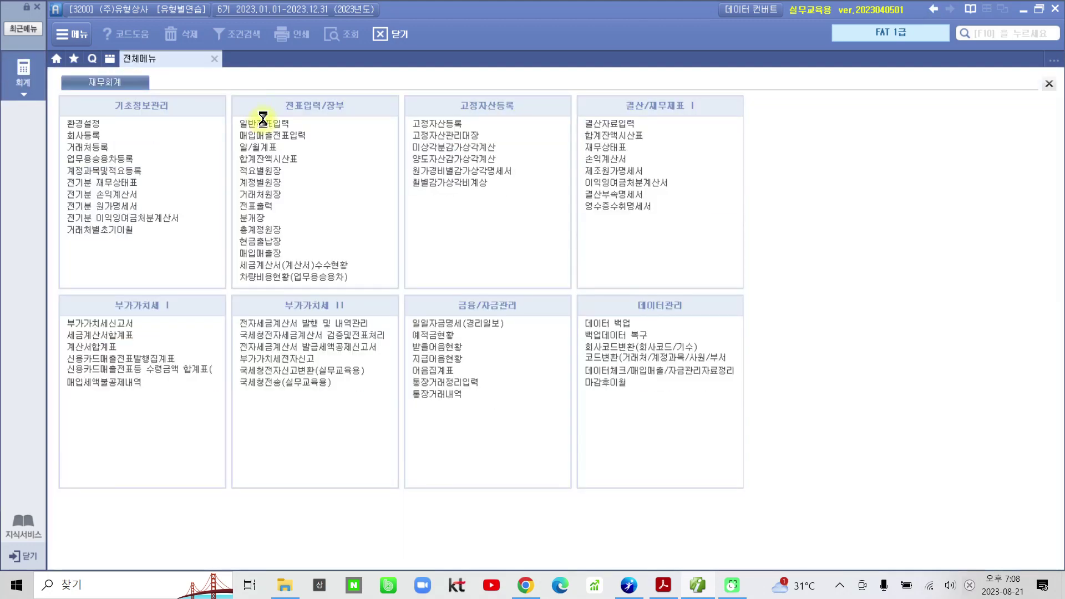
click(262, 121)
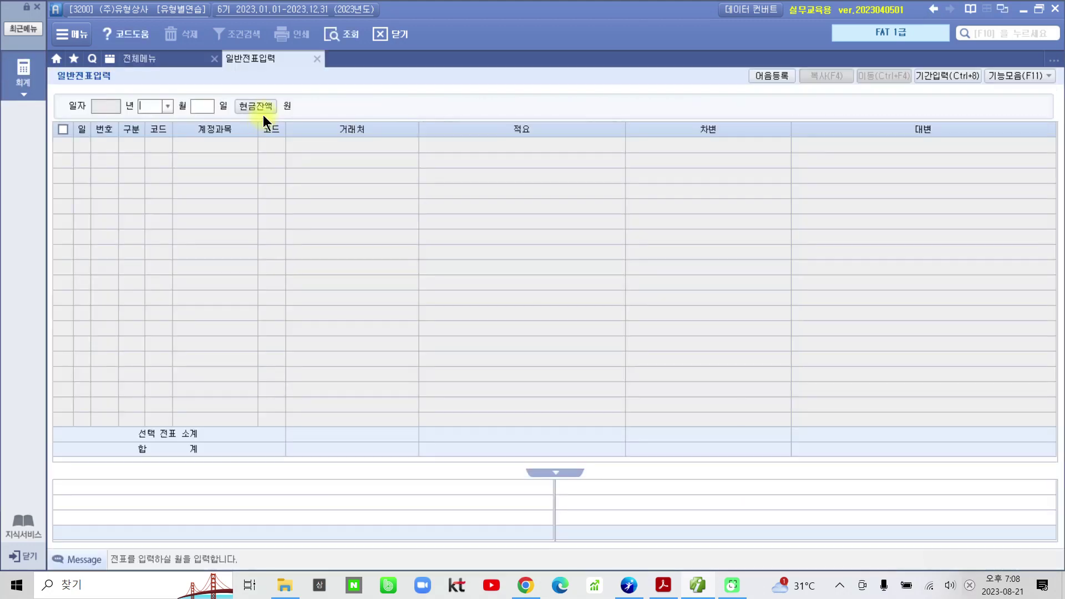
text(12)
key(Return)
text(31)
key(Return)
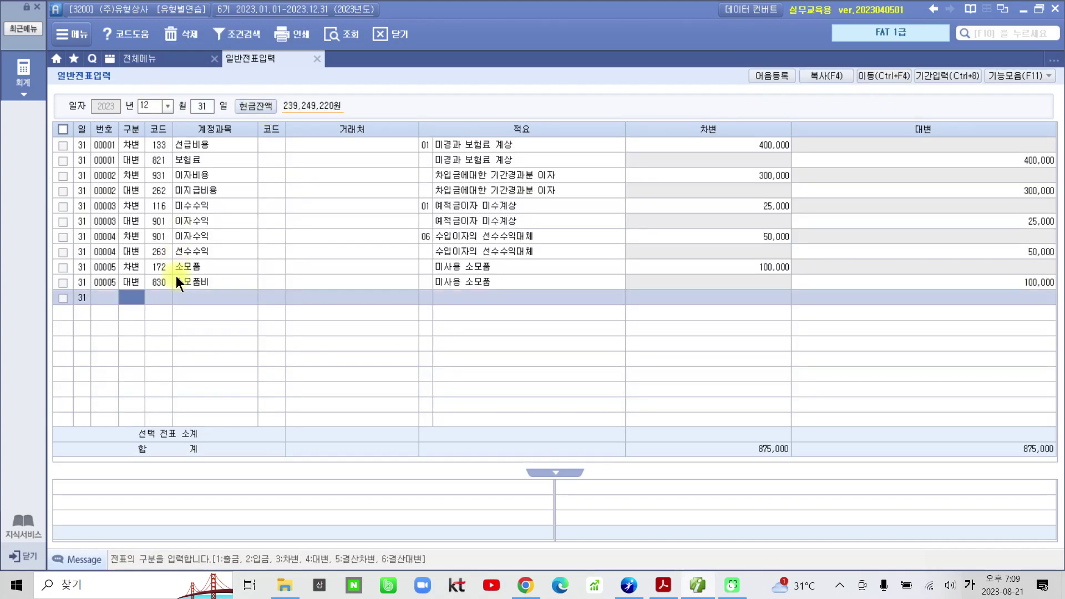
Review the division and account codes of the five existing December 31 adjusting entries
click(159, 150)
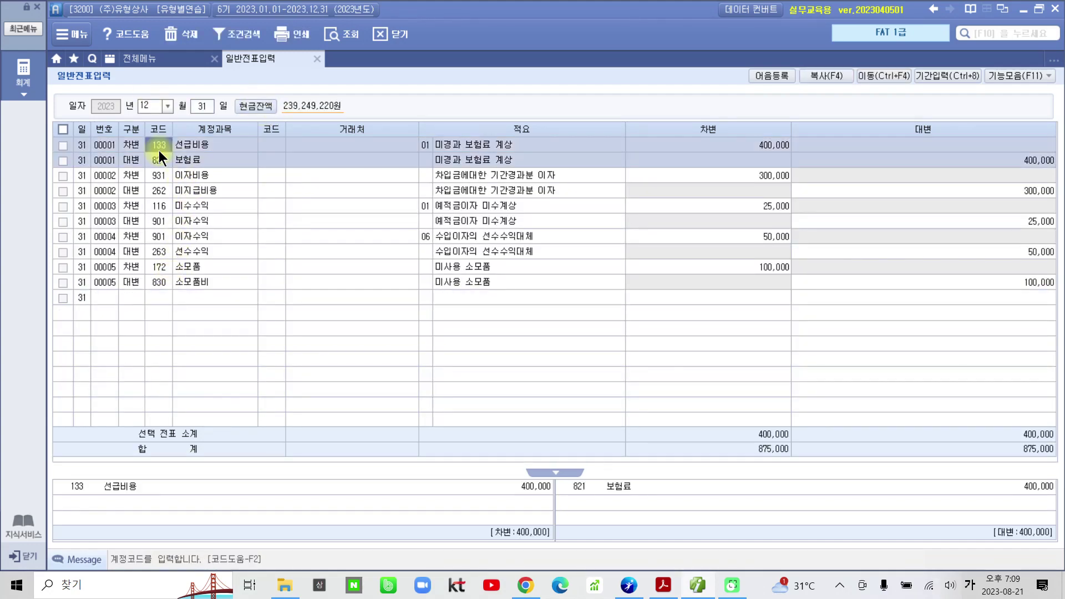
click(136, 190)
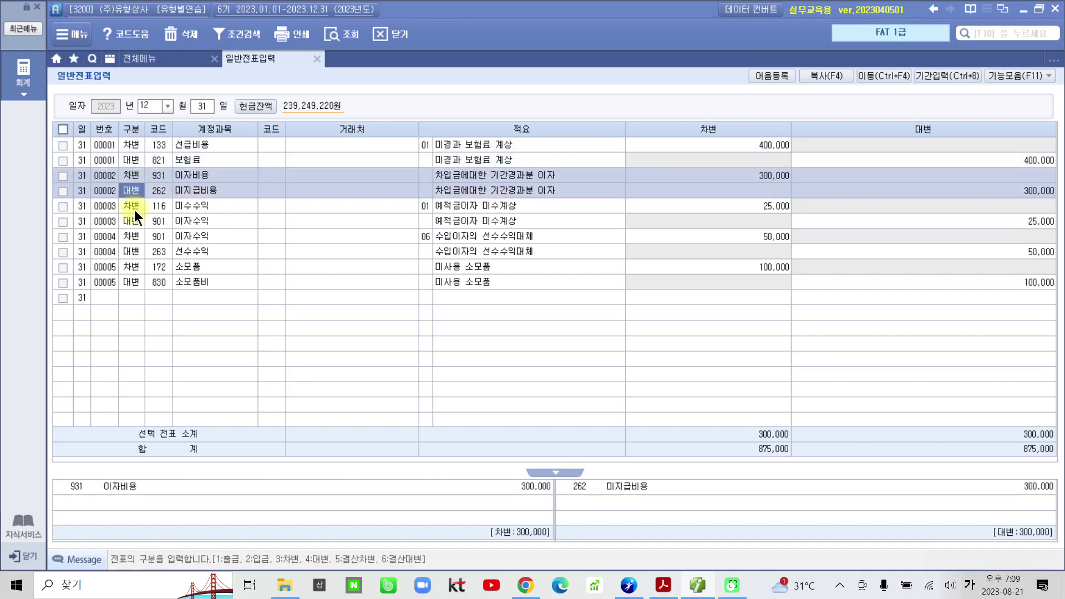
click(134, 210)
click(133, 237)
click(134, 269)
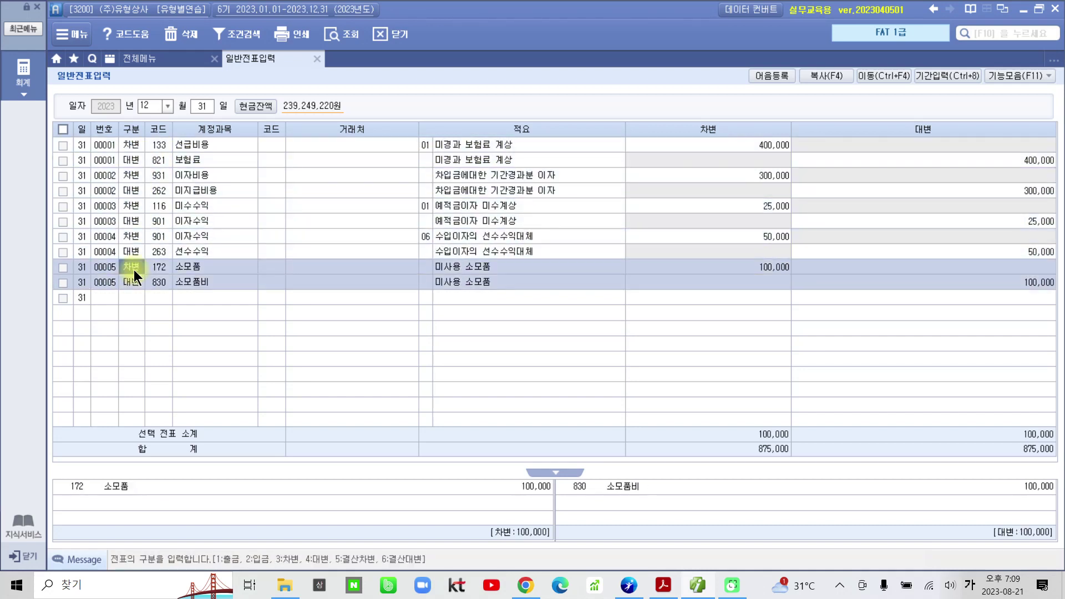
click(172, 145)
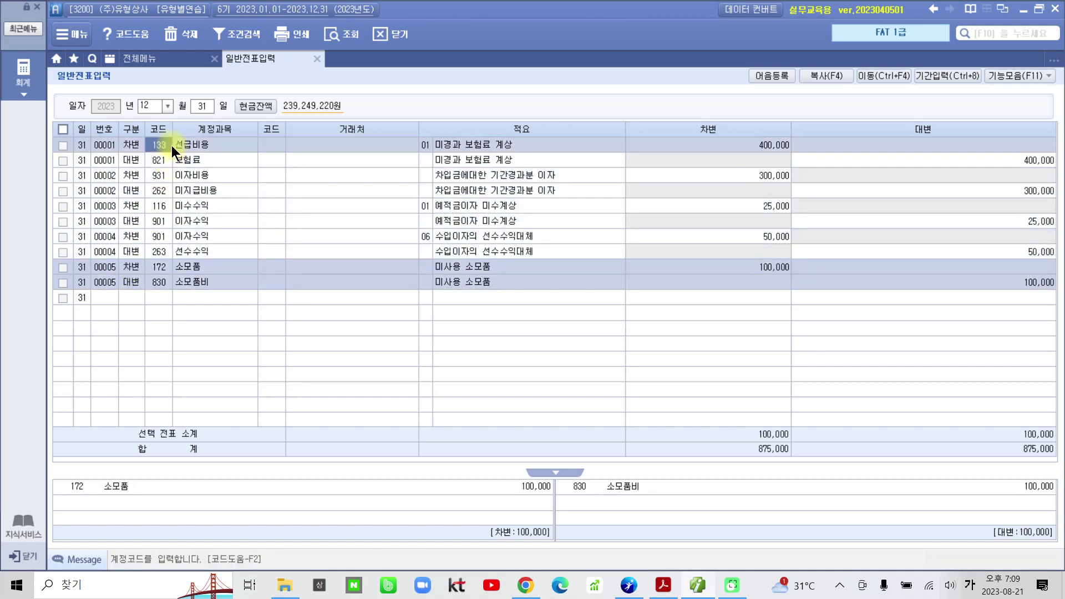
click(168, 179)
click(166, 209)
click(165, 238)
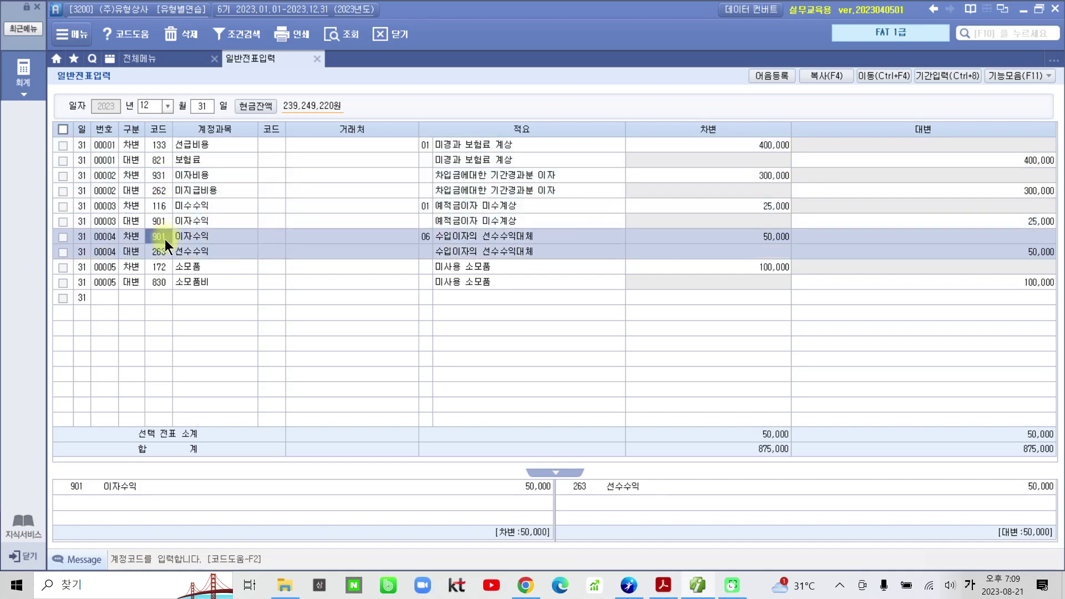
click(164, 267)
Start a credit (대변) line on the empty row with account 930 잡이익, leaving the partner and summary code blank
click(124, 298)
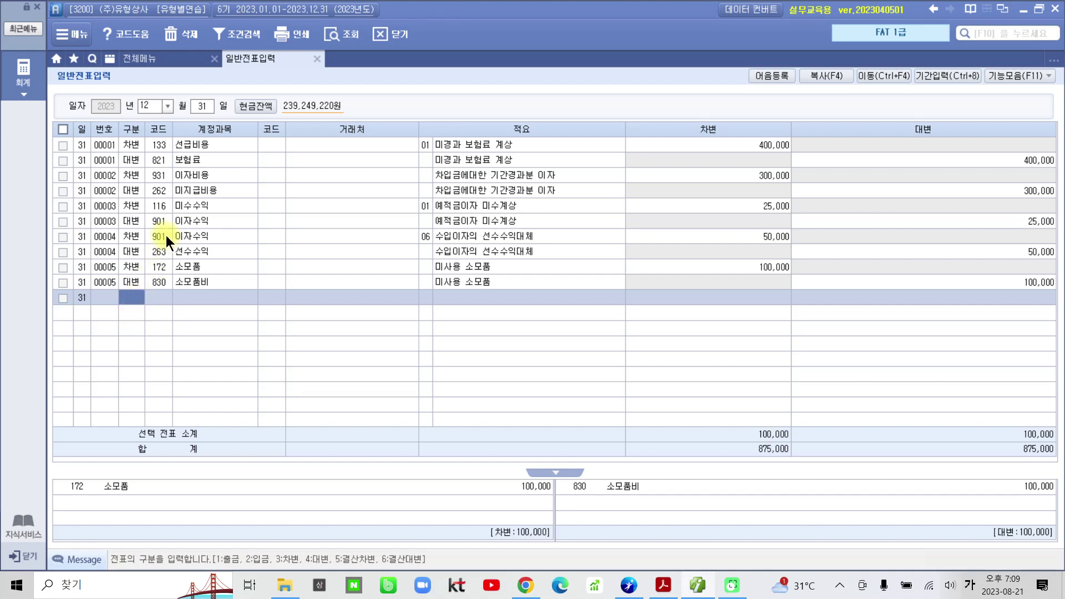
text(4930)
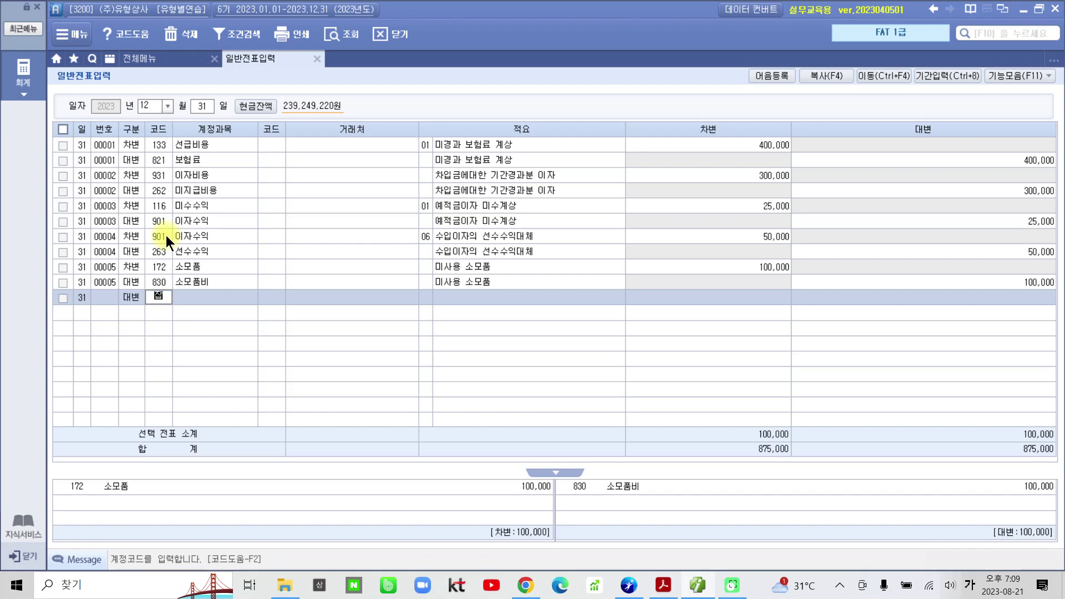
key(Return)
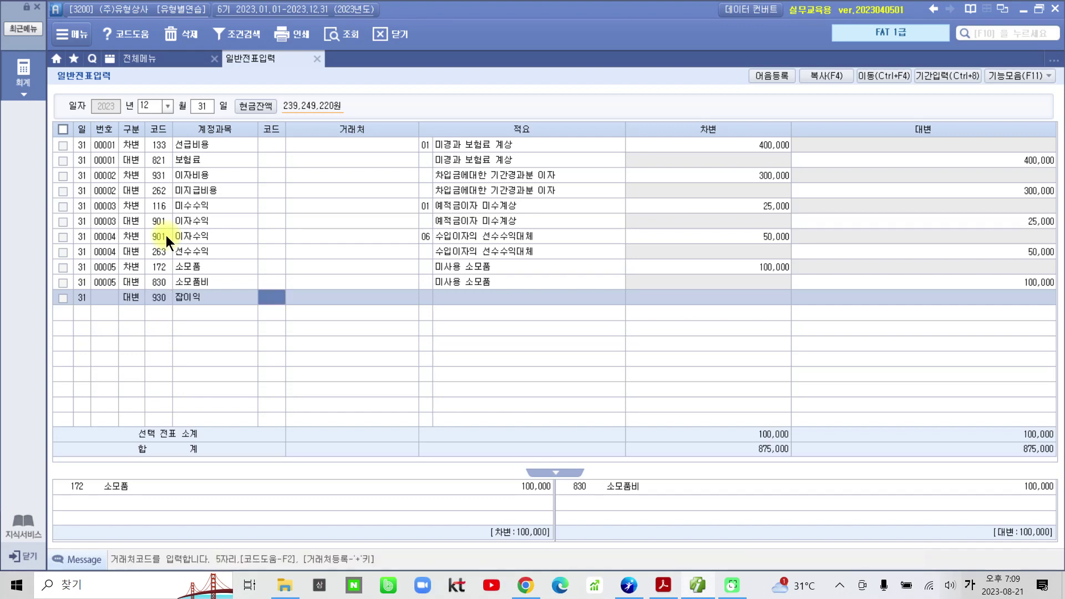
key(Return)
key(Return)
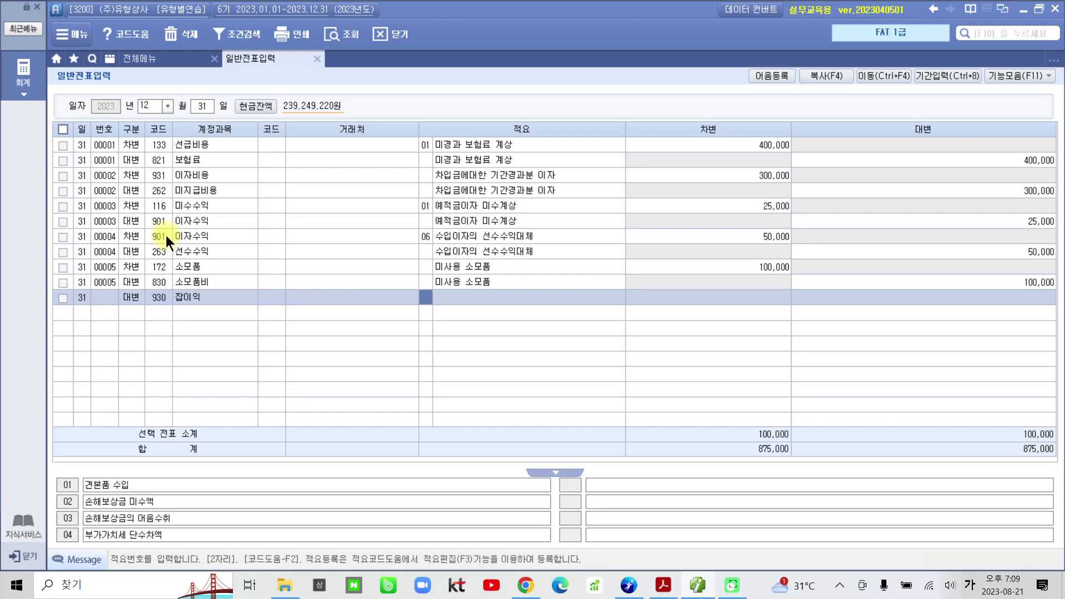
key(Return)
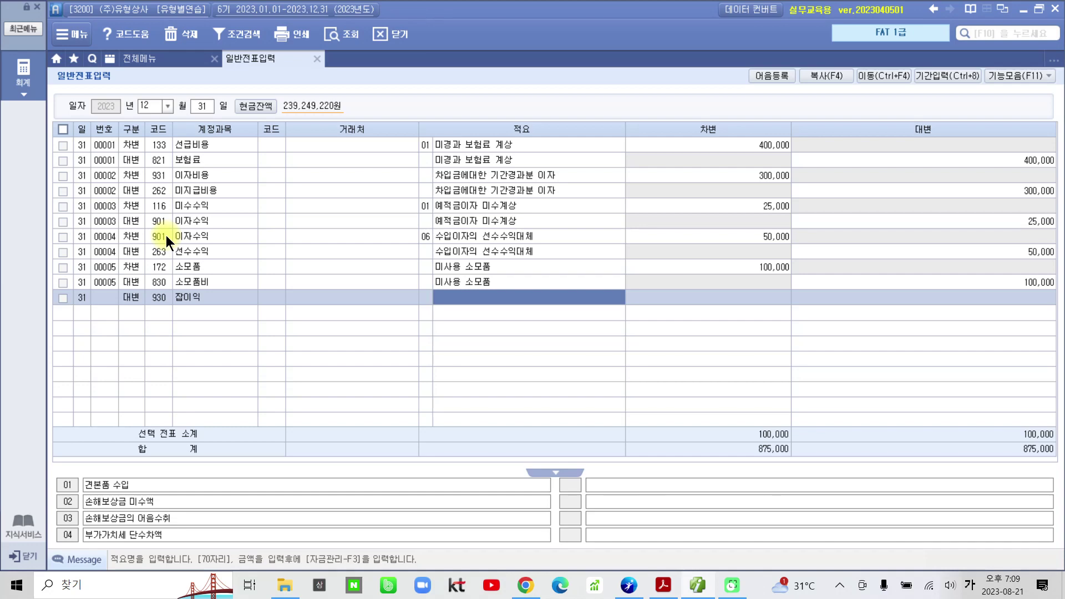
Enter the description "현금과부족 대체" and a credit amount of 30,000 for the 잡이익 line
text(현금과)
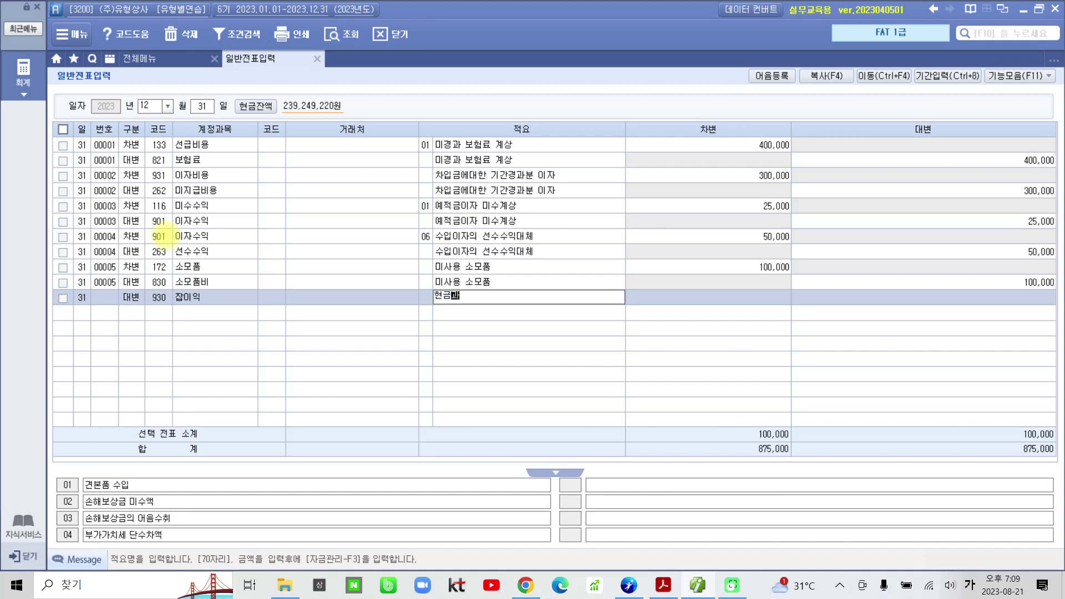
text(부족 서)
key(BackSpace)
key(BackSpace)
text(ㄷㅐ체)
key(Return)
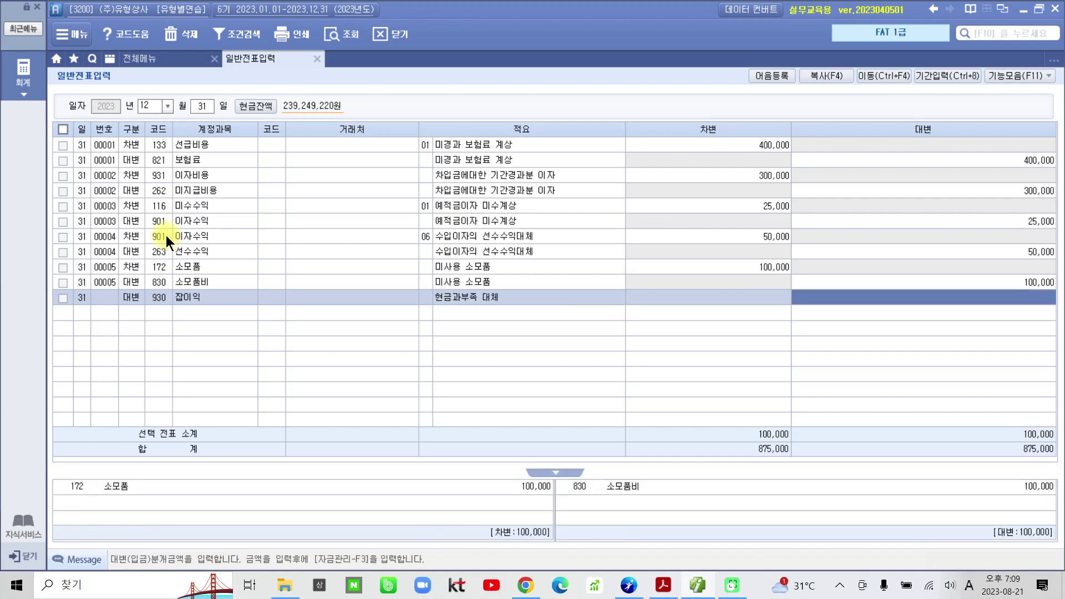
text(4)
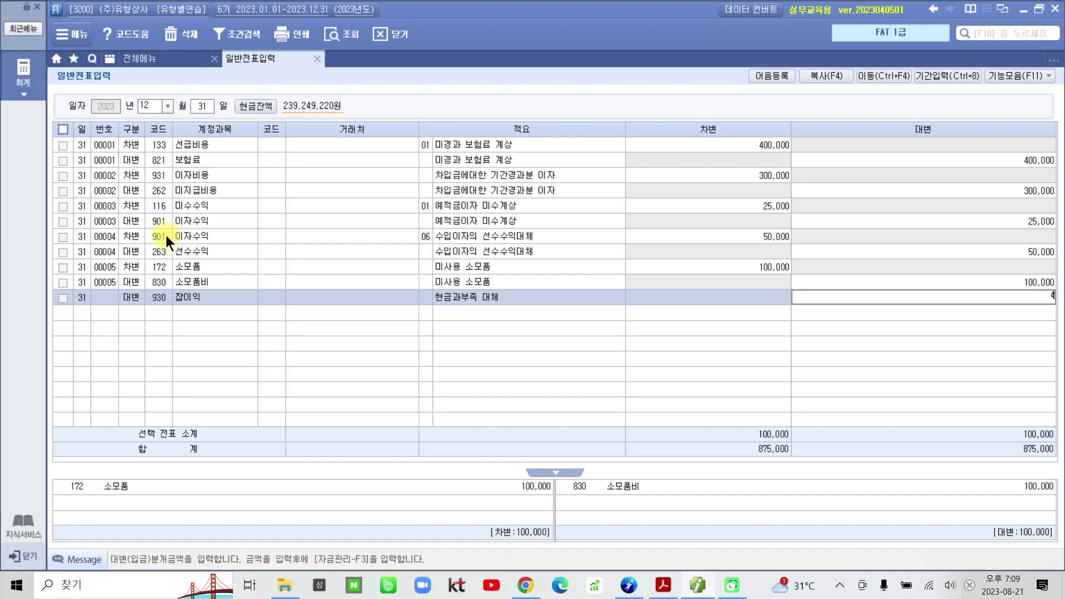
text(30)
key(plus)
key(Return)
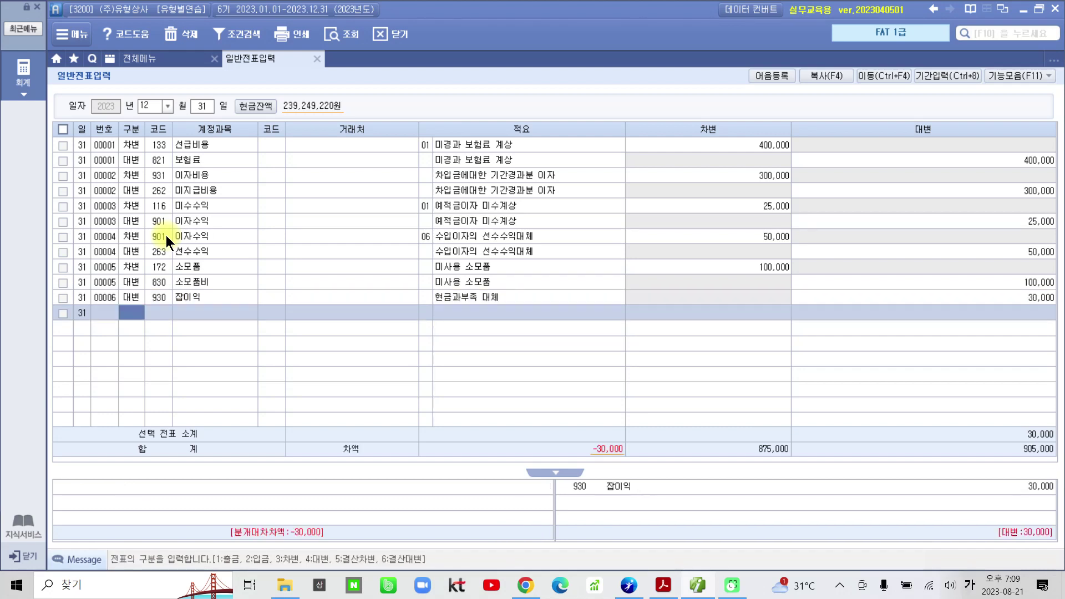
Add a debit (차변) line with account 141 현금과부족, found by searching for 현금, without a partner or summary code
text(3)
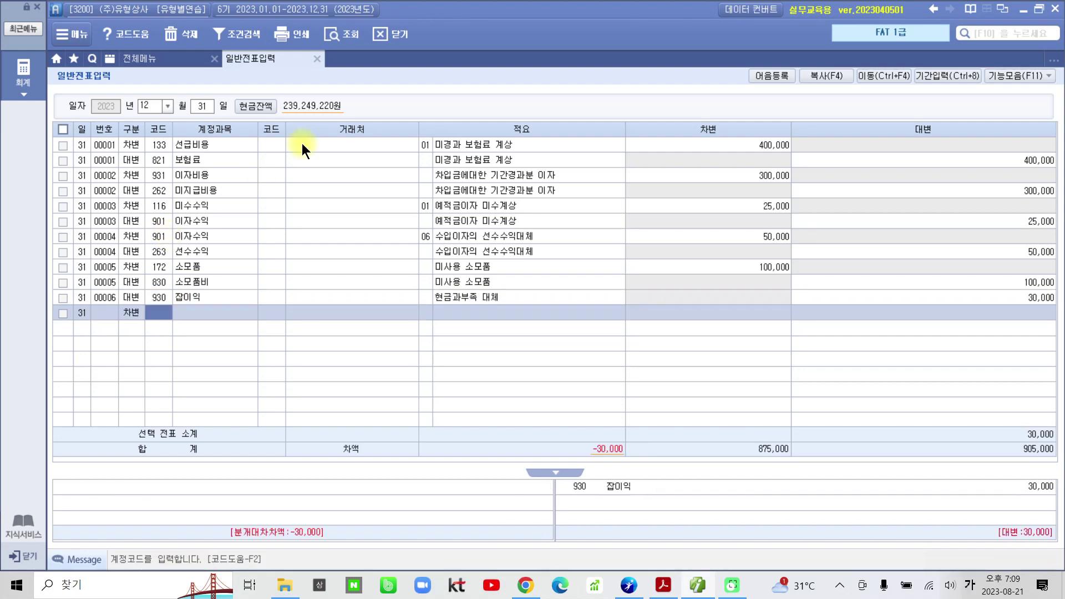
text(현금)
key(Return)
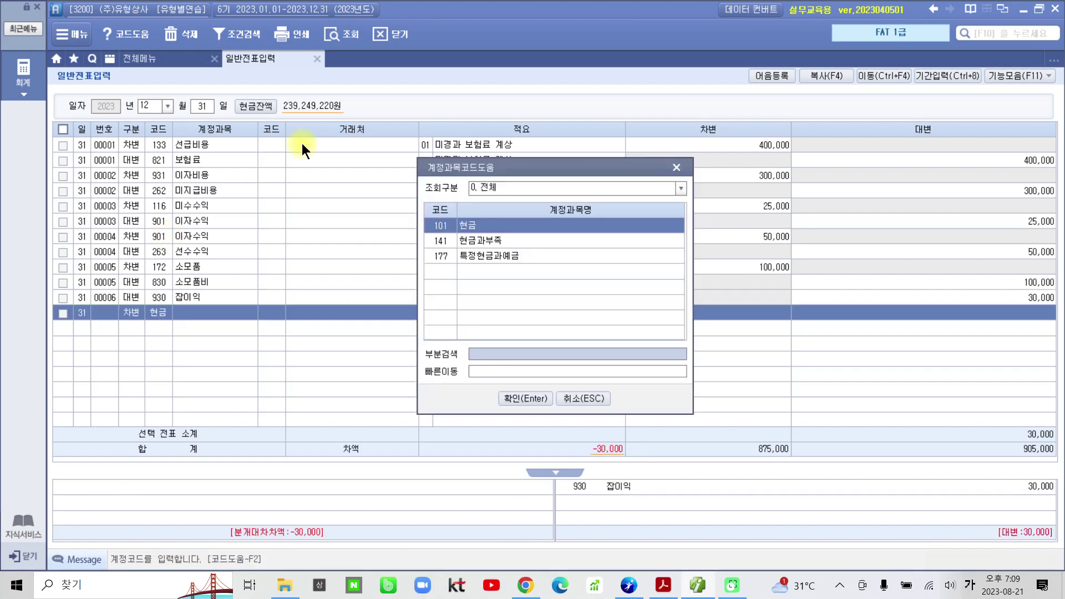
key(Down)
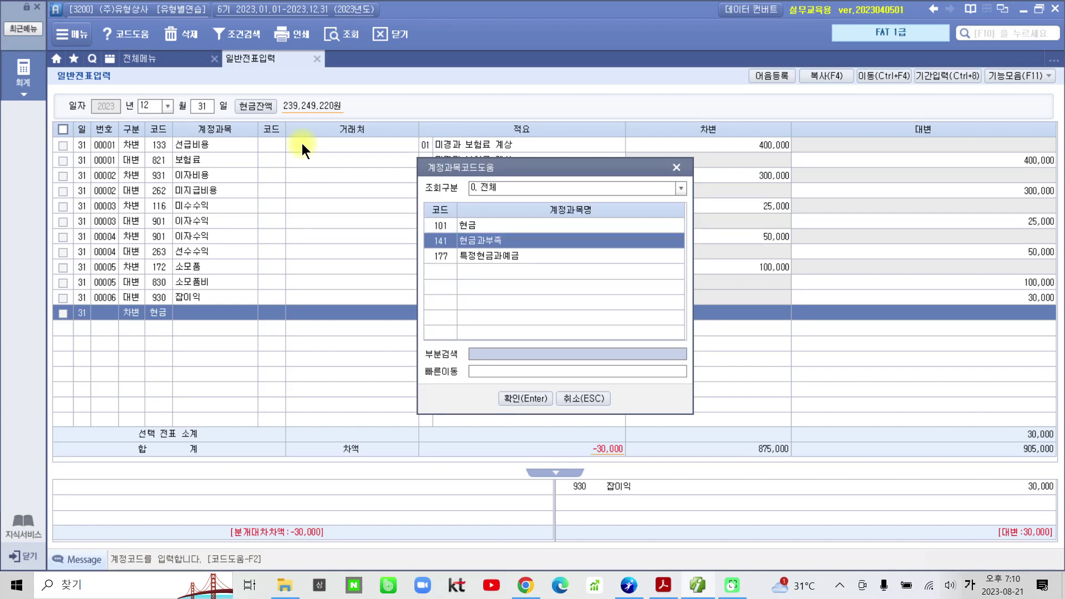
key(Return)
key(Return)
key(Return)
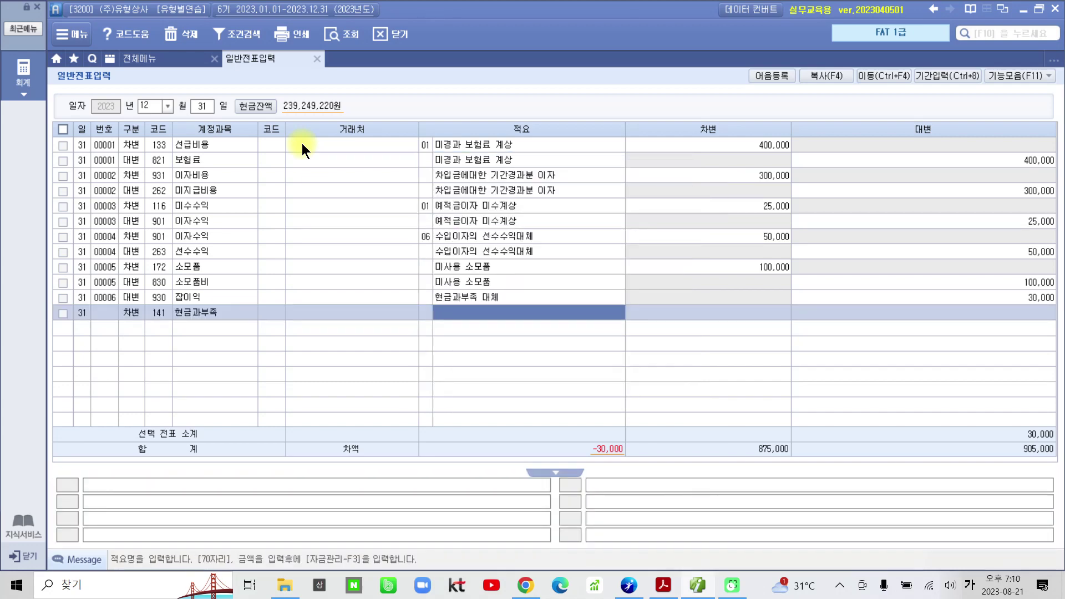
Carry the description "현금과부족 대체" over to the 현금과부족 line and set its debit amount to 30,000
key(Return)
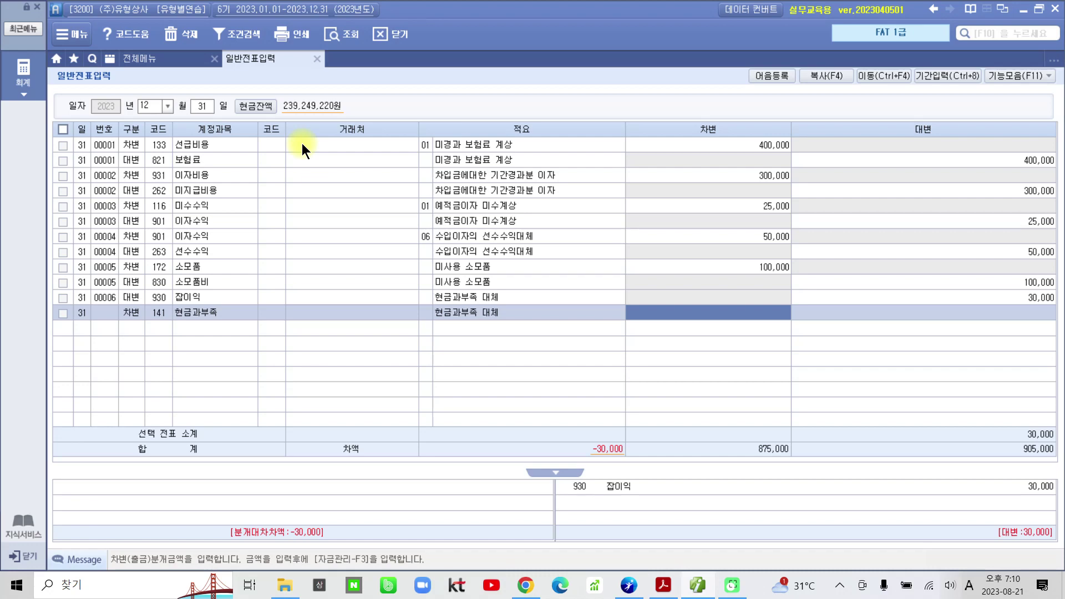
text(30)
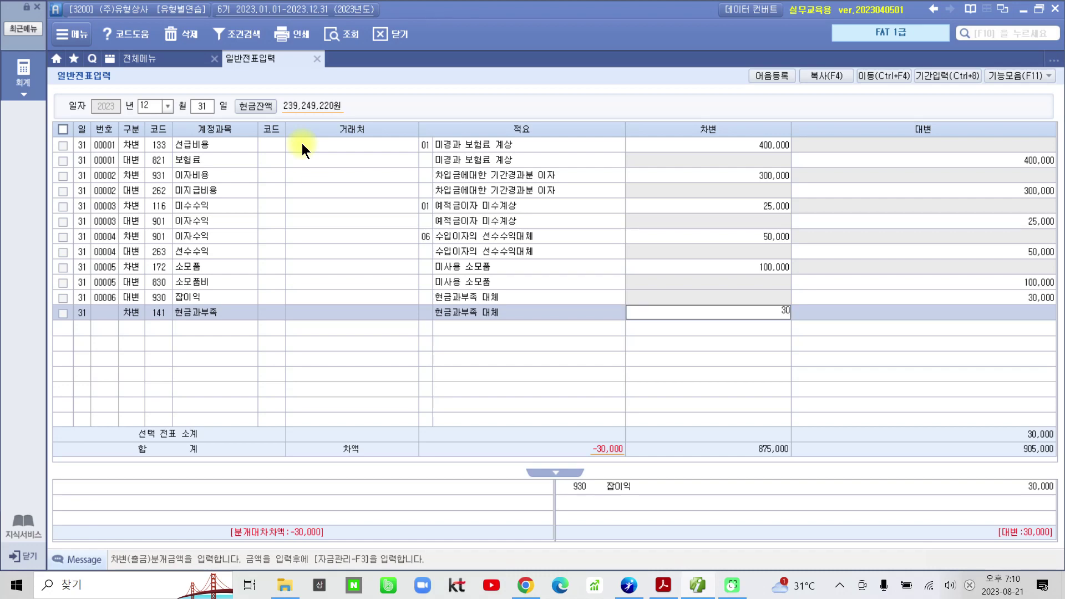
key(plus)
key(Return)
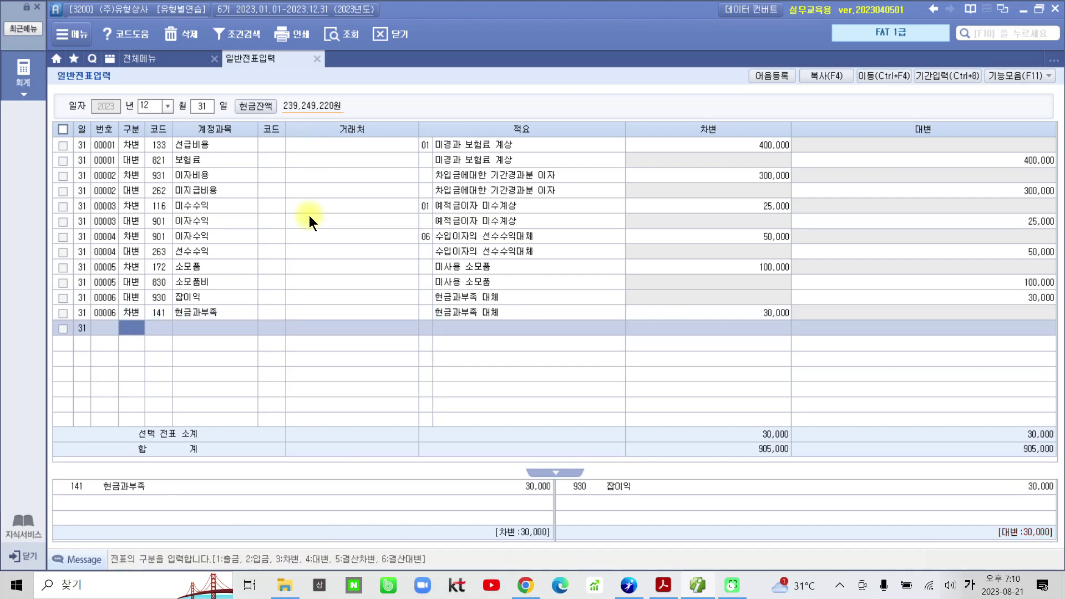
click(281, 295)
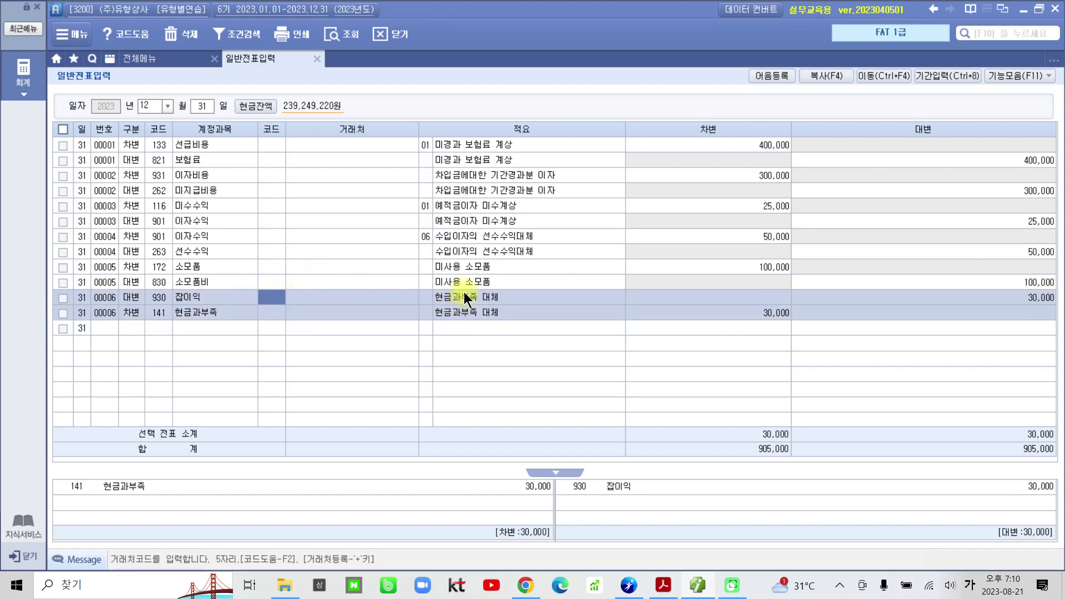
click(1018, 297)
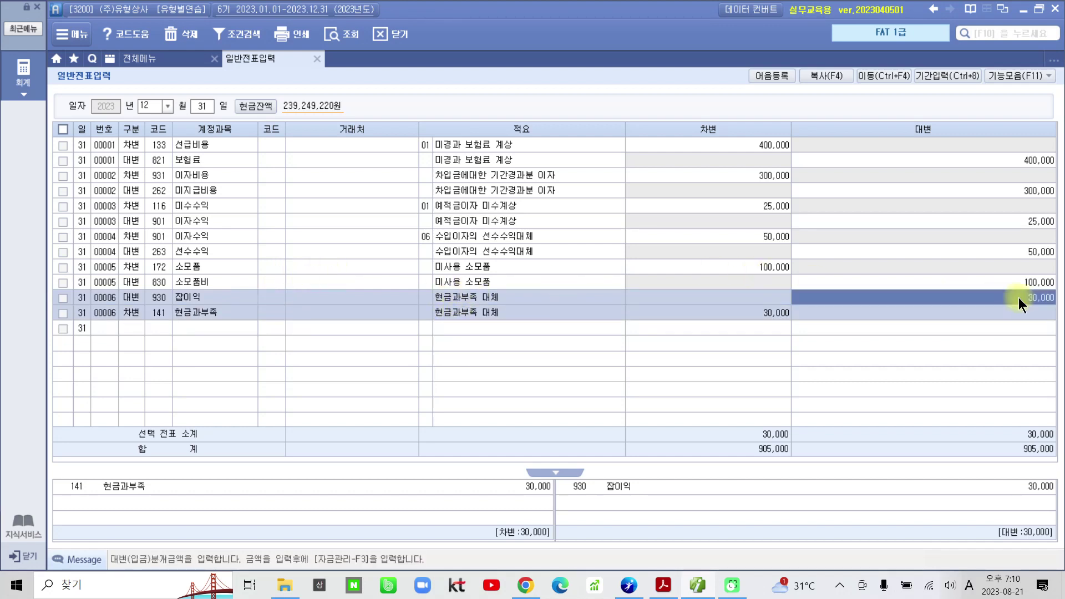
click(745, 314)
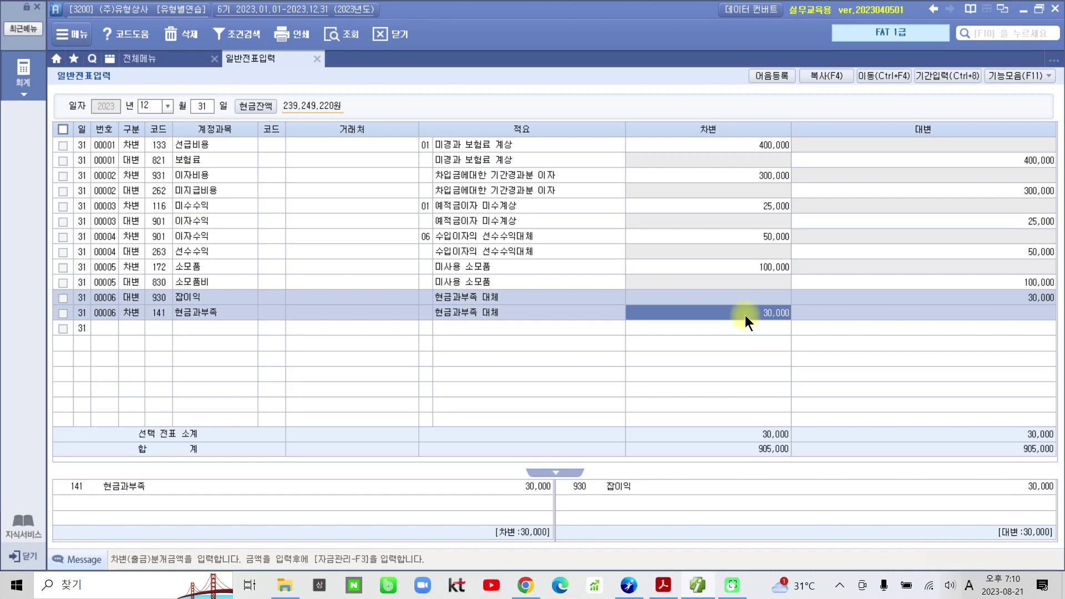
Switch back to the PDF in Acrobat Reader and highlight "장기차입금" at the start of problem 7
click(673, 592)
scroll(472, 436, down, 1)
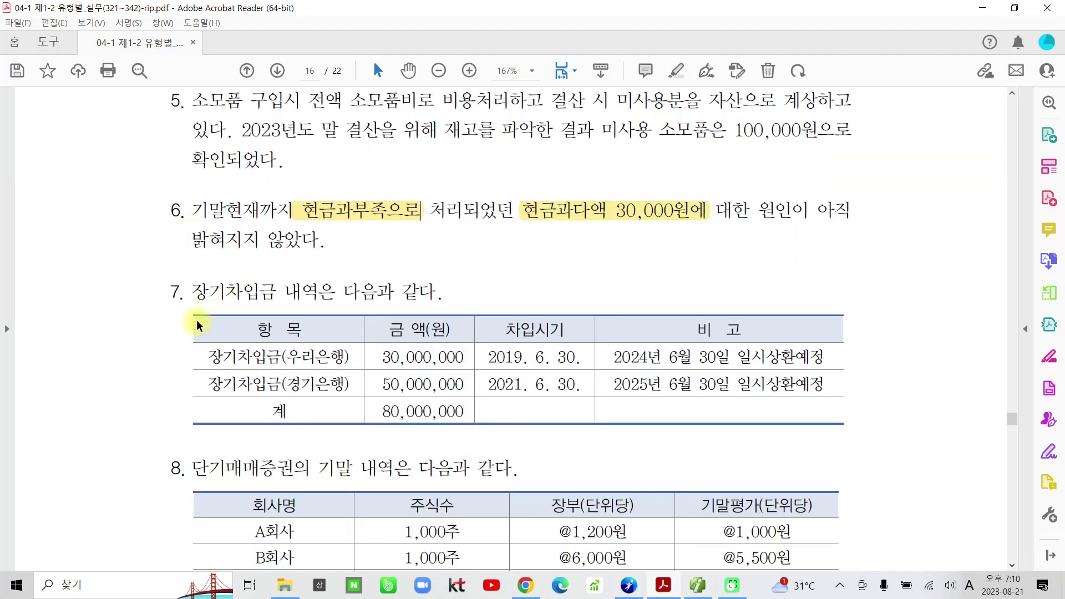
drag(198, 300, 280, 293)
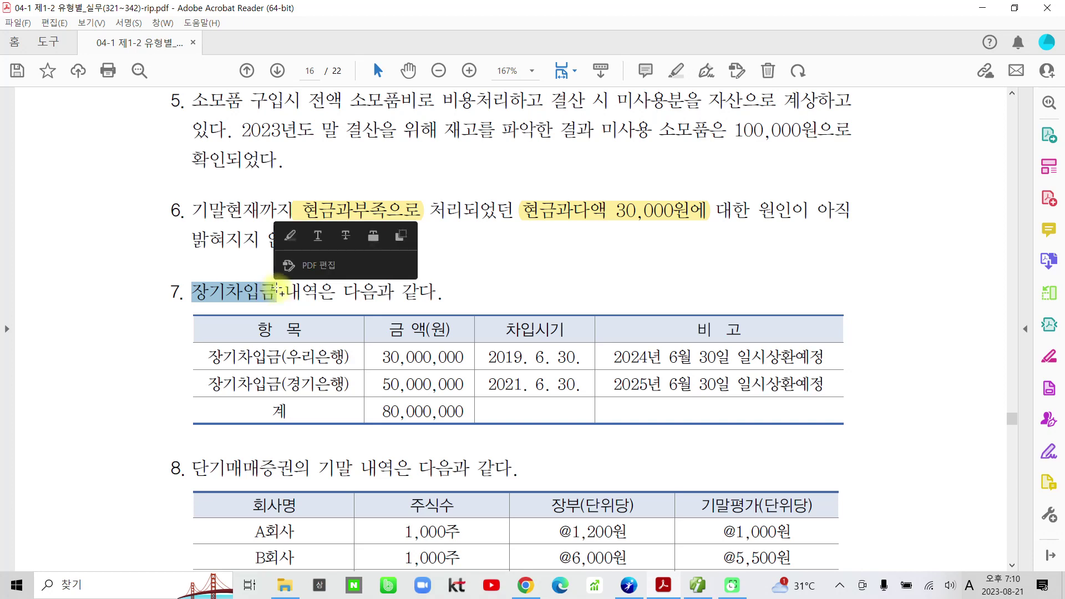
click(285, 234)
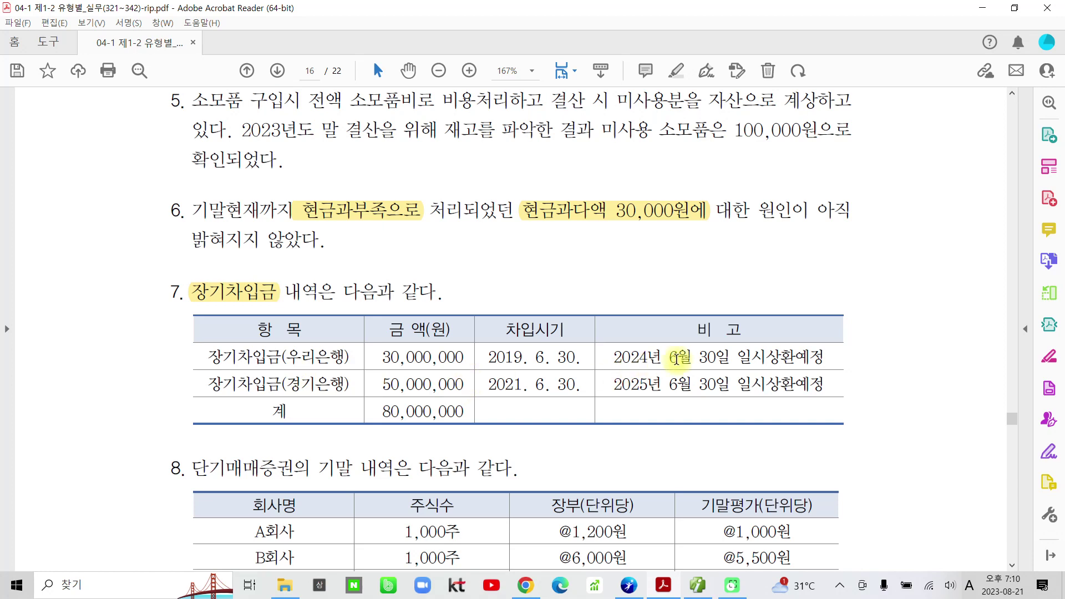
Highlight "2024년 6월 30일" in the 우리은행 row of problem 7's 장기차입금 table
drag(724, 355, 614, 357)
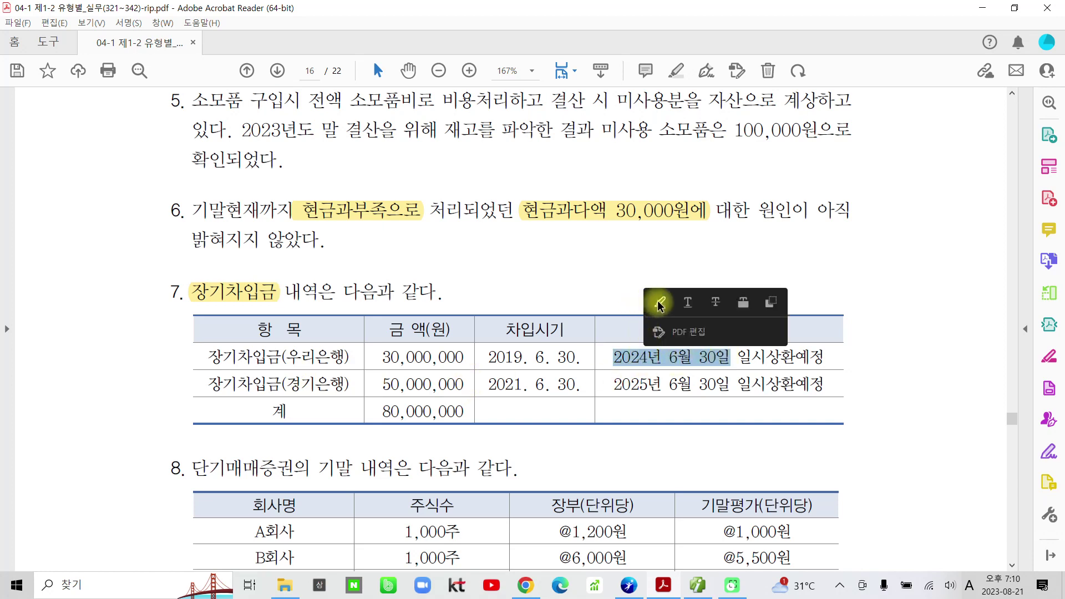
click(661, 303)
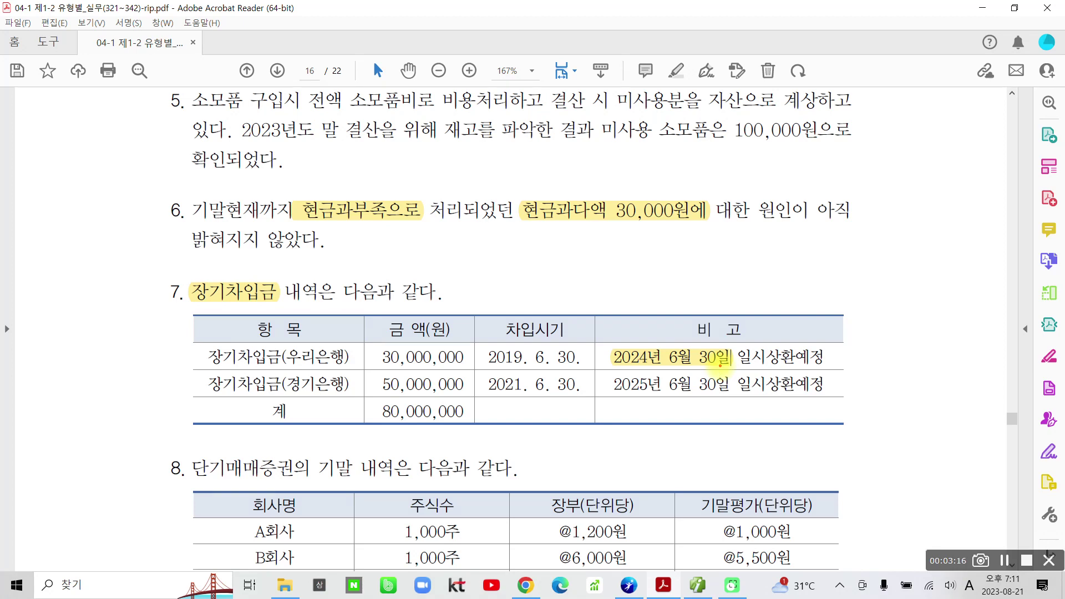
mouse_move(402, 373)
mouse_down()
mouse_move(442, 323)
mouse_move(423, 378)
mouse_up()
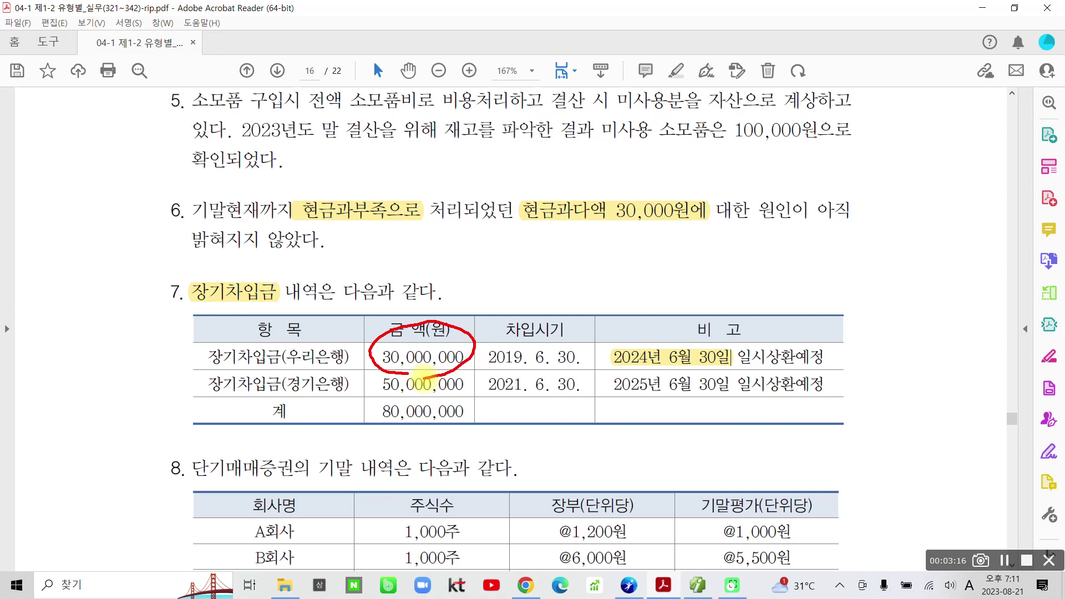
mouse_move(513, 253)
mouse_down()
mouse_move(501, 262)
mouse_move(517, 256)
mouse_move(531, 271)
mouse_move(494, 300)
mouse_up()
drag(504, 283, 503, 304)
drag(533, 268, 555, 259)
drag(562, 278, 567, 274)
mouse_move(555, 293)
mouse_down()
mouse_move(546, 301)
mouse_move(553, 292)
mouse_up()
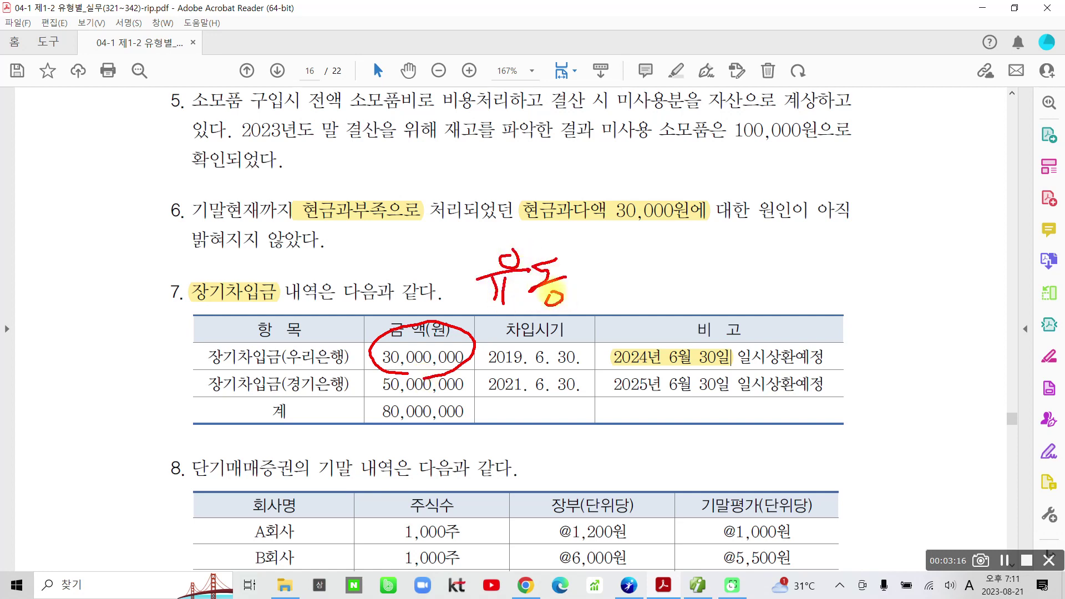
mouse_move(586, 259)
mouse_down()
mouse_move(568, 291)
mouse_move(600, 291)
mouse_up()
mouse_move(595, 275)
mouse_down()
mouse_move(610, 273)
mouse_move(609, 295)
mouse_move(593, 304)
mouse_move(615, 308)
mouse_up()
drag(632, 286, 654, 307)
mouse_move(661, 239)
mouse_down()
mouse_move(661, 302)
mouse_move(642, 304)
mouse_move(679, 302)
mouse_up()
drag(709, 258, 706, 307)
mouse_move(734, 252)
mouse_down()
mouse_move(735, 289)
mouse_move(775, 297)
mouse_move(744, 324)
mouse_up()
mouse_move(778, 244)
mouse_down()
mouse_move(791, 261)
mouse_move(764, 302)
mouse_up()
drag(778, 284, 802, 312)
mouse_move(809, 264)
mouse_down()
mouse_move(810, 294)
mouse_move(824, 275)
mouse_up()
drag(825, 247, 819, 328)
mouse_move(437, 244)
mouse_down()
mouse_move(407, 251)
mouse_move(446, 282)
mouse_move(454, 273)
mouse_move(437, 299)
mouse_up()
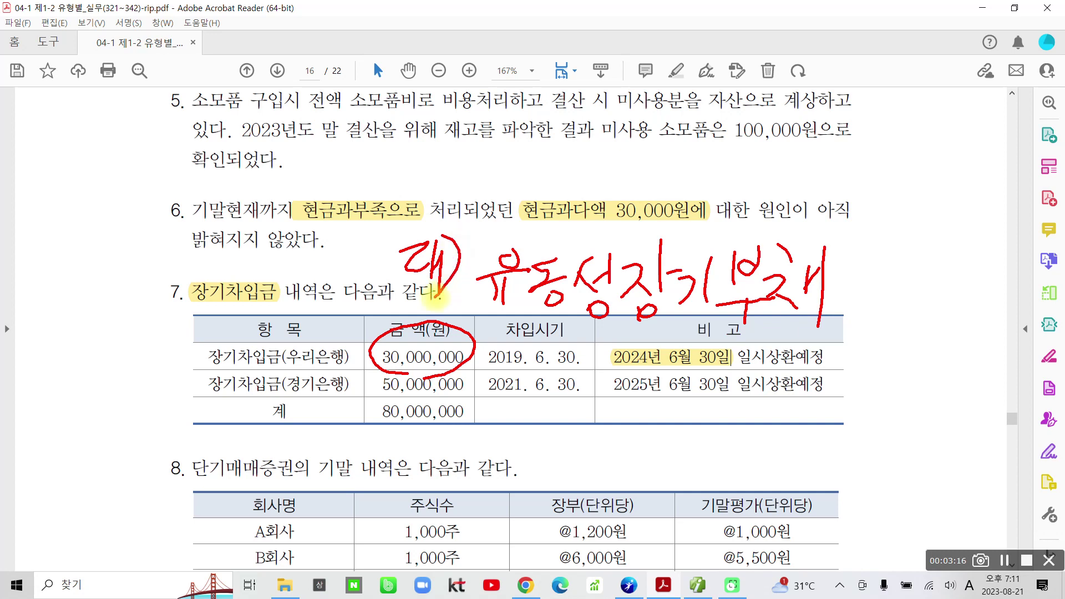
mouse_move(153, 241)
mouse_down()
mouse_move(183, 260)
mouse_move(149, 307)
mouse_up()
drag(139, 307, 189, 292)
mouse_move(187, 242)
mouse_down()
mouse_move(178, 312)
mouse_move(208, 284)
mouse_up()
mouse_move(194, 240)
mouse_down()
mouse_move(208, 270)
mouse_move(182, 317)
mouse_up()
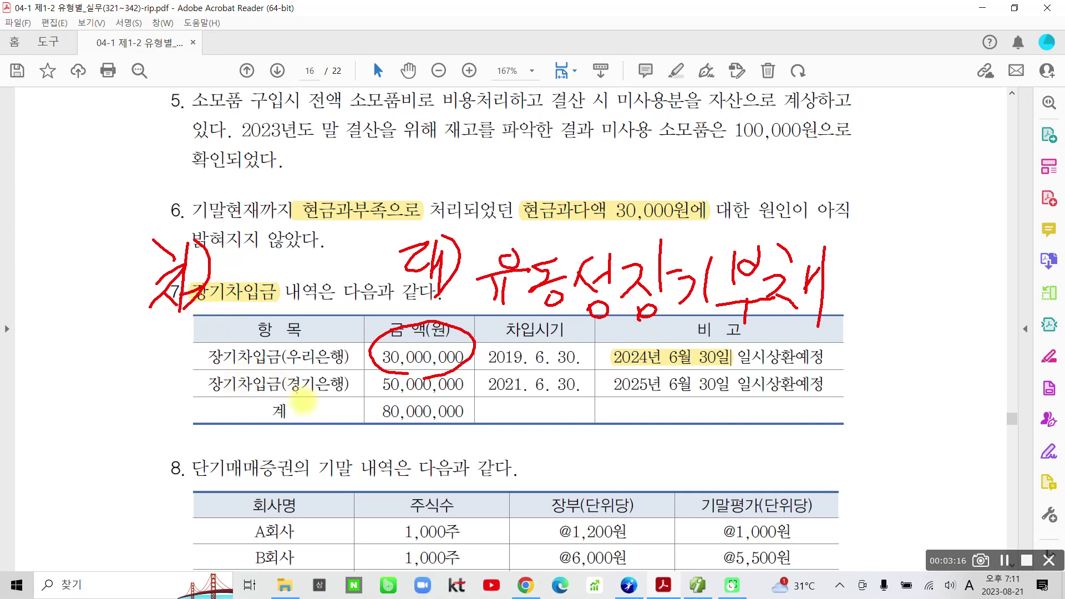
drag(408, 370, 384, 374)
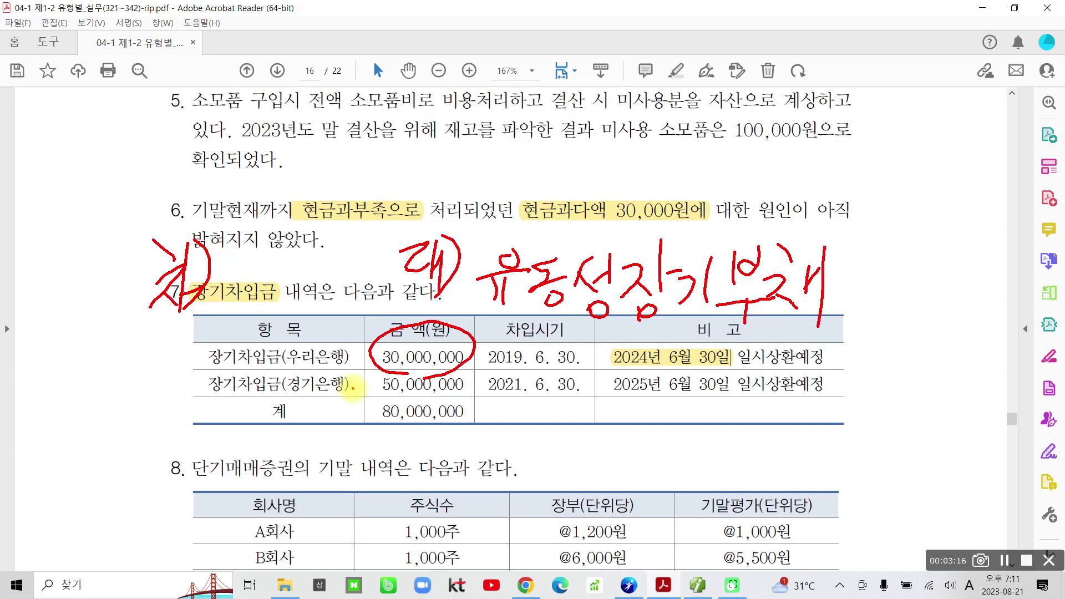
drag(358, 380, 362, 404)
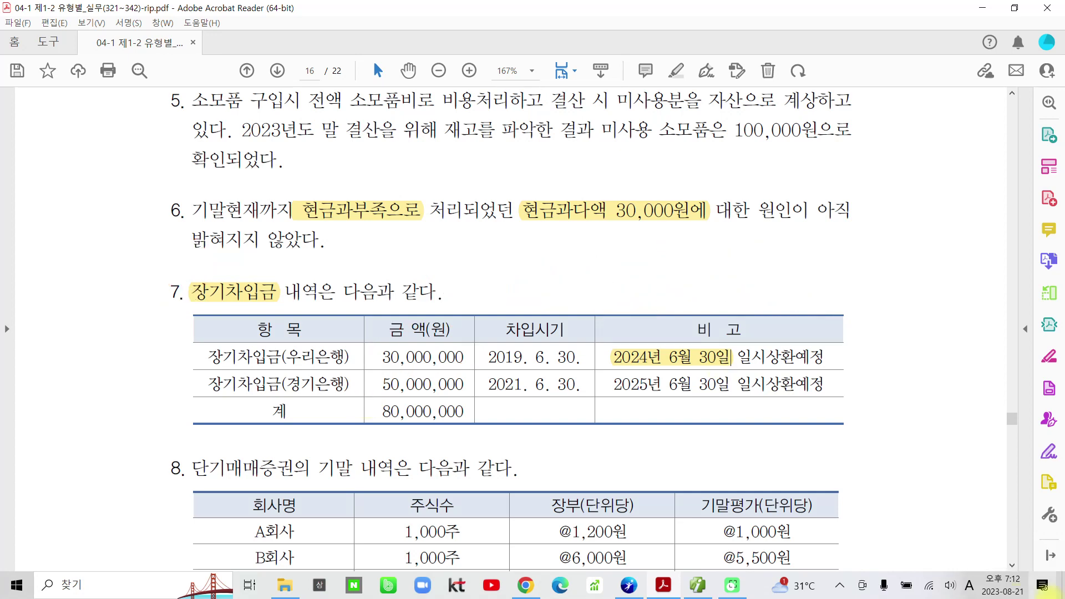
Switch to Smart A and start a new debit (차변) line with account 293 장기차입금, found by searching for 장기
click(693, 590)
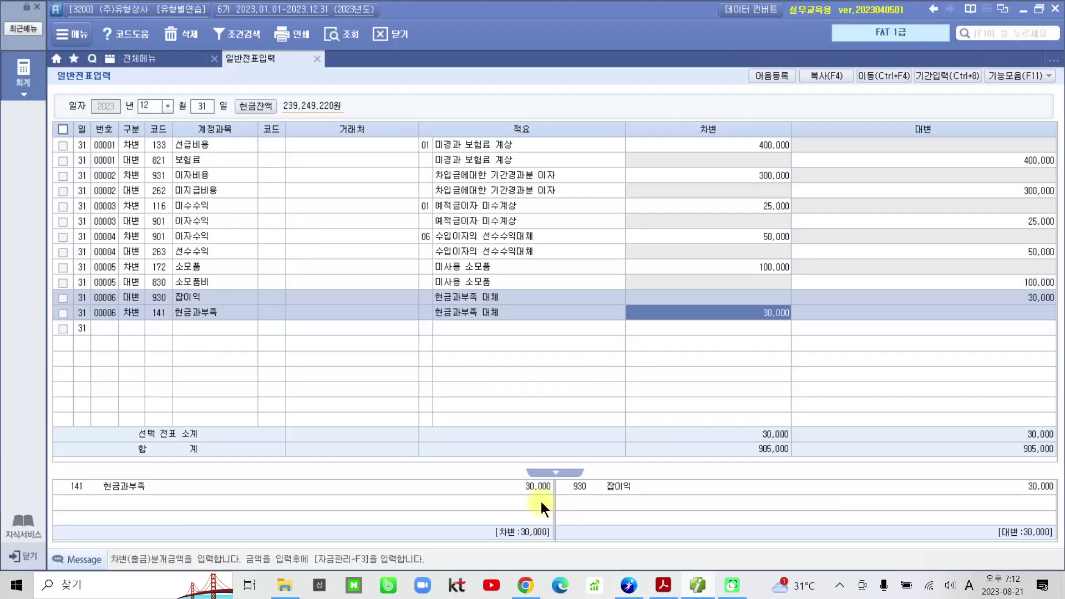
click(129, 326)
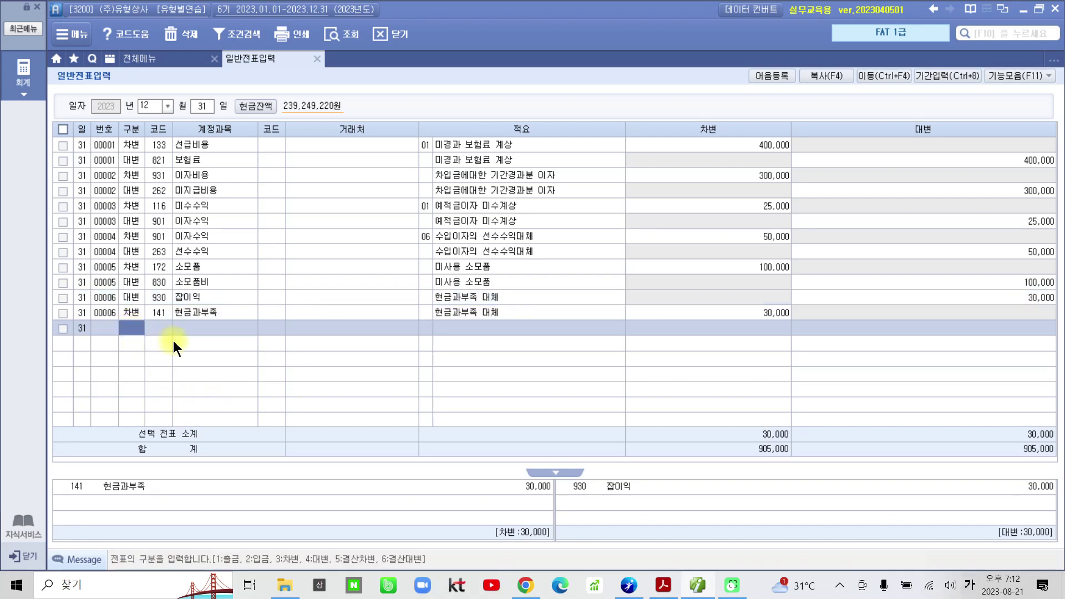
key(3)
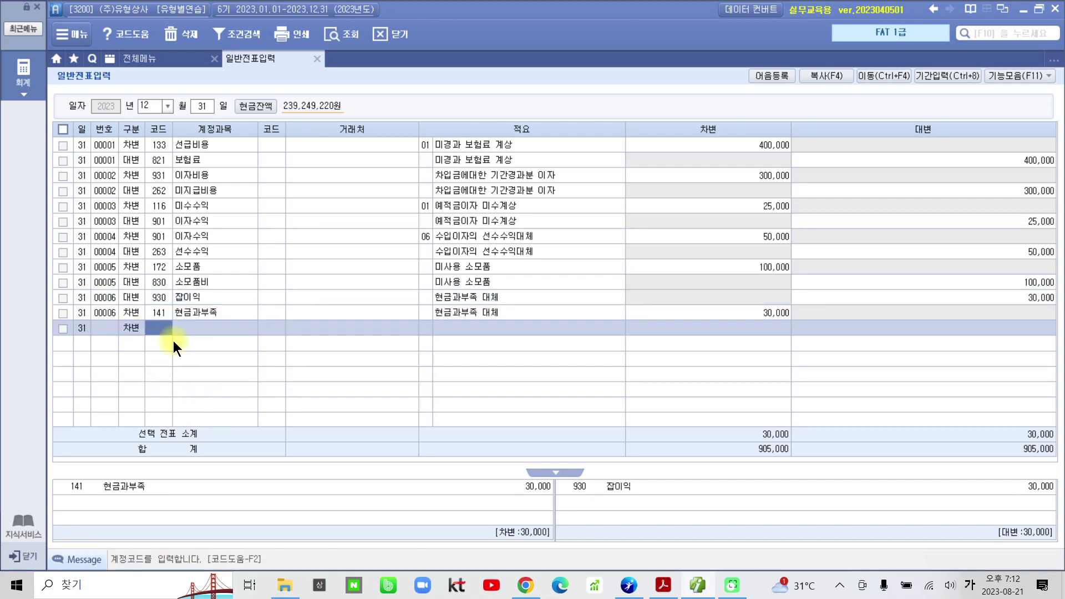
text(장기)
key(Return)
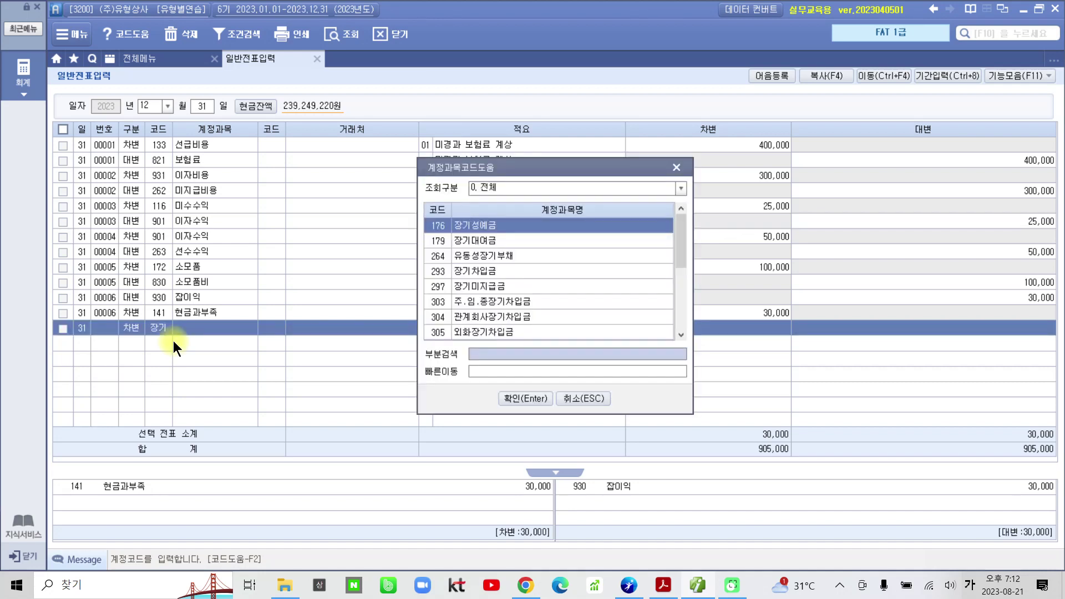
key(Down)
key(Down)
key(Down)
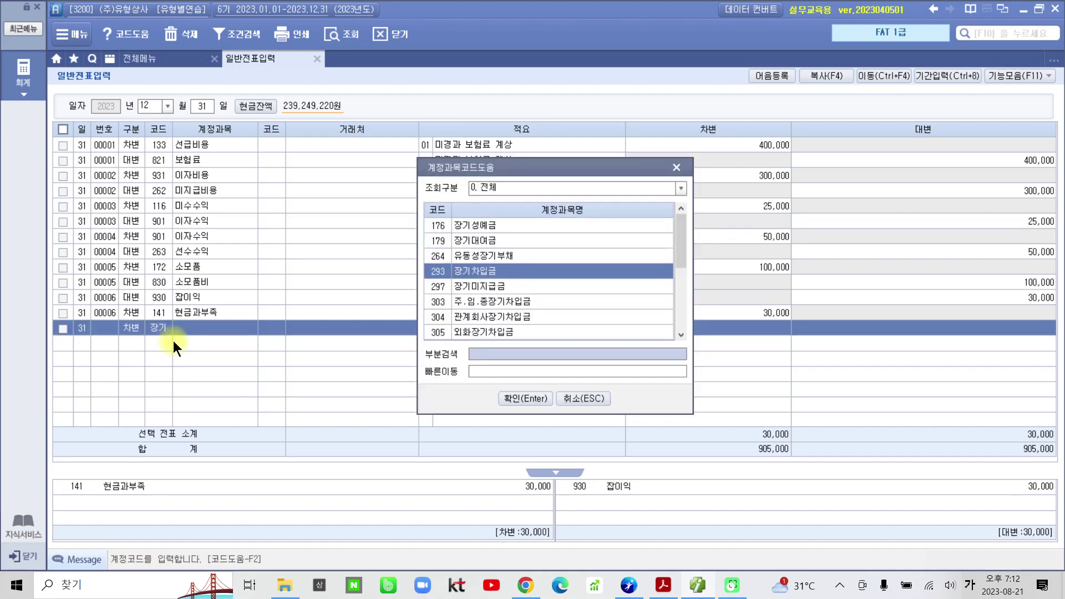
key(Return)
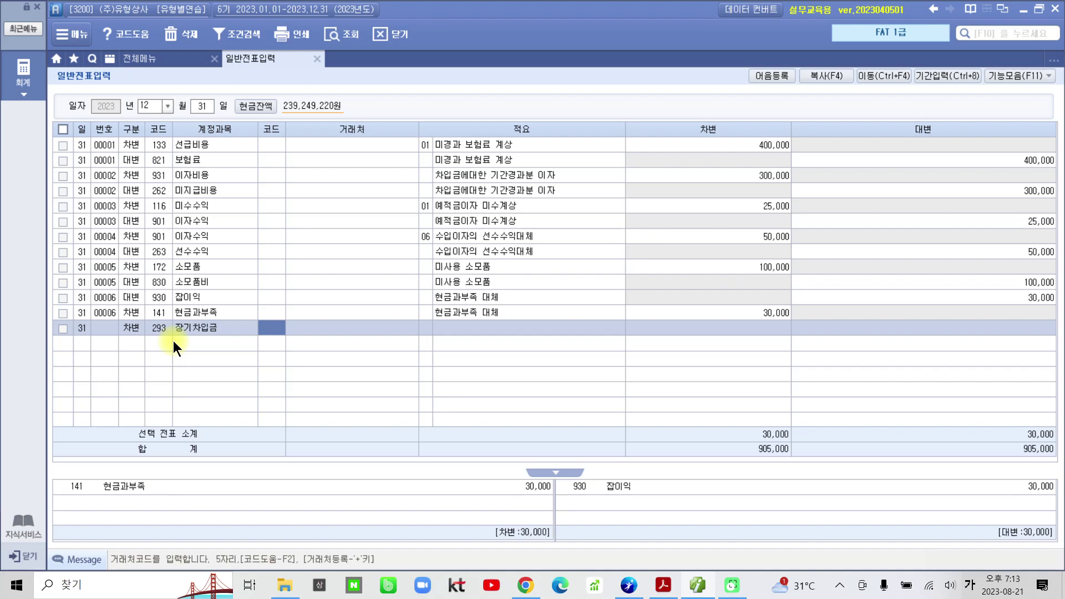
Assign partner 98400 우리은행(차입금) to the 장기차입금 line, found by searching for 우리
text(우리)
key(Return)
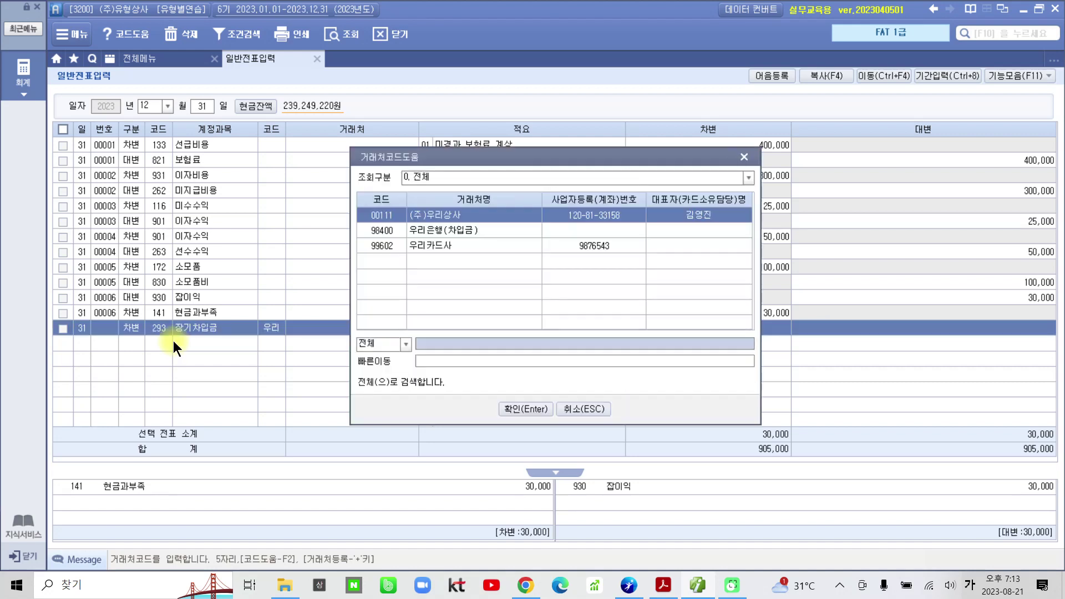
key(Down)
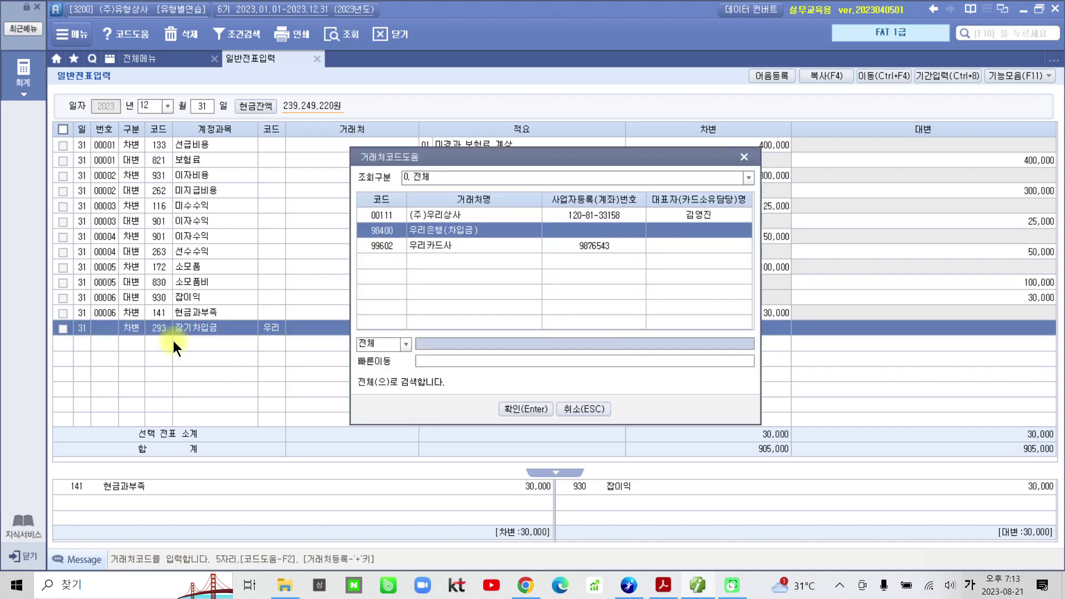
key(Return)
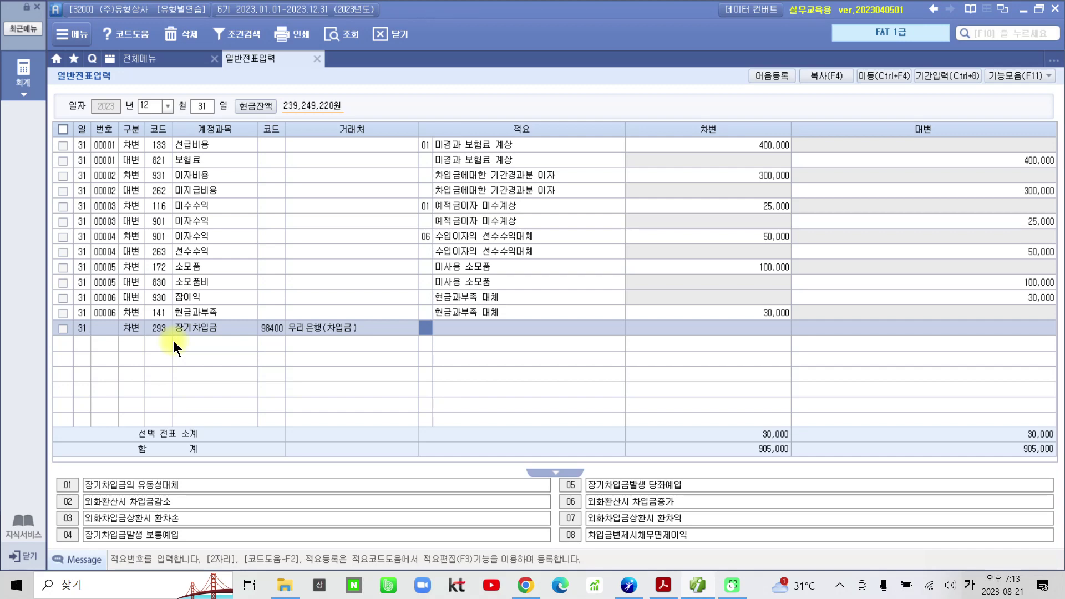
Use summary code 01 장기차입금의 유동성대체 for the 장기차입금 line and set its debit amount to 30,000,000
text(1)
key(Return)
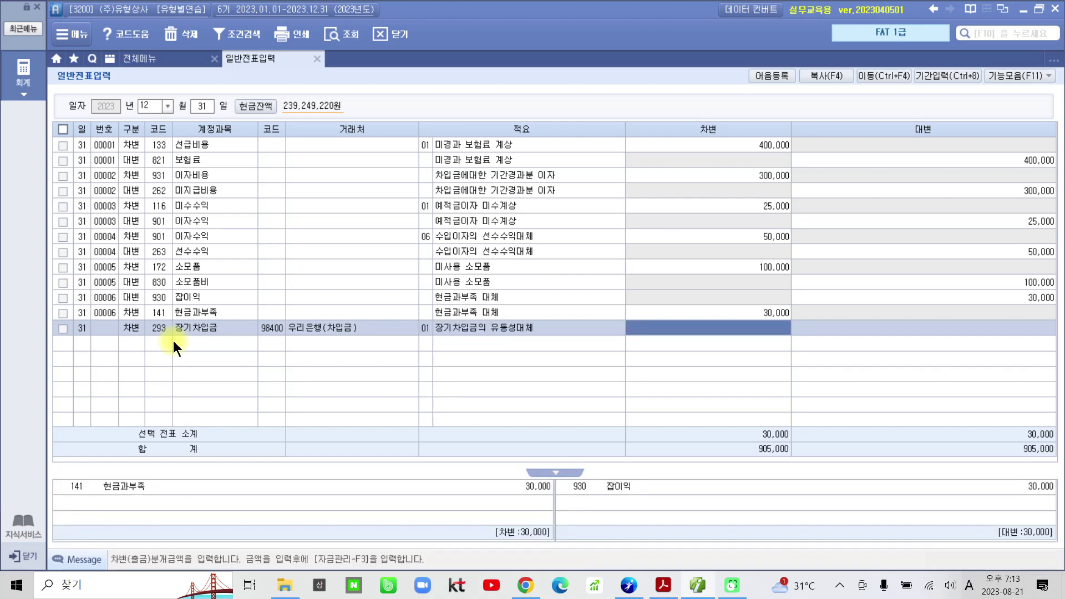
text(3)
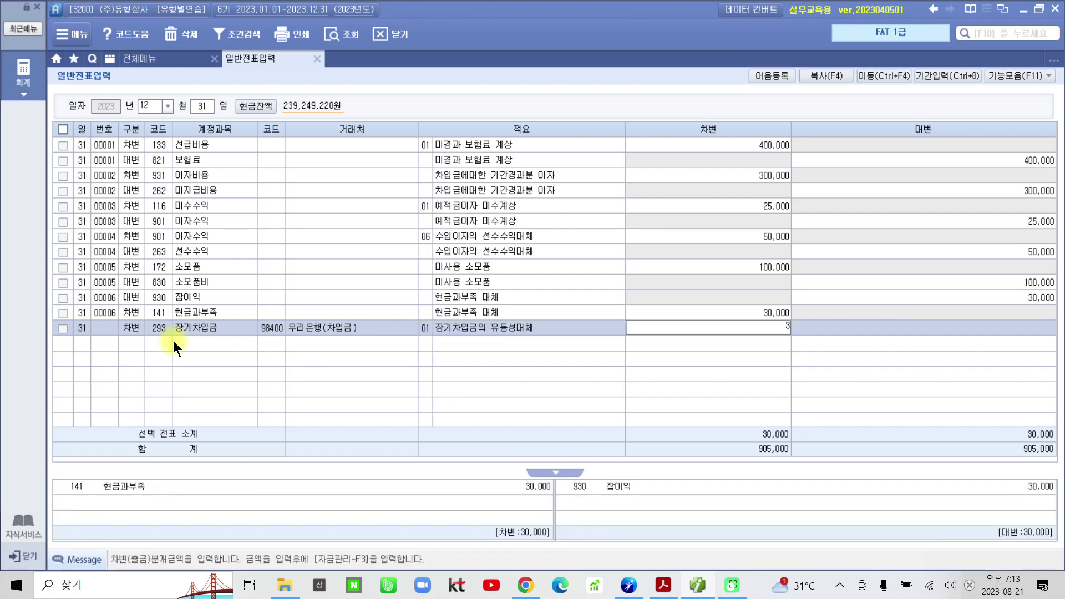
text(0,000,000)
key(Return)
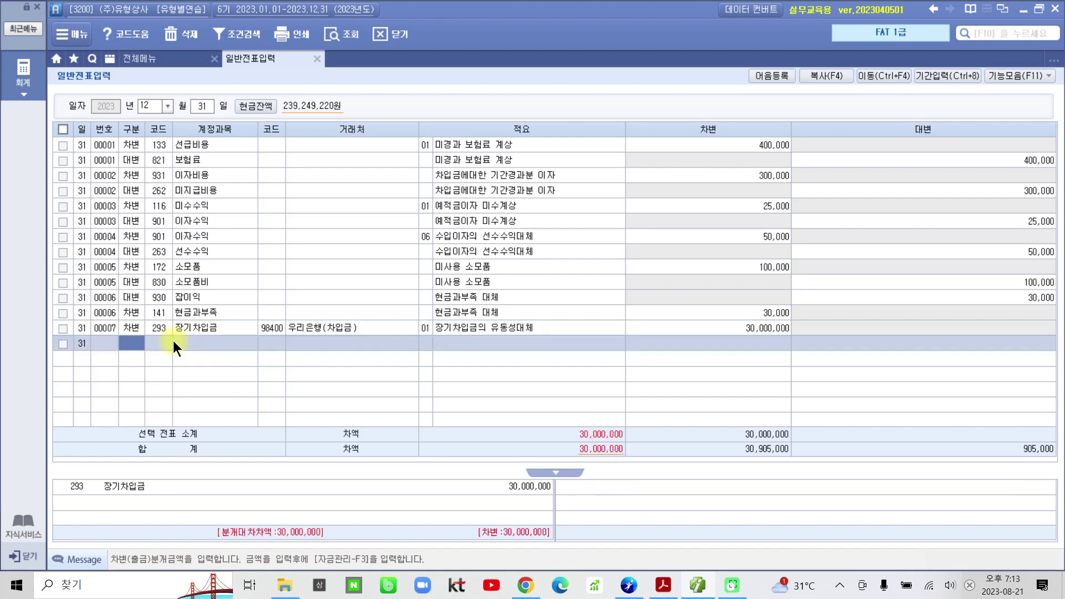
Add a credit (대변) line with account 264 유동성장기부채 and partner 98400 우리은행(차입금), without a summary code
text(4)
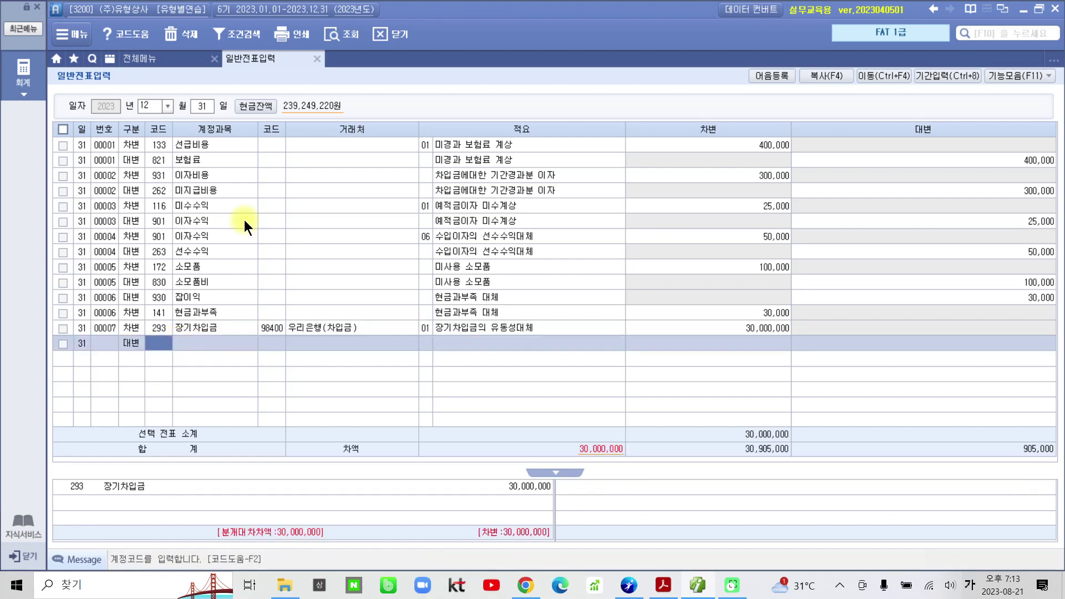
text(264)
key(Return)
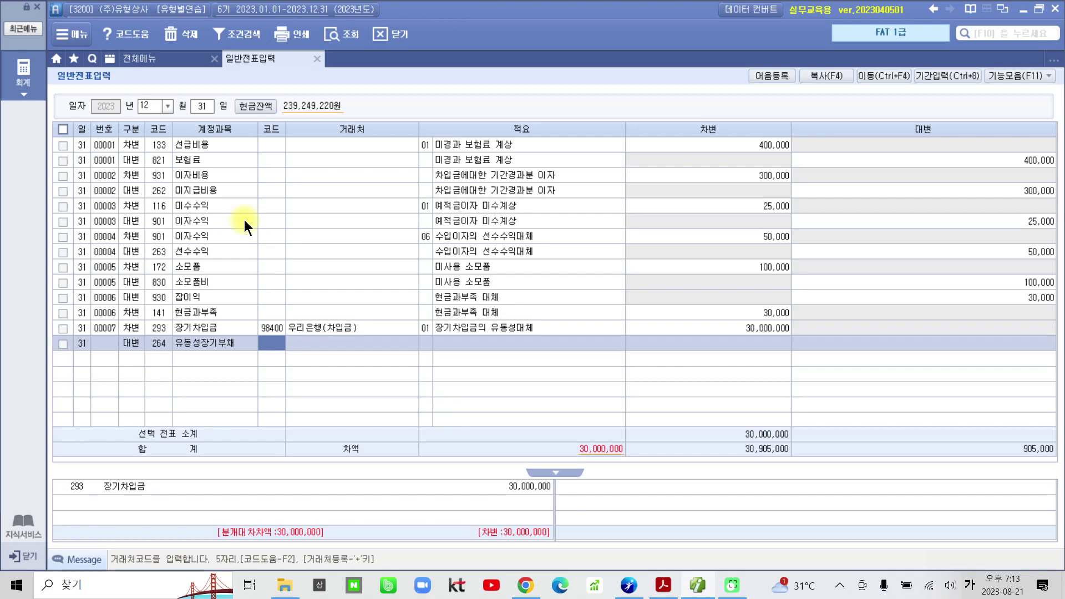
text(98400)
key(Return)
key(Return)
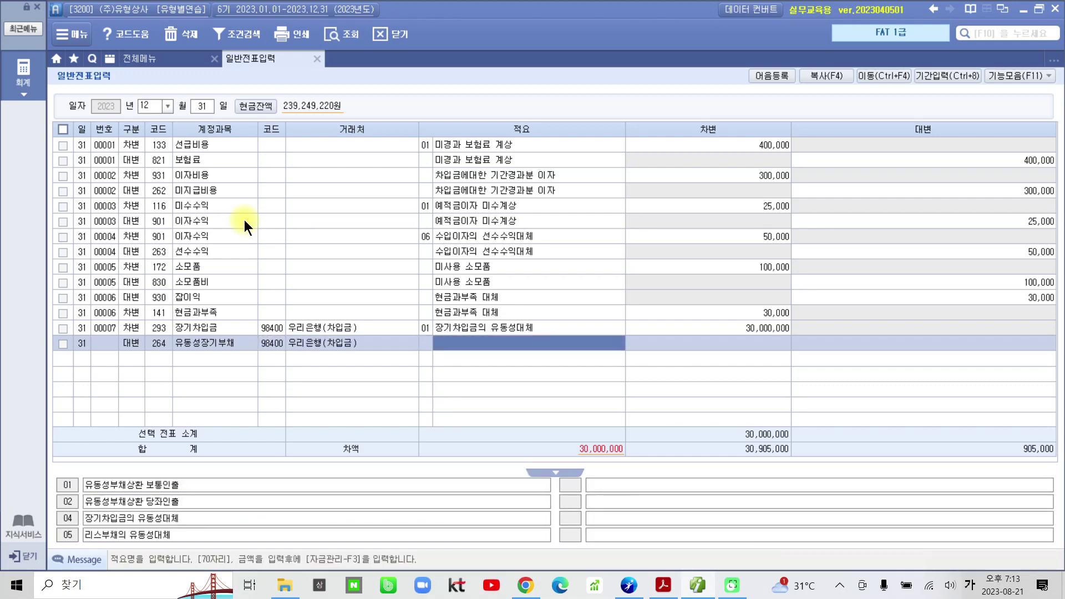
Carry the description "장기차입금의 유동성대체" over to the 유동성장기부채 line and set its credit amount to 30,000,000
key(Return)
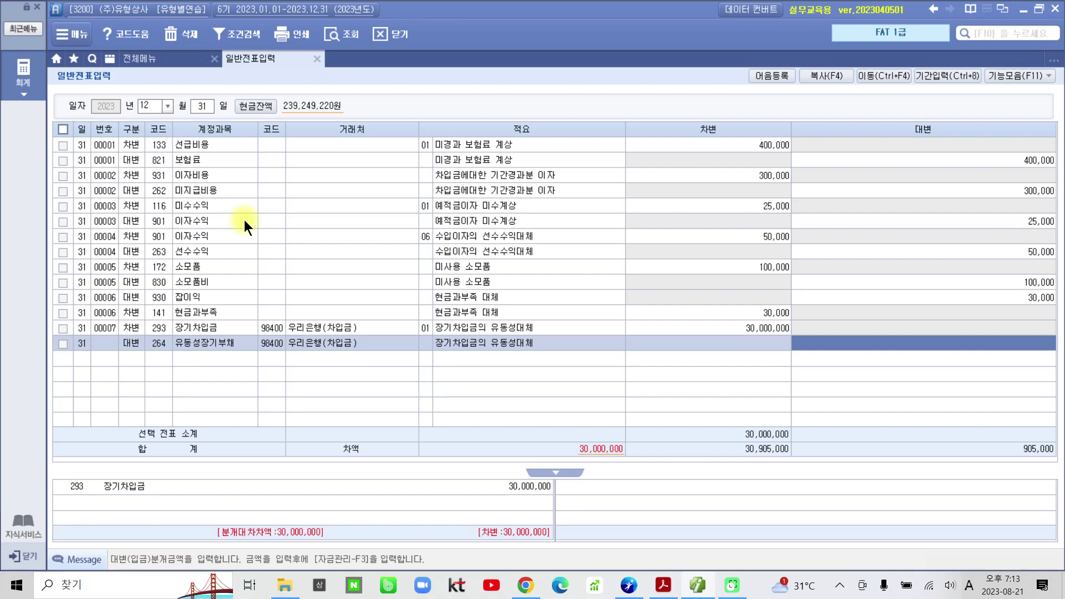
text(30)
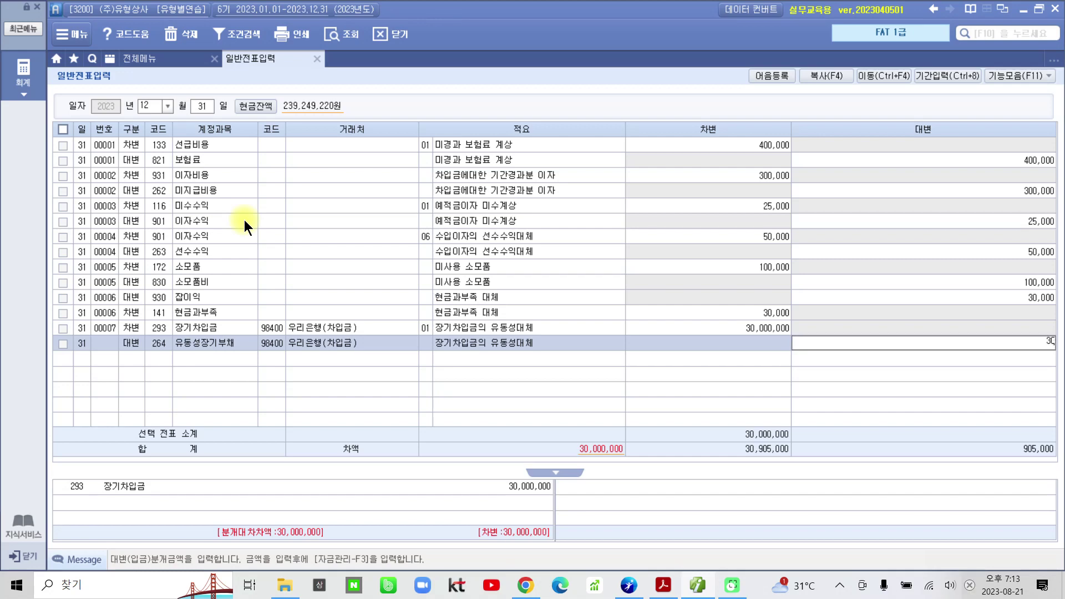
key(plus)
key(plus)
key(Return)
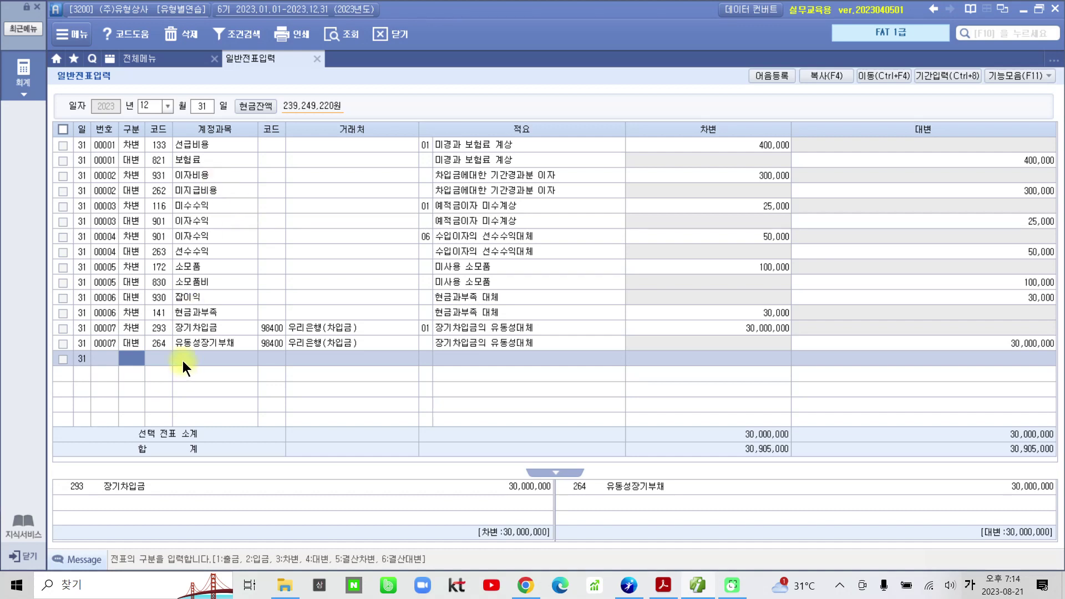
click(181, 327)
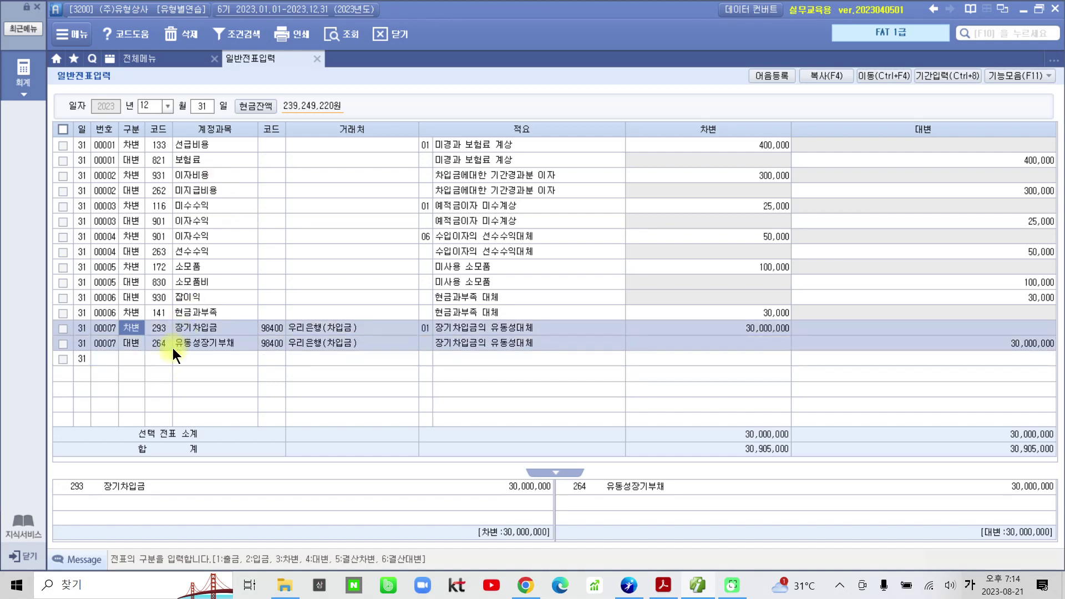
click(173, 346)
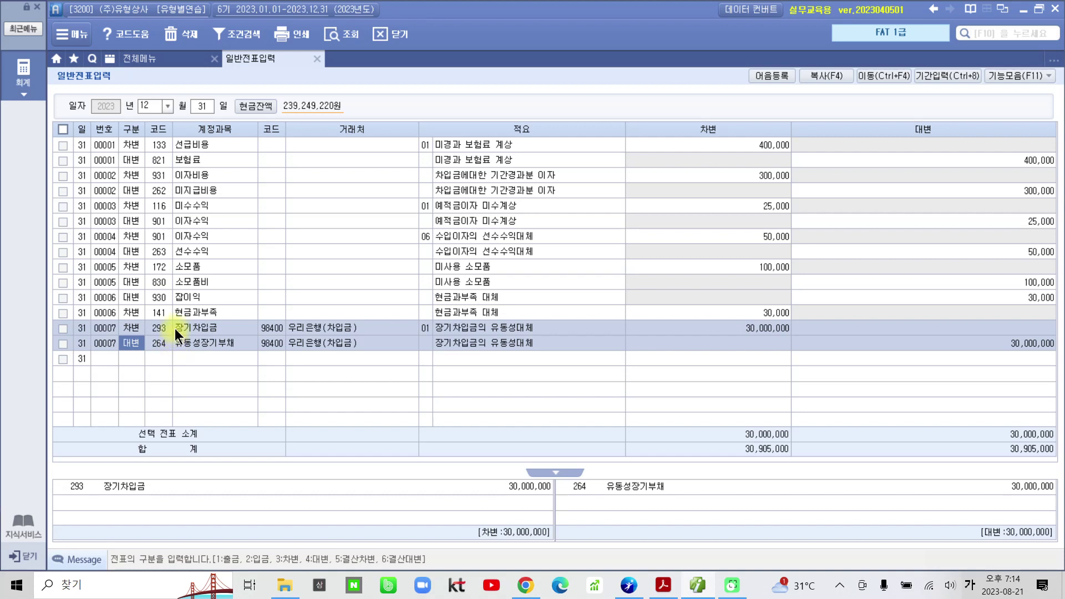
click(175, 328)
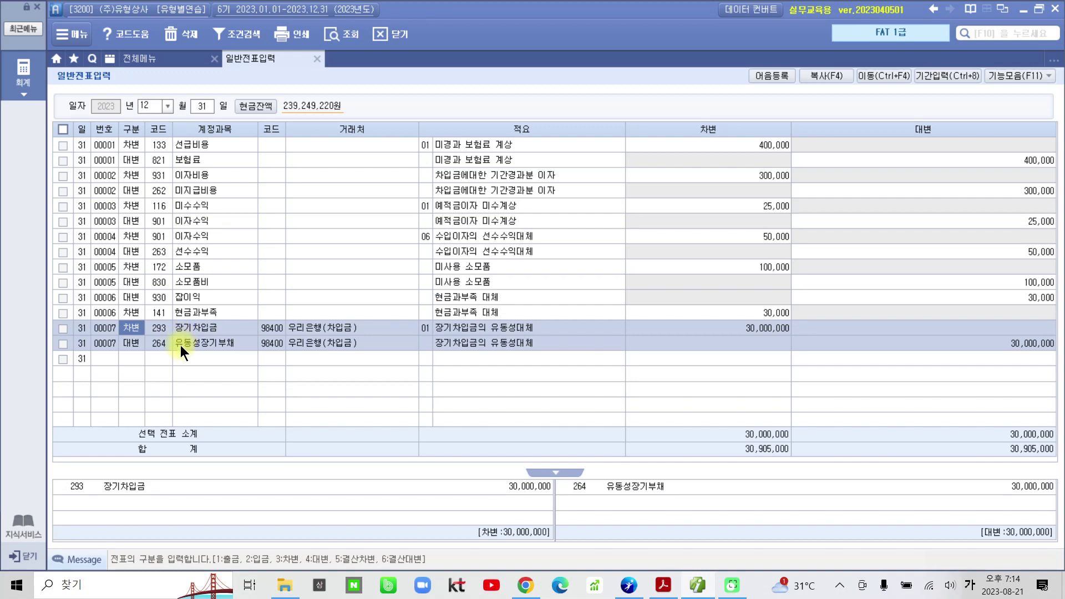
click(181, 345)
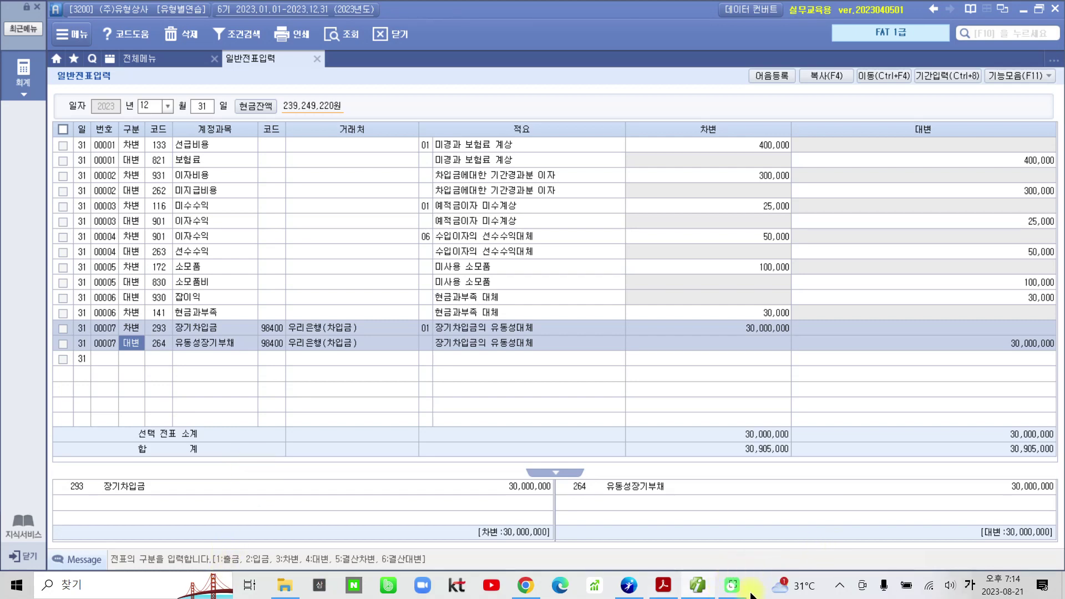
Switch to the PDF in Adobe Acrobat Reader and read problem 8 about the year-end details of the 단기매매증권
click(664, 587)
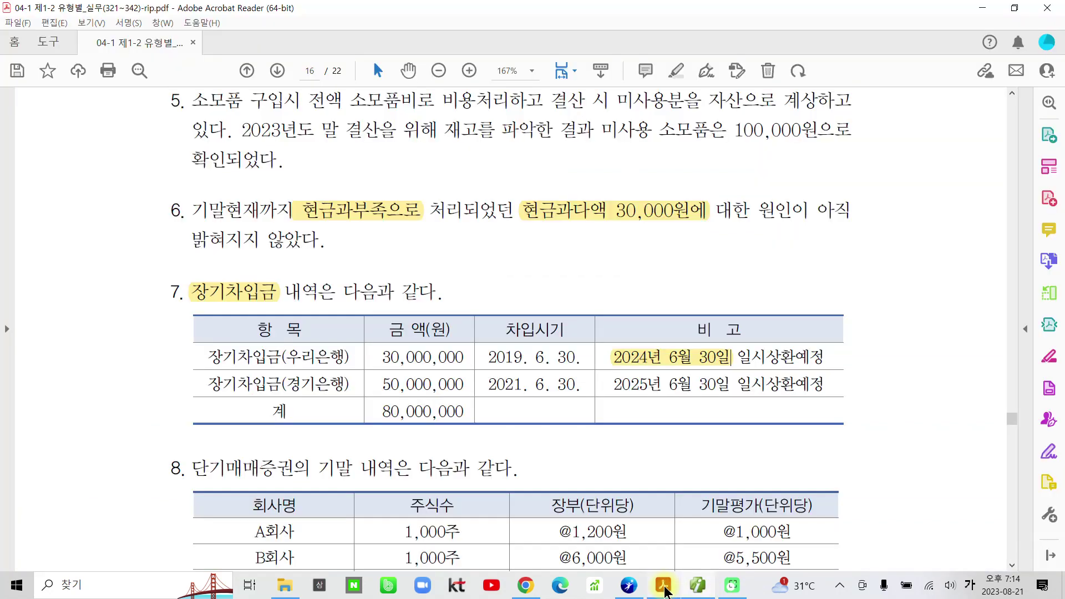
scroll(241, 550, down, 5)
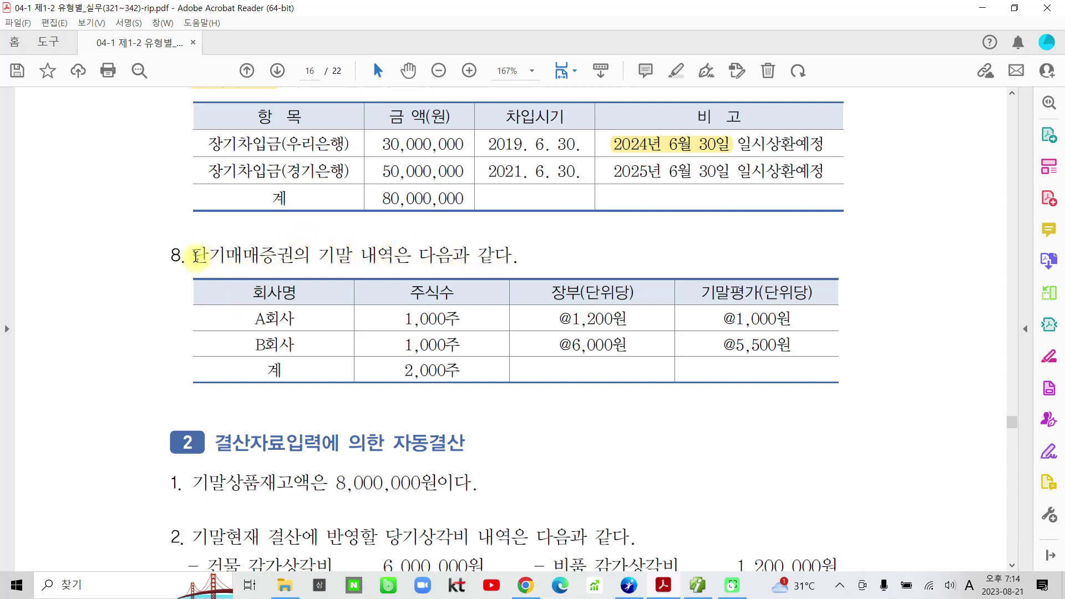
drag(197, 256, 320, 256)
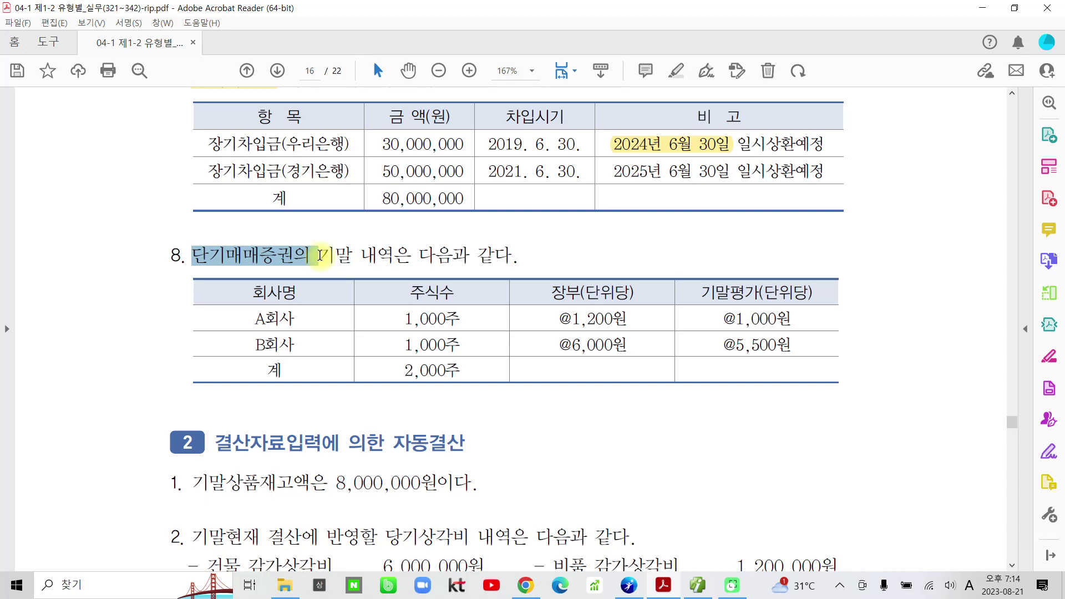
double_click(323, 265)
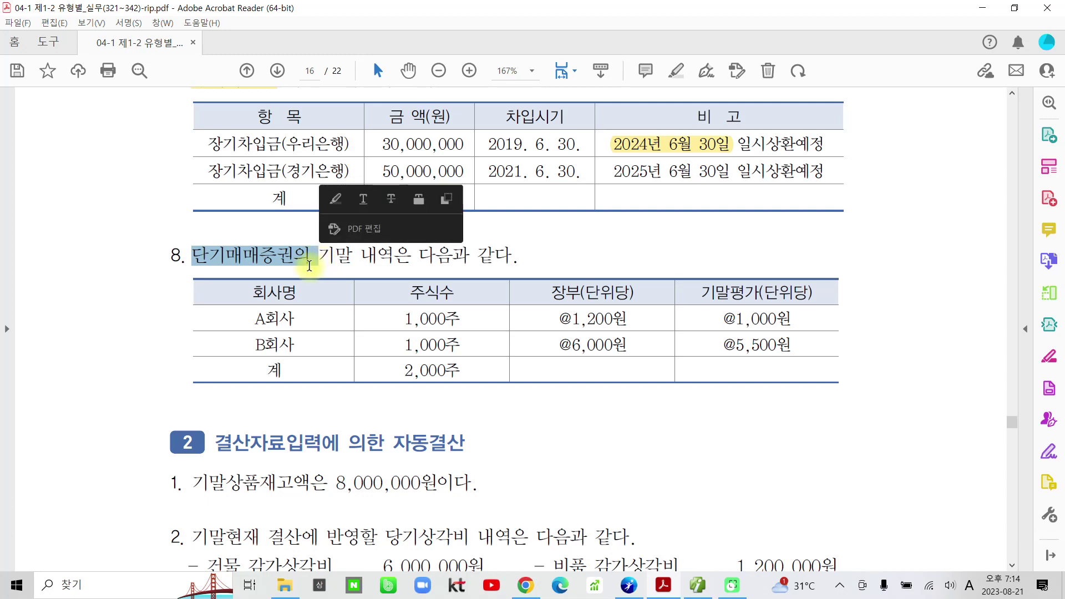
click(309, 267)
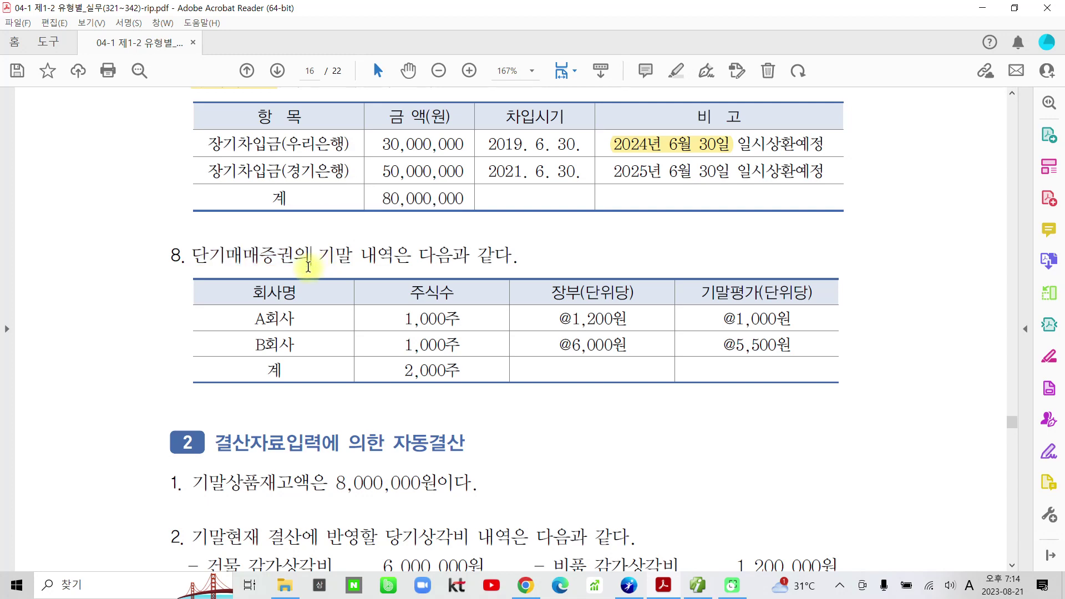
click(197, 260)
drag(213, 262, 433, 261)
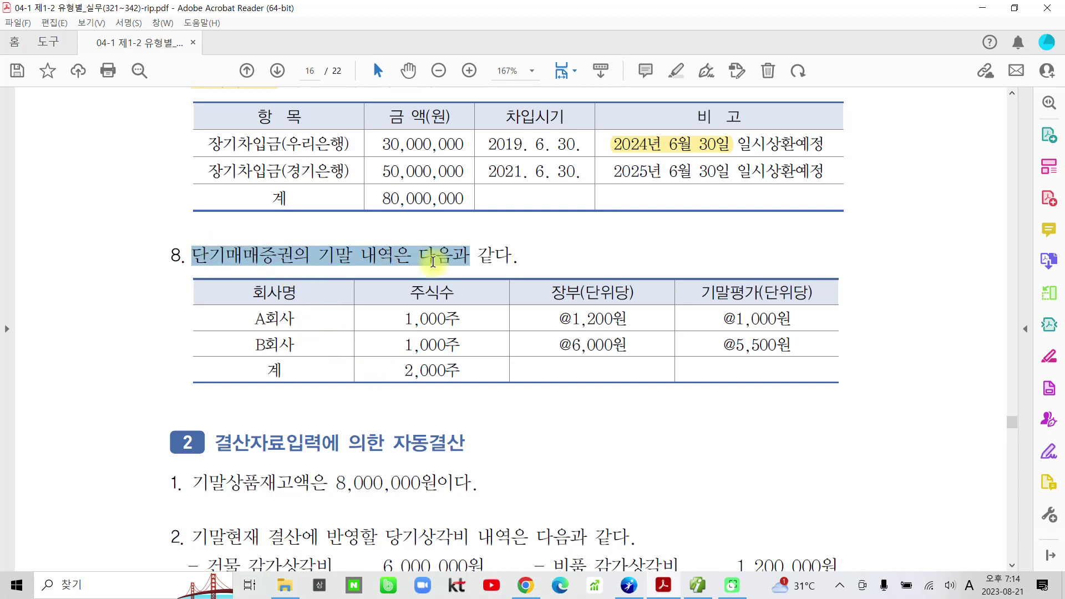
click(380, 270)
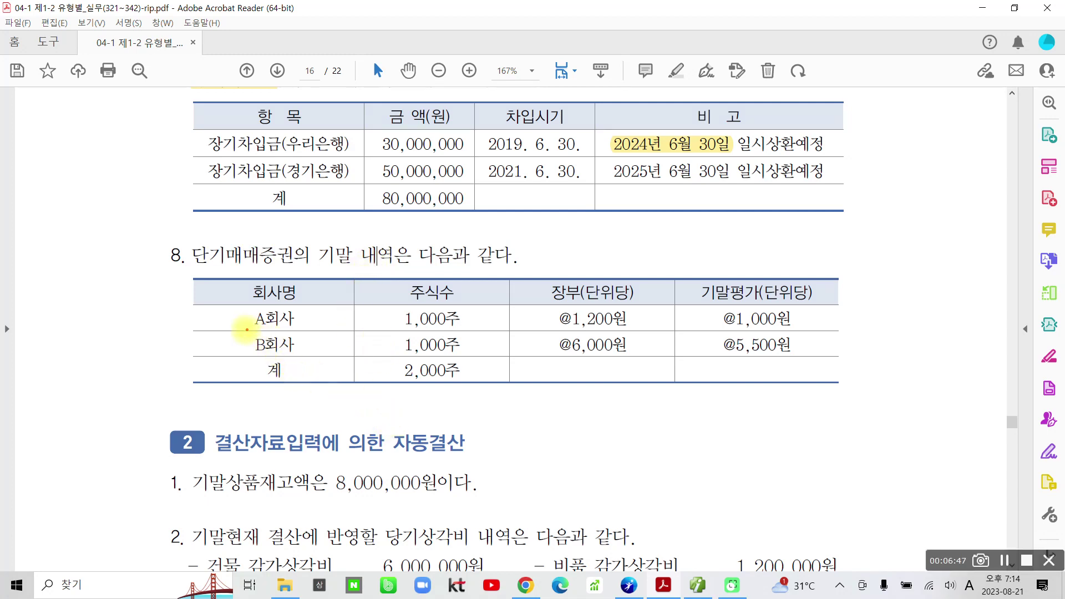
Mark A회사 and B회사, their share counts, and A회사's book and year-end unit values in red in problem 8's table
drag(247, 329, 340, 332)
drag(238, 359, 357, 361)
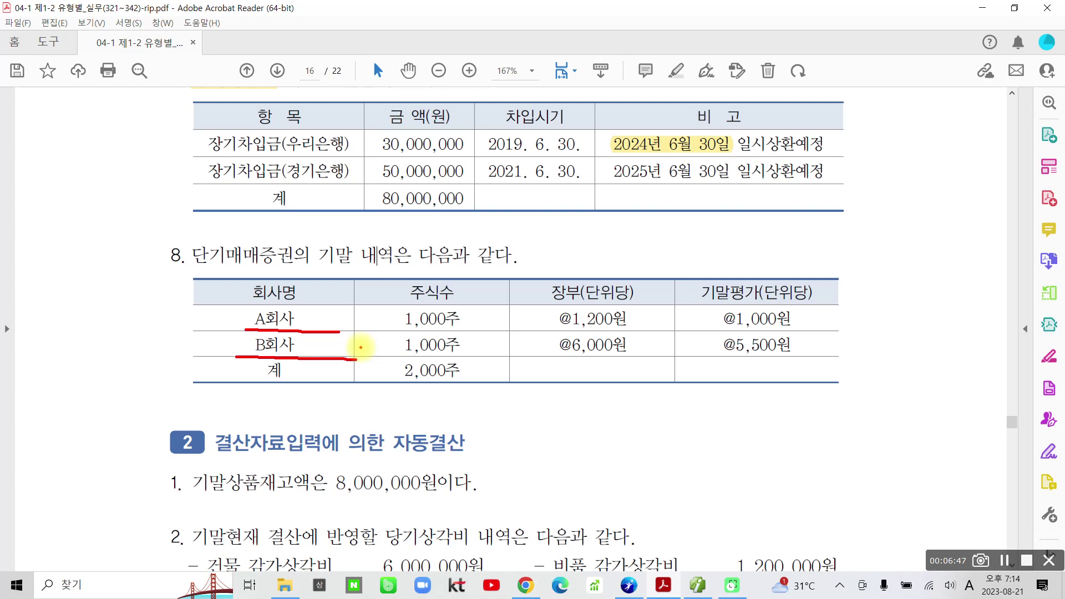
mouse_move(447, 306)
mouse_down()
mouse_move(388, 319)
mouse_move(452, 336)
mouse_move(399, 352)
mouse_move(452, 350)
mouse_up()
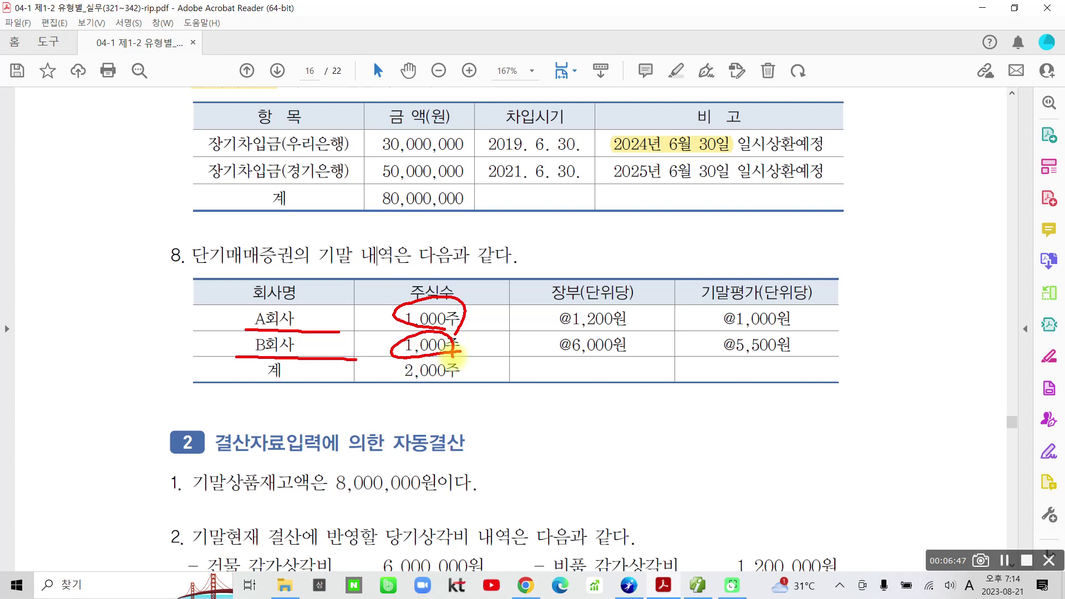
mouse_move(534, 277)
mouse_down()
mouse_move(536, 324)
mouse_move(639, 334)
mouse_move(602, 269)
mouse_move(519, 280)
mouse_up()
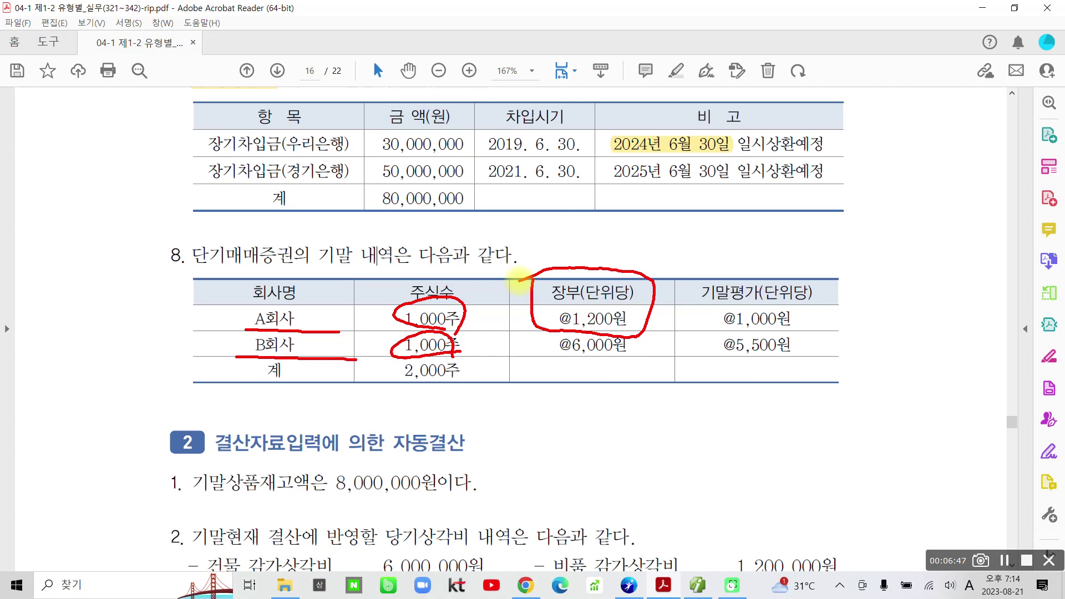
mouse_move(694, 280)
mouse_down()
mouse_move(691, 319)
mouse_move(766, 330)
mouse_move(841, 292)
mouse_move(769, 271)
mouse_move(705, 279)
mouse_up()
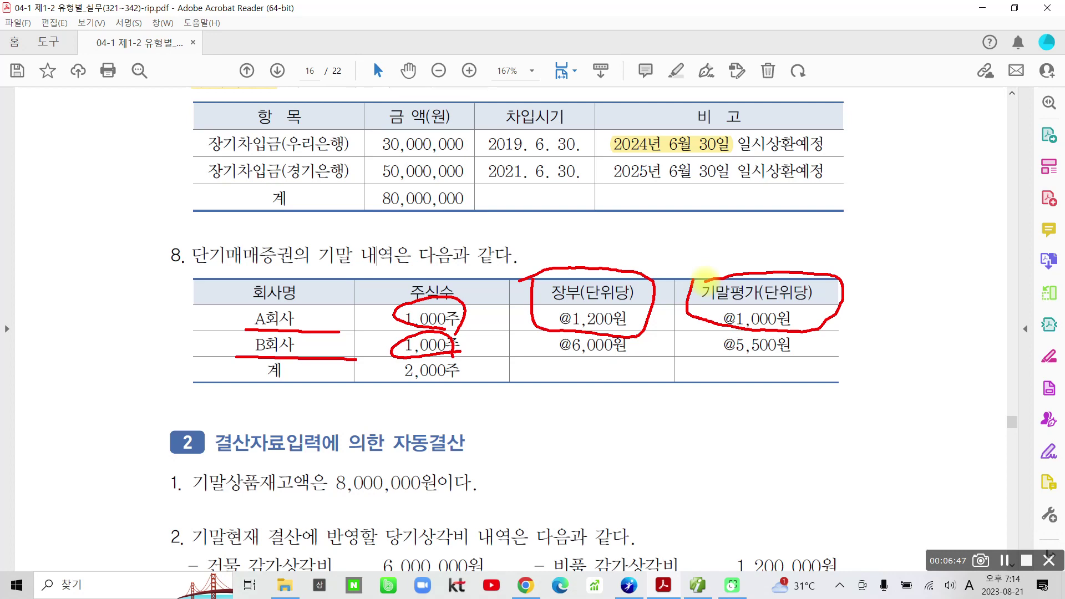
Handwrite A회사's valuation difference as △200×1,000 beside its row and △200,000 below the table
mouse_move(872, 296)
mouse_down()
mouse_move(848, 309)
mouse_move(947, 296)
mouse_move(980, 324)
mouse_up()
mouse_move(1003, 321)
mouse_down()
mouse_move(1011, 307)
mouse_move(1037, 318)
mouse_move(987, 336)
mouse_up()
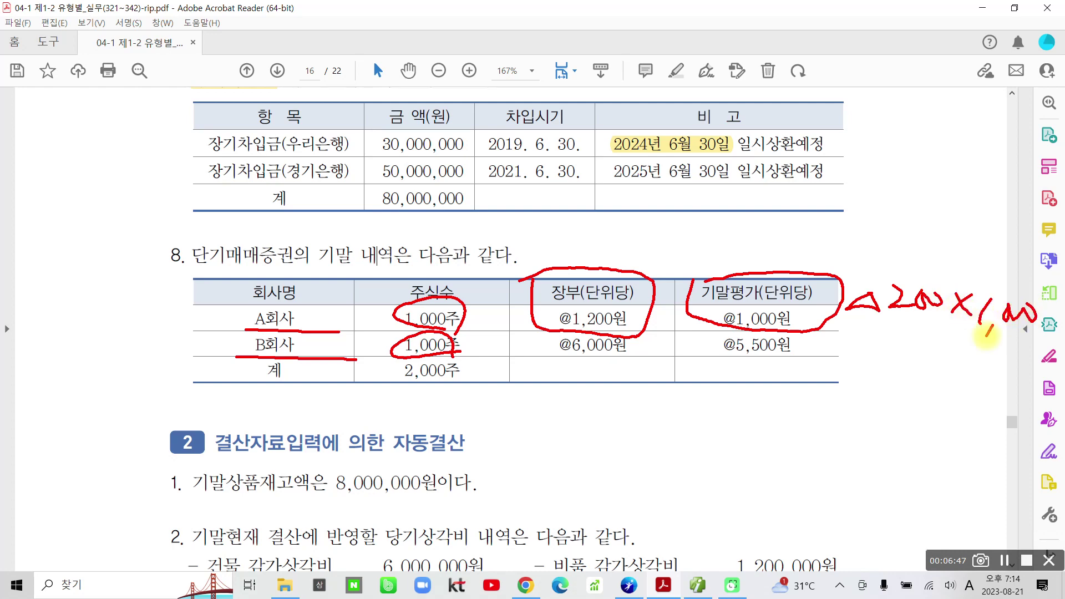
mouse_move(773, 416)
mouse_down()
mouse_move(816, 435)
mouse_move(862, 414)
mouse_move(868, 448)
mouse_move(916, 419)
mouse_move(945, 433)
mouse_up()
mouse_move(732, 415)
mouse_down()
mouse_move(713, 438)
mouse_move(731, 420)
mouse_up()
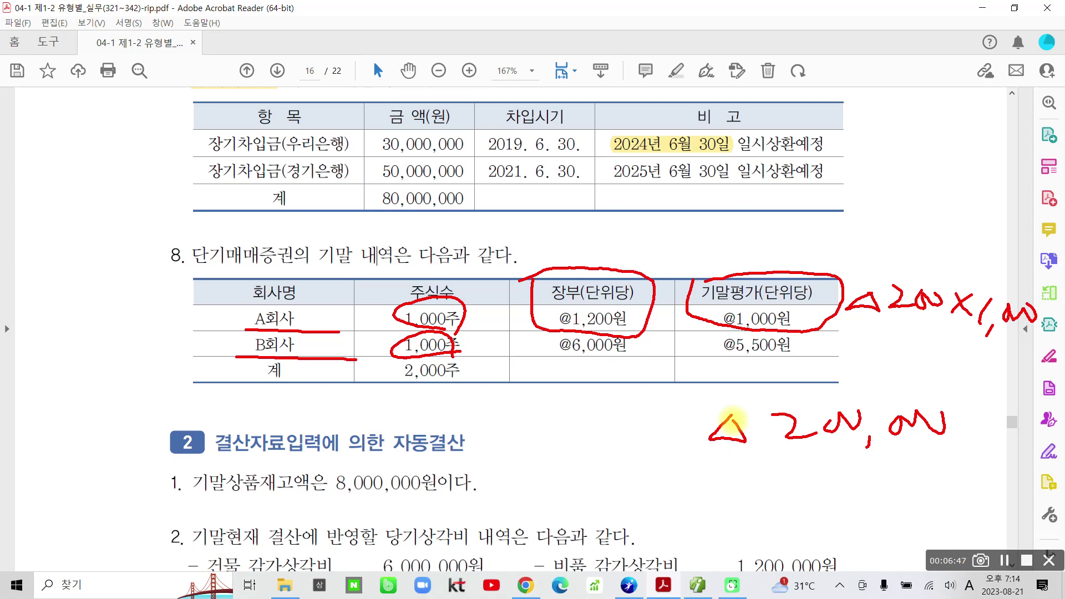
Circle B회사's two unit values and handwrite its valuation difference as △500×1,000 and △500,000
mouse_move(547, 337)
mouse_down()
mouse_move(530, 353)
mouse_move(646, 347)
mouse_move(620, 329)
mouse_up()
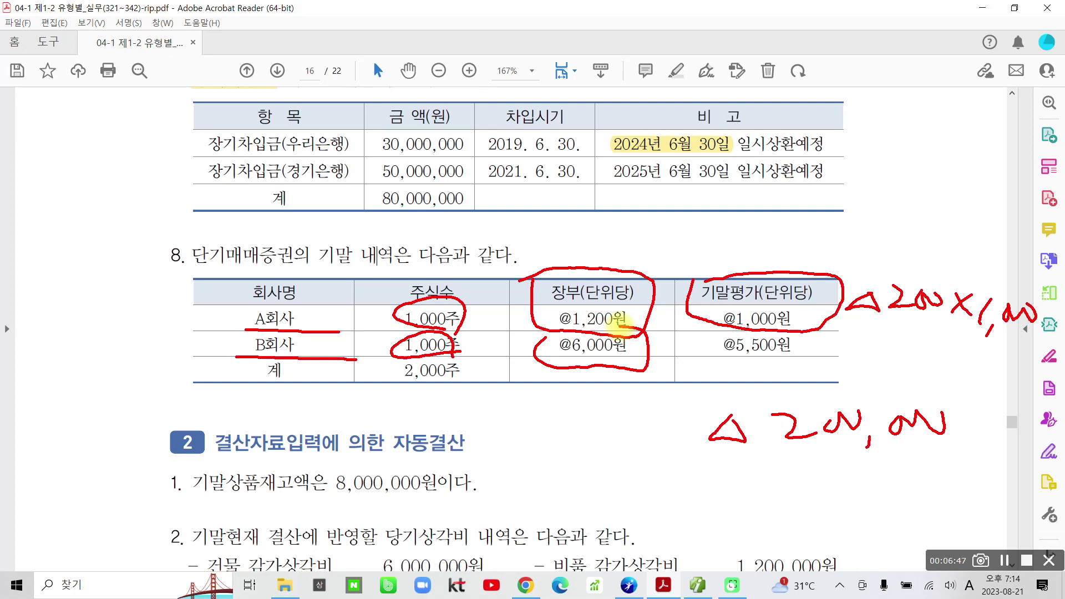
mouse_move(713, 337)
mouse_down()
mouse_move(700, 367)
mouse_move(823, 358)
mouse_move(809, 331)
mouse_up()
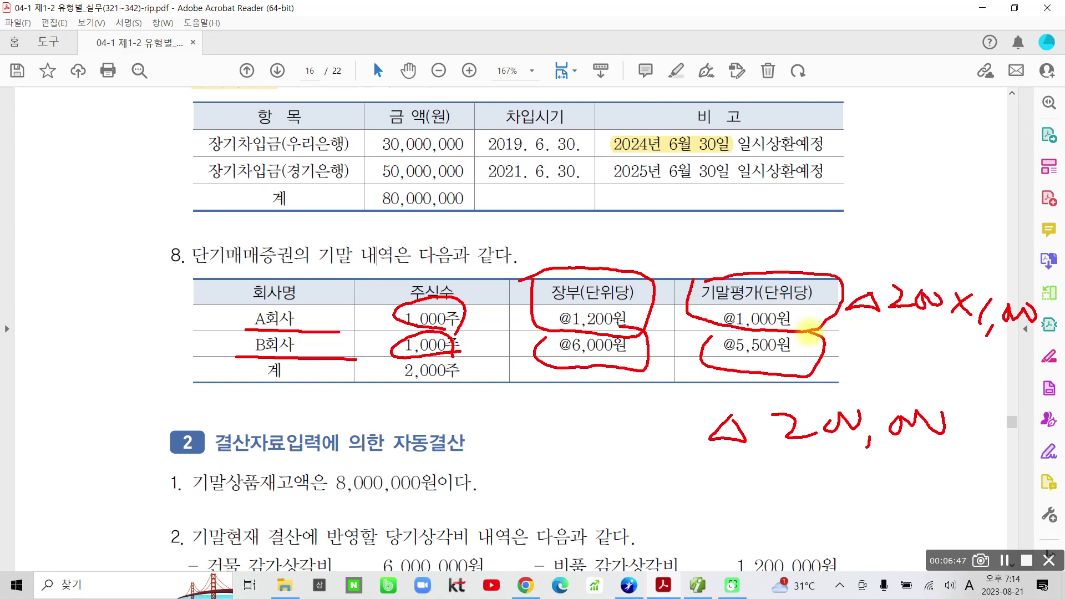
mouse_move(857, 334)
mouse_down()
mouse_move(840, 354)
mouse_move(861, 366)
mouse_move(870, 334)
mouse_move(930, 355)
mouse_move(954, 383)
mouse_move(1025, 369)
mouse_up()
drag(973, 390, 969, 394)
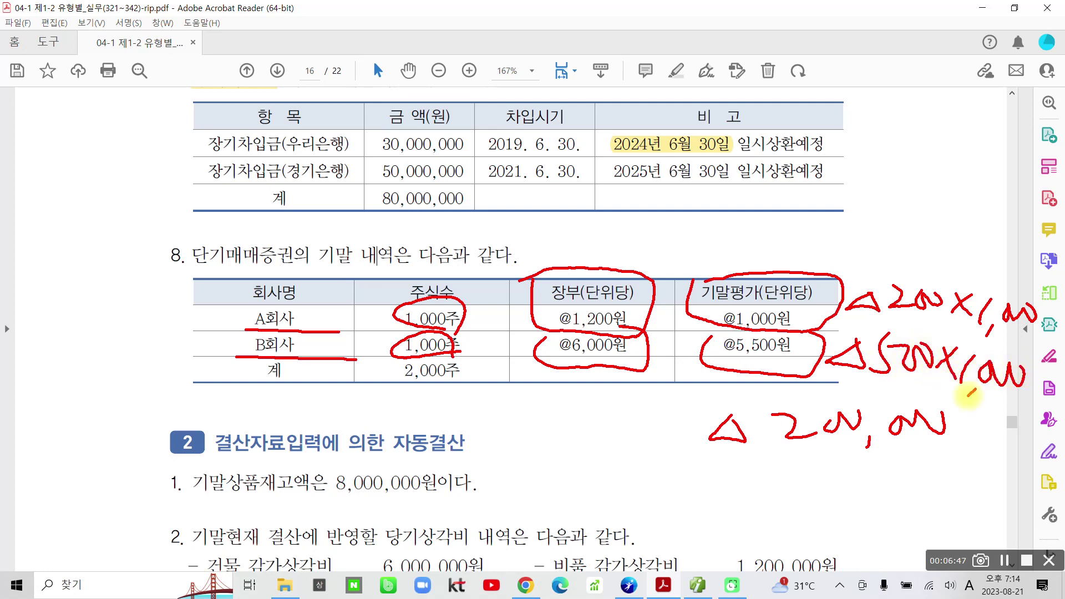
mouse_move(717, 462)
mouse_down()
mouse_move(704, 482)
mouse_move(773, 491)
mouse_move(852, 469)
mouse_move(859, 493)
mouse_move(926, 452)
mouse_up()
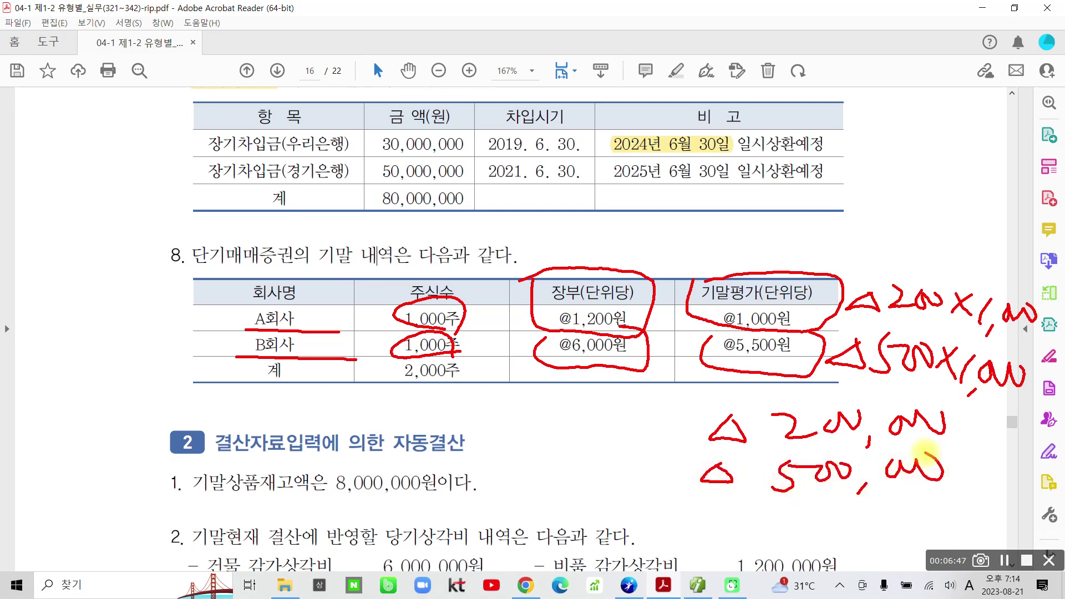
Draw a sum line under the two handwritten differences and write the total △700,000 below it
drag(622, 505, 978, 506)
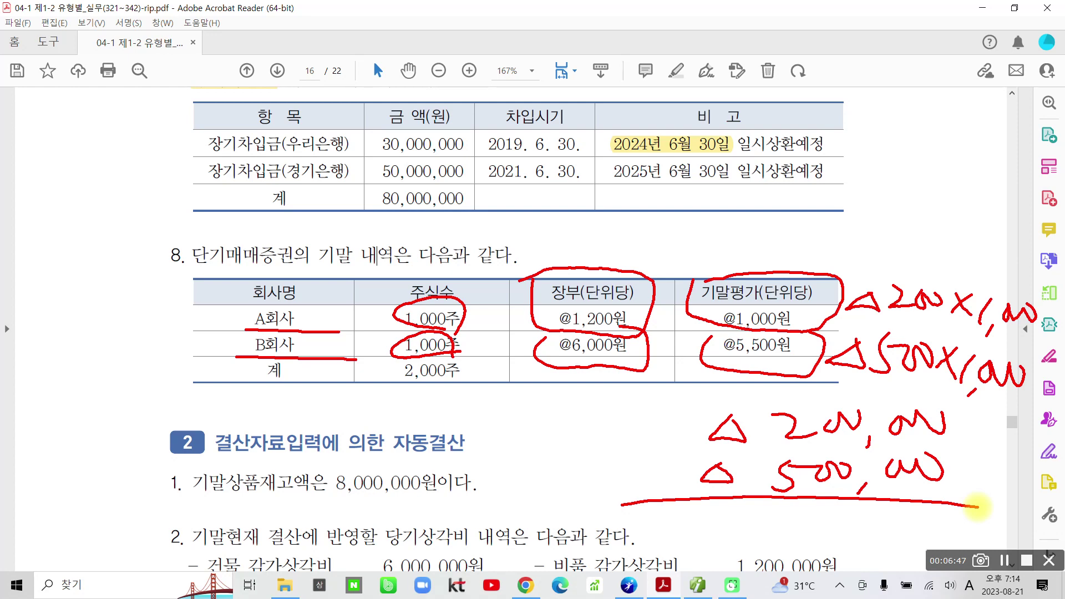
mouse_move(715, 515)
mouse_down()
mouse_move(731, 552)
mouse_move(717, 513)
mouse_move(788, 554)
mouse_up()
mouse_move(821, 516)
mouse_down()
mouse_move(823, 526)
mouse_move(845, 517)
mouse_move(921, 534)
mouse_move(920, 518)
mouse_up()
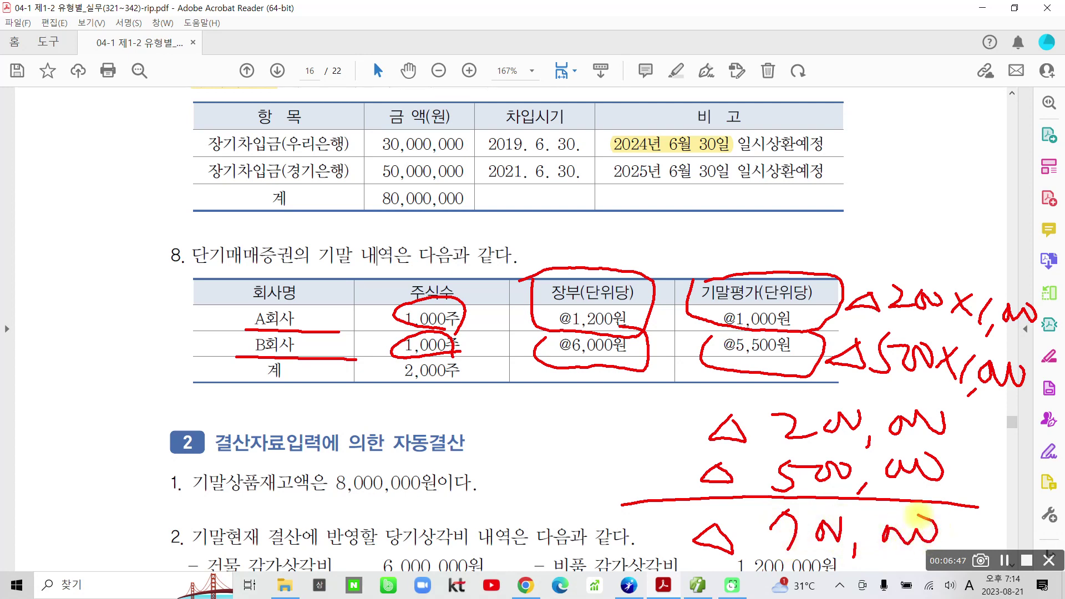
Box the term 단기매매증권 in problem 8 and handwrite 대) beside it to mark the credit side
mouse_move(180, 233)
mouse_down()
mouse_move(178, 267)
mouse_move(255, 276)
mouse_move(304, 249)
mouse_move(190, 237)
mouse_up()
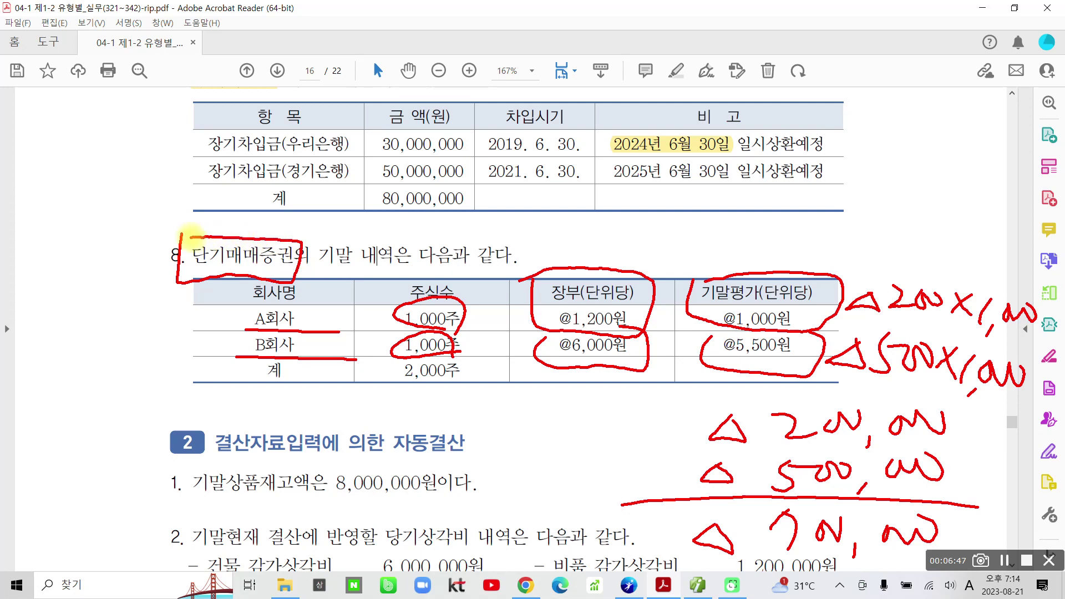
mouse_move(105, 237)
mouse_down()
mouse_move(131, 235)
mouse_move(103, 262)
mouse_move(142, 265)
mouse_move(135, 270)
mouse_up()
mouse_move(131, 254)
mouse_down()
mouse_move(146, 254)
mouse_move(131, 288)
mouse_up()
mouse_move(146, 223)
mouse_down()
mouse_move(162, 247)
mouse_move(122, 294)
mouse_up()
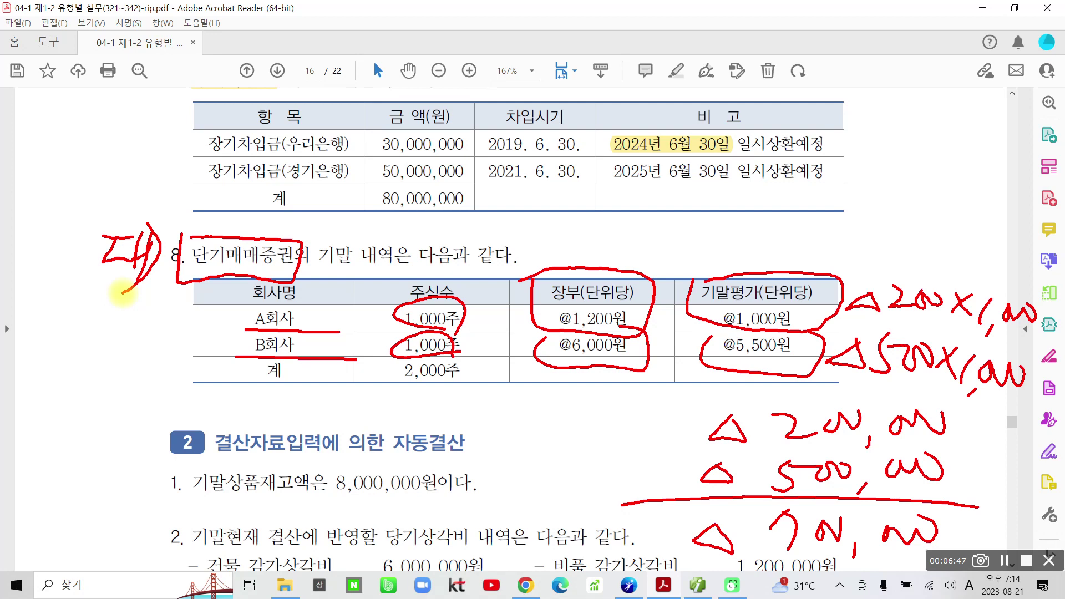
Handwrite the debit side of the entry, 차) 단기매매증권평가손실, below the table of problem 8
drag(101, 371, 113, 379)
mouse_move(89, 395)
mouse_down()
mouse_move(125, 382)
mouse_move(89, 416)
mouse_up()
drag(114, 399, 133, 412)
mouse_move(132, 364)
mouse_down()
mouse_move(129, 426)
mouse_move(146, 399)
mouse_move(135, 433)
mouse_up()
mouse_move(187, 380)
mouse_down()
mouse_move(208, 377)
mouse_move(191, 400)
mouse_move(219, 396)
mouse_up()
drag(221, 355, 220, 416)
mouse_move(223, 383)
mouse_down()
mouse_move(239, 391)
mouse_move(212, 426)
mouse_up()
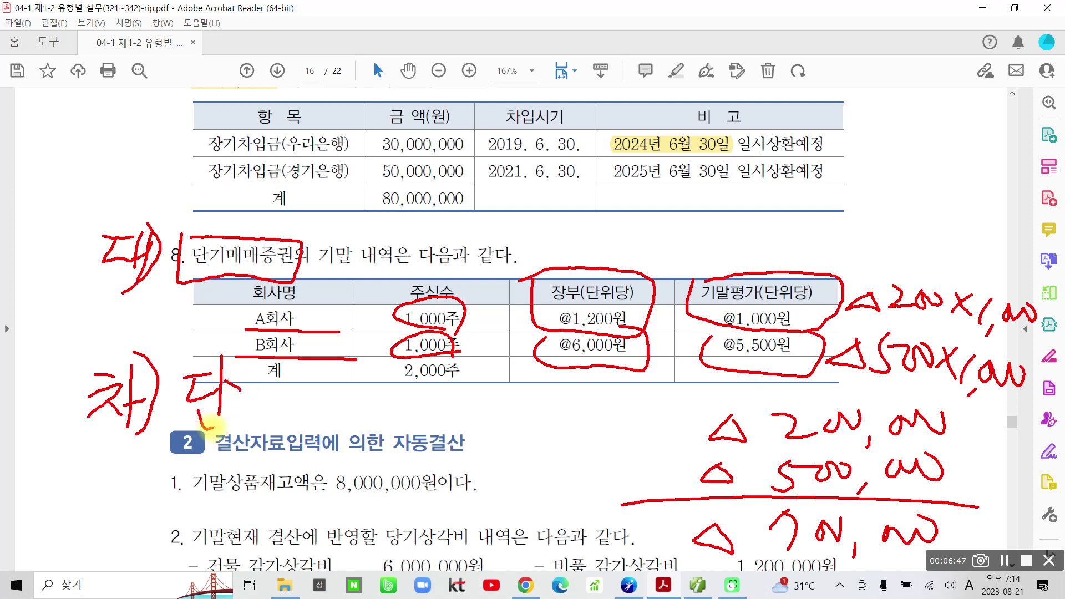
drag(242, 381, 250, 414)
drag(274, 364, 273, 439)
mouse_move(299, 389)
mouse_down()
mouse_move(298, 413)
mouse_move(316, 412)
mouse_up()
mouse_move(322, 381)
mouse_down()
mouse_move(319, 397)
mouse_move(339, 388)
mouse_move(349, 422)
mouse_move(384, 396)
mouse_move(369, 461)
mouse_up()
drag(395, 383, 400, 410)
drag(413, 389, 434, 400)
drag(416, 416, 413, 448)
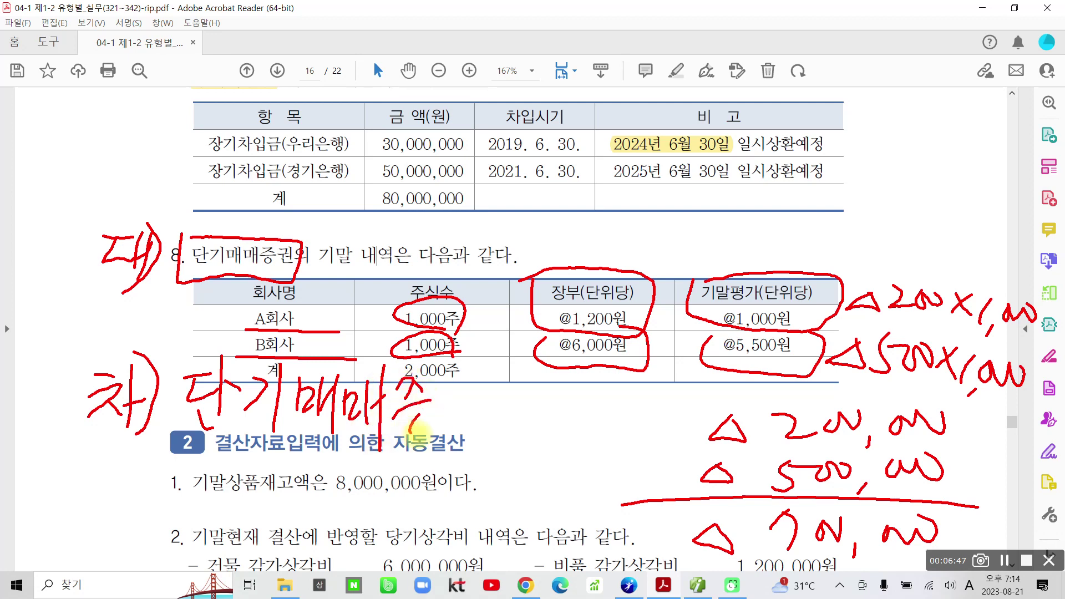
mouse_move(436, 385)
mouse_down()
mouse_move(446, 388)
mouse_move(452, 436)
mouse_up()
mouse_move(476, 381)
mouse_down()
mouse_move(471, 438)
mouse_move(513, 430)
mouse_up()
mouse_move(519, 394)
mouse_down()
mouse_move(528, 438)
mouse_move(555, 408)
mouse_move(546, 430)
mouse_up()
drag(564, 391, 574, 430)
drag(585, 369, 583, 451)
mouse_move(582, 410)
mouse_down()
mouse_move(599, 409)
mouse_move(585, 418)
mouse_up()
mouse_move(610, 398)
mouse_down()
mouse_move(639, 409)
mouse_move(633, 447)
mouse_up()
mouse_move(643, 402)
mouse_down()
mouse_move(634, 423)
mouse_move(658, 421)
mouse_up()
drag(669, 382, 668, 438)
drag(653, 440, 684, 453)
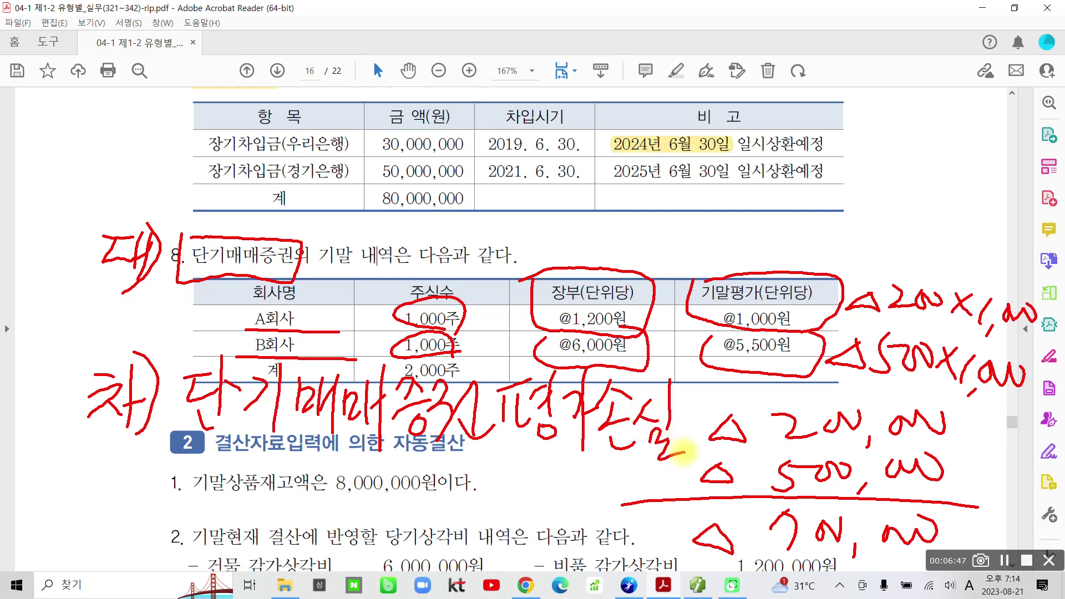
In blue ink, box the handwritten 단기매매증권평가손실 and overwrite the △ signs of A회사's difference with plus signs
key(b)
mouse_move(177, 354)
mouse_down()
mouse_move(162, 383)
mouse_move(472, 469)
mouse_move(698, 425)
mouse_move(502, 368)
mouse_move(183, 373)
mouse_up()
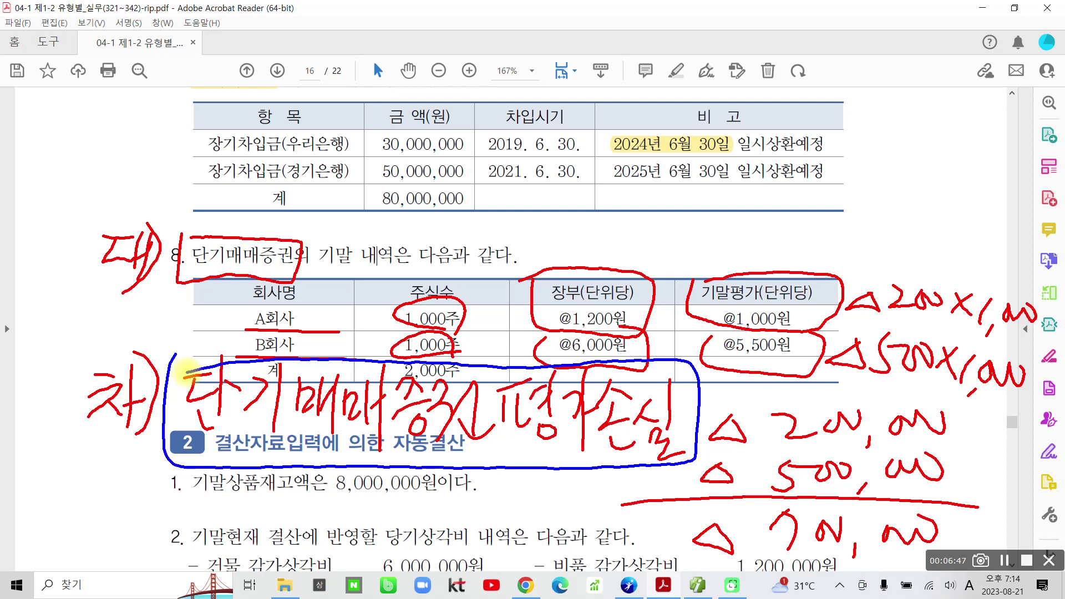
mouse_move(832, 300)
mouse_down()
mouse_move(882, 298)
mouse_move(827, 372)
mouse_move(856, 347)
mouse_up()
mouse_move(718, 437)
mouse_down()
mouse_move(763, 430)
mouse_move(744, 443)
mouse_up()
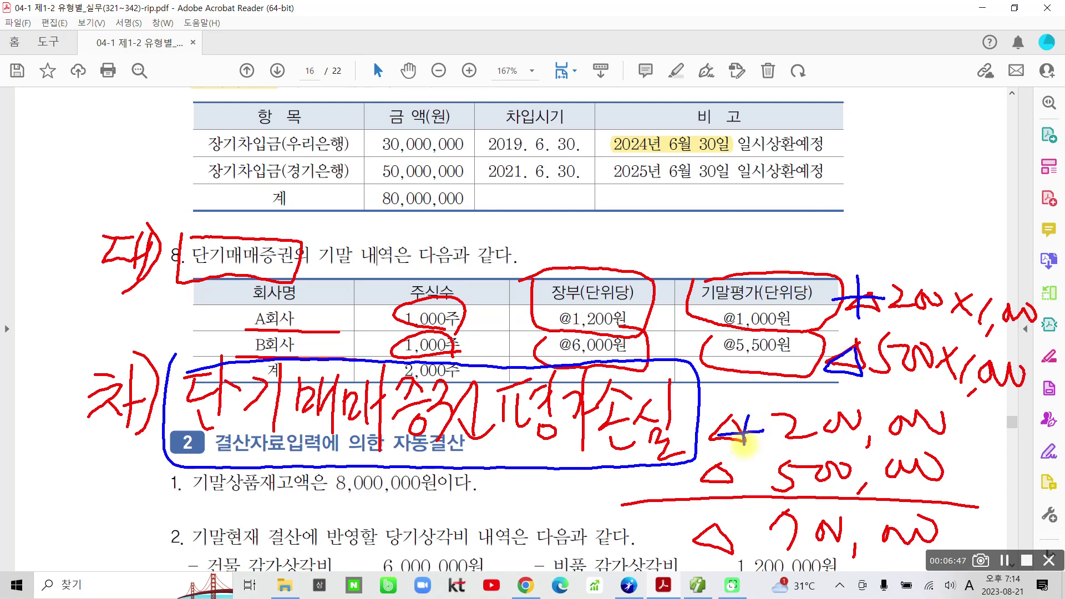
mouse_move(710, 522)
mouse_down()
mouse_move(693, 538)
mouse_move(735, 555)
mouse_move(716, 514)
mouse_up()
mouse_move(770, 554)
mouse_down()
mouse_move(795, 555)
mouse_move(802, 577)
mouse_move(874, 560)
mouse_move(924, 566)
mouse_up()
drag(198, 286, 313, 275)
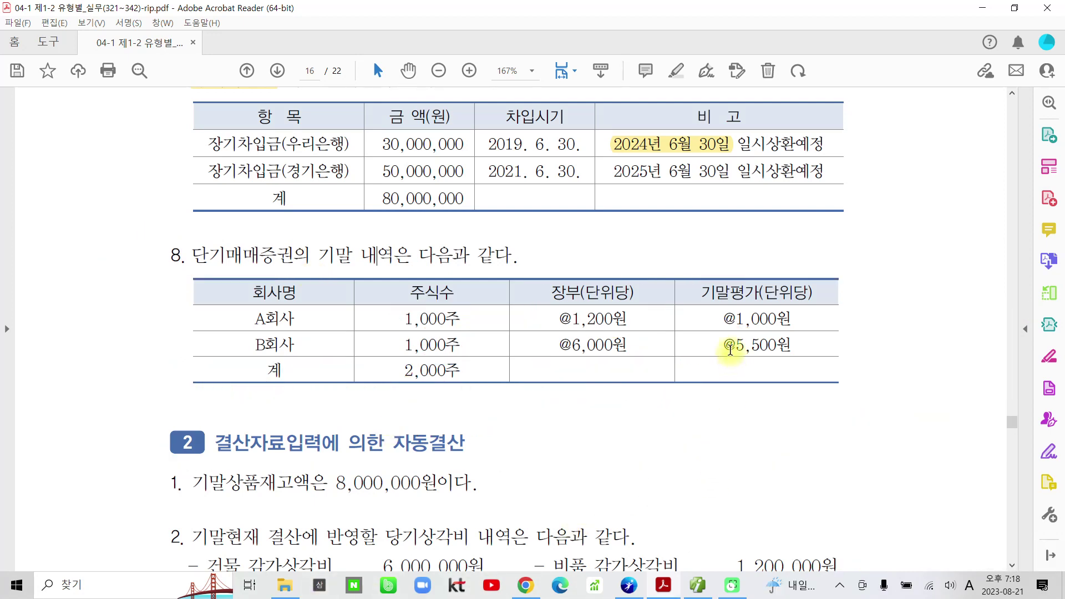
Switch to Smart A and add a debit (차변) line for December 31 with account 937 단기매매증권평가손, found by searching for 단기, without a partner code
mouse_move(664, 592)
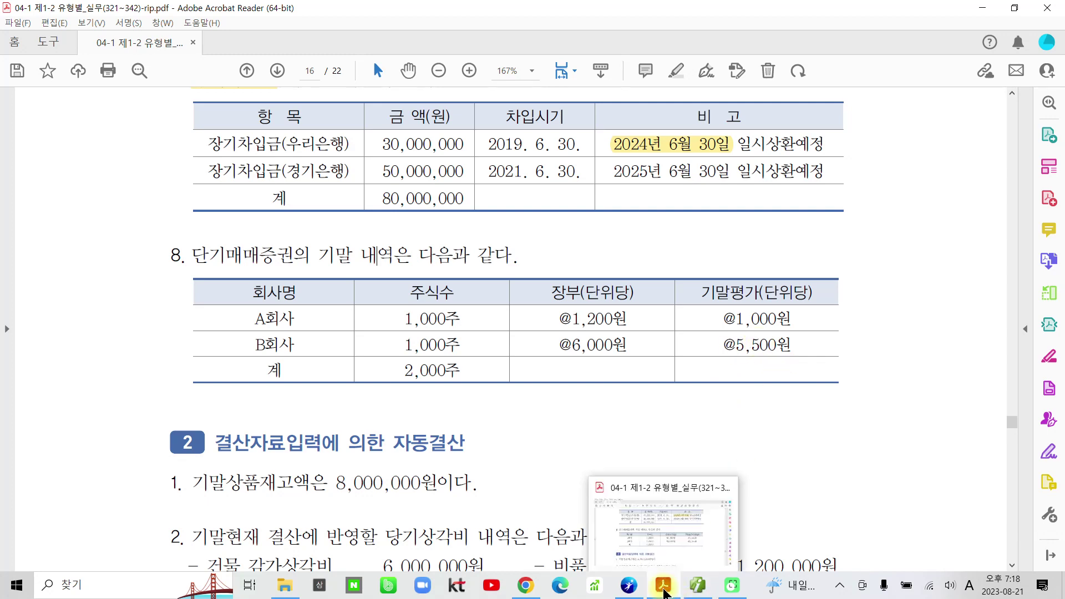
click(700, 593)
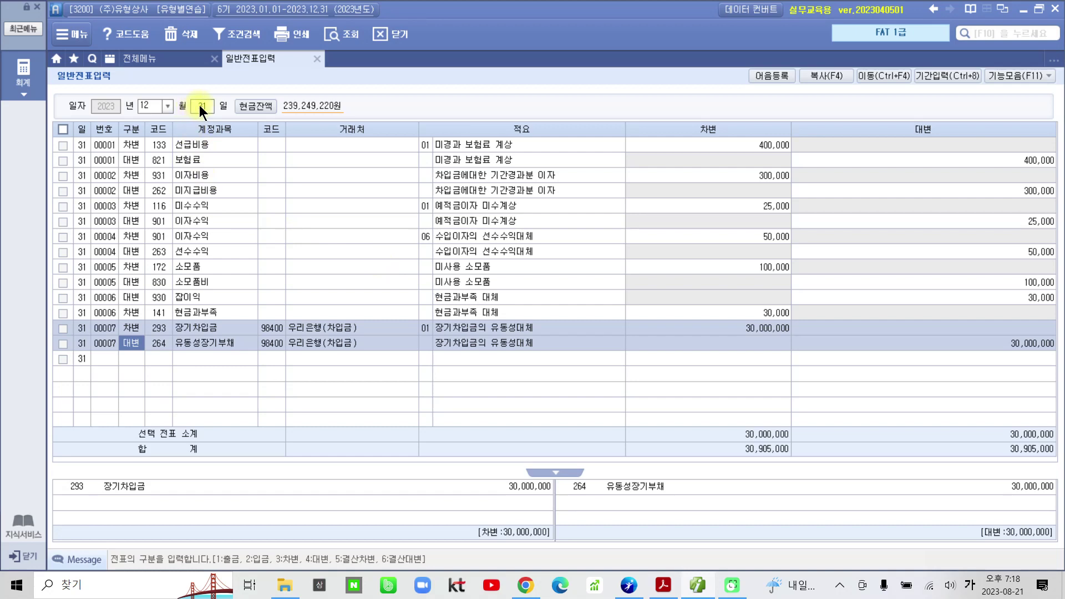
click(138, 358)
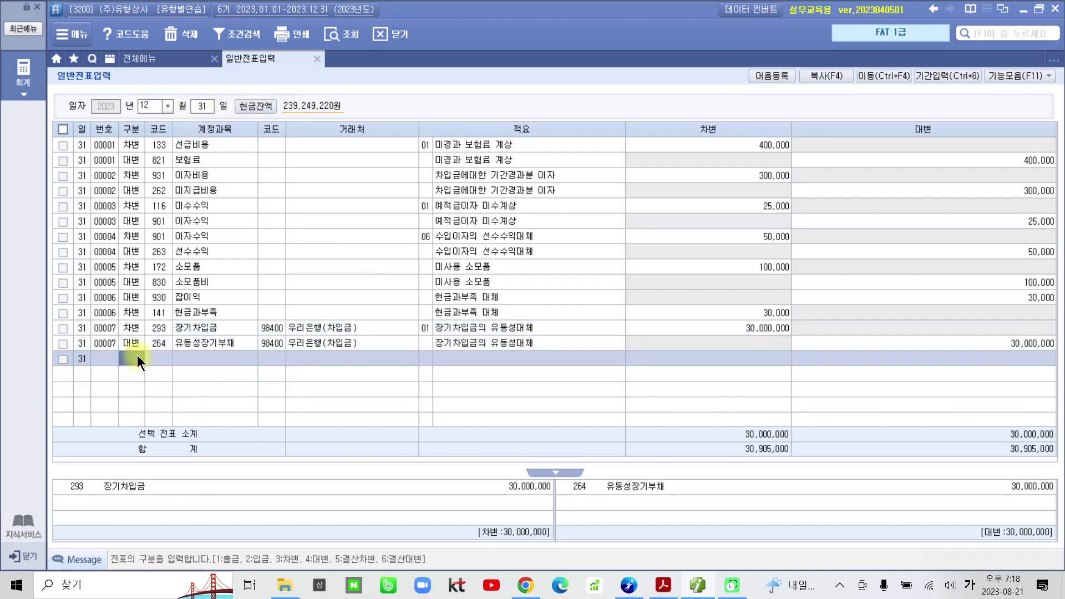
text(3단기)
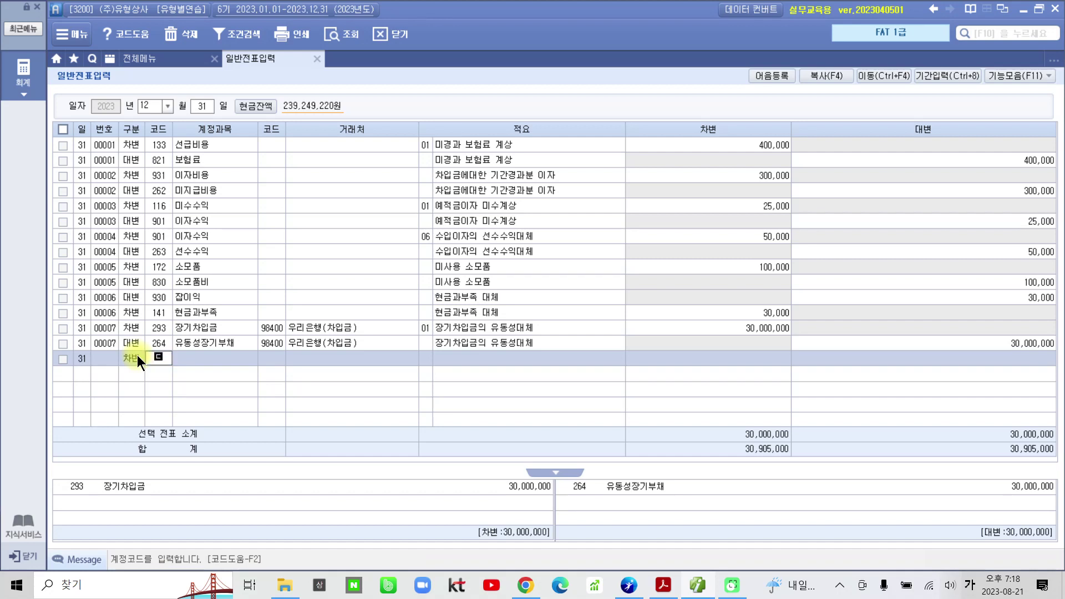
key(Return)
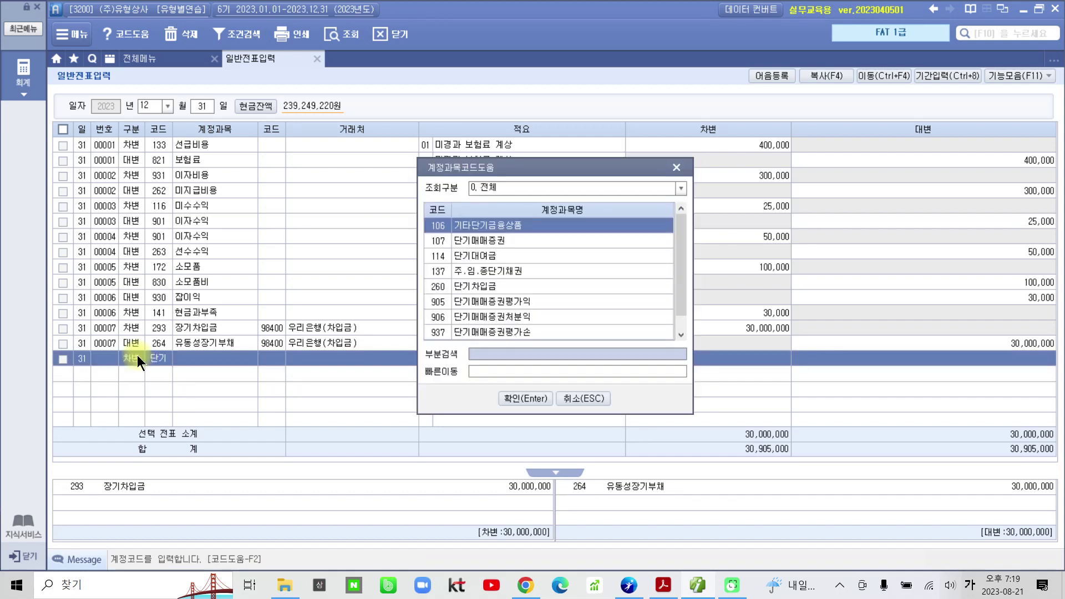
key(Down)
key(Down)
key(Down)
key(Down)
key(Down)
key(Down)
key(Down)
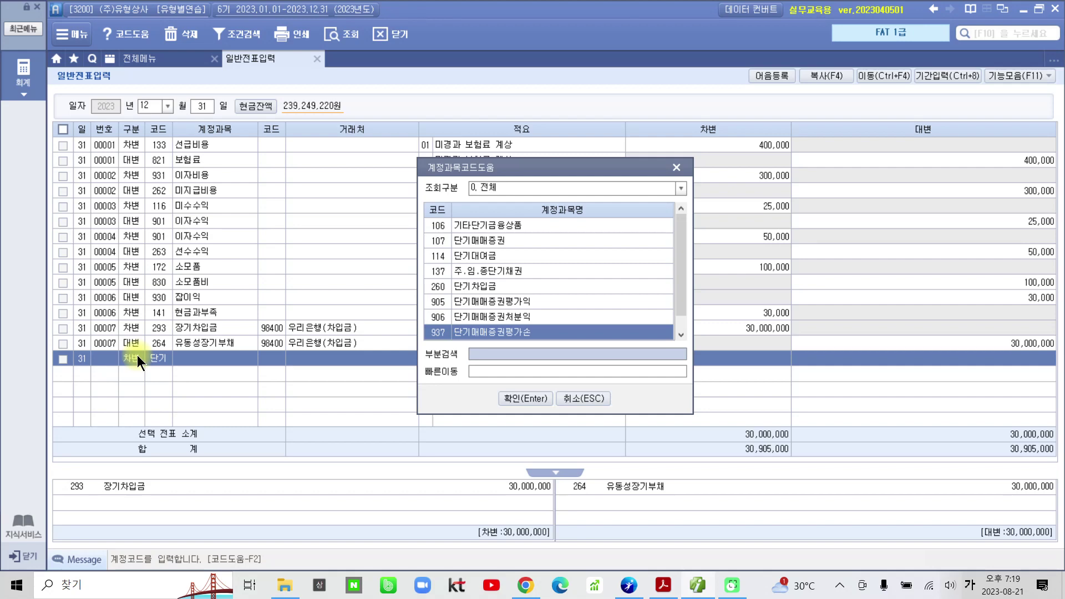
key(Return)
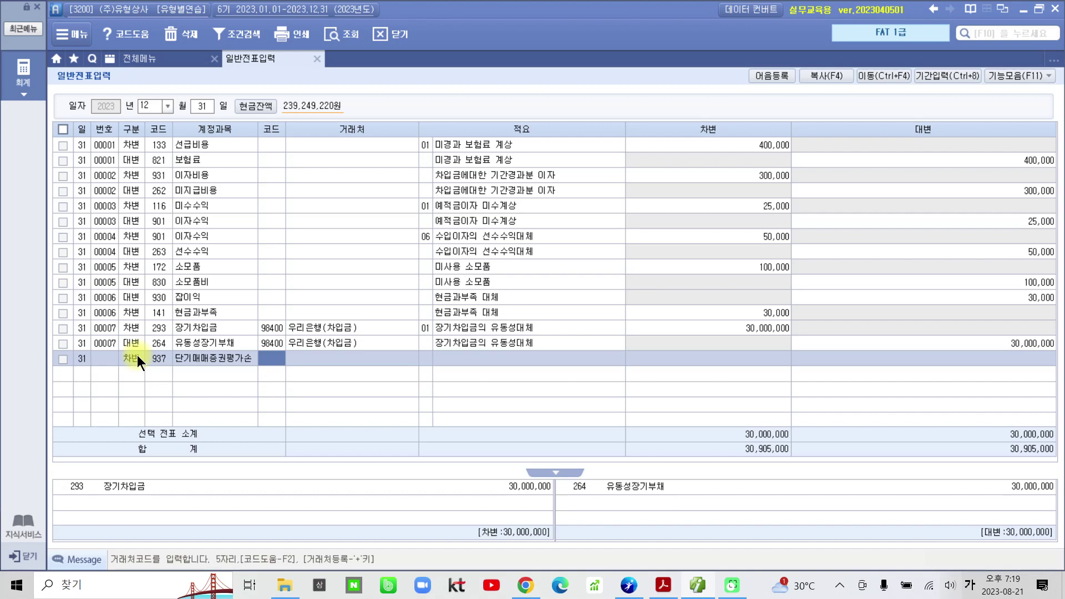
key(Return)
key(Return)
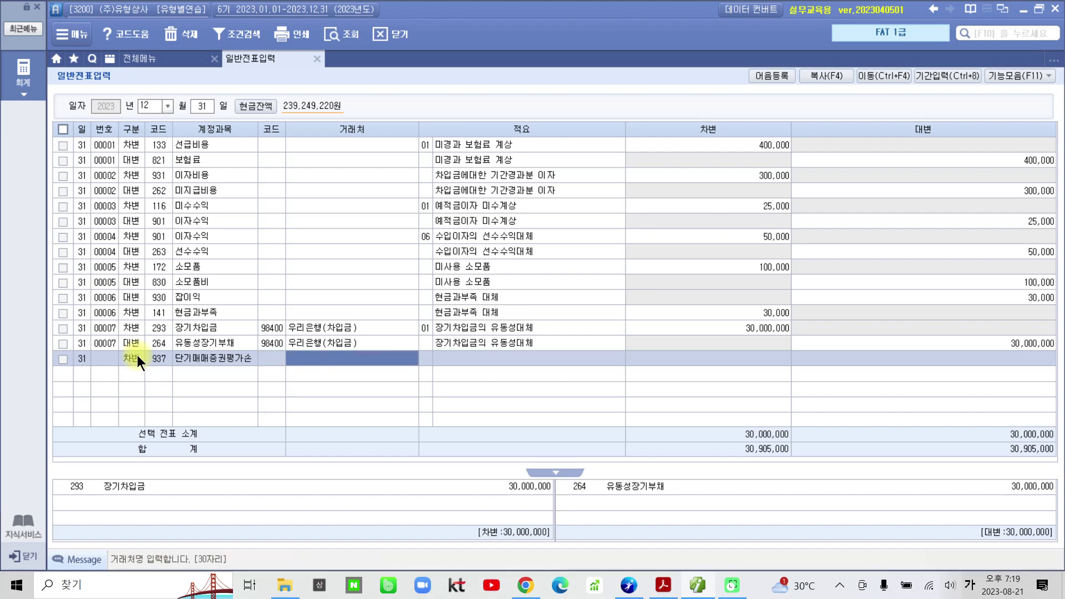
Complete the 단기매매증권평가손 debit line without a partner or description, entering 700,000 as its amount
key(Return)
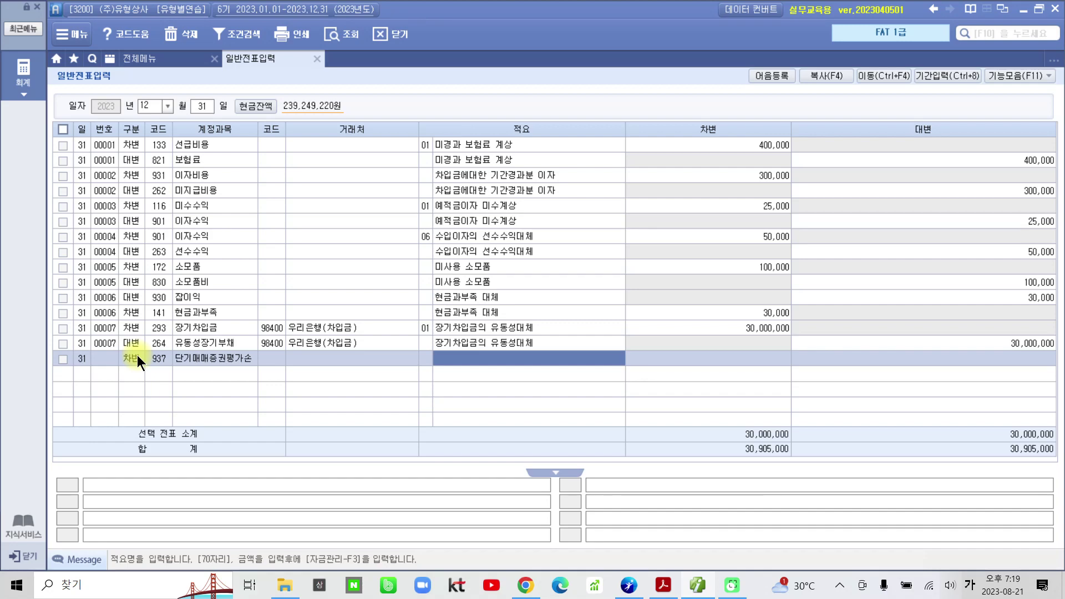
key(Return)
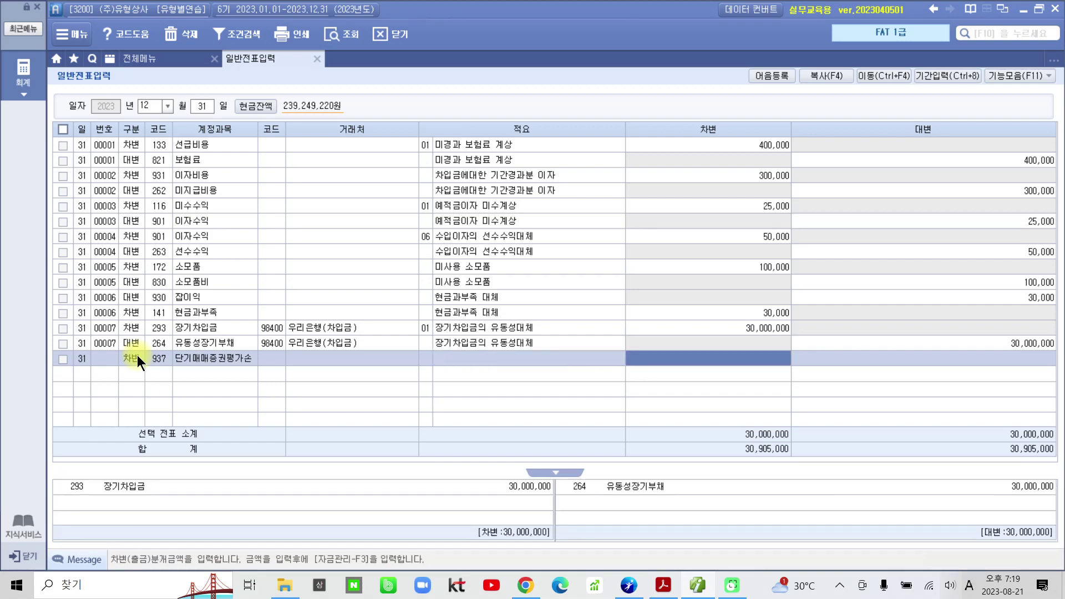
text(700)
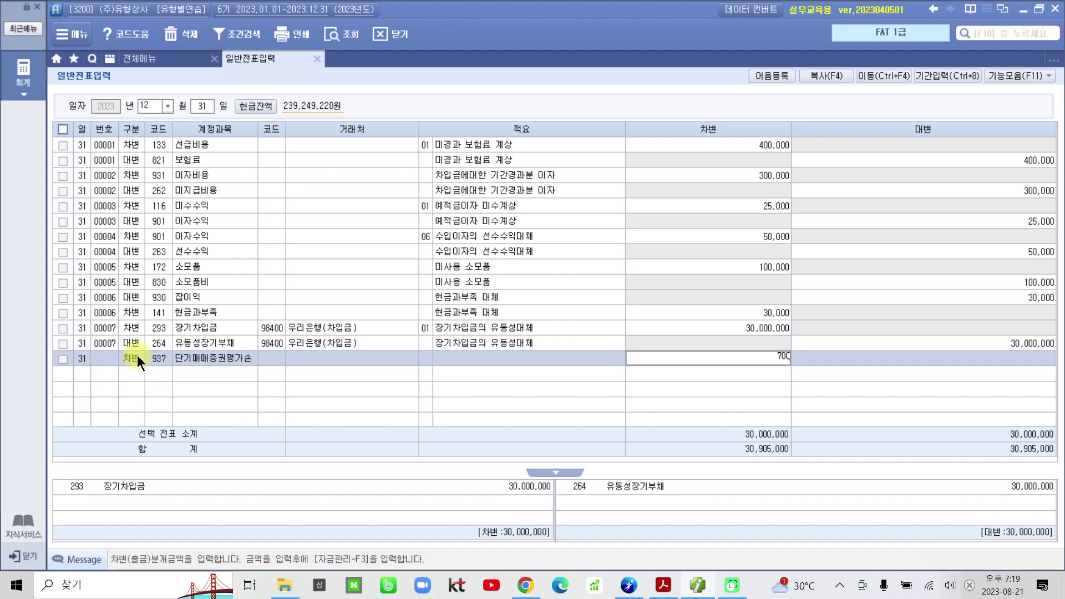
text(,000)
key(Return)
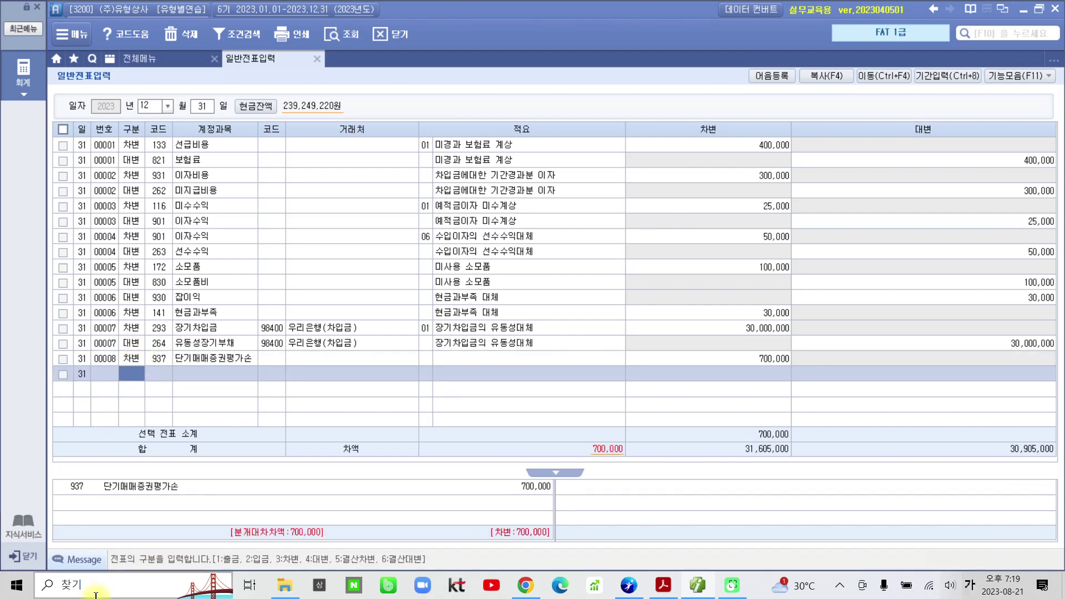
Add a credit (대변) line with account 107 단기매매증권, found by searching for 단기
text(4)
text(단기)
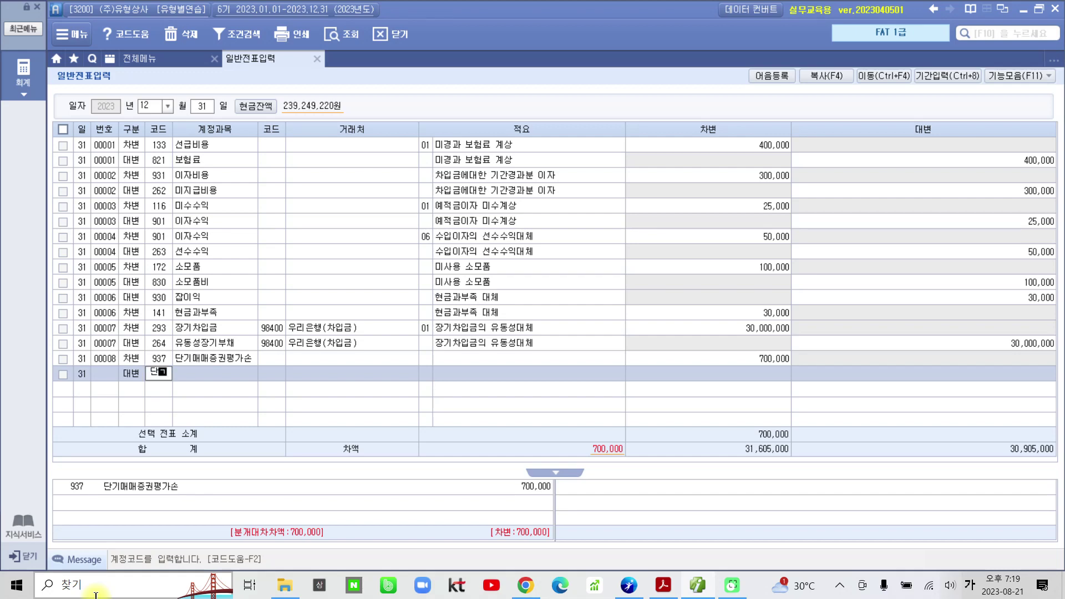
key(Return)
key(Down)
key(Down)
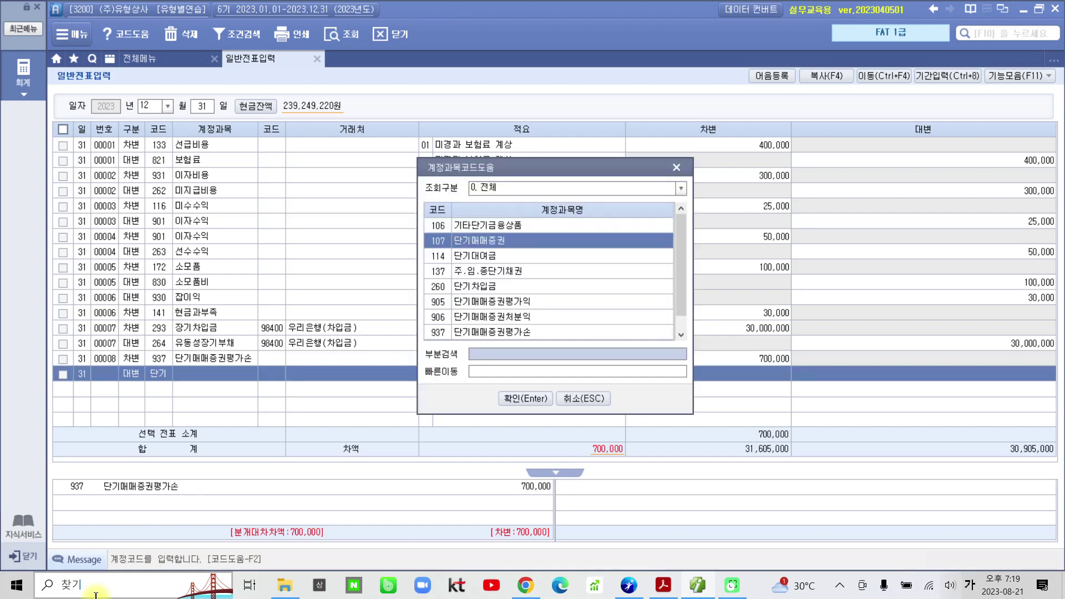
key(Down)
key(Down)
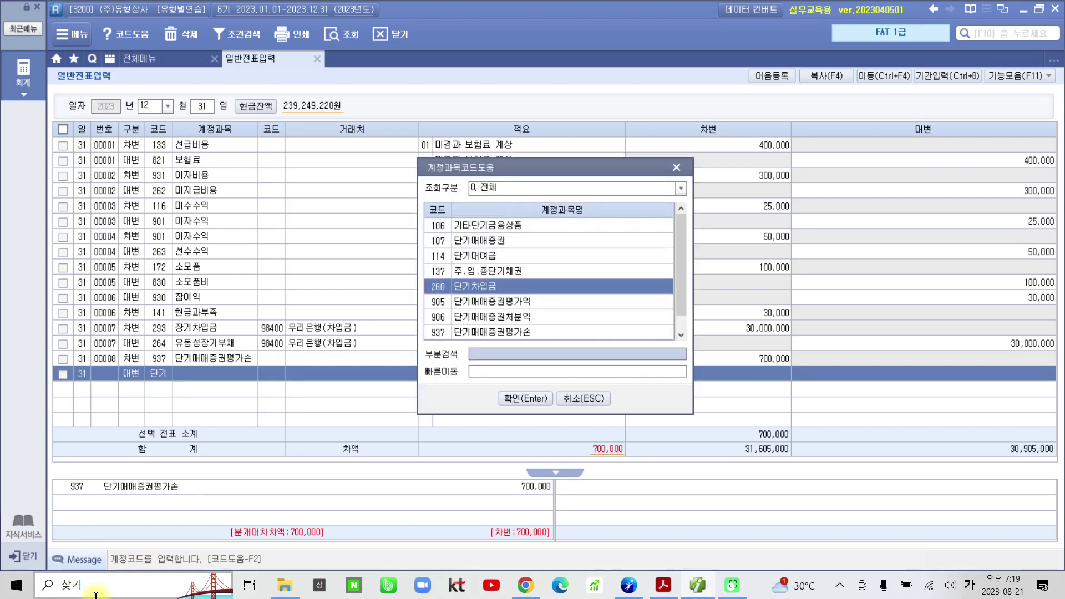
key(Up)
key(Up)
key(Up)
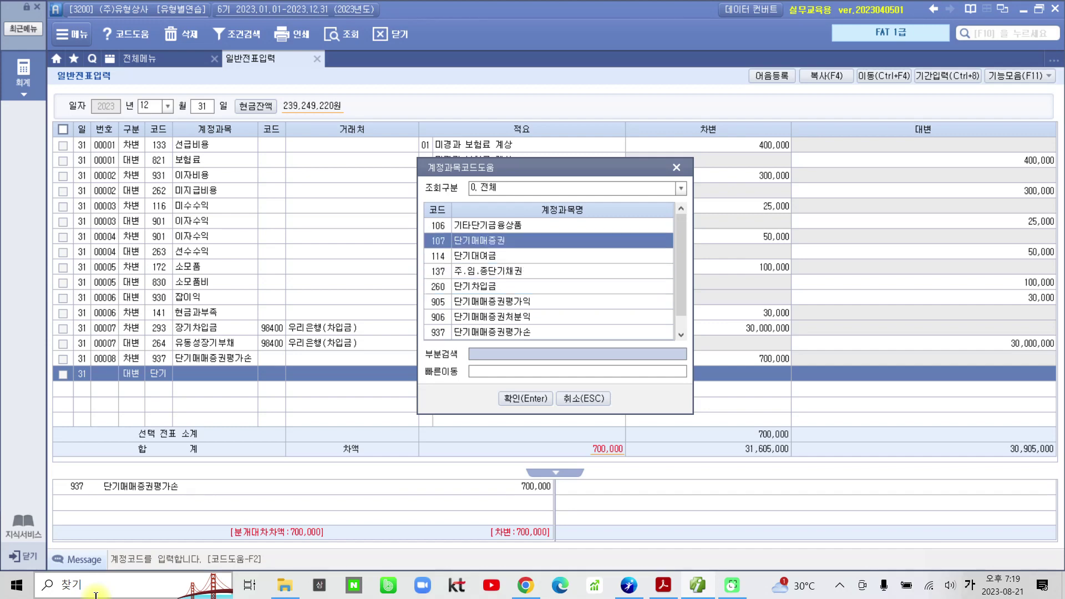
key(Return)
Leave the partner and description of the 단기매매증권 line blank and enter a credit amount of 700,000
key(Return)
key(Return)
key(Return)
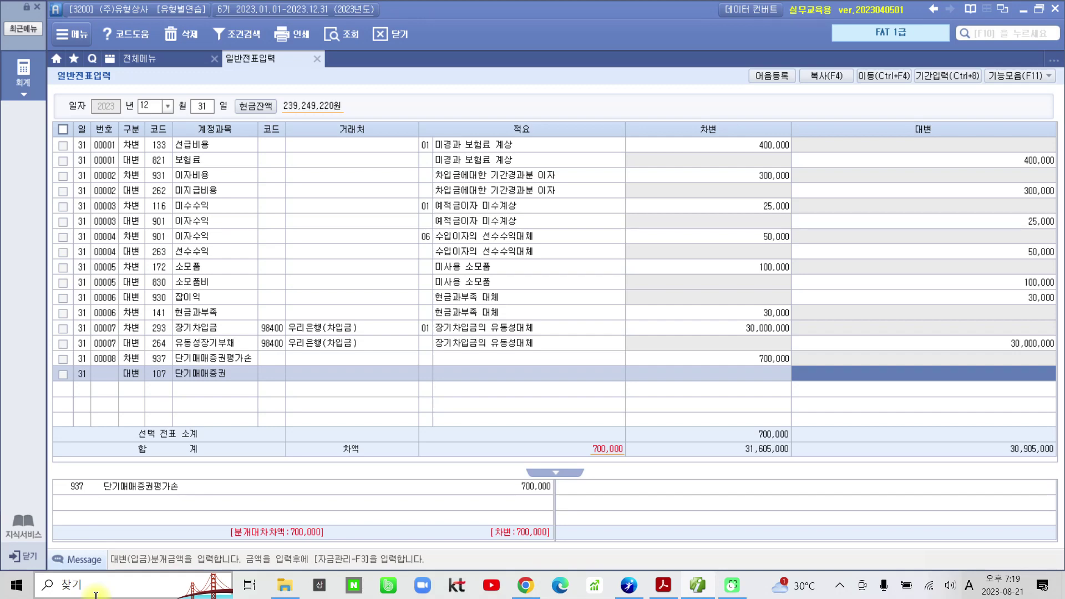
text(7000000)
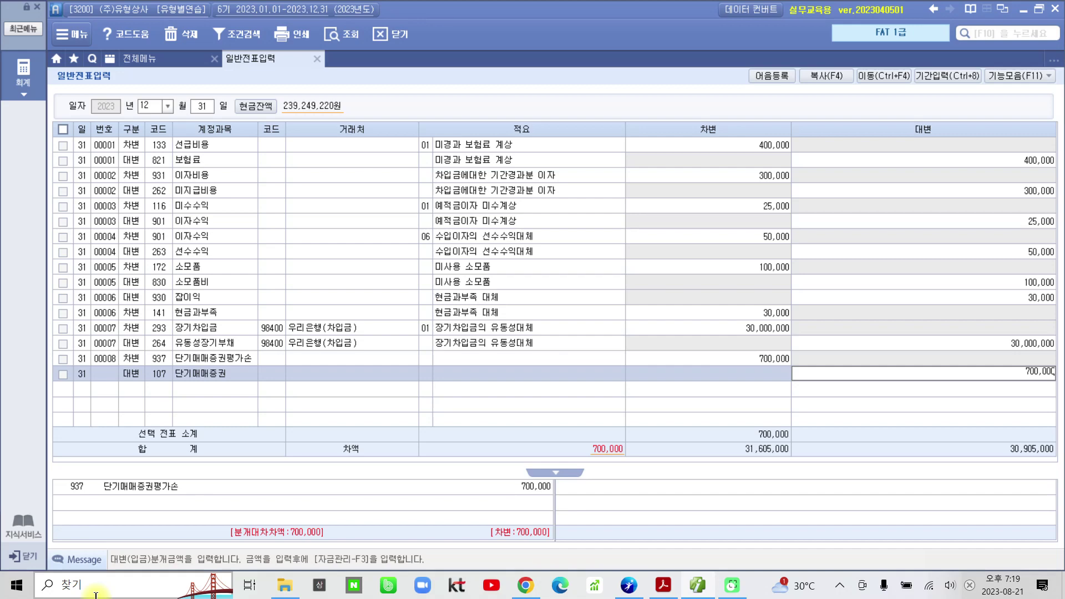
key(Return)
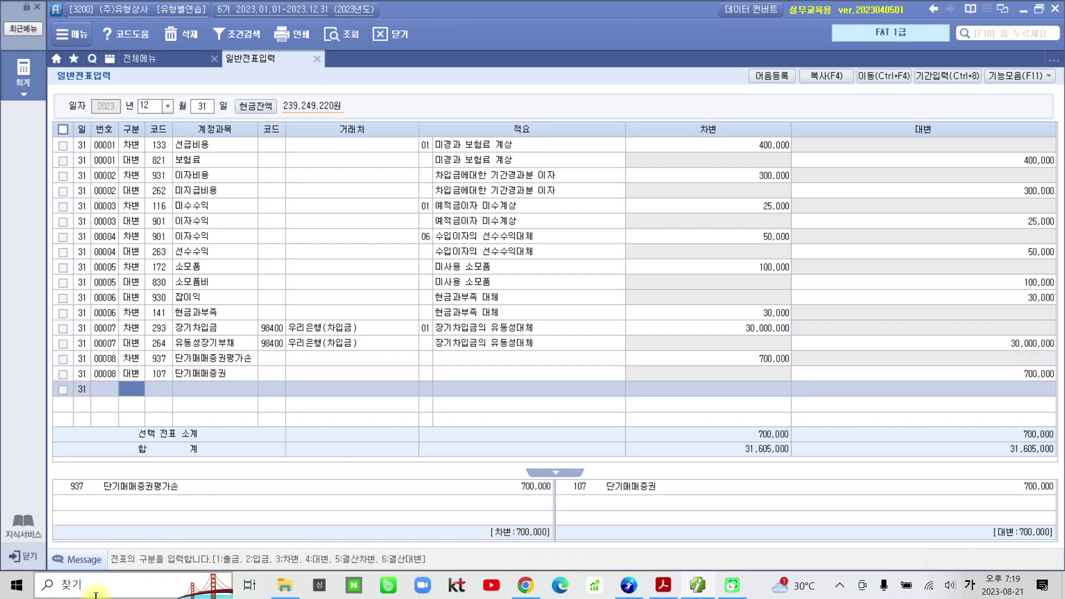
click(776, 360)
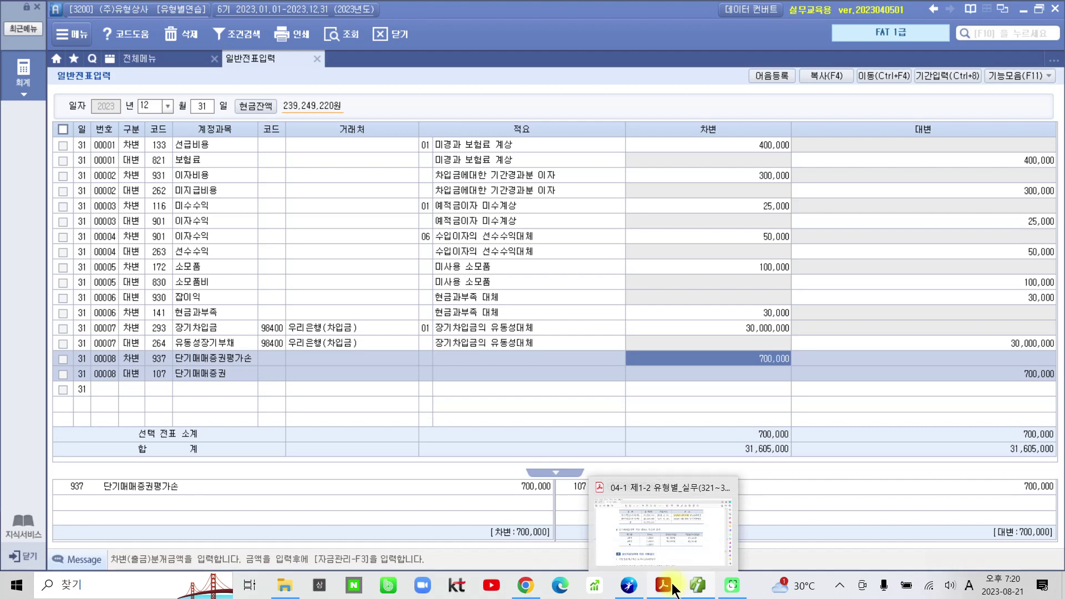
Switch to the PDF in Acrobat Reader and highlight 결산자료입력 in the heading of section 2
click(654, 564)
scroll(332, 449, down, 2)
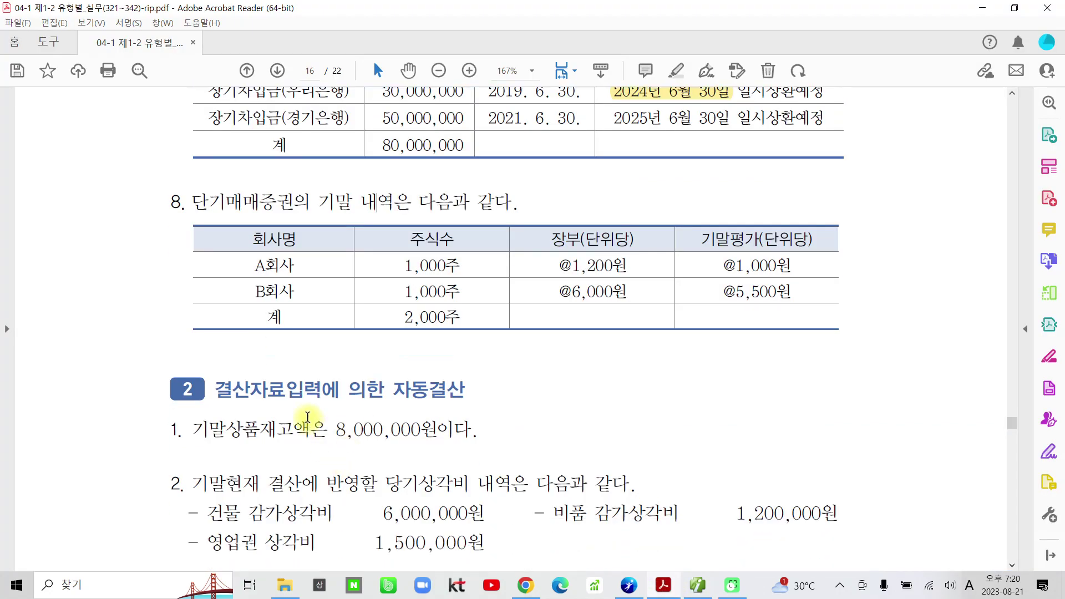
drag(217, 389, 315, 382)
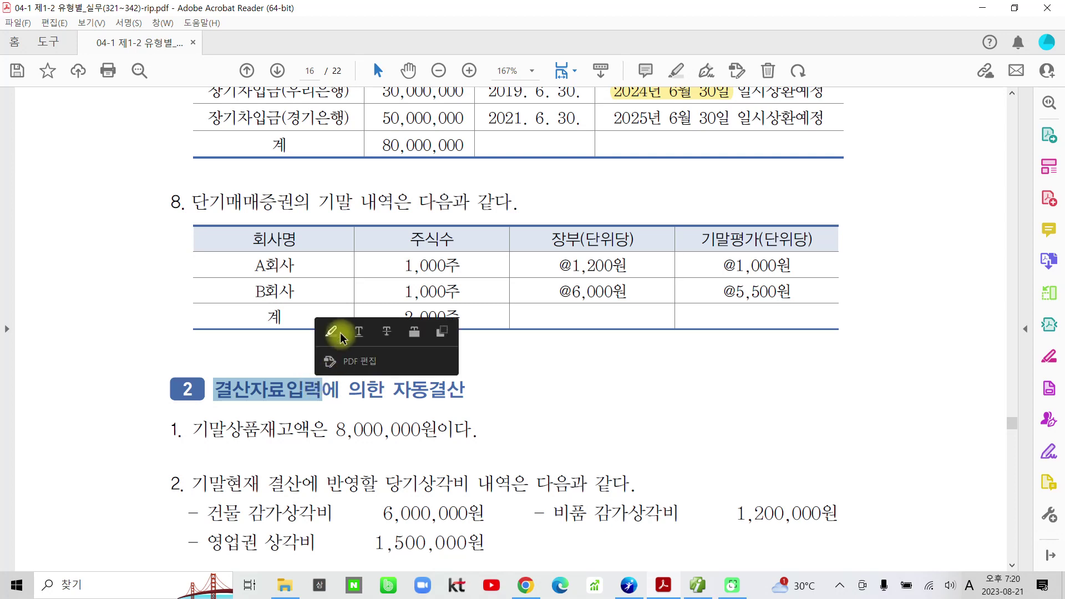
click(358, 333)
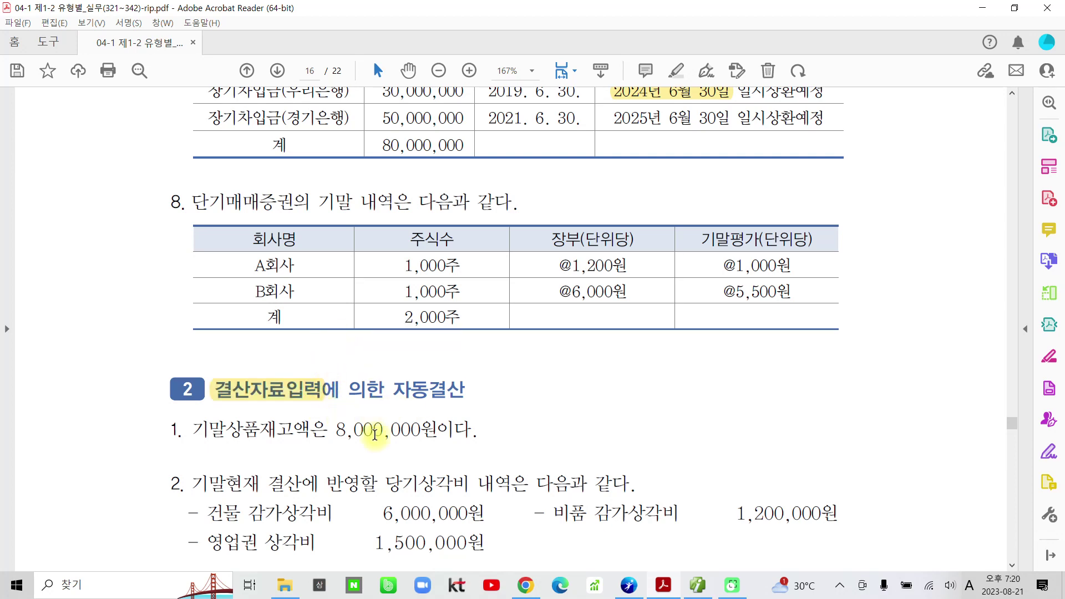
Handwrite the formula 기초 + 매입 − 기말 beside problem 1 of section 2, with 기초 + 매입 in blue and 기말 in red
scroll(410, 459, down, 2)
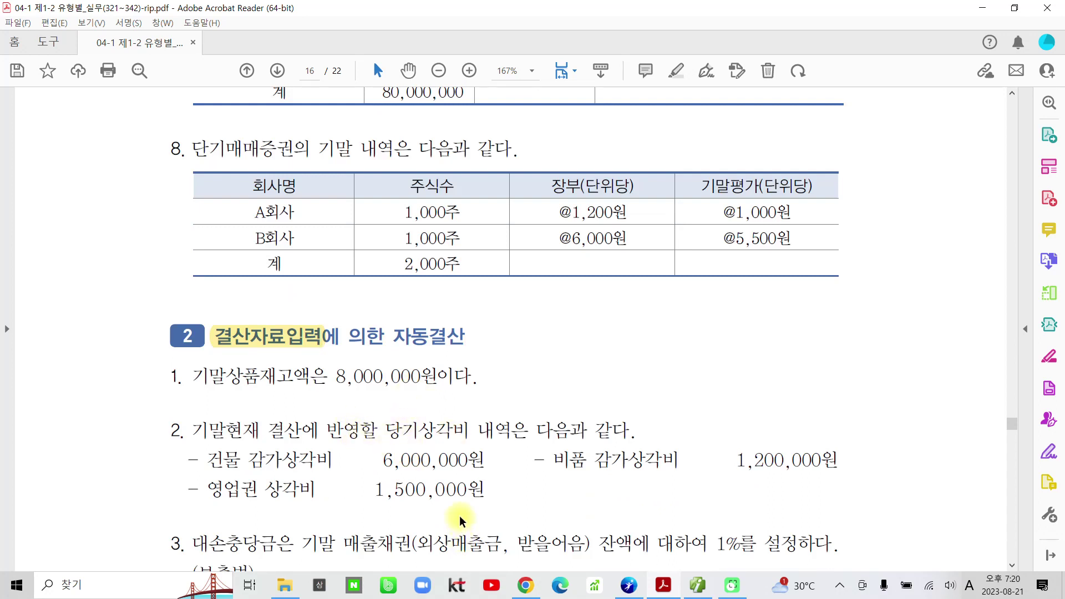
scroll(415, 447, down, 1)
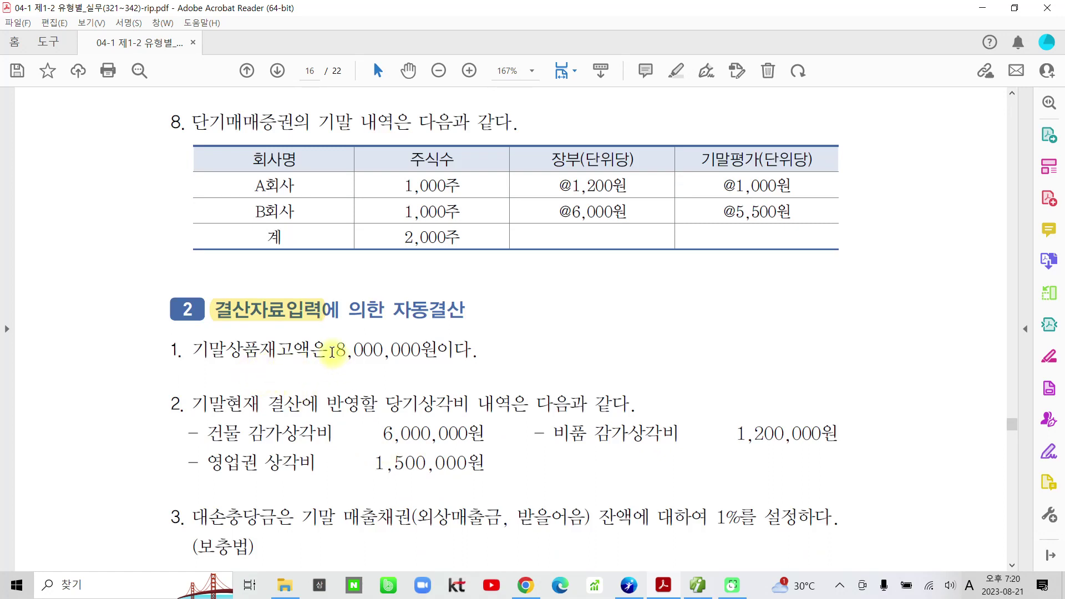
drag(334, 351, 425, 351)
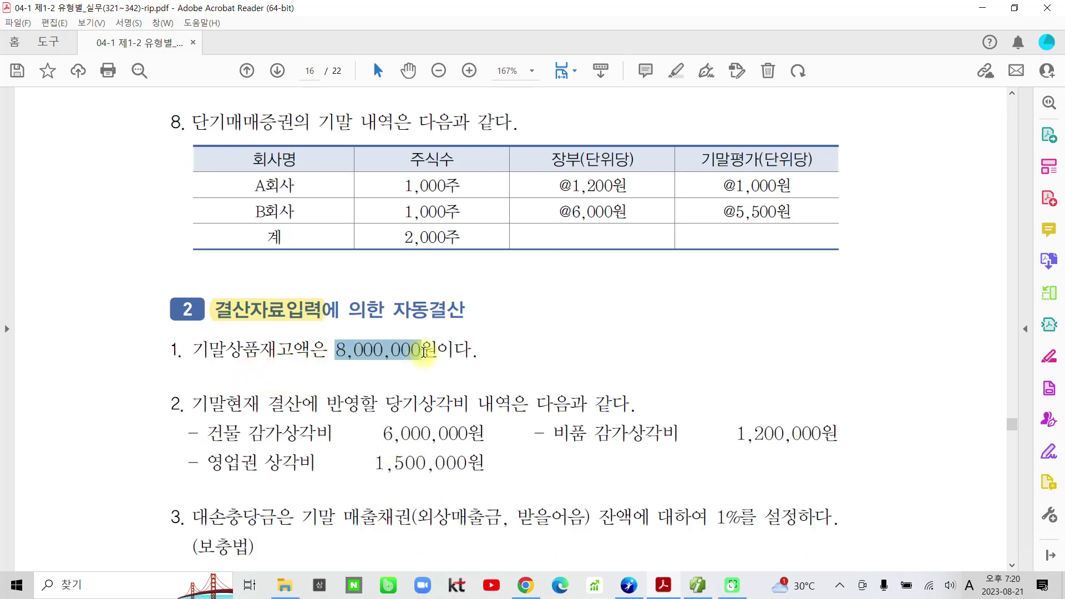
click(471, 357)
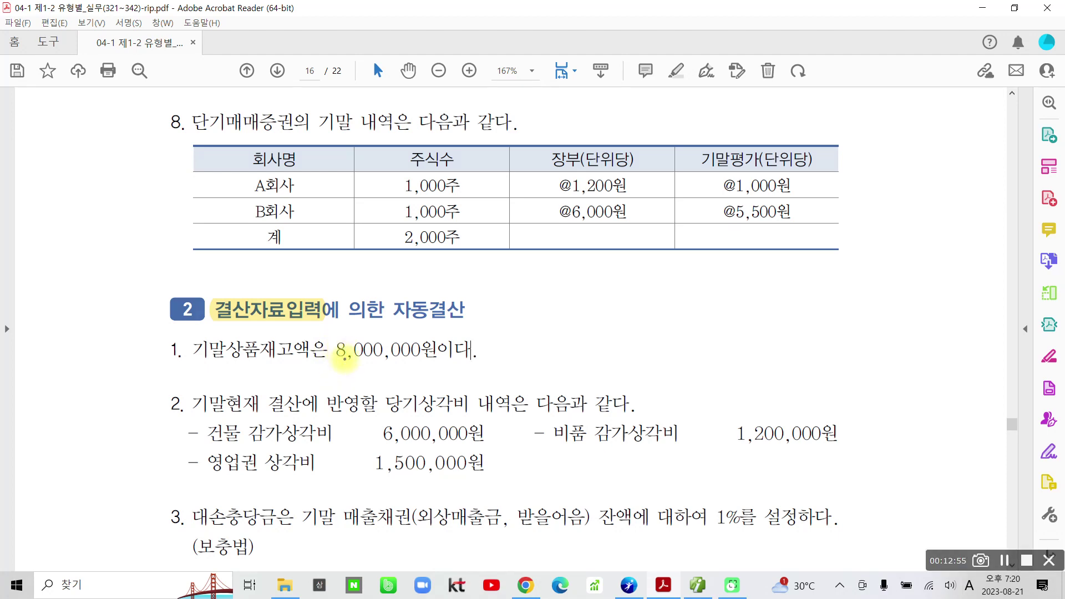
drag(507, 299, 514, 334)
mouse_move(548, 283)
mouse_down()
mouse_move(546, 346)
mouse_move(574, 292)
mouse_move(589, 337)
mouse_move(632, 310)
mouse_move(610, 336)
mouse_move(670, 316)
mouse_move(672, 325)
mouse_up()
mouse_move(679, 295)
mouse_down()
mouse_move(681, 344)
mouse_move(691, 316)
mouse_move(698, 344)
mouse_up()
drag(721, 294, 721, 298)
mouse_move(732, 289)
mouse_down()
mouse_move(743, 331)
mouse_move(795, 316)
mouse_move(824, 341)
mouse_up()
drag(853, 288, 849, 345)
mouse_move(872, 304)
mouse_down()
mouse_move(871, 334)
mouse_move(888, 311)
mouse_move(890, 333)
mouse_up()
mouse_move(902, 284)
mouse_down()
mouse_move(903, 326)
mouse_move(922, 302)
mouse_up()
drag(882, 326, 907, 348)
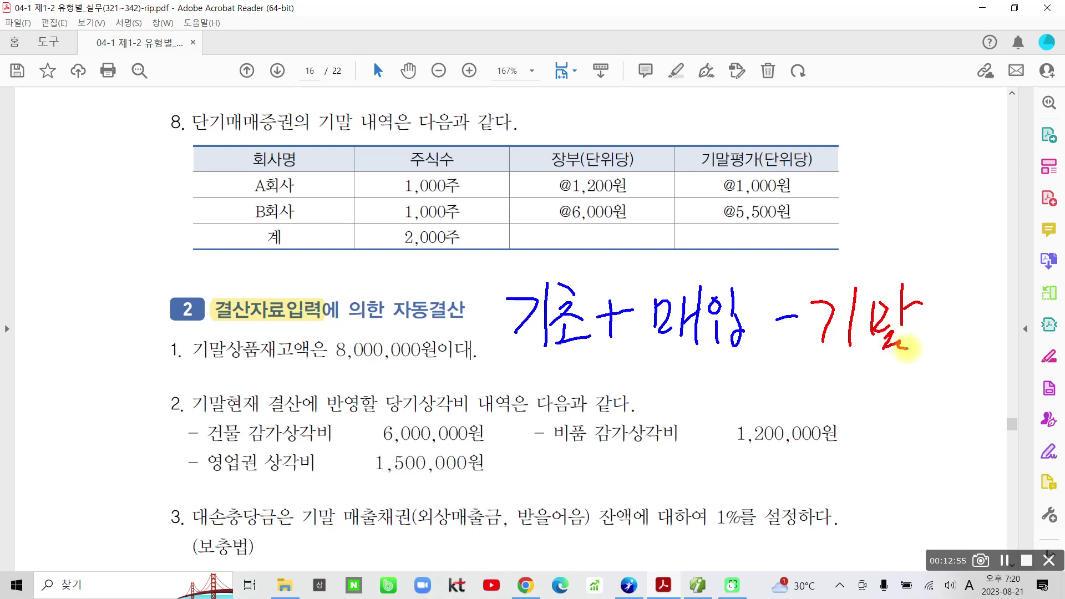
Box the handwritten 기초 + 매입 in blue and the handwritten 기말 in red
drag(517, 362, 761, 358)
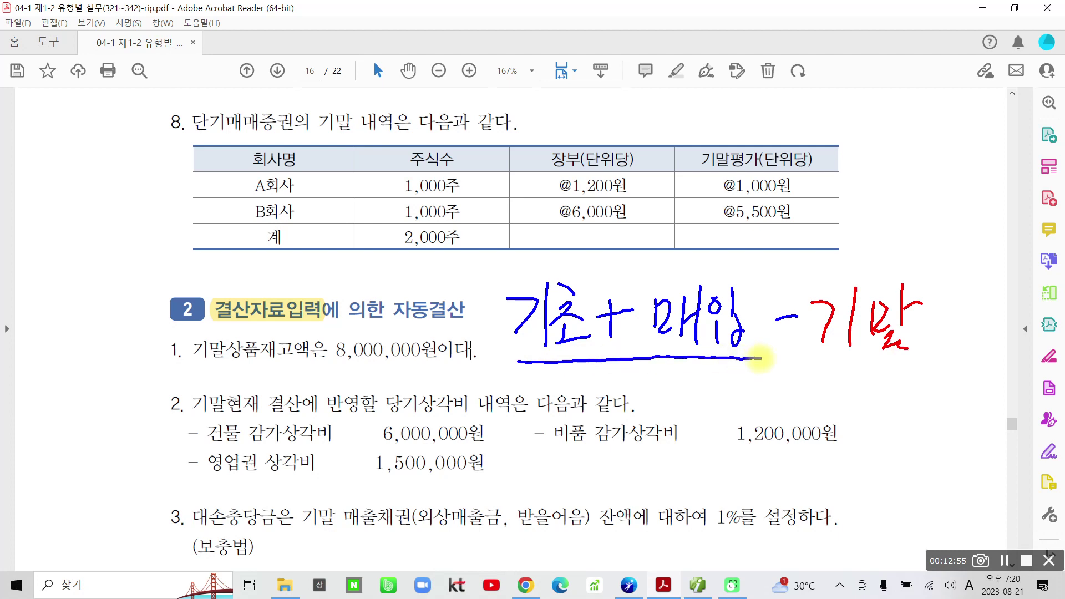
mouse_move(504, 360)
mouse_down()
mouse_move(489, 325)
mouse_move(661, 275)
mouse_move(758, 355)
mouse_up()
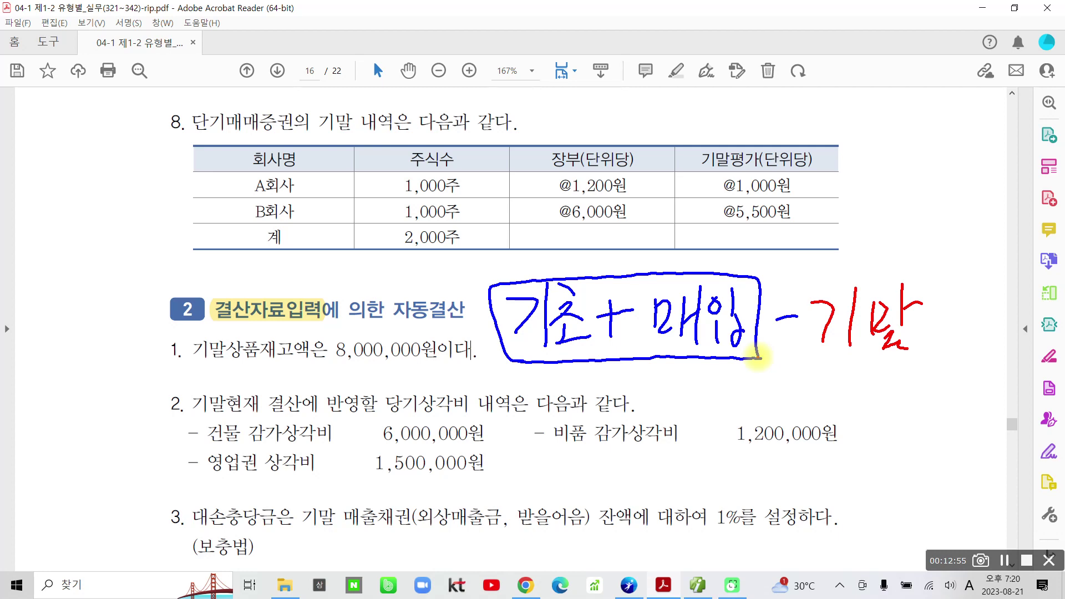
mouse_move(811, 273)
mouse_down()
mouse_move(812, 350)
mouse_move(927, 372)
mouse_move(892, 268)
mouse_move(937, 370)
mouse_up()
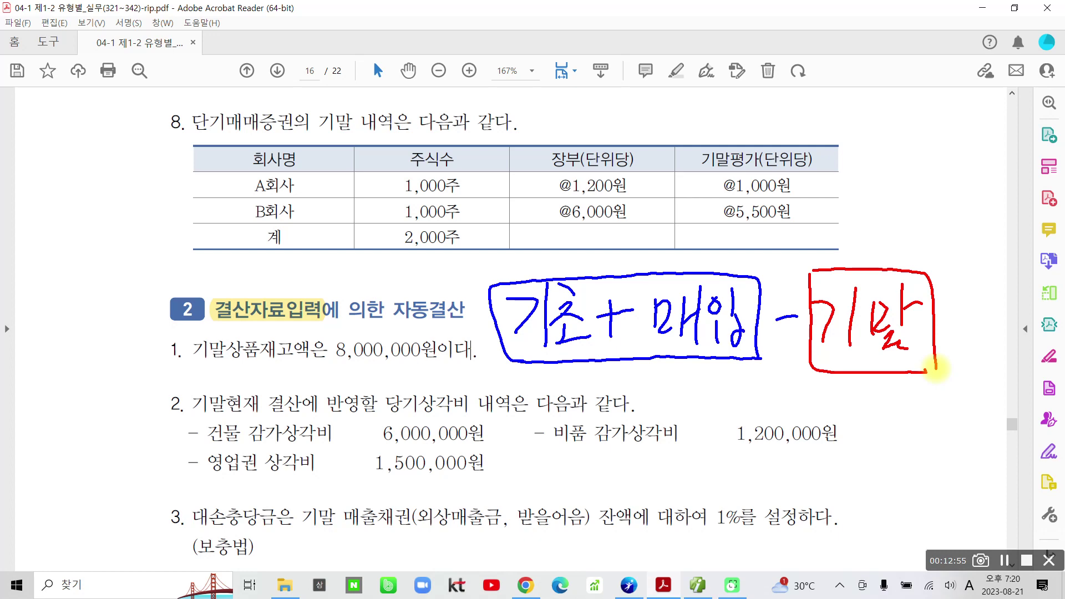
Handwrite = 당기상품매출원가 in blue below the formula and draw a box around the term
mouse_move(676, 385)
mouse_down()
mouse_move(704, 383)
mouse_move(700, 405)
mouse_up()
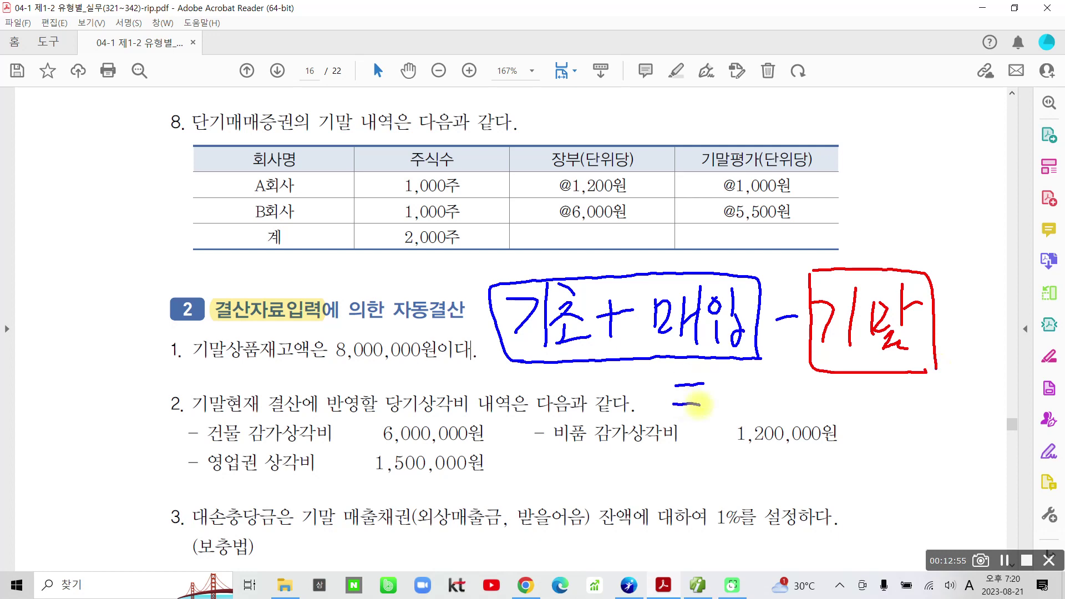
mouse_move(749, 367)
mouse_down()
mouse_move(756, 412)
mouse_move(773, 381)
mouse_up()
mouse_move(746, 405)
mouse_down()
mouse_move(738, 422)
mouse_move(749, 407)
mouse_up()
drag(774, 383, 781, 411)
mouse_move(794, 364)
mouse_down()
mouse_move(793, 422)
mouse_move(791, 404)
mouse_move(832, 404)
mouse_up()
mouse_move(833, 362)
mouse_down()
mouse_move(833, 408)
mouse_move(851, 377)
mouse_up()
drag(823, 404, 828, 413)
mouse_move(840, 364)
mouse_down()
mouse_move(875, 360)
mouse_move(852, 382)
mouse_up()
drag(840, 383, 882, 389)
mouse_move(860, 401)
mouse_down()
mouse_move(859, 421)
mouse_move(874, 406)
mouse_move(894, 422)
mouse_move(910, 400)
mouse_move(922, 414)
mouse_move(946, 380)
mouse_move(945, 448)
mouse_up()
mouse_move(966, 357)
mouse_down()
mouse_move(978, 373)
mouse_move(958, 399)
mouse_up()
mouse_move(968, 389)
mouse_down()
mouse_move(996, 400)
mouse_move(979, 433)
mouse_move(994, 436)
mouse_up()
mouse_move(905, 438)
mouse_down()
mouse_move(927, 447)
mouse_move(938, 478)
mouse_up()
mouse_move(941, 437)
mouse_down()
mouse_move(945, 472)
mouse_move(959, 460)
mouse_up()
mouse_move(964, 458)
mouse_down()
mouse_move(956, 483)
mouse_move(976, 498)
mouse_move(991, 473)
mouse_up()
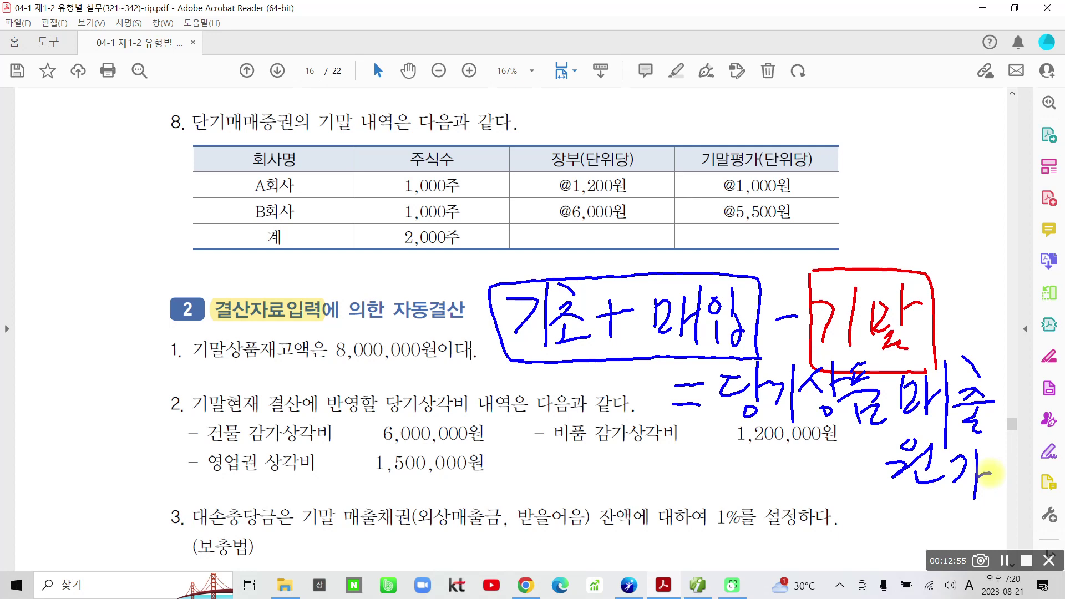
mouse_move(717, 353)
mouse_down()
mouse_move(710, 400)
mouse_move(845, 432)
mouse_move(902, 515)
mouse_move(1004, 444)
mouse_move(969, 366)
mouse_move(709, 369)
mouse_up()
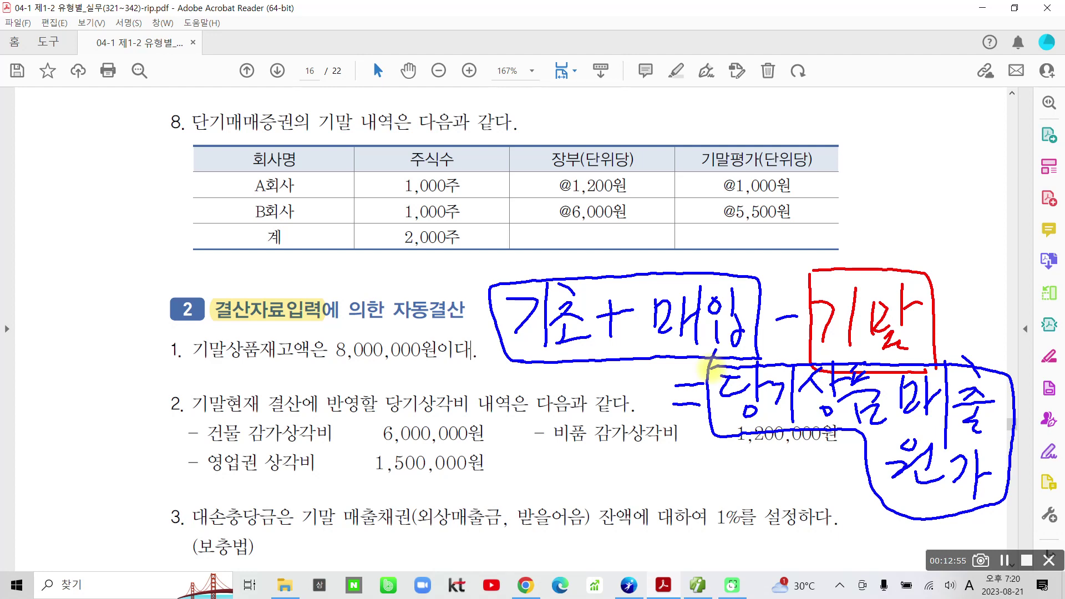
Underline 결산자료입력 in the section 2 heading and handwrite 차) beside the boxed 당기상품매출원가 to mark the debit side
drag(207, 323, 328, 327)
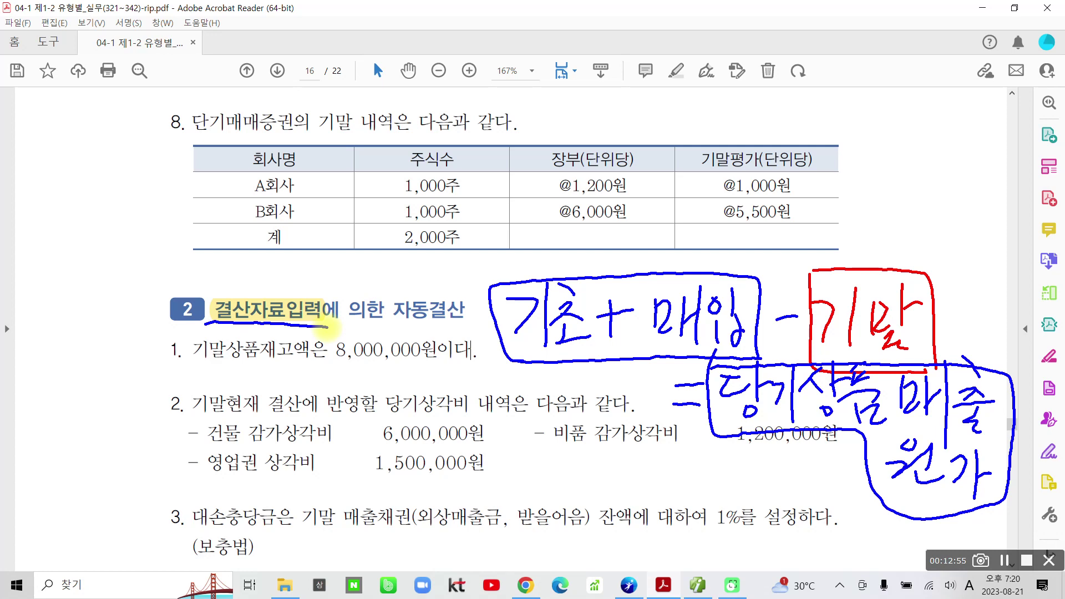
drag(673, 433, 702, 451)
drag(686, 457, 669, 488)
drag(688, 471, 705, 491)
drag(702, 436, 704, 511)
drag(704, 472, 733, 469)
drag(711, 430, 718, 498)
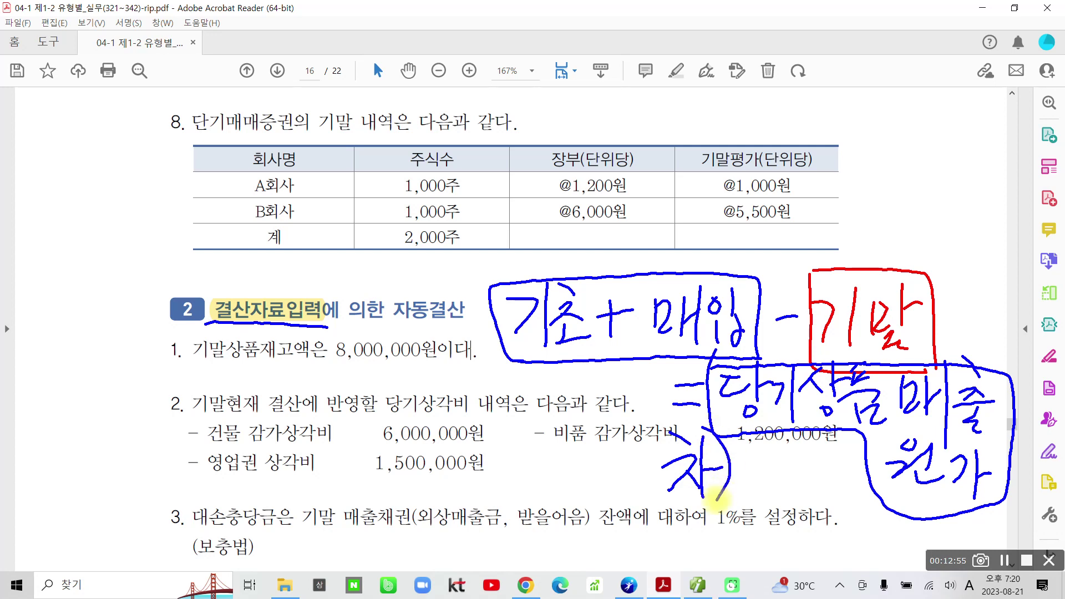
Box 상품 in problem 1 of section 2 and handwrite 대) below it to mark the credit side
mouse_move(236, 335)
mouse_down()
mouse_move(227, 375)
mouse_move(231, 341)
mouse_up()
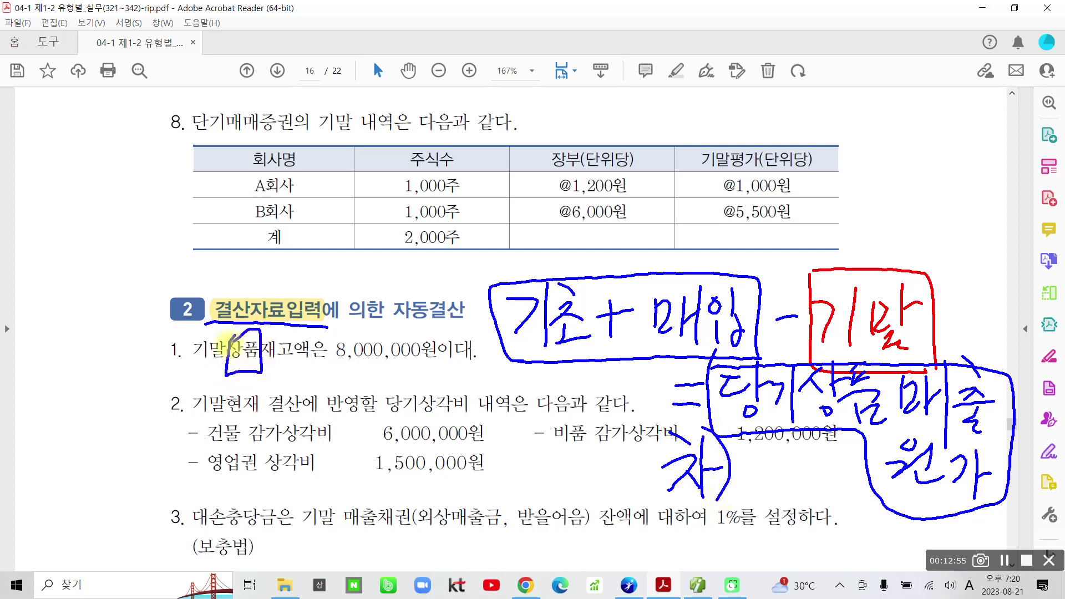
mouse_move(197, 379)
mouse_down()
mouse_move(206, 395)
mouse_move(253, 369)
mouse_move(238, 413)
mouse_up()
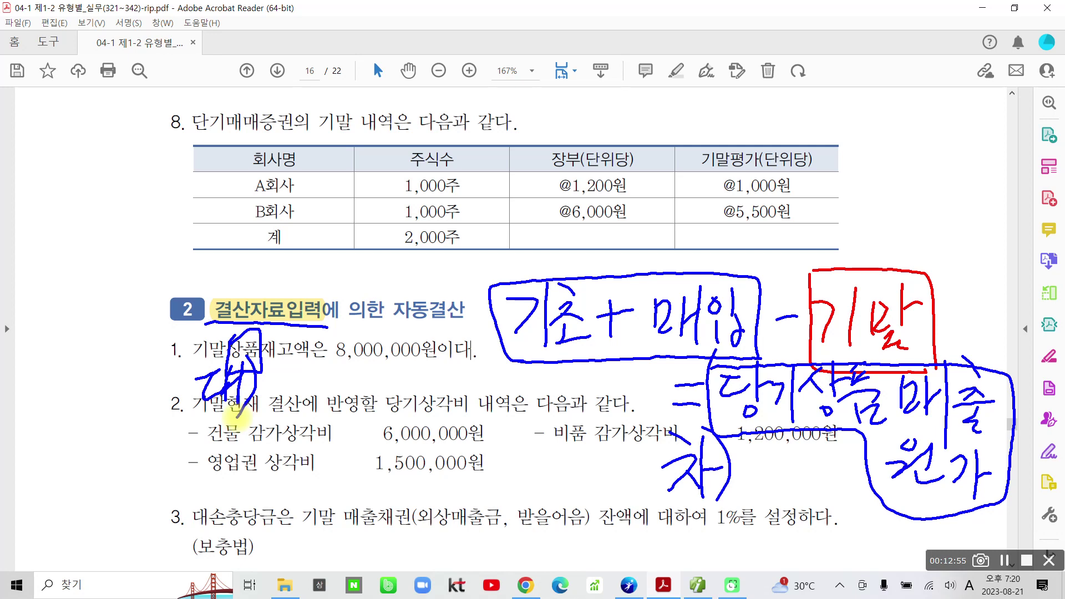
Put check marks above the handwritten 기초 and 매입, and underline 8,000,000원 in problem 1
drag(532, 242, 563, 246)
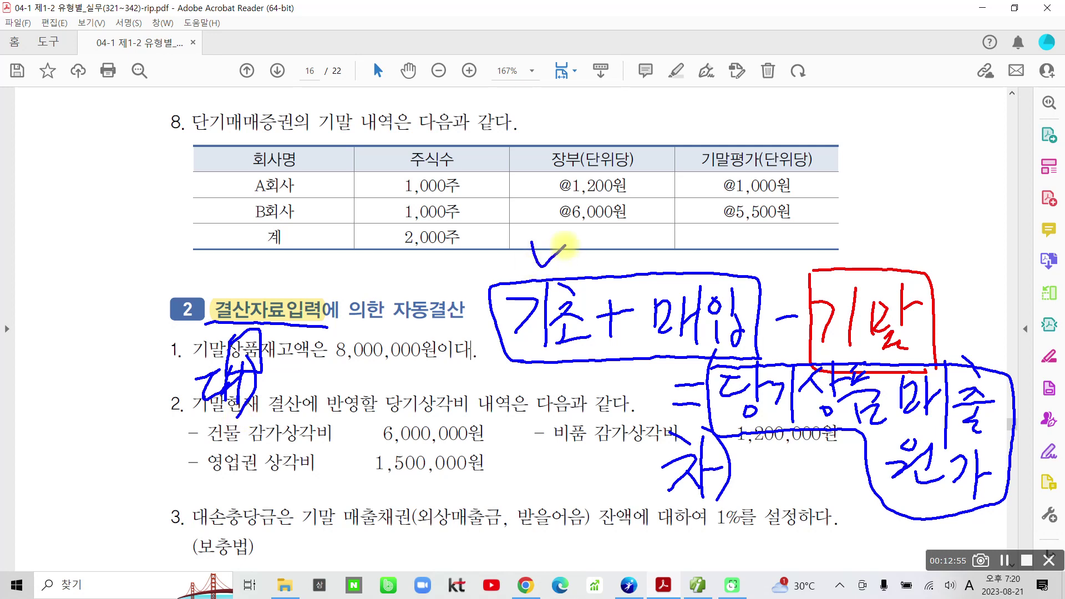
mouse_move(686, 247)
mouse_down()
mouse_move(702, 269)
mouse_move(725, 253)
mouse_up()
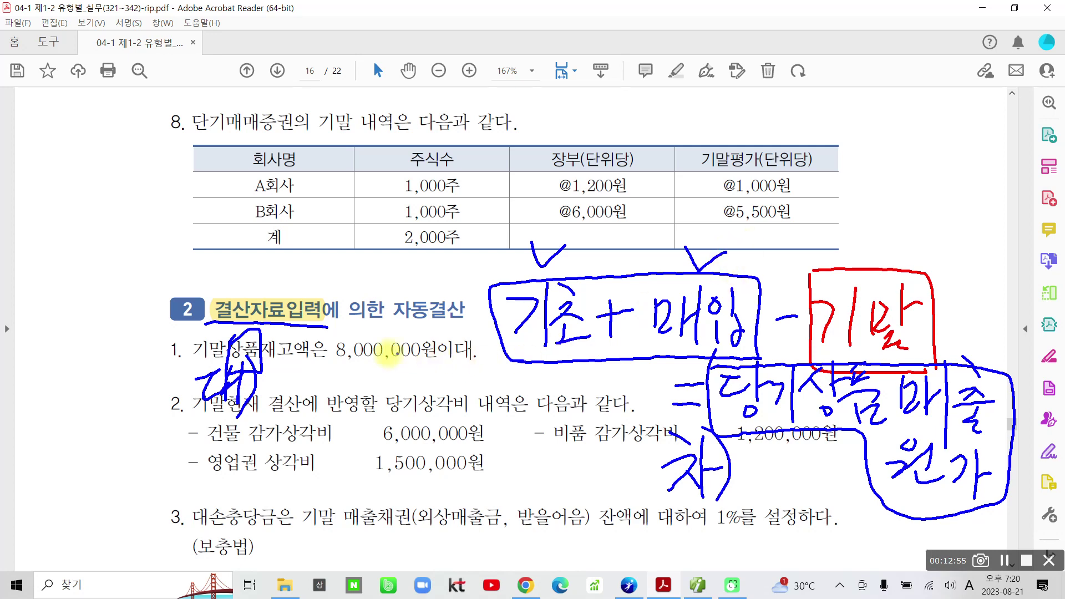
drag(328, 363, 438, 364)
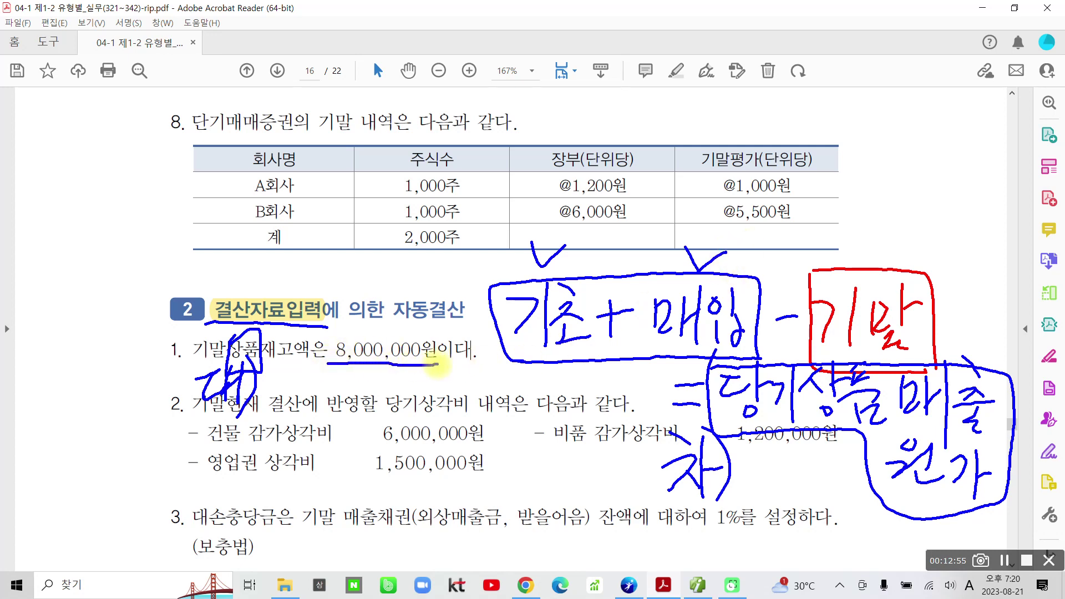
Emphasize the handwritten 당기상품매출원가 with a second blue outline and extra lines beneath it
mouse_move(946, 546)
mouse_down()
mouse_move(721, 436)
mouse_move(955, 358)
mouse_move(977, 491)
mouse_up()
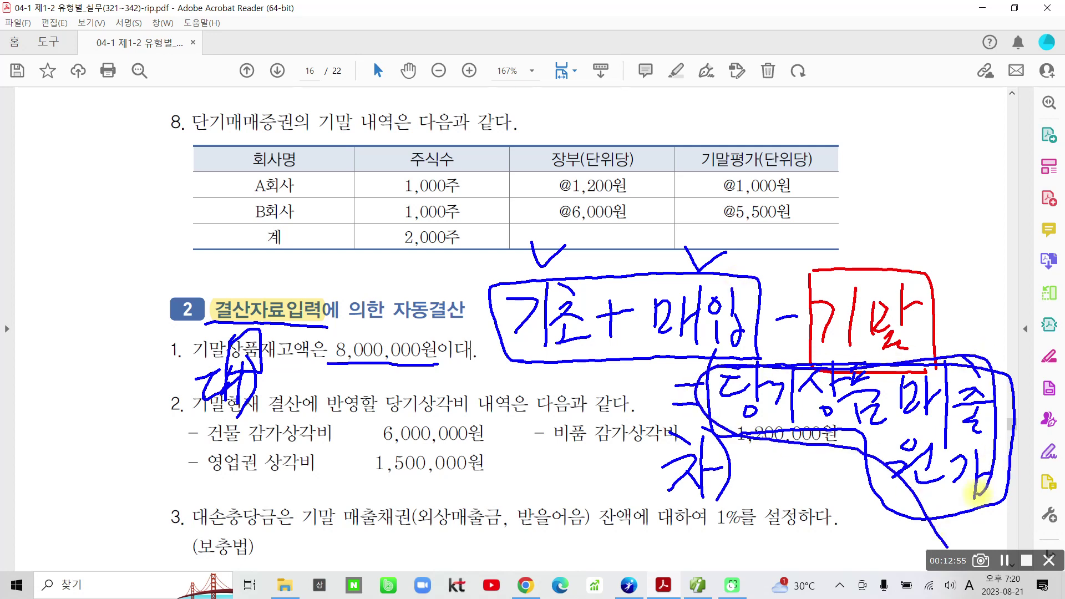
drag(733, 436, 977, 506)
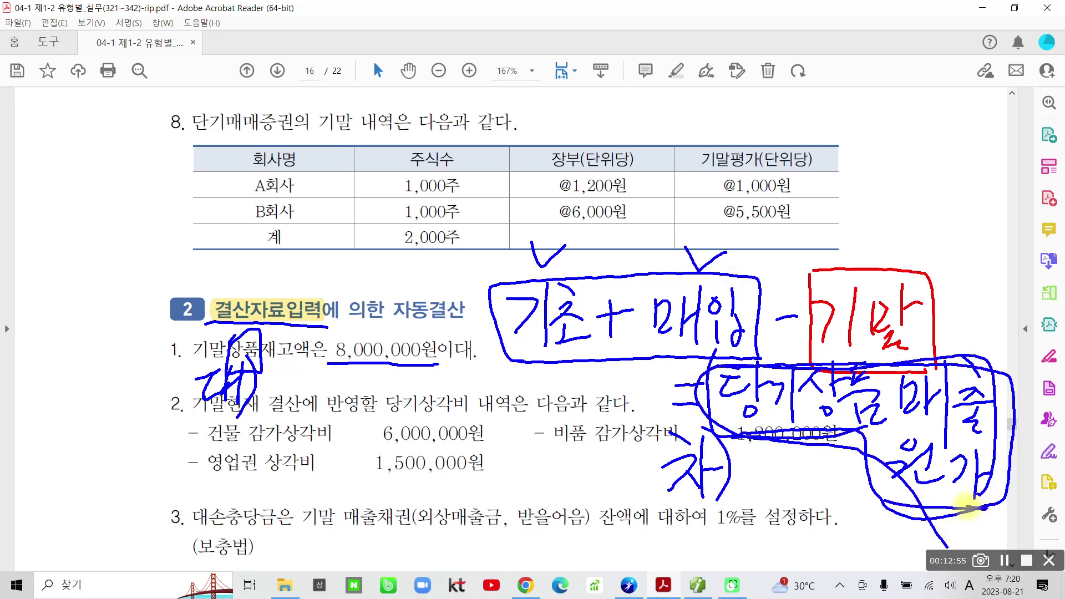
Highlight 영업권 in the depreciation list of section 2's problem 2
drag(222, 341, 260, 363)
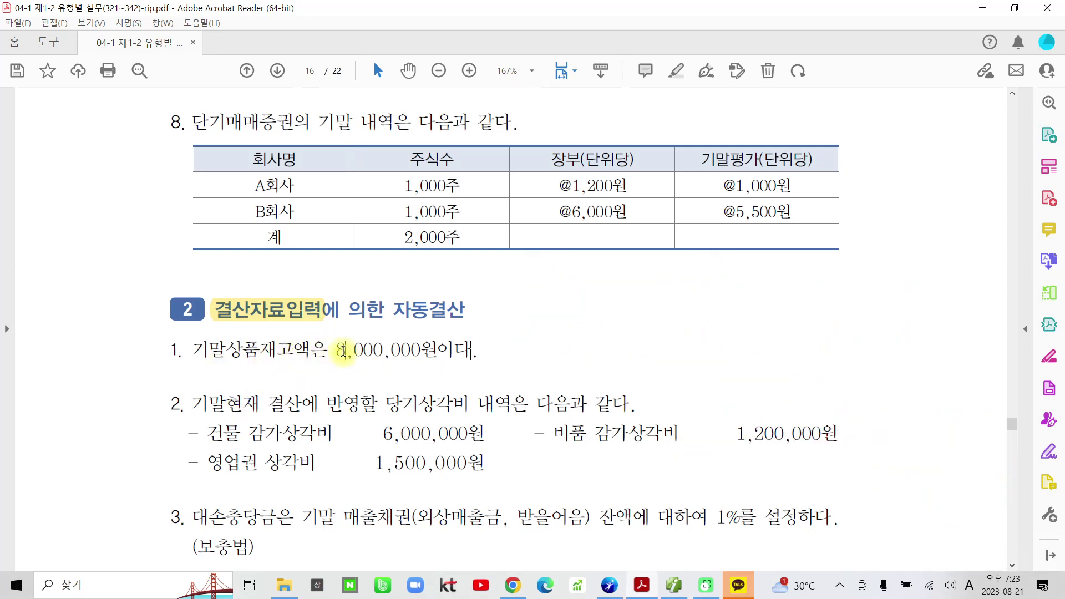
scroll(423, 361, down, 3)
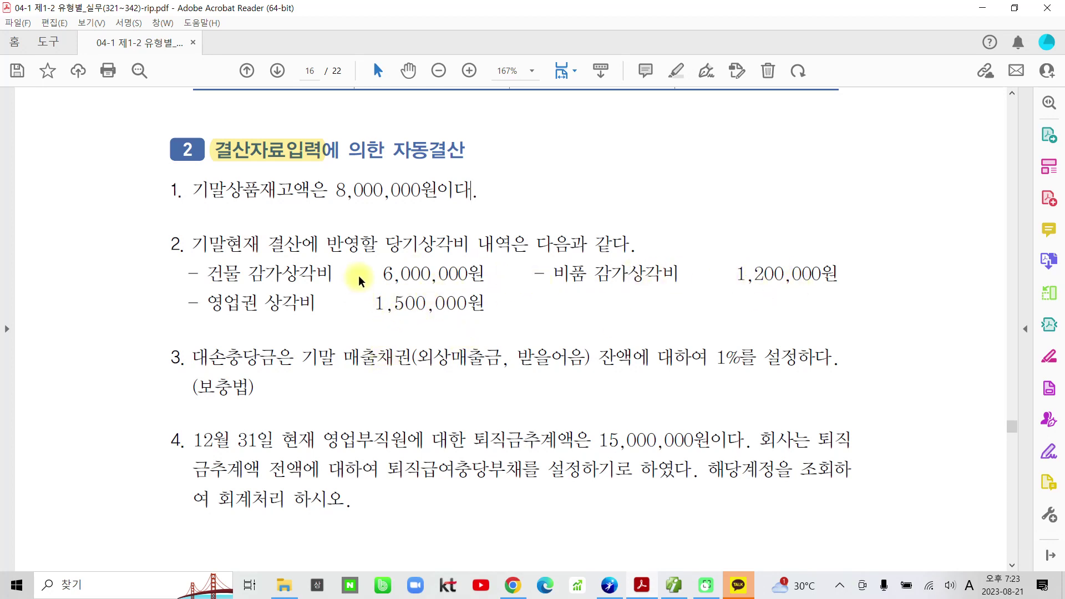
click(240, 277)
click(587, 275)
click(265, 308)
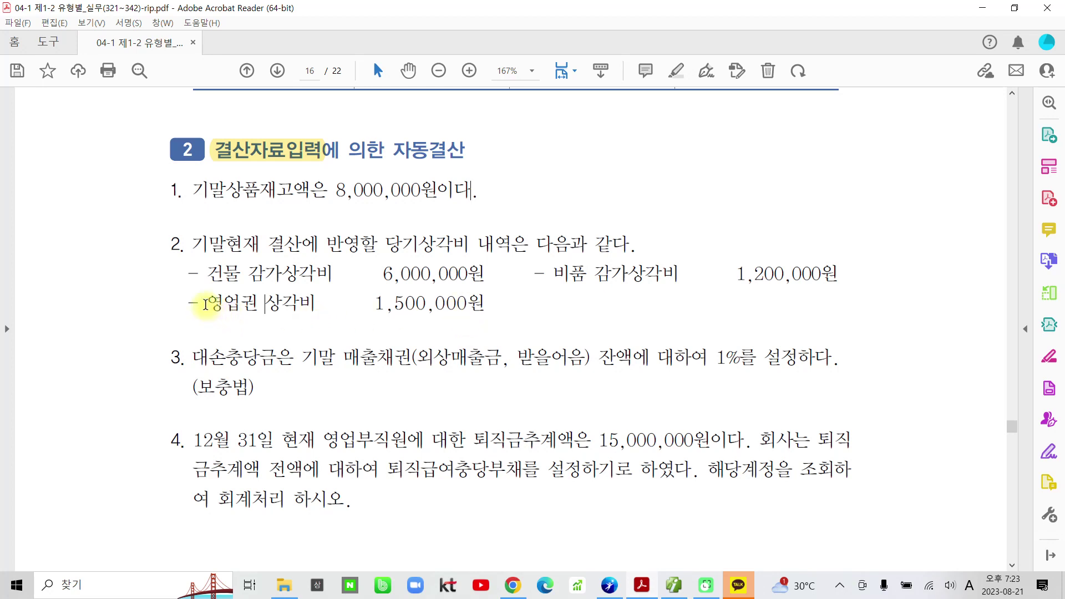
drag(206, 304, 422, 302)
click(421, 302)
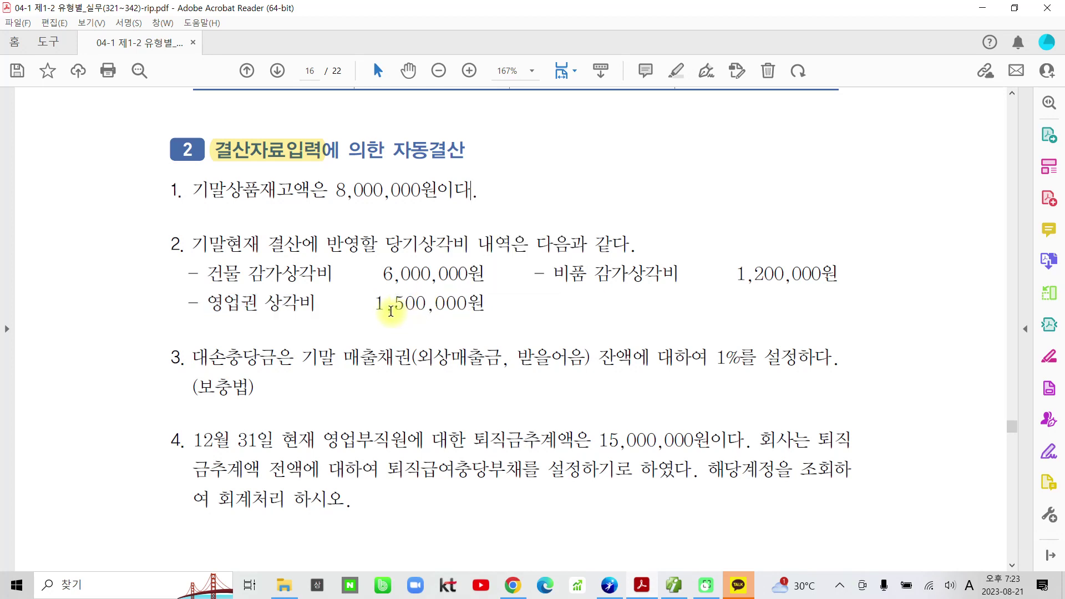
drag(210, 304, 259, 304)
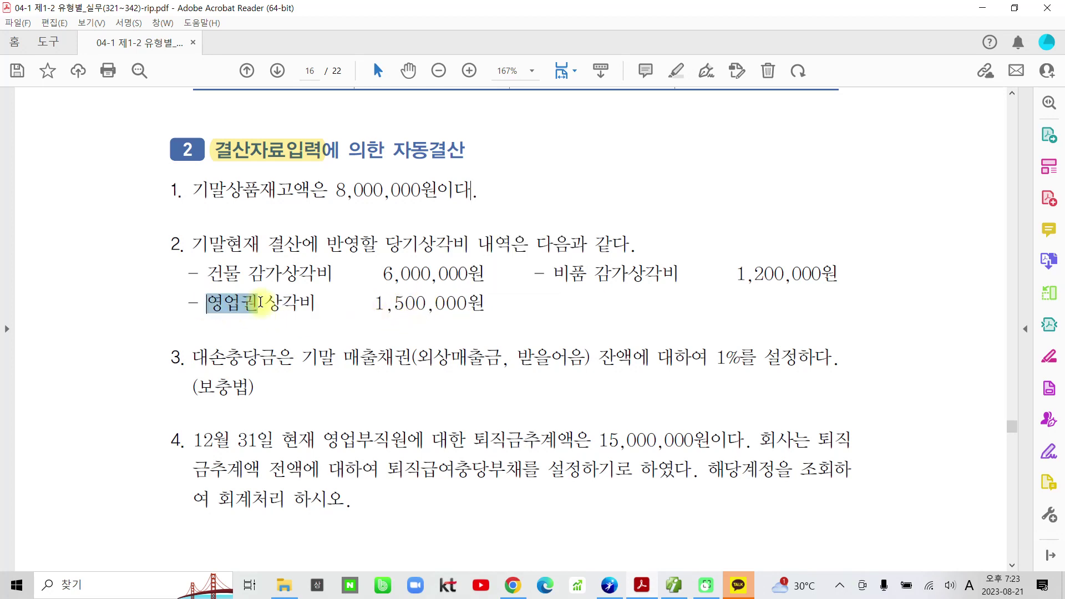
click(277, 258)
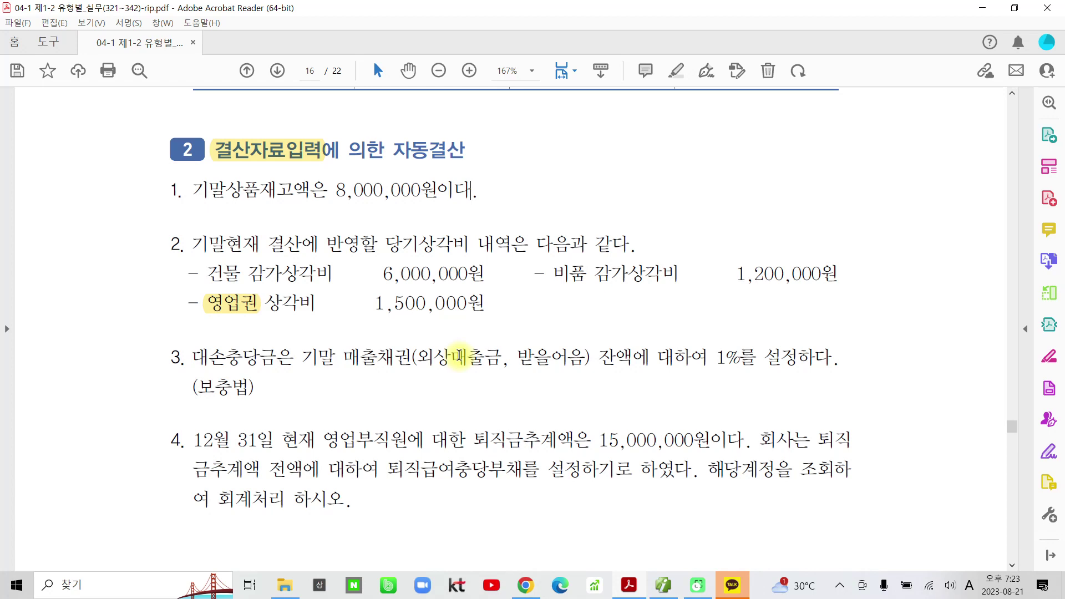
Highlight 1%를 in section 2's problem 3 on the allowance for doubtful accounts
scroll(458, 355, down, 1)
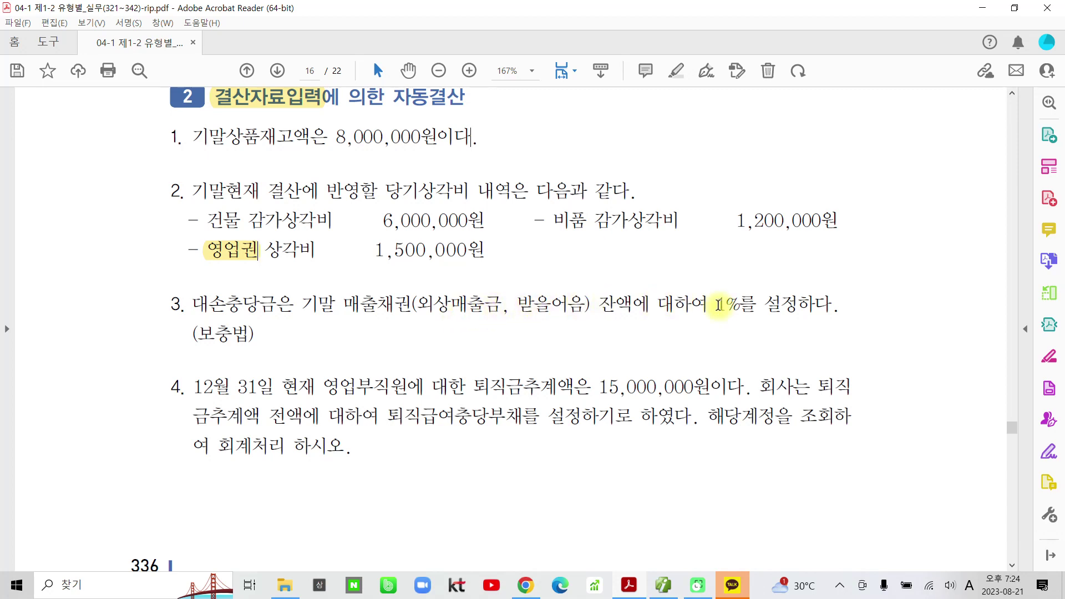
drag(717, 305, 756, 306)
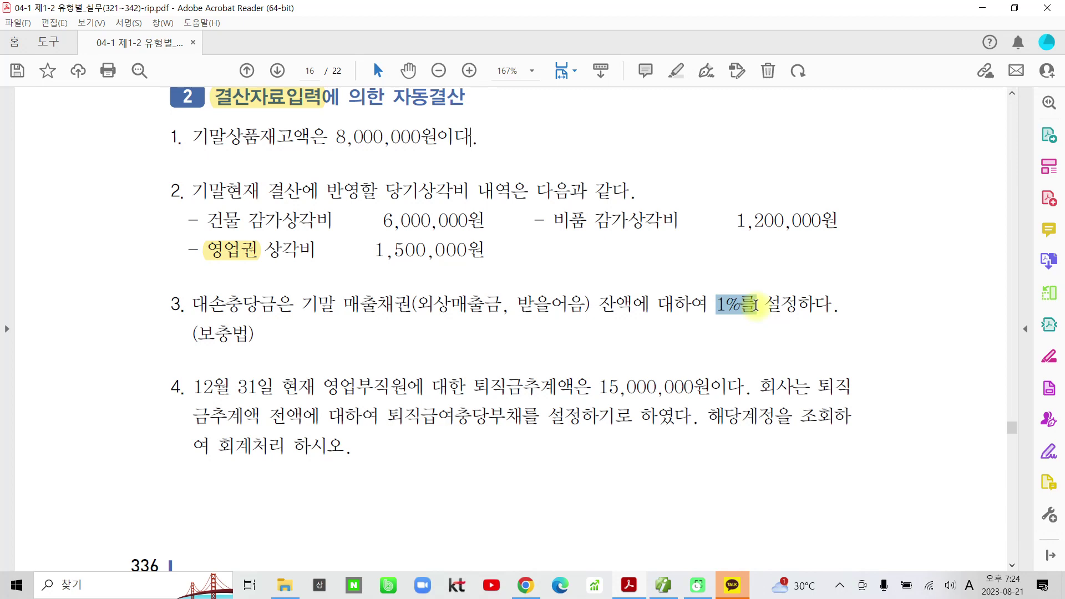
click(764, 246)
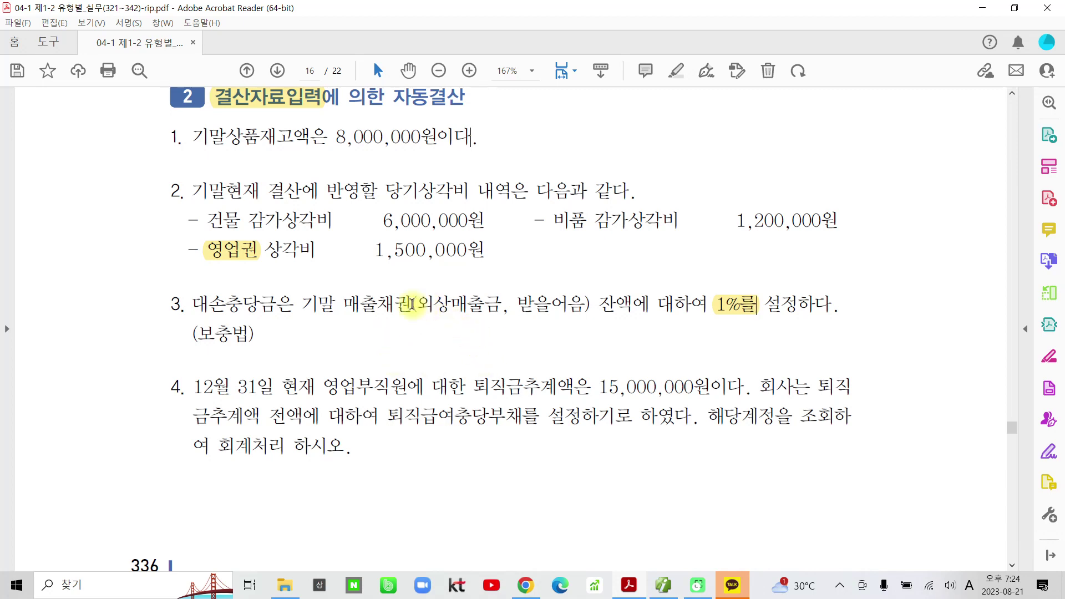
mouse_move(412, 306)
mouse_down()
mouse_move(490, 296)
mouse_move(587, 305)
mouse_up()
click(715, 308)
click(724, 305)
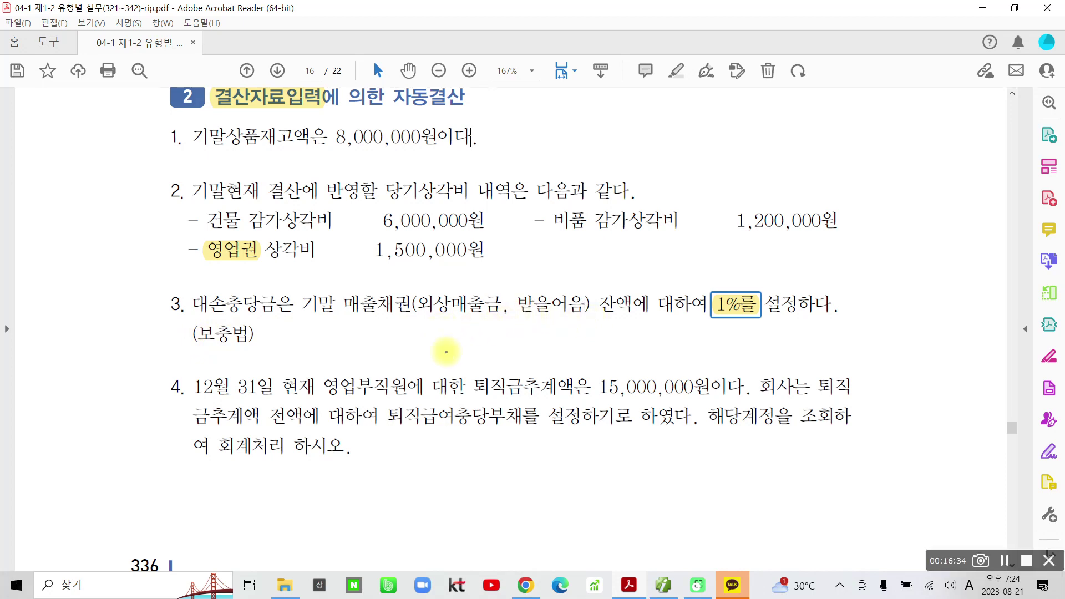
mouse_move(408, 340)
mouse_down()
mouse_move(497, 344)
mouse_move(413, 331)
mouse_up()
mouse_move(531, 339)
mouse_down()
mouse_move(599, 358)
mouse_move(502, 327)
mouse_up()
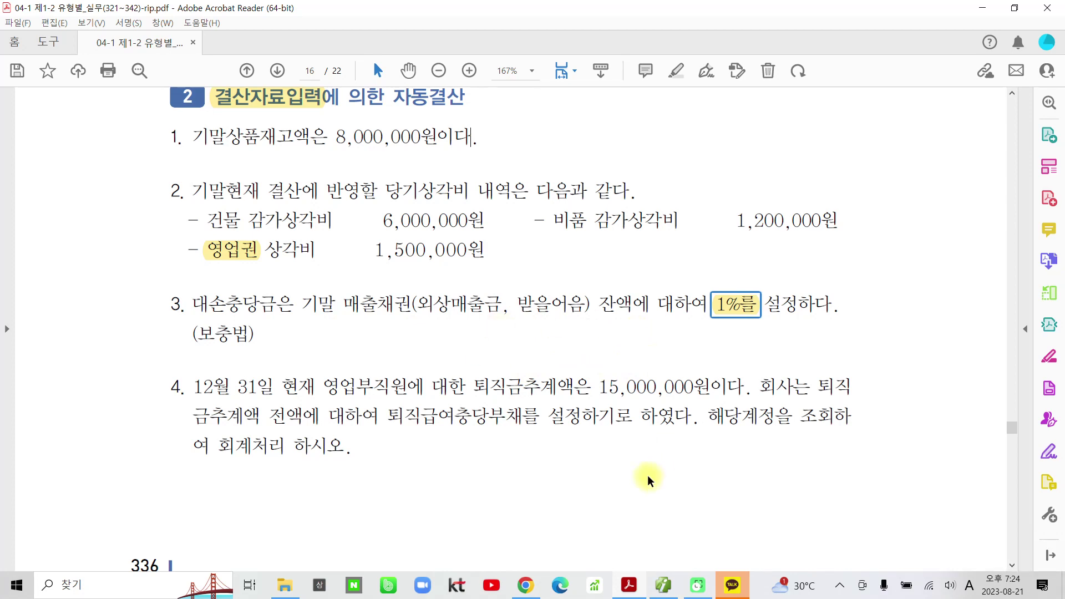
Switch to Smart A and quit the KakaoTalk messenger running in the background
click(664, 586)
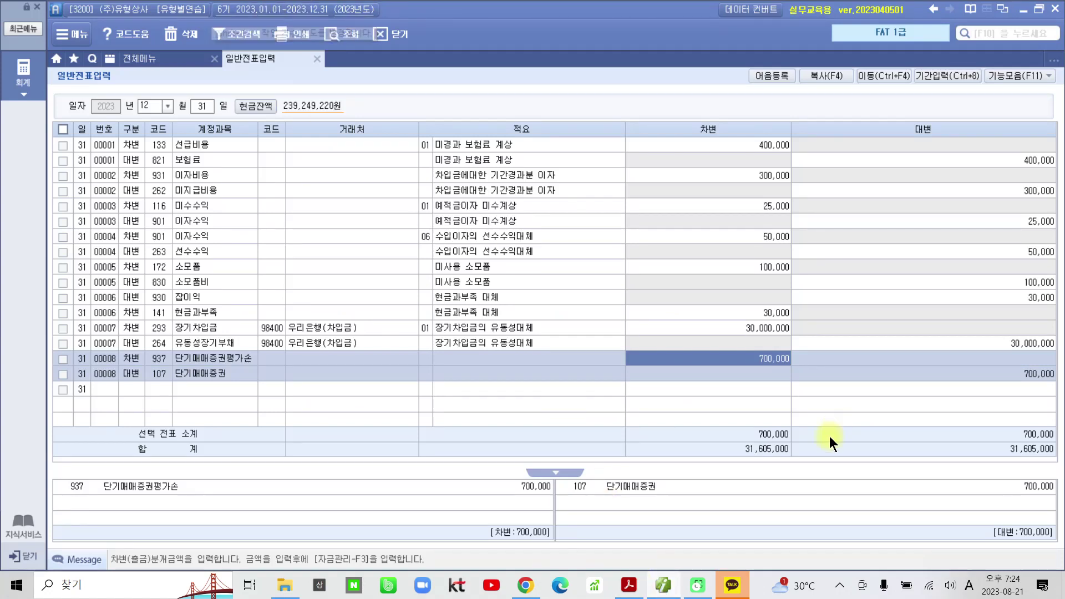
click(840, 585)
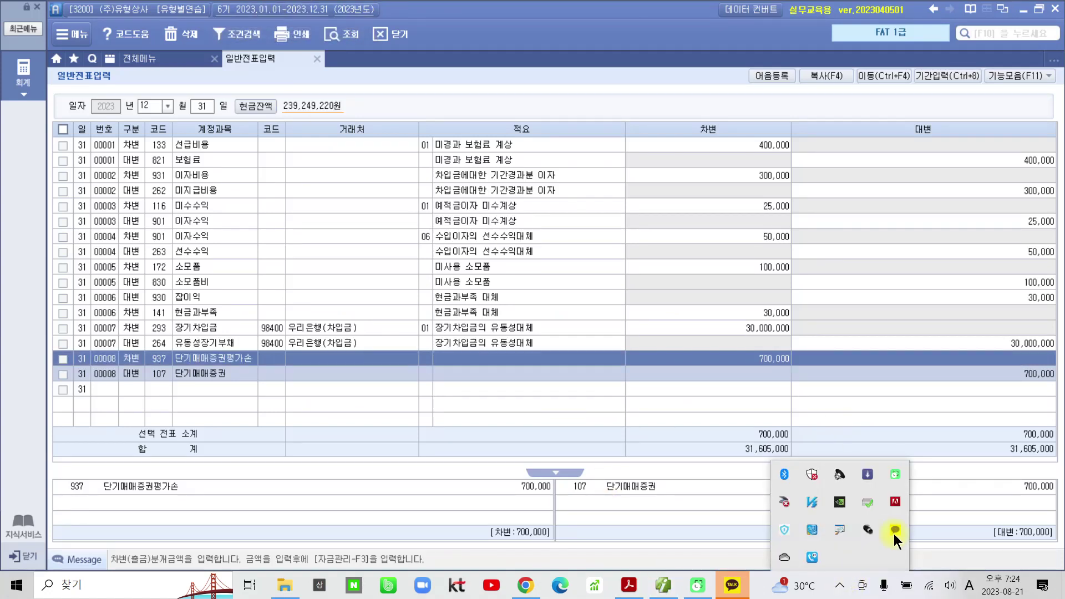
right_click(894, 530)
click(914, 518)
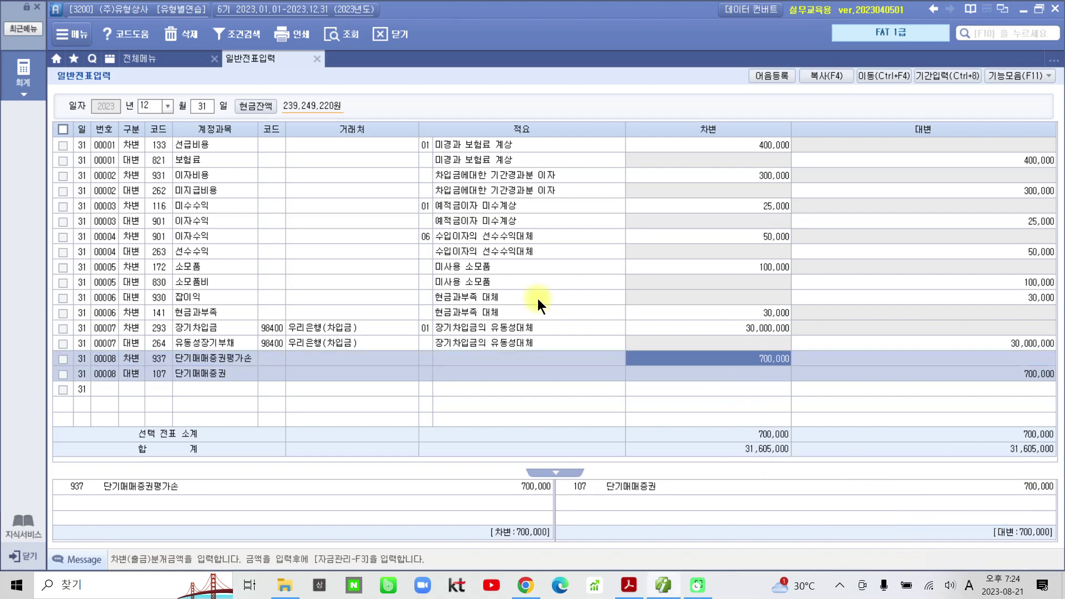
Open the 합계잔액시산표 and query it as of December 31, 2023
click(153, 54)
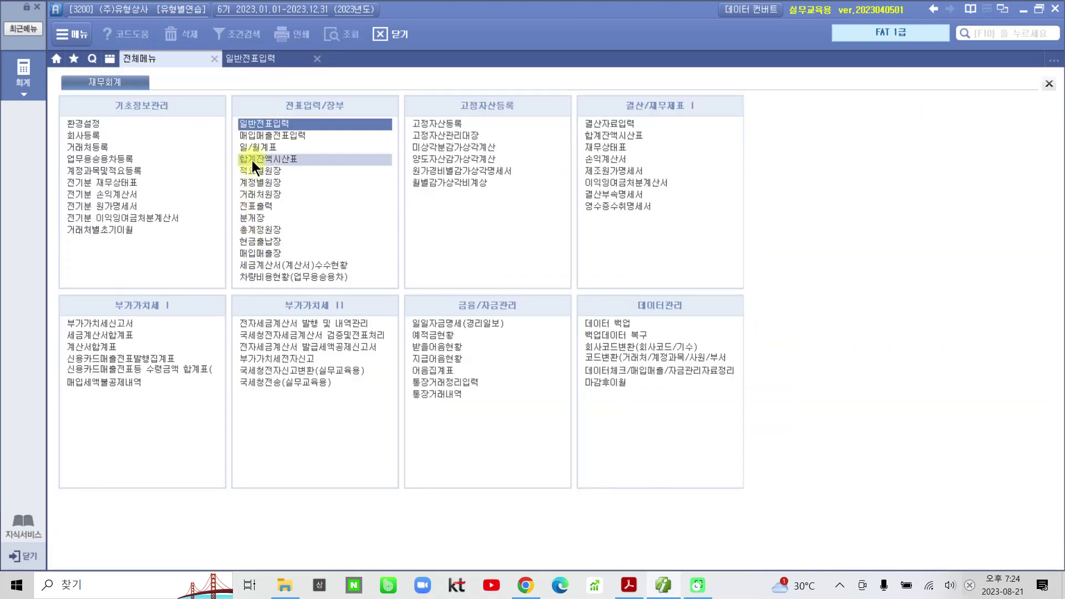
click(253, 160)
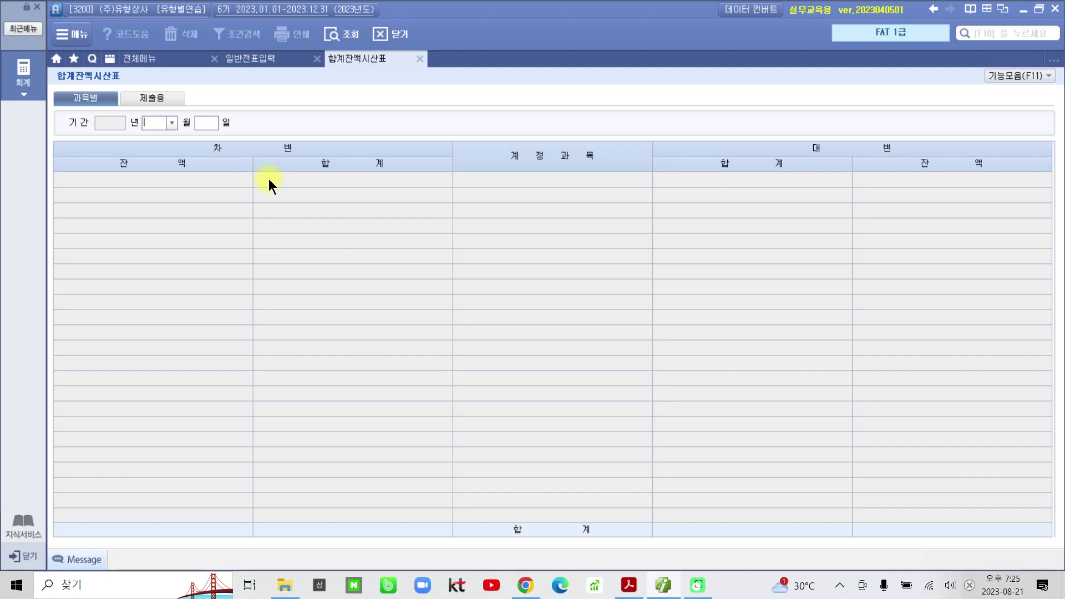
text(12)
key(Return)
key(Return)
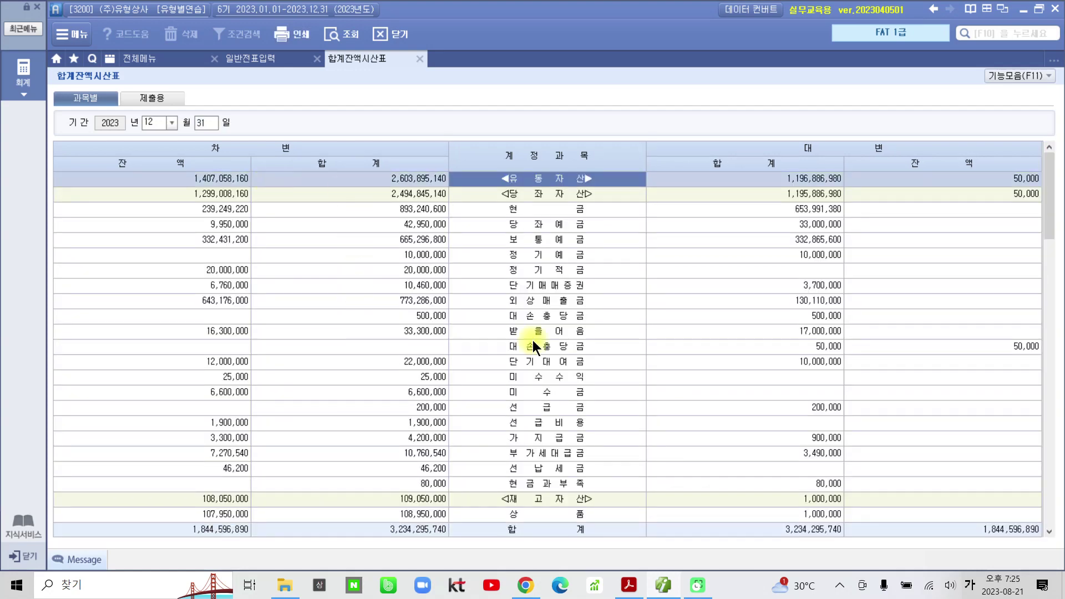
Box the 외상매출금 account and its debit balance in blue, and underline the December 31 query date
click(540, 302)
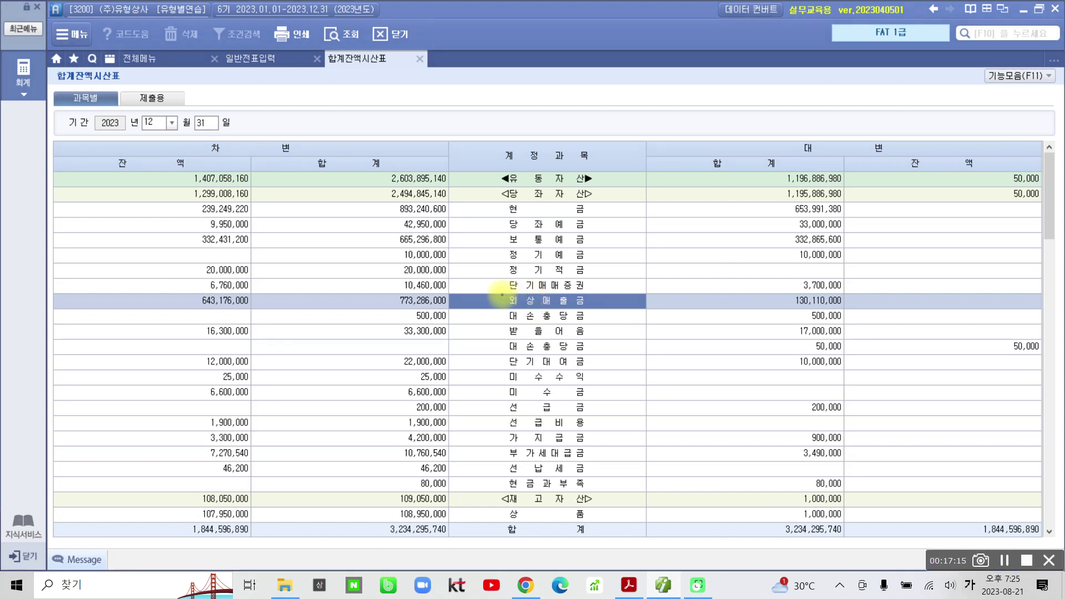
drag(496, 290, 607, 309)
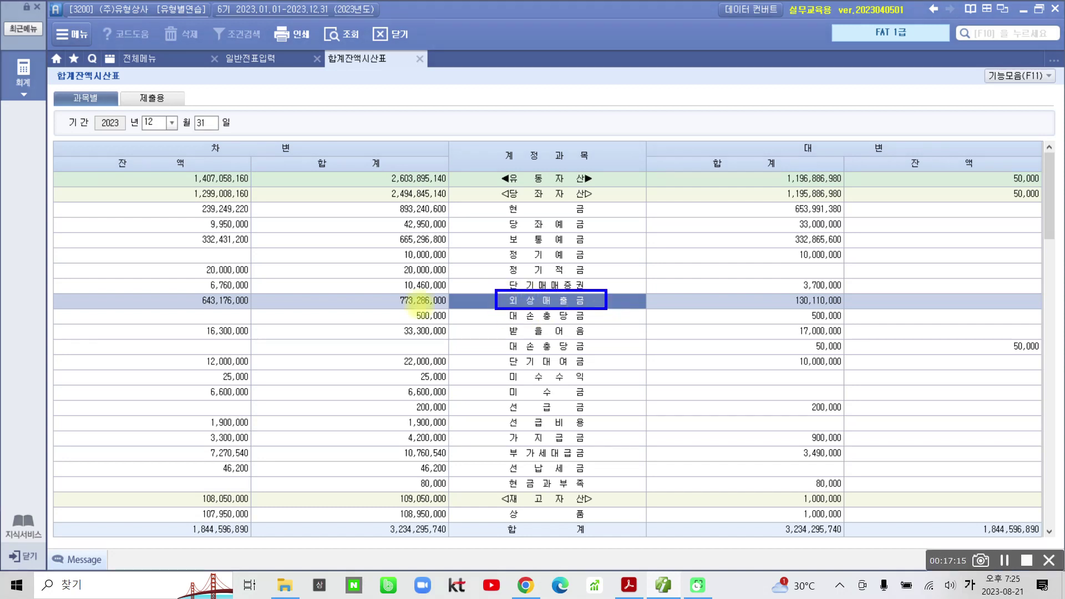
drag(165, 290, 265, 309)
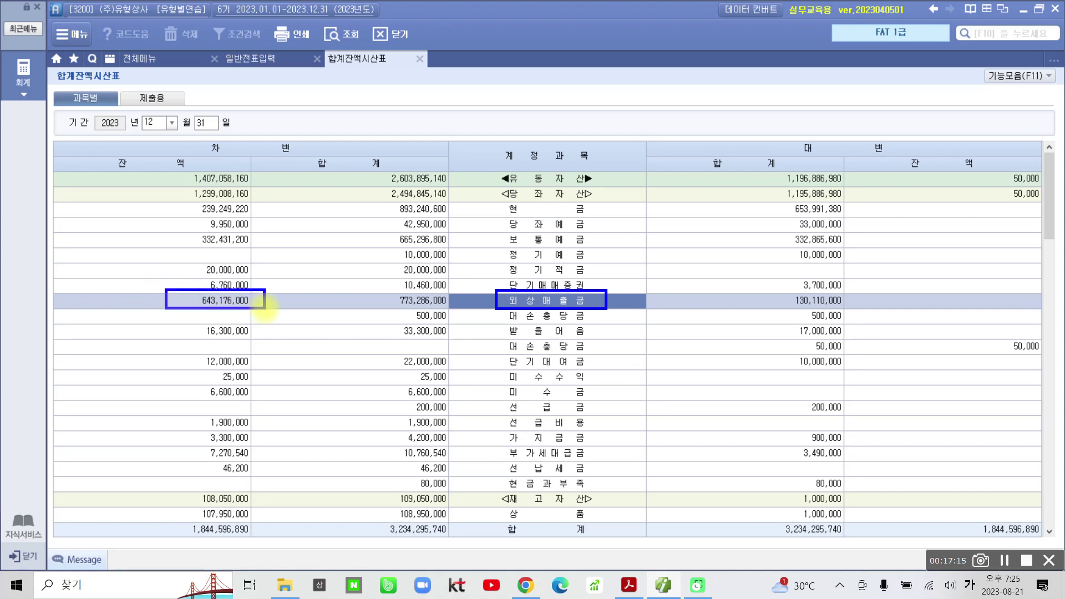
drag(121, 138, 246, 139)
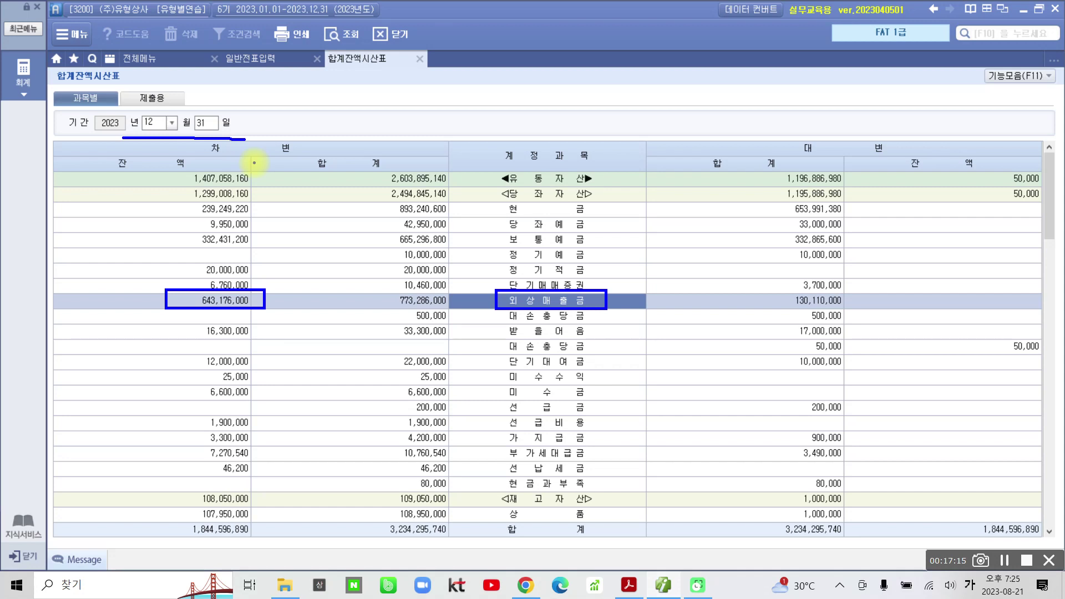
Handwrite 1% above the boxed 외상매출금 balance and the calculated amount 6,431,760 above it in blue
mouse_move(294, 239)
mouse_down()
mouse_move(296, 266)
mouse_move(327, 248)
mouse_move(321, 290)
mouse_move(357, 273)
mouse_move(350, 266)
mouse_up()
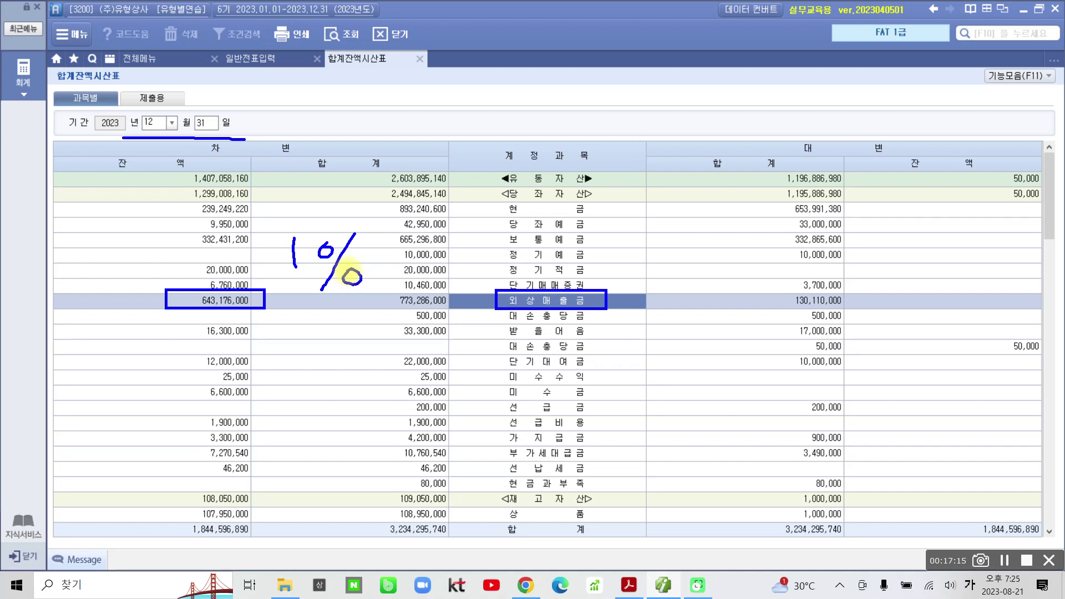
mouse_move(321, 169)
mouse_down()
mouse_move(302, 203)
mouse_move(355, 167)
mouse_move(344, 192)
mouse_up()
drag(348, 137, 366, 177)
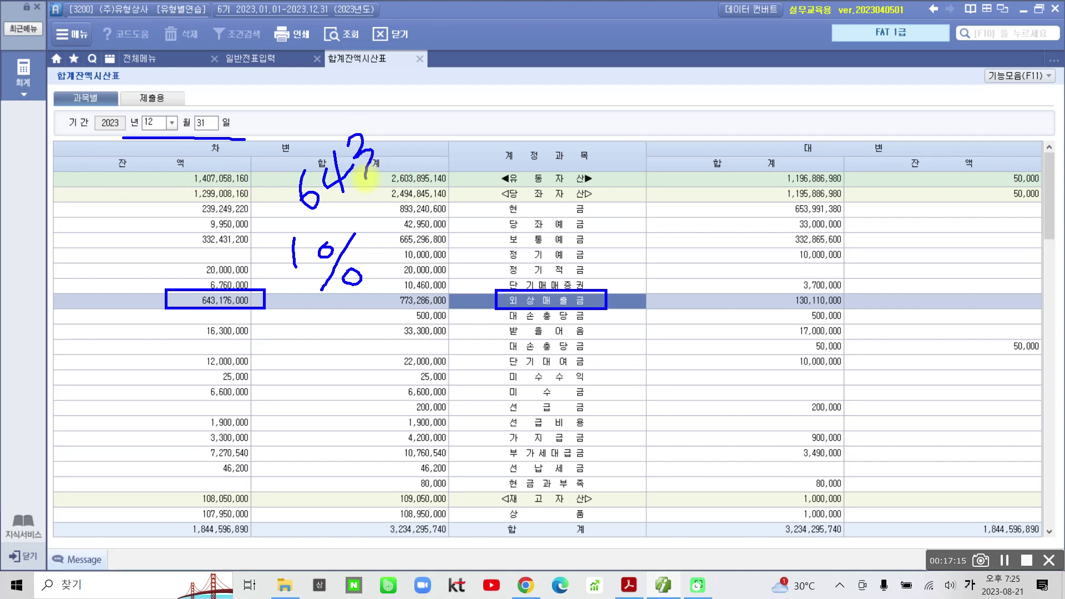
drag(395, 119, 392, 157)
mouse_move(409, 138)
mouse_down()
mouse_move(417, 102)
mouse_move(434, 134)
mouse_up()
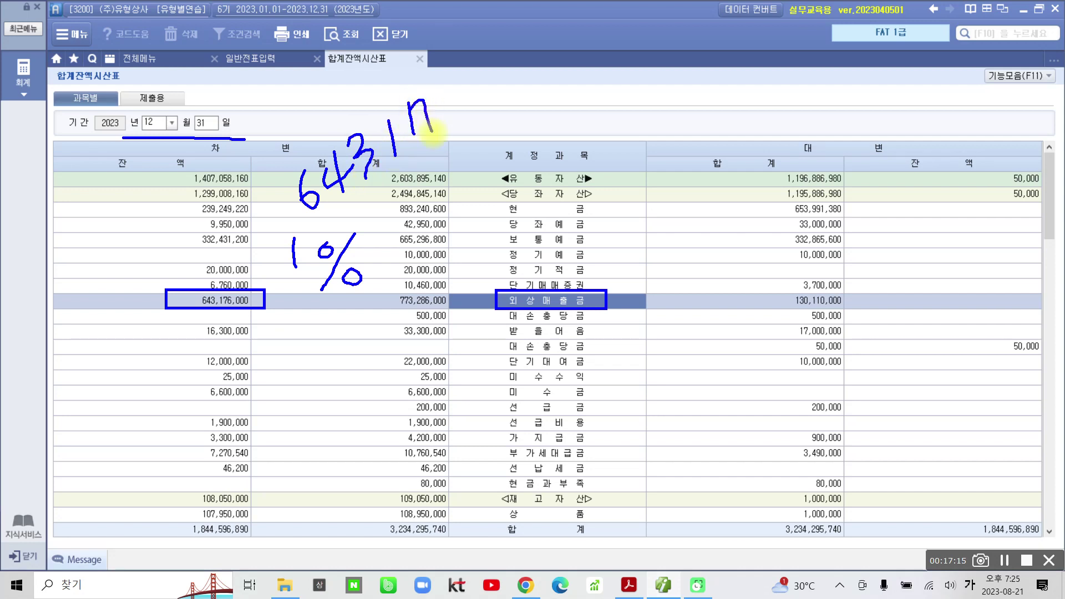
drag(441, 79, 442, 121)
mouse_move(484, 86)
mouse_down()
mouse_move(475, 101)
mouse_move(488, 78)
mouse_up()
drag(414, 145, 415, 162)
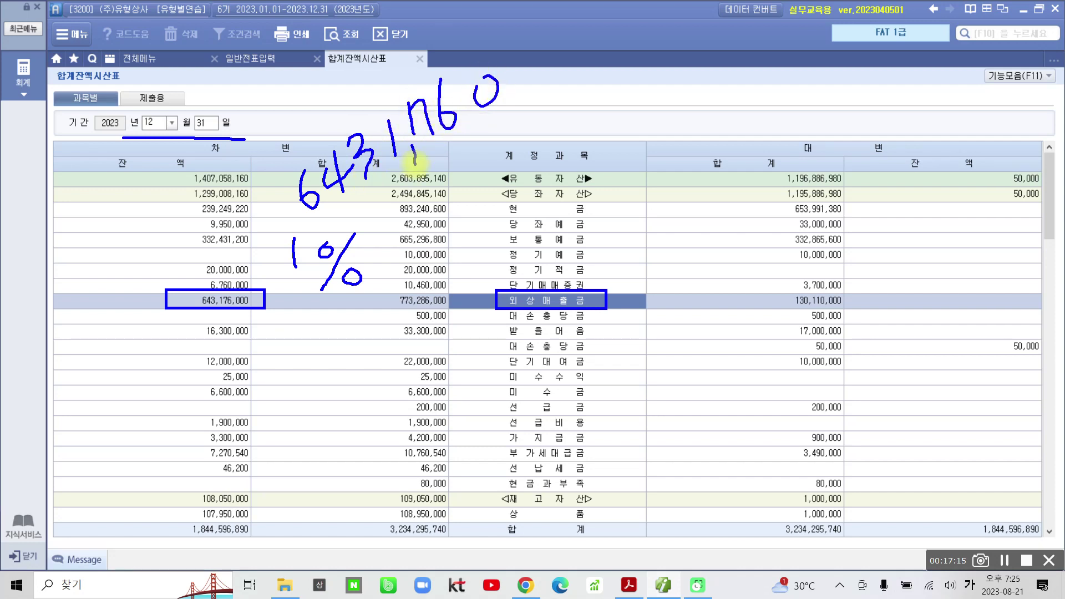
drag(334, 209, 335, 222)
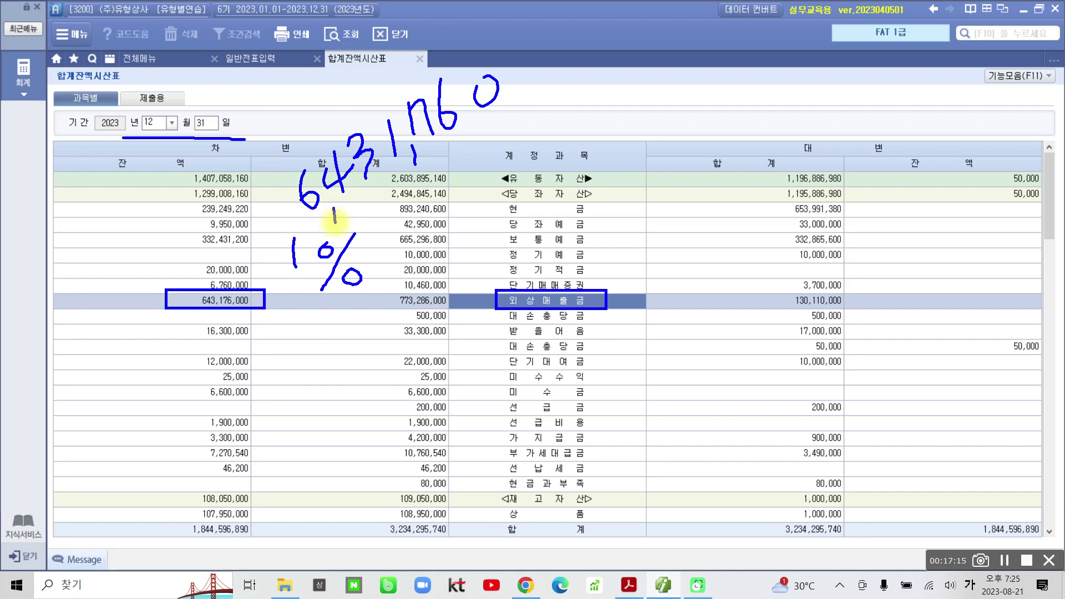
Circle 6,431,760 and the empty credit balance of the 외상매출금 allowance in red, and handwrite 전부 beside the amount
mouse_move(261, 164)
mouse_down()
mouse_move(302, 244)
mouse_move(483, 145)
mouse_move(506, 47)
mouse_move(250, 180)
mouse_up()
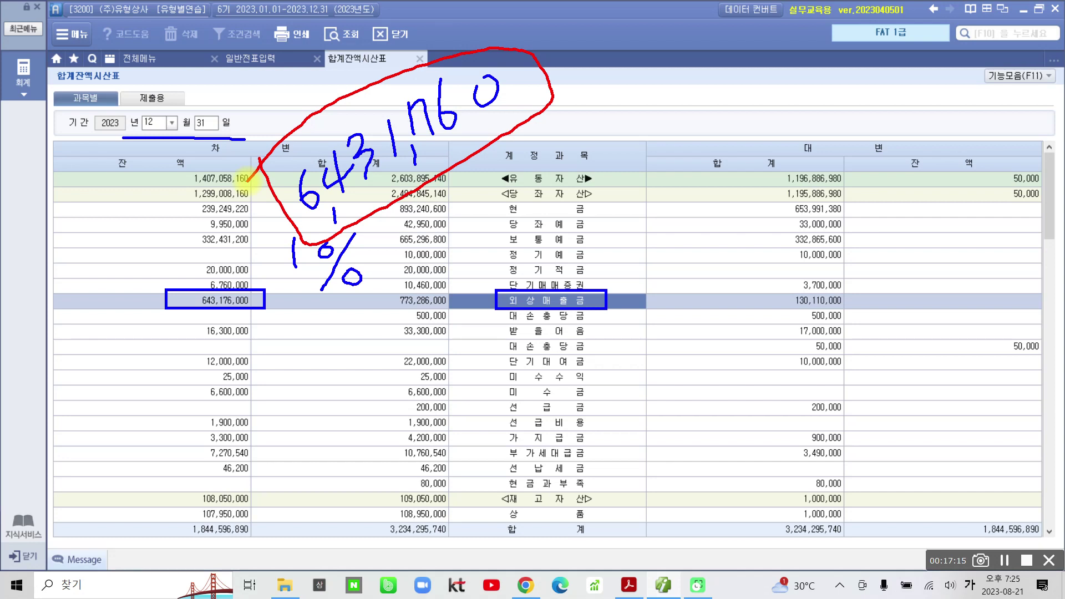
mouse_move(1020, 312)
mouse_down()
mouse_move(1011, 330)
mouse_move(1021, 308)
mouse_up()
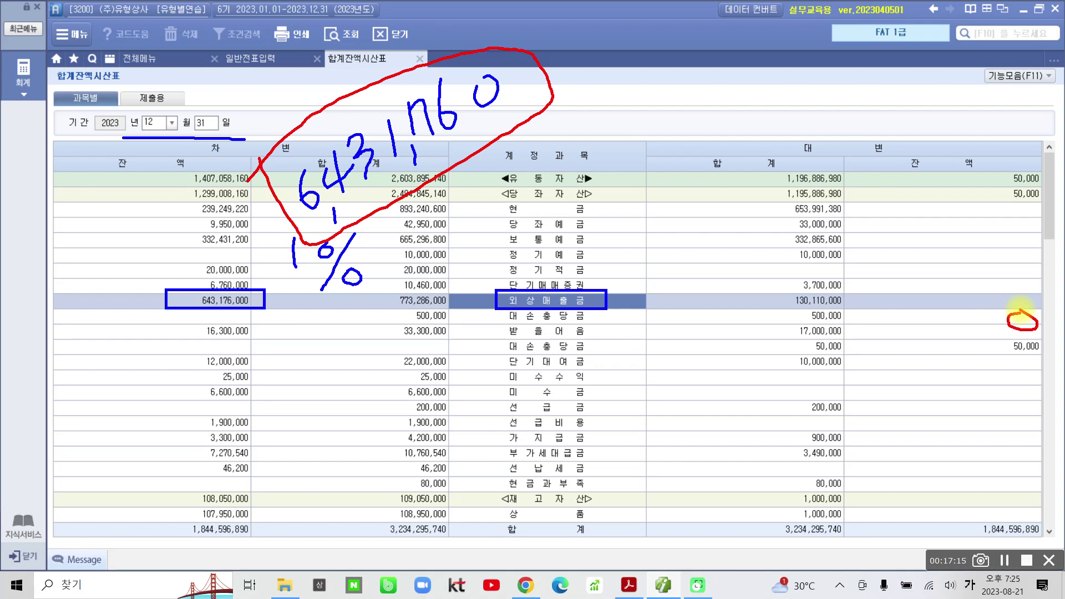
mouse_move(507, 134)
mouse_down()
mouse_move(532, 166)
mouse_move(571, 116)
mouse_move(588, 152)
mouse_move(604, 83)
mouse_up()
drag(587, 122, 634, 104)
drag(617, 111, 623, 148)
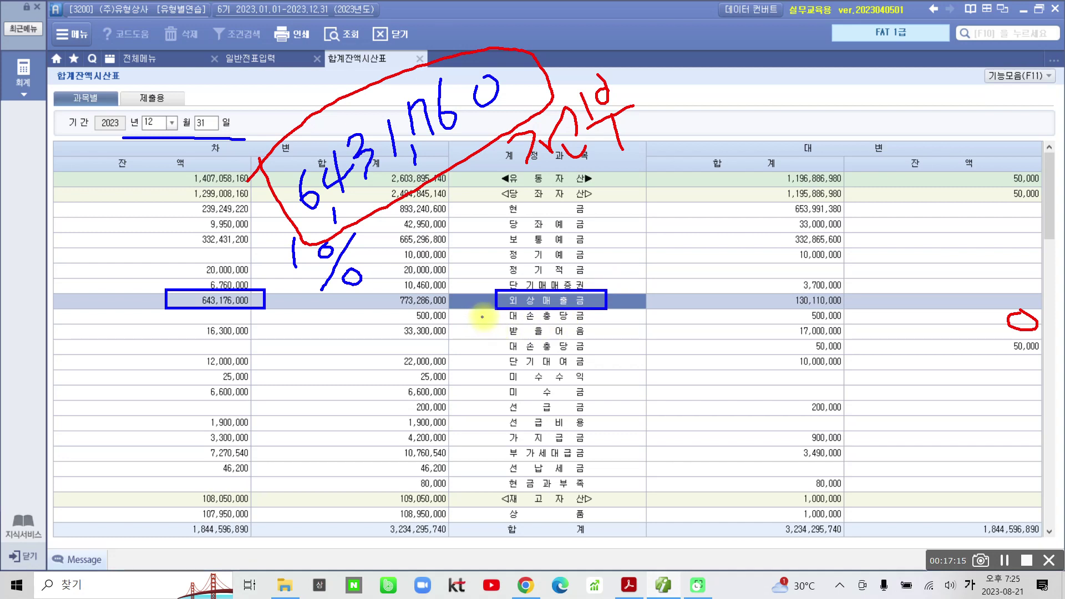
Box the 받을어음 account and its debit balance in blue, and handwrite 1% beside the balance
mouse_move(496, 320)
mouse_down()
mouse_move(510, 332)
mouse_move(619, 334)
mouse_move(610, 341)
mouse_up()
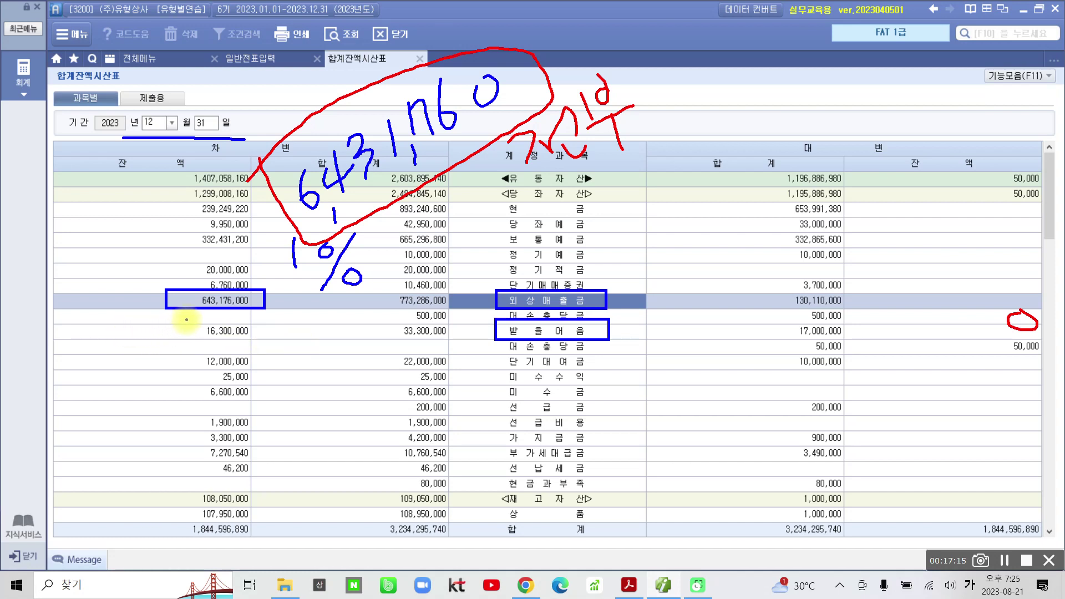
drag(166, 323, 264, 340)
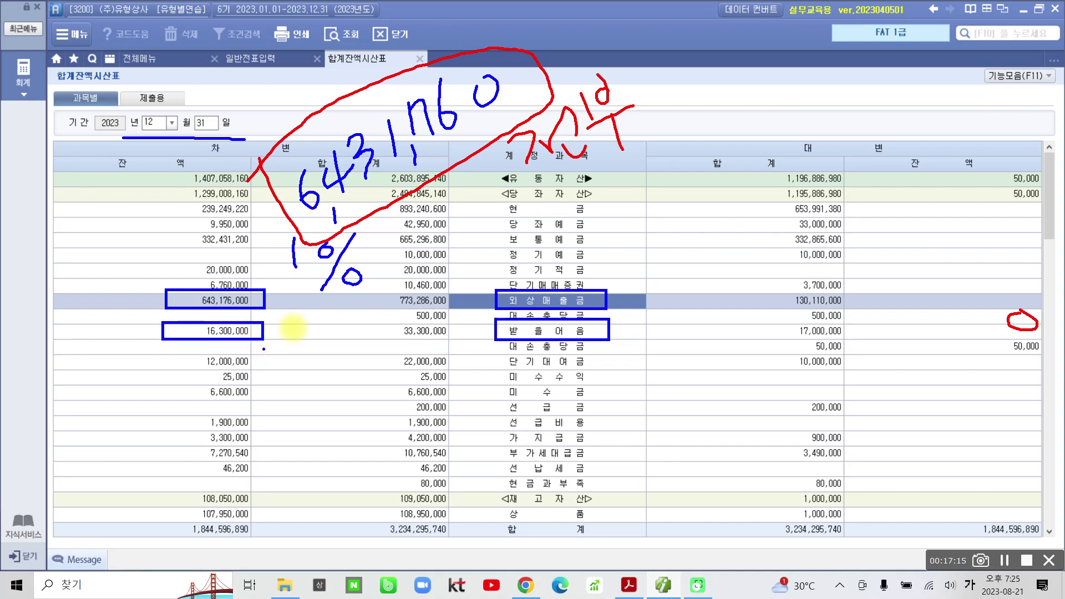
mouse_move(293, 314)
mouse_down()
mouse_move(294, 342)
mouse_move(324, 315)
mouse_up()
drag(332, 314, 326, 348)
drag(345, 333, 345, 329)
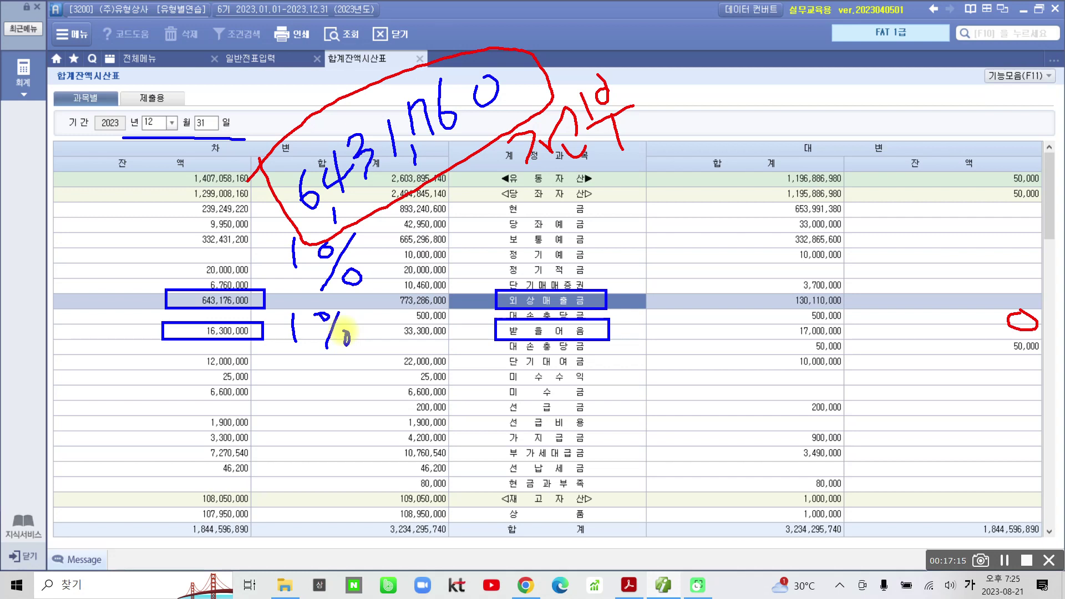
Handwrite 163,000 below the 받을어음 1% note, and circle it and the 받을어음 allowance's 50,000 credit balance in red
drag(284, 396, 279, 435)
mouse_move(326, 367)
mouse_down()
mouse_move(320, 400)
mouse_move(353, 383)
mouse_move(355, 408)
mouse_up()
drag(365, 411, 366, 422)
drag(388, 367, 407, 338)
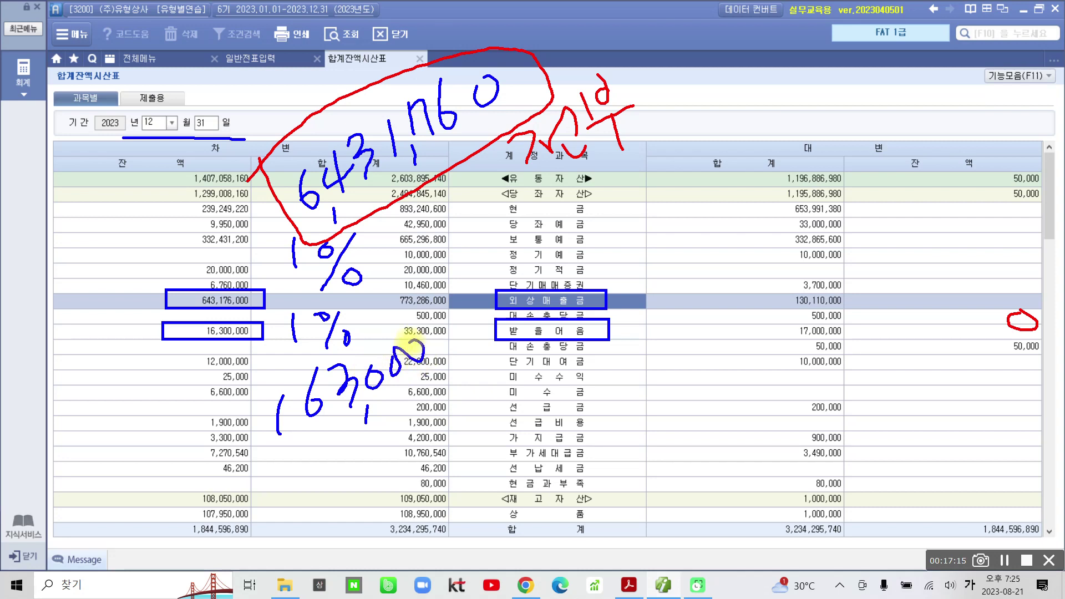
mouse_move(244, 401)
mouse_down()
mouse_move(276, 481)
mouse_move(454, 363)
mouse_move(248, 413)
mouse_up()
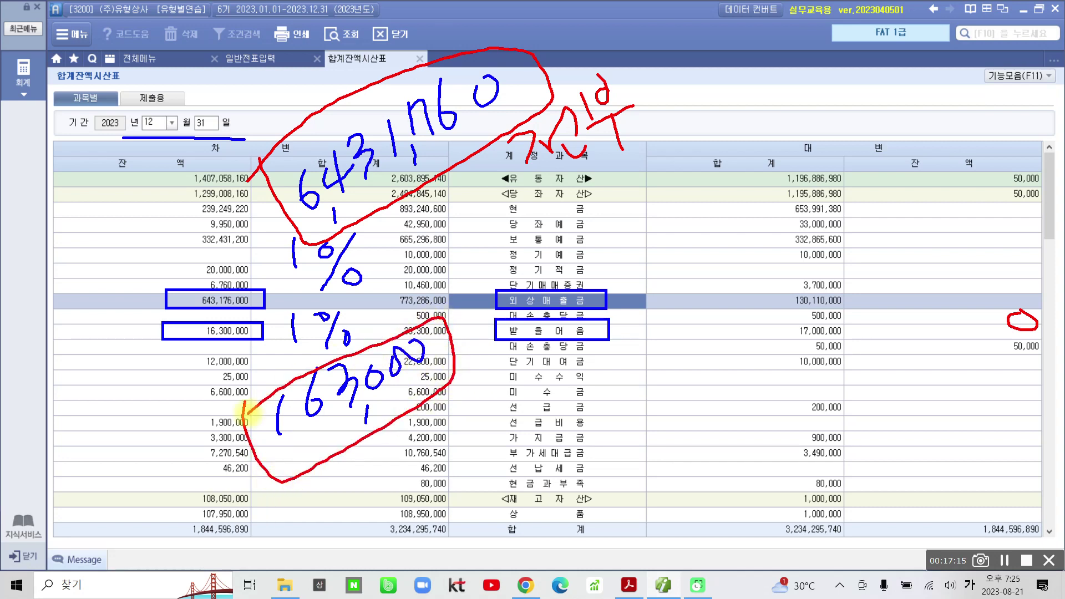
mouse_move(991, 342)
mouse_down()
mouse_move(1027, 367)
mouse_move(1057, 341)
mouse_move(990, 333)
mouse_up()
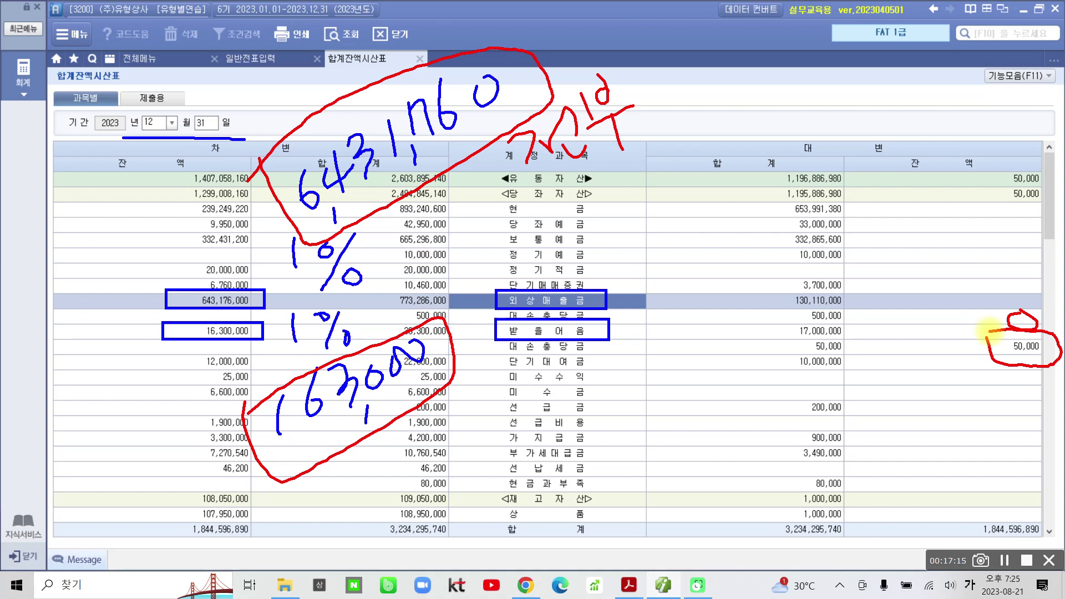
Tick the 받을어음 allowance's 50,000 balance in red and handwrite the subtraction of 50,000 from 163,000 in blue, with 113,000 as the answer
drag(948, 334, 971, 336)
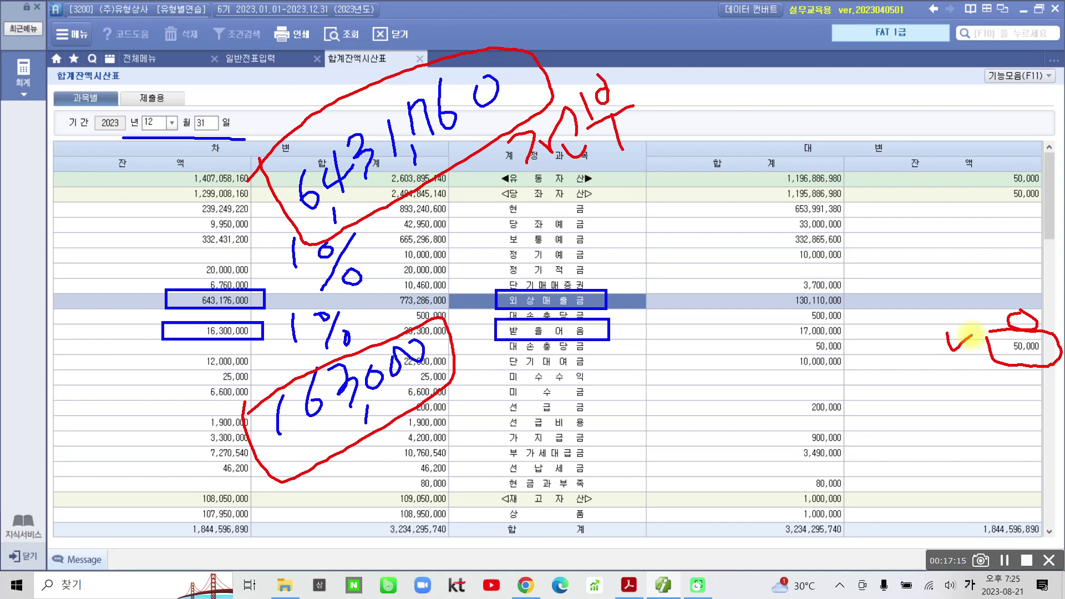
drag(316, 488, 294, 502)
mouse_move(332, 459)
mouse_down()
mouse_move(345, 476)
mouse_move(333, 499)
mouse_up()
drag(333, 461, 398, 472)
mouse_move(422, 408)
mouse_down()
mouse_move(443, 422)
mouse_move(472, 391)
mouse_up()
drag(314, 530, 599, 381)
drag(388, 528, 390, 563)
drag(414, 519, 416, 564)
mouse_move(426, 502)
mouse_down()
mouse_move(461, 519)
mouse_move(459, 539)
mouse_up()
drag(484, 522, 486, 535)
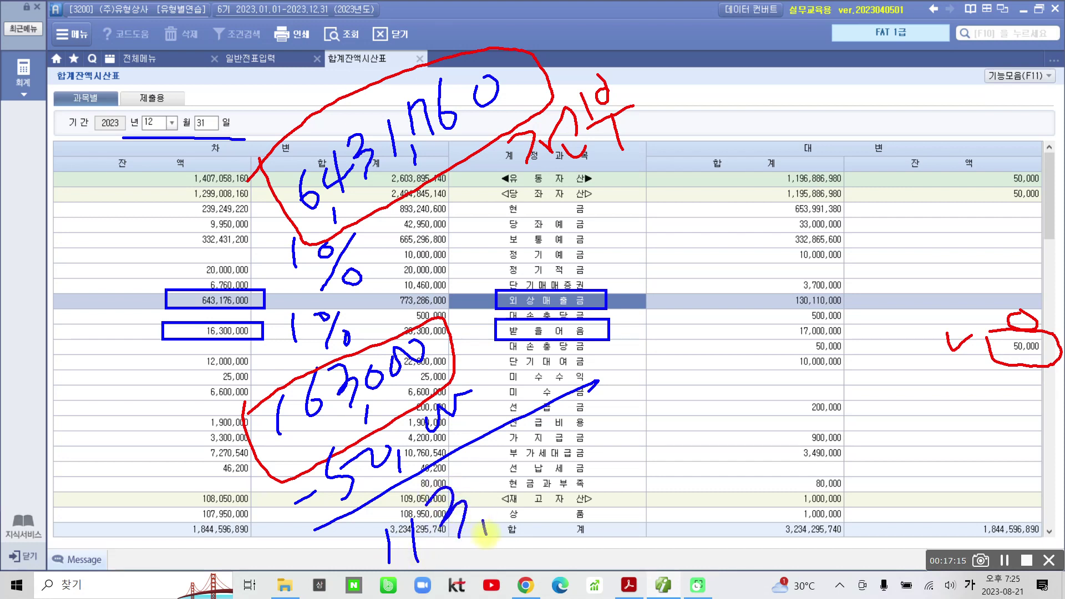
drag(517, 473, 537, 444)
drag(537, 443, 577, 470)
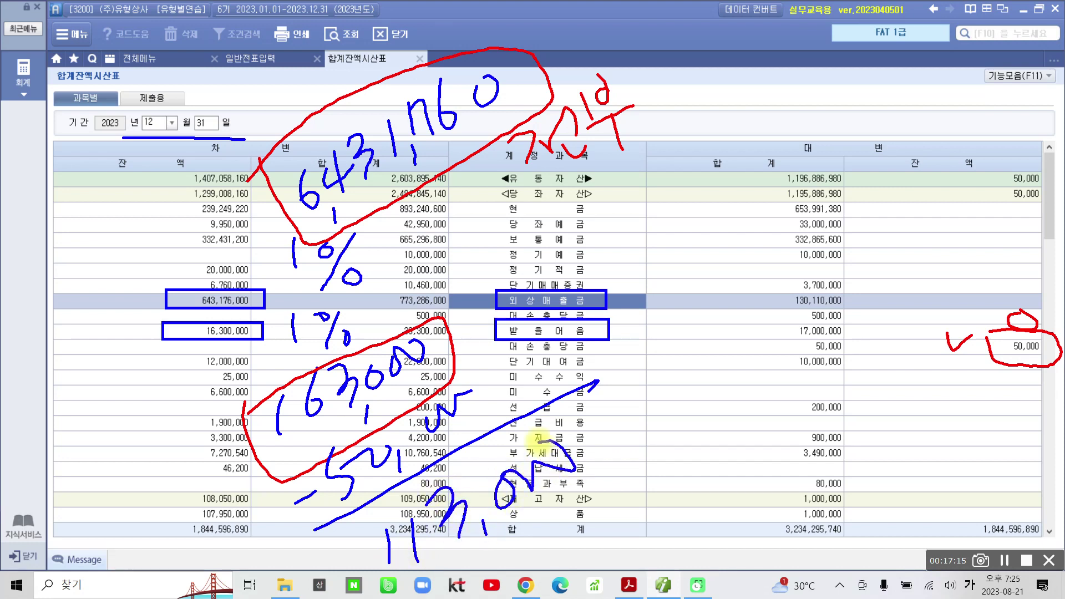
Circle the handwritten 113,000 in red, and mark the 6,431,760 amount with a circled 1 and an underline
mouse_move(347, 536)
mouse_down()
mouse_move(396, 590)
mouse_move(619, 412)
mouse_move(421, 471)
mouse_move(344, 546)
mouse_up()
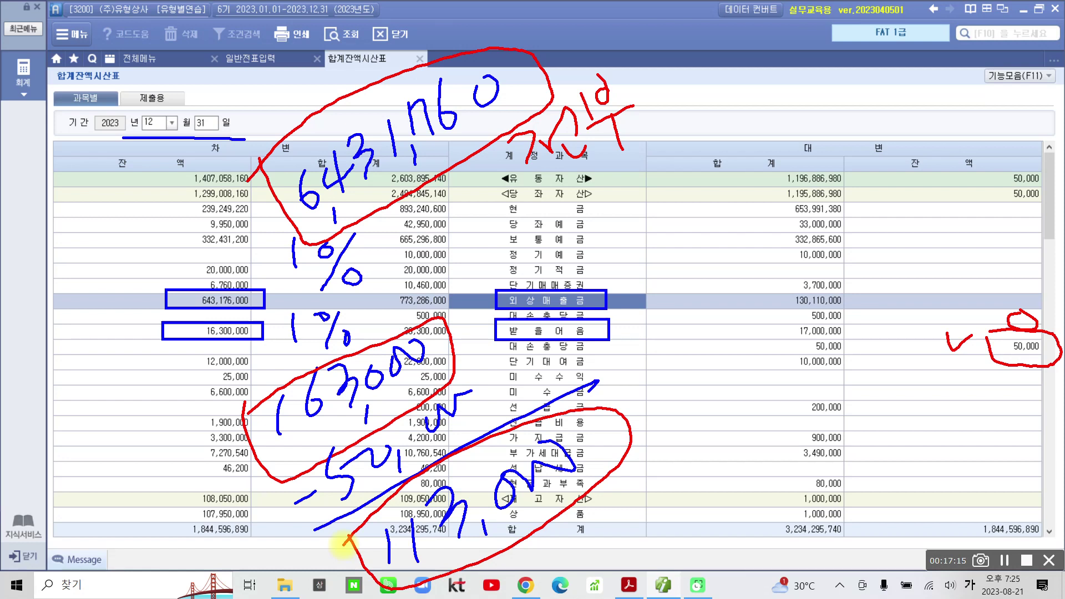
mouse_move(247, 240)
mouse_down()
mouse_move(233, 247)
mouse_move(222, 202)
mouse_move(243, 244)
mouse_move(308, 249)
mouse_move(610, 78)
mouse_up()
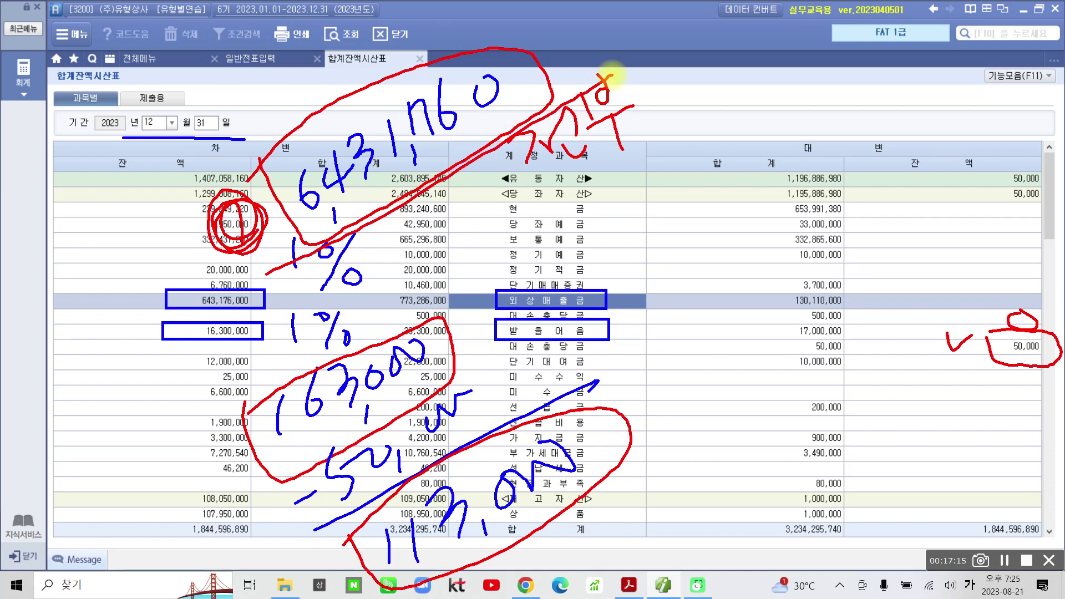
mouse_move(347, 561)
mouse_down()
mouse_move(633, 450)
mouse_move(381, 507)
mouse_move(395, 586)
mouse_up()
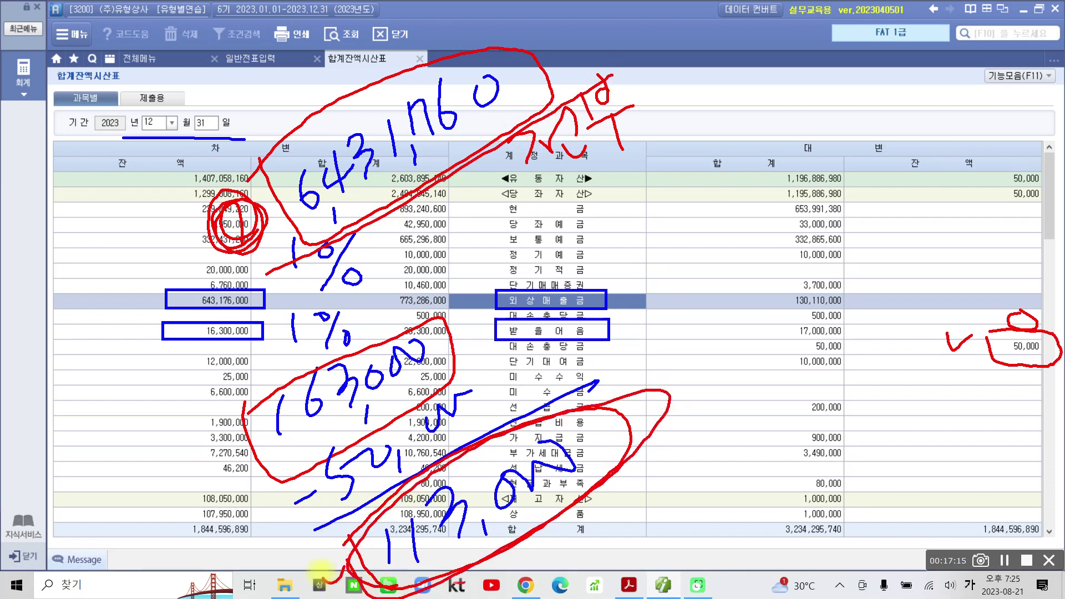
drag(328, 588, 329, 568)
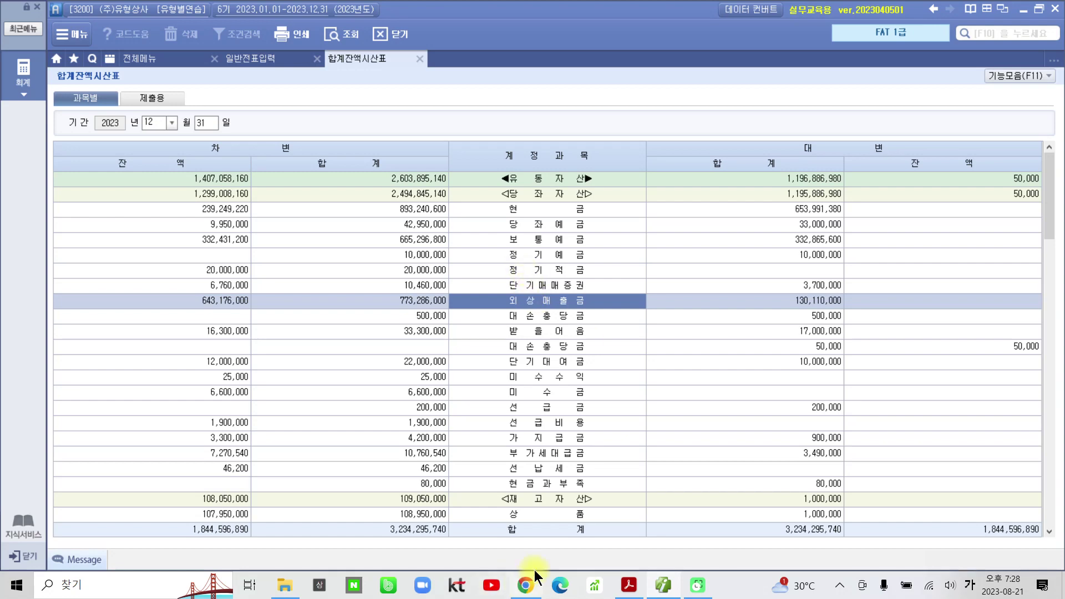
Switch to the PDF in Adobe Acrobat Reader and highlight 영업부직원에 and 퇴직금추계액은 15,000,000원이다 in problem 4
click(628, 585)
scroll(452, 436, down, 1)
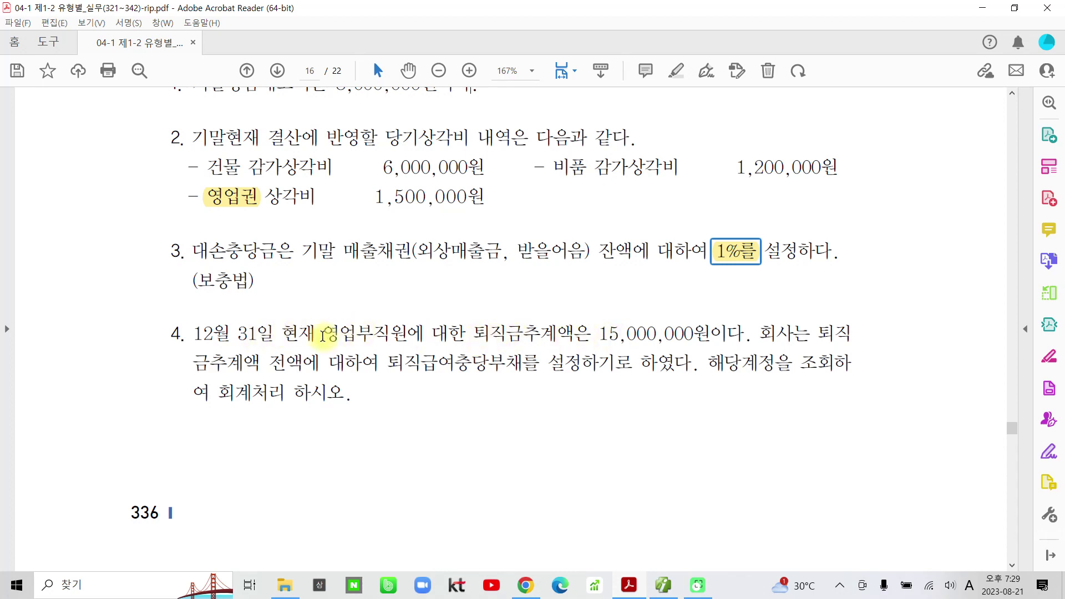
drag(332, 334, 430, 334)
click(440, 275)
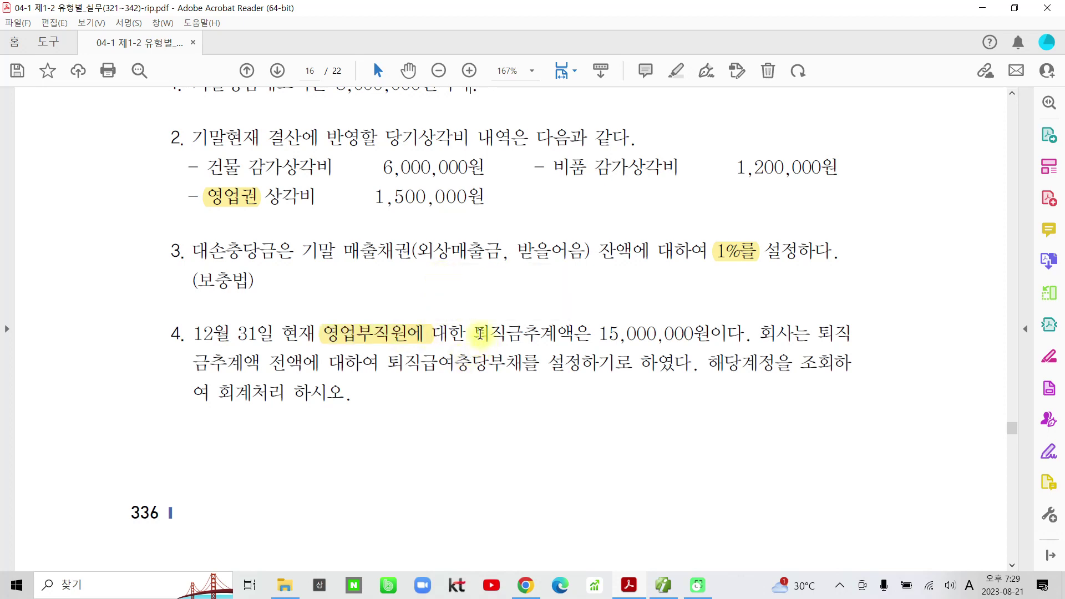
drag(476, 333, 634, 334)
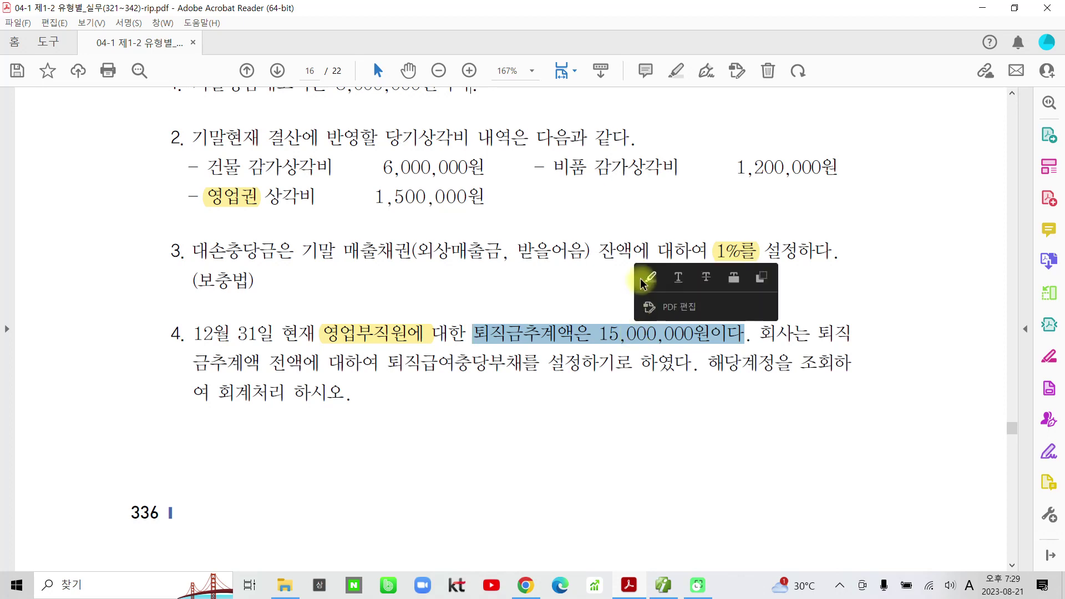
click(648, 276)
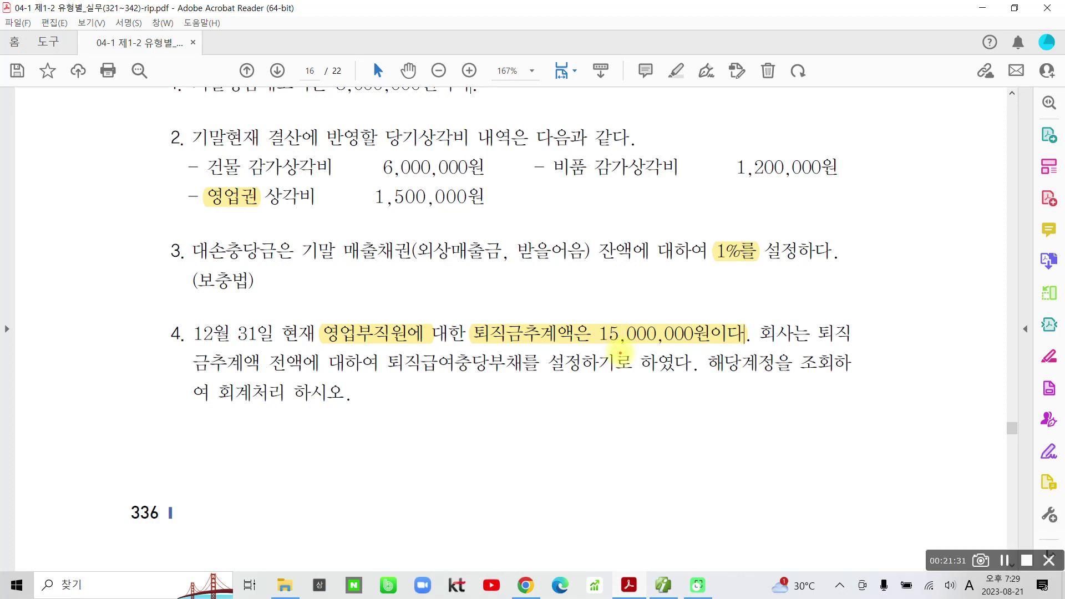
Circle 12월 31일 현재 and 퇴직금추계액은 in problem 4 in red, and clear the marks
mouse_move(552, 361)
mouse_down()
mouse_move(471, 329)
mouse_move(572, 368)
mouse_up()
mouse_move(261, 348)
mouse_down()
mouse_move(329, 331)
mouse_move(250, 350)
mouse_up()
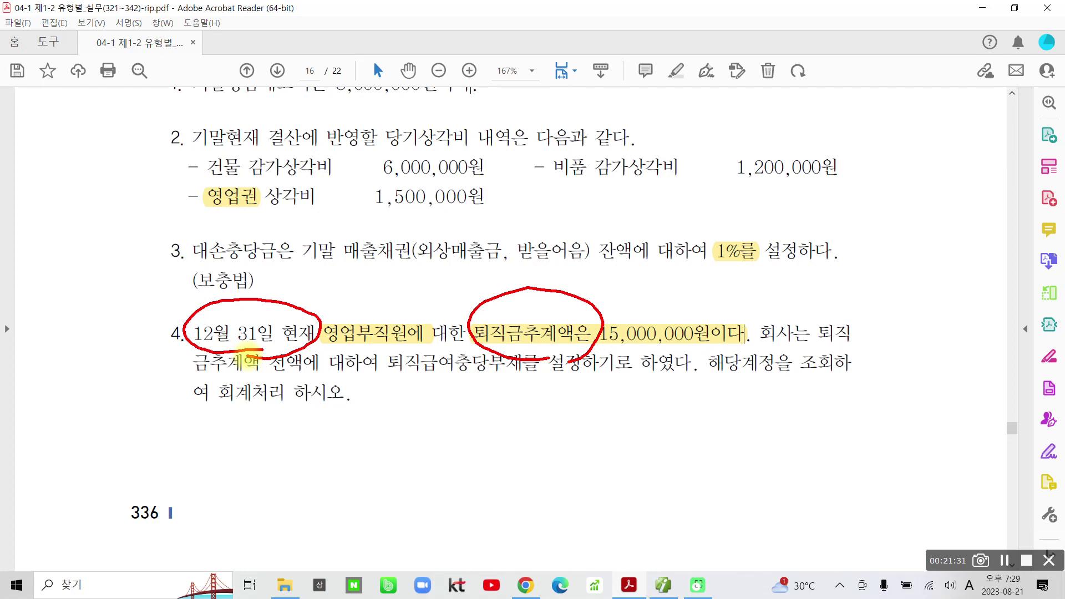
mouse_move(588, 304)
mouse_down()
mouse_move(621, 352)
mouse_move(732, 305)
mouse_move(574, 302)
mouse_up()
key(Escape)
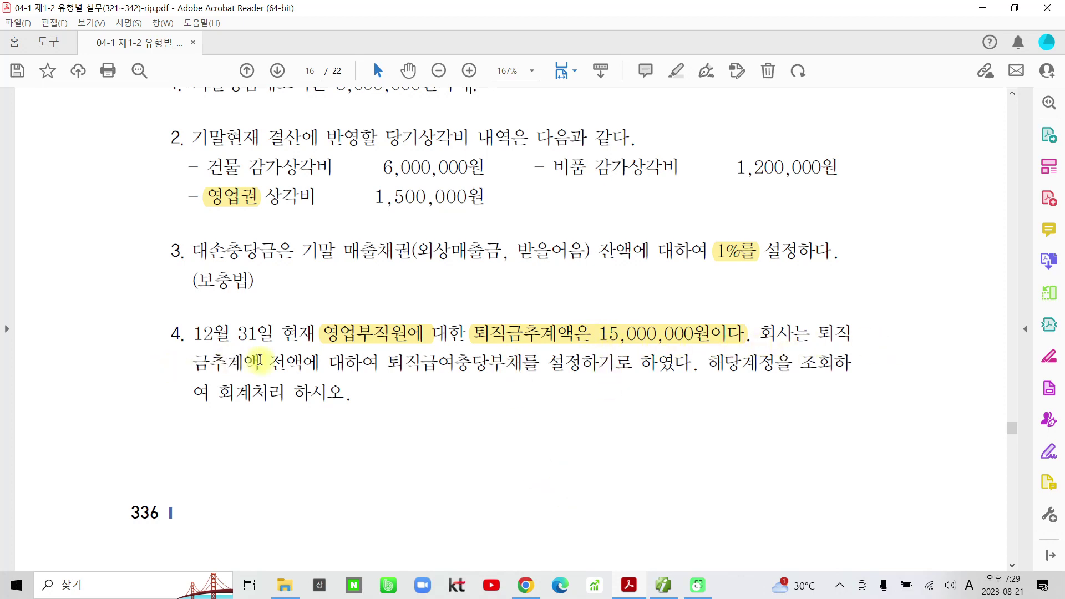
Highlight 퇴직급여충당부채 in problem 4 and select that account in Smart A's trial balance
drag(392, 363, 523, 364)
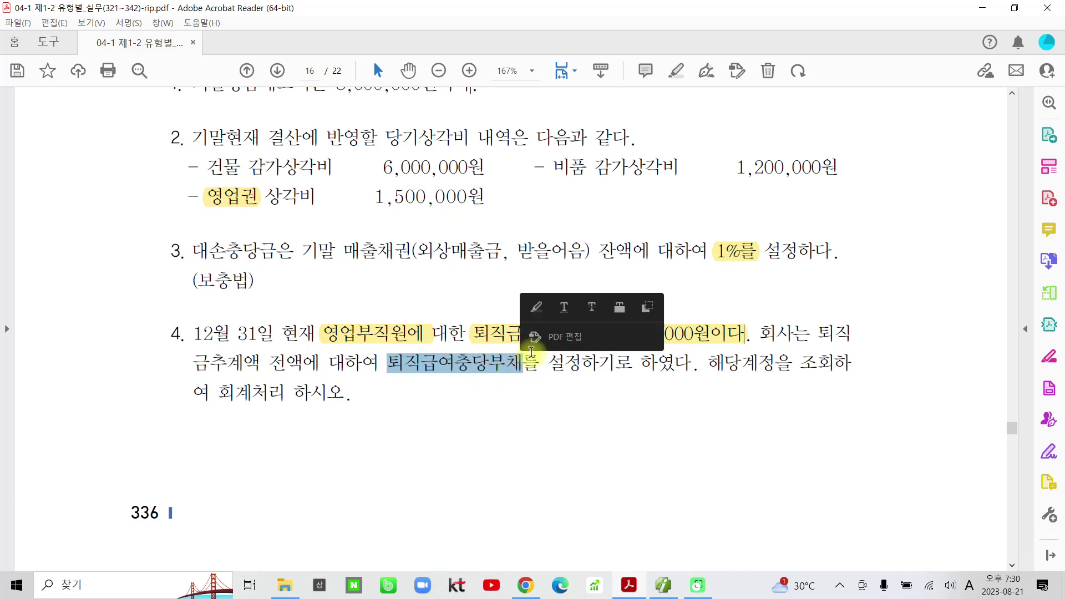
click(537, 307)
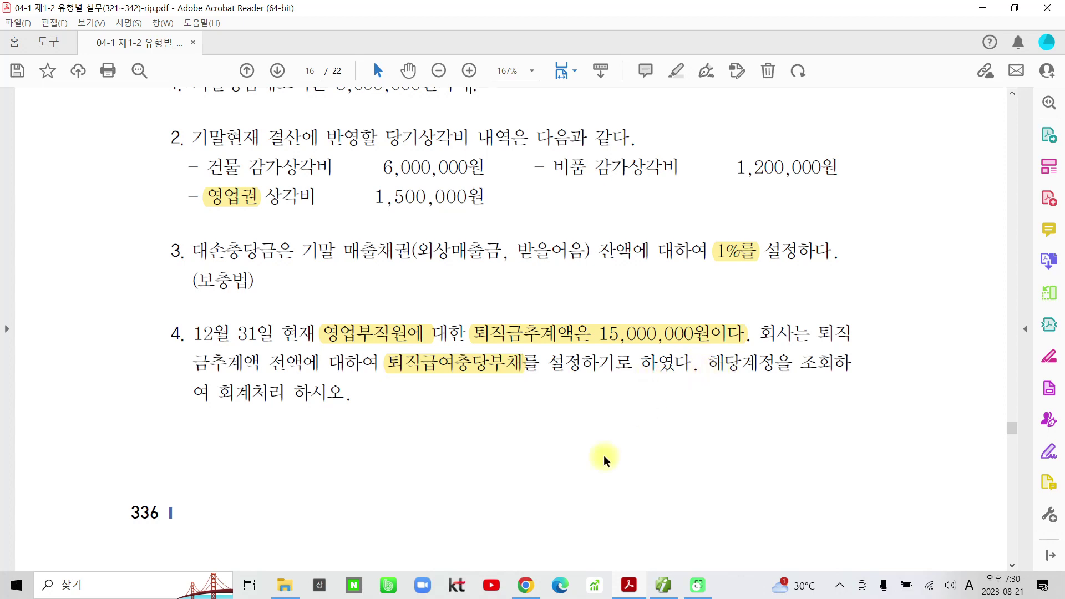
click(666, 592)
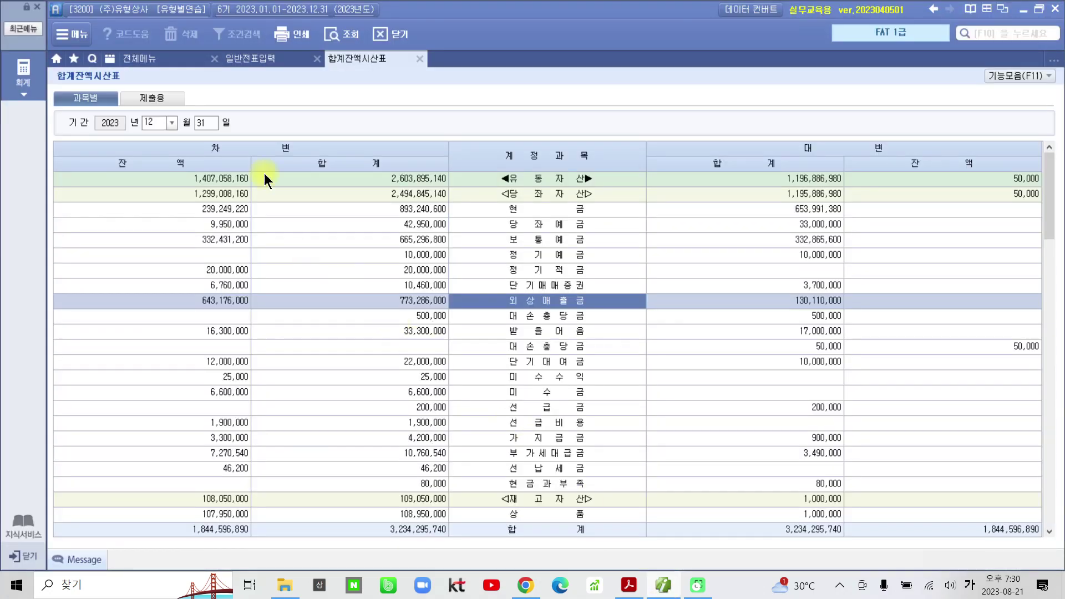
click(515, 408)
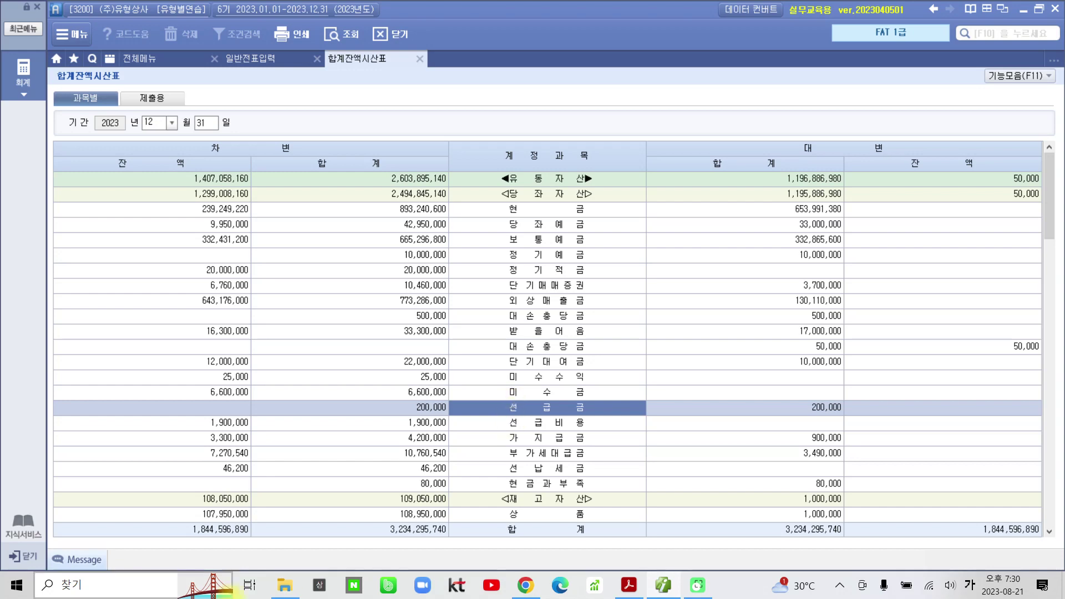
scroll(545, 505, down, 9)
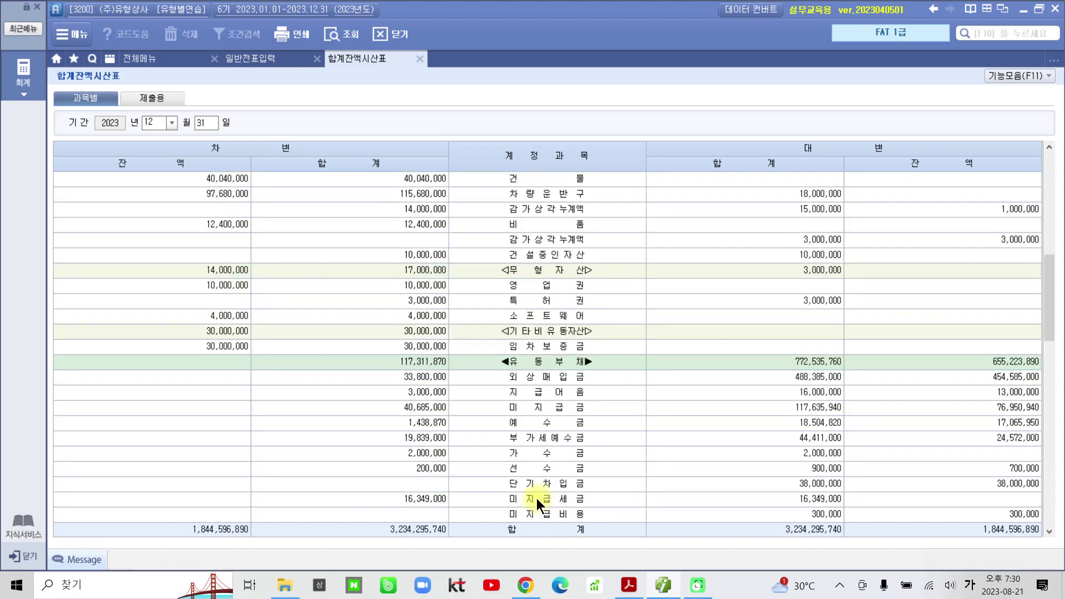
scroll(537, 498, down, 3)
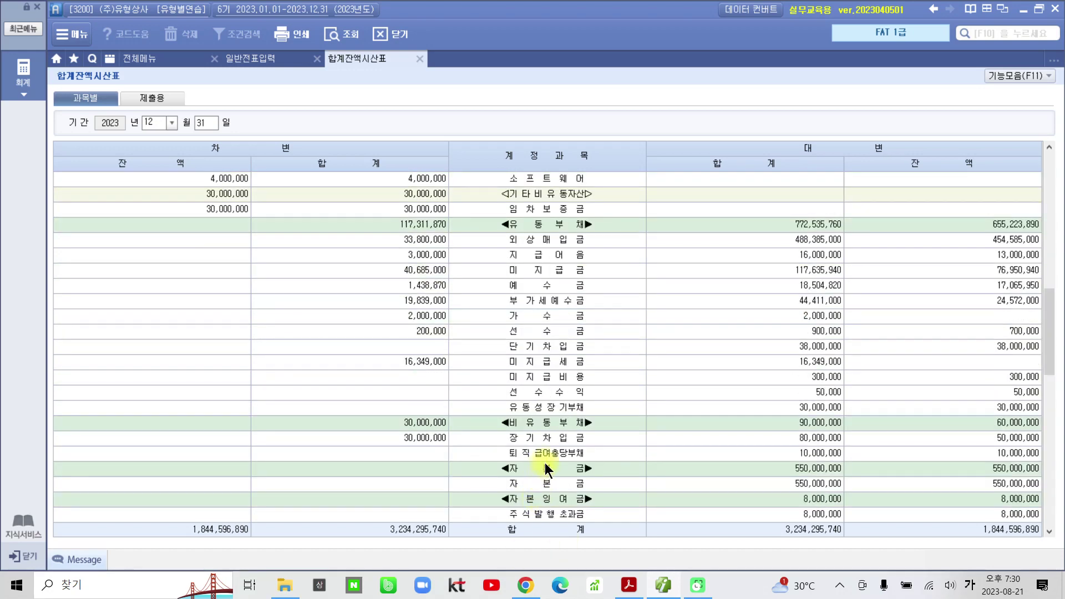
click(543, 457)
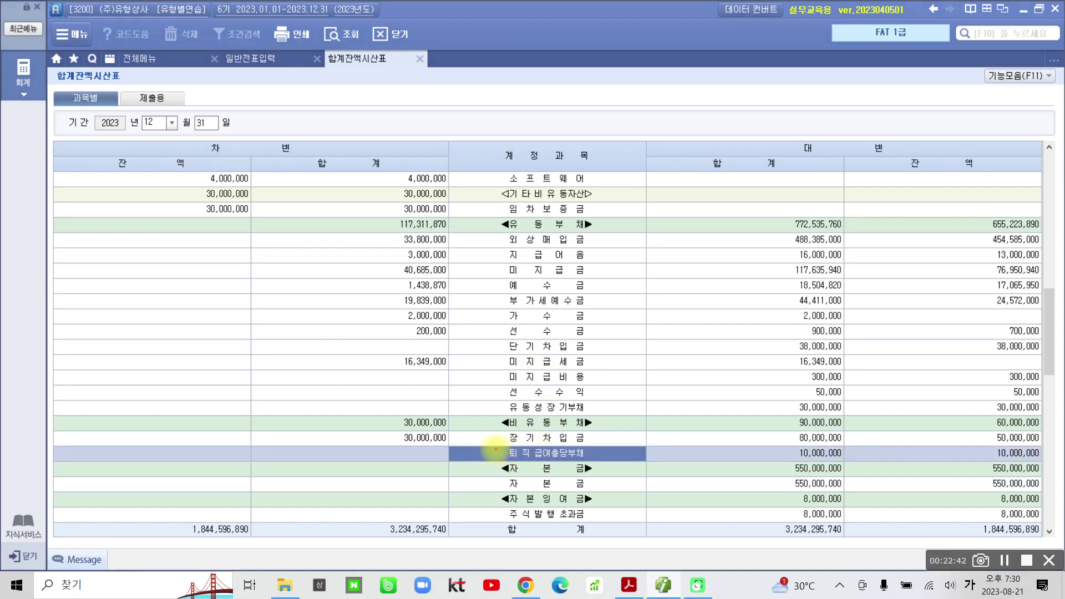
Box the 퇴직급여충당부채 account and its credit balance in red, and handwrite a note beside the balance
drag(494, 445, 617, 462)
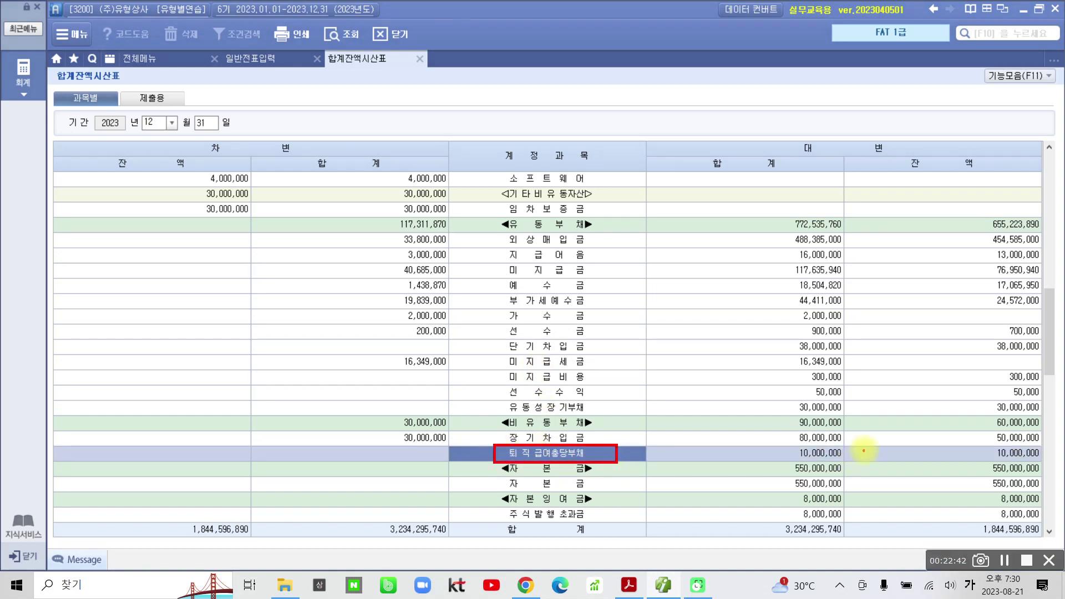
drag(960, 445, 1062, 465)
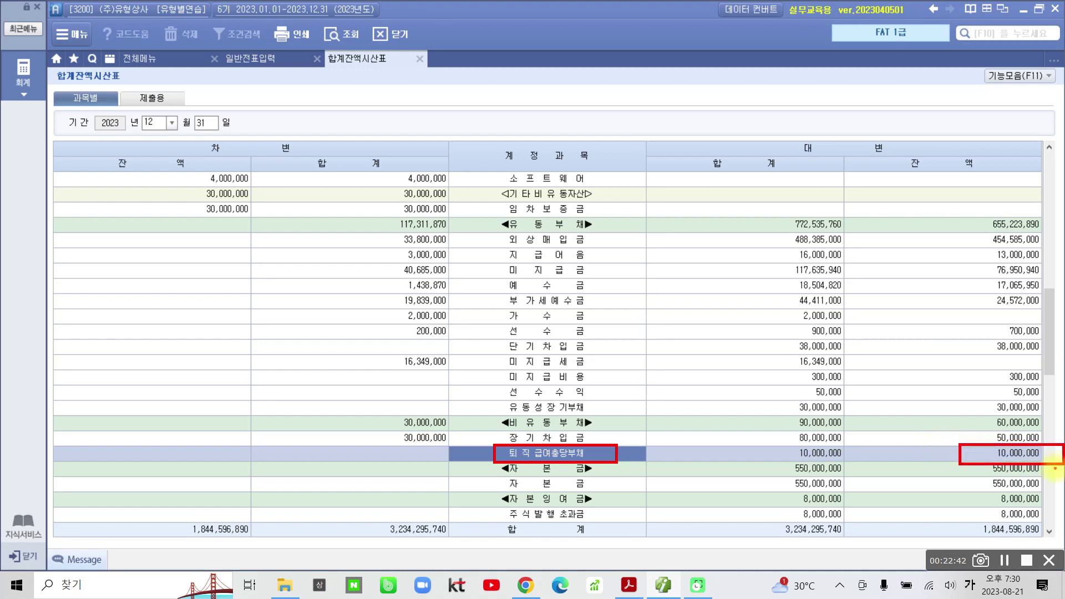
drag(887, 434, 903, 448)
mouse_move(903, 451)
mouse_down()
mouse_move(915, 461)
mouse_move(924, 422)
mouse_move(937, 458)
mouse_up()
mouse_move(899, 471)
mouse_down()
mouse_move(924, 476)
mouse_move(938, 444)
mouse_move(957, 480)
mouse_move(920, 523)
mouse_up()
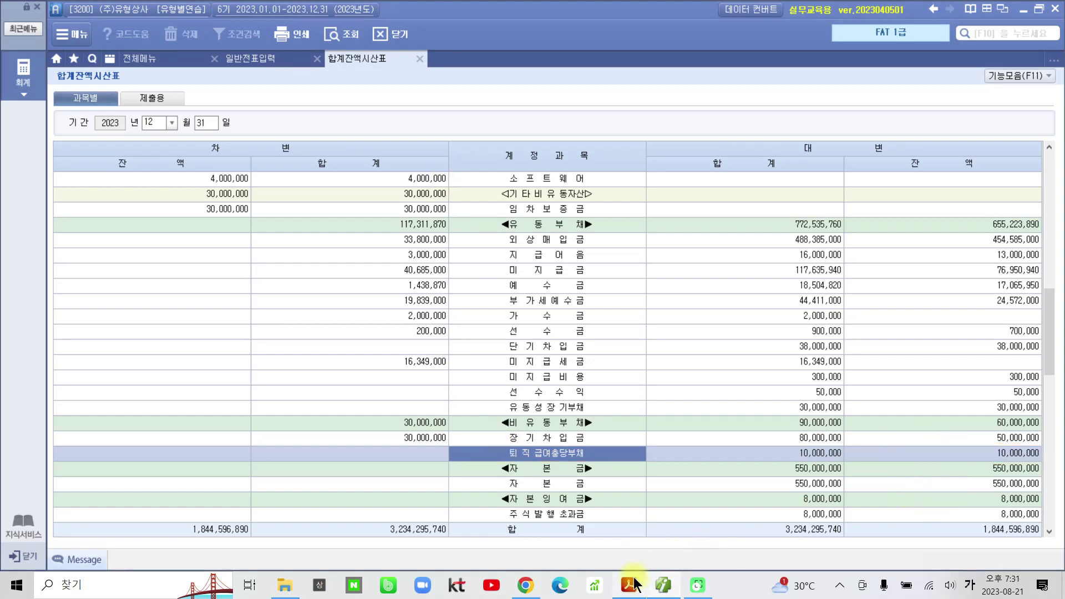
Switch to the PDF, draw a red line through problem 4's 15,000,000 and handwrite 5,000,000 추가 above it, and clear the marks
click(629, 584)
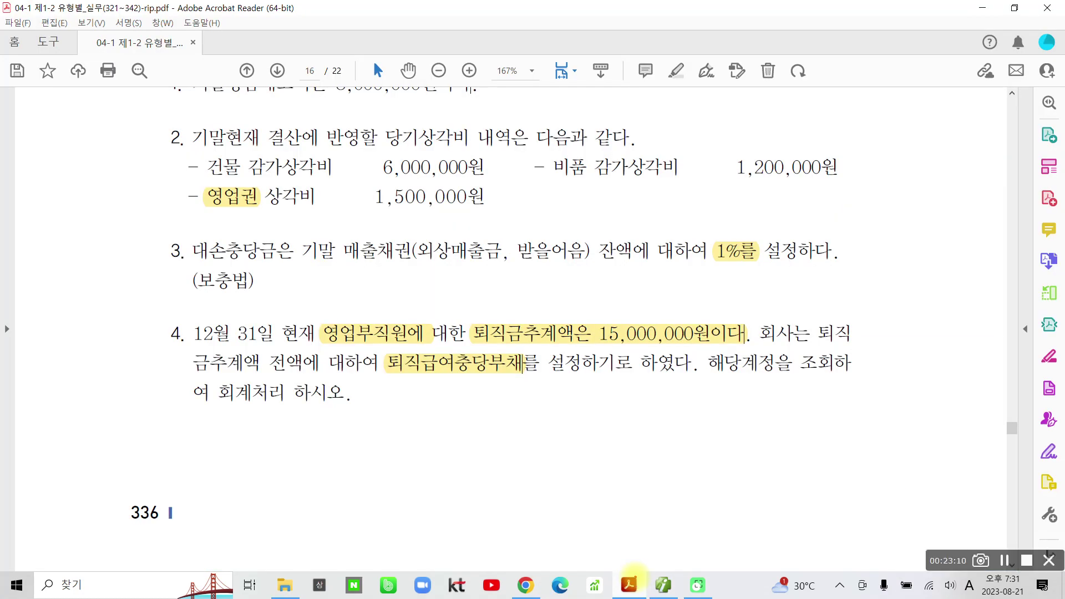
drag(583, 331, 696, 337)
mouse_move(612, 286)
mouse_down()
mouse_move(608, 313)
mouse_move(644, 286)
mouse_up()
mouse_move(642, 304)
mouse_down()
mouse_move(635, 321)
mouse_move(701, 294)
mouse_move(741, 303)
mouse_move(741, 280)
mouse_move(788, 303)
mouse_move(799, 286)
mouse_move(808, 313)
mouse_move(822, 300)
mouse_up()
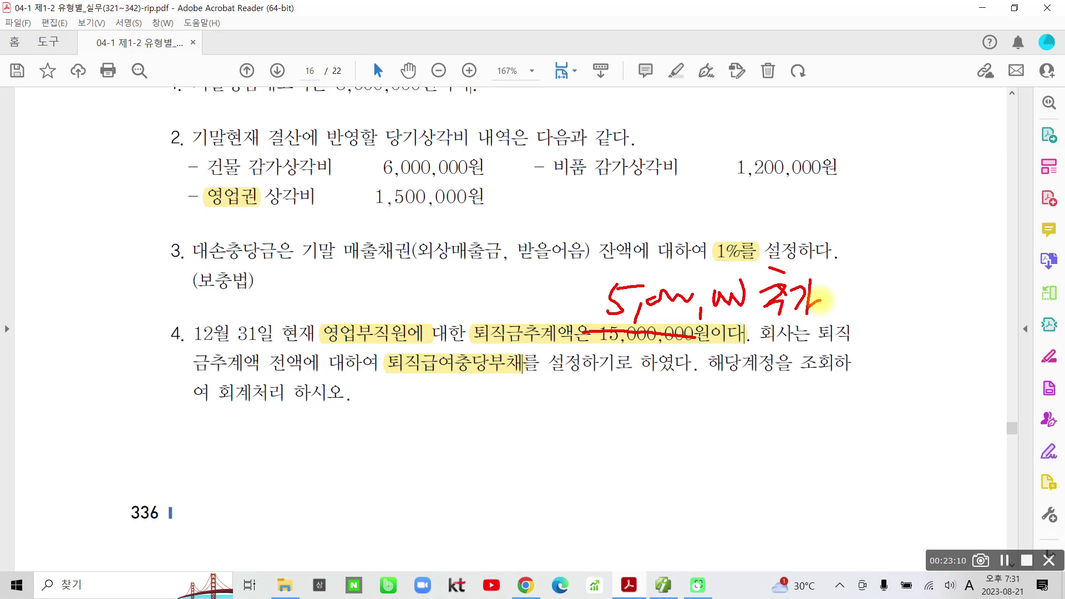
key(Escape)
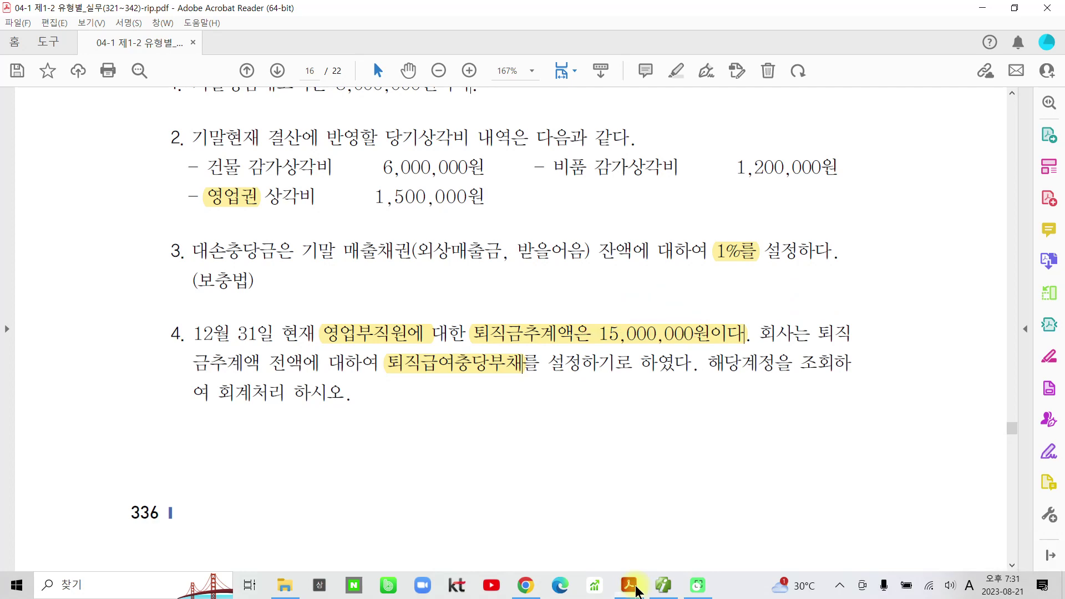
Highlight the corporate tax estimate 1,600,000 and the words 선납세금계정 in problem 5
scroll(509, 377, down, 6)
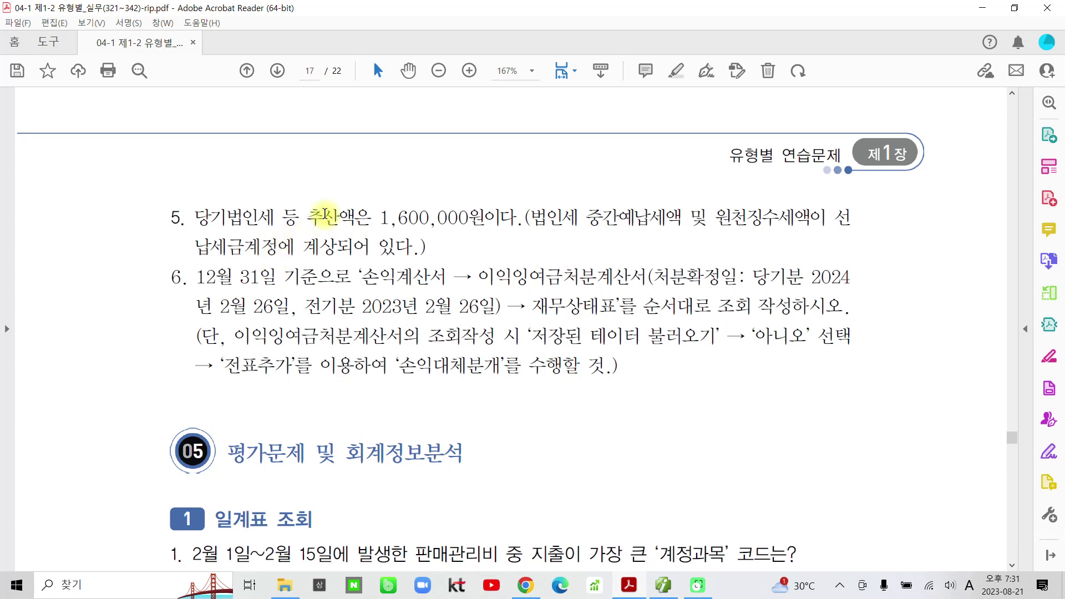
drag(382, 218, 470, 218)
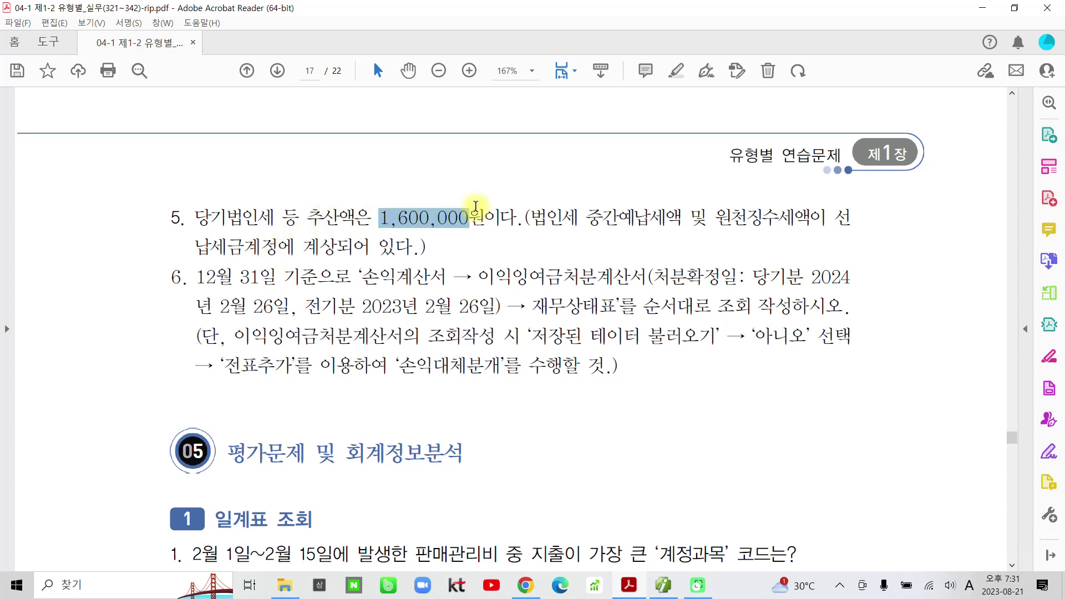
click(492, 163)
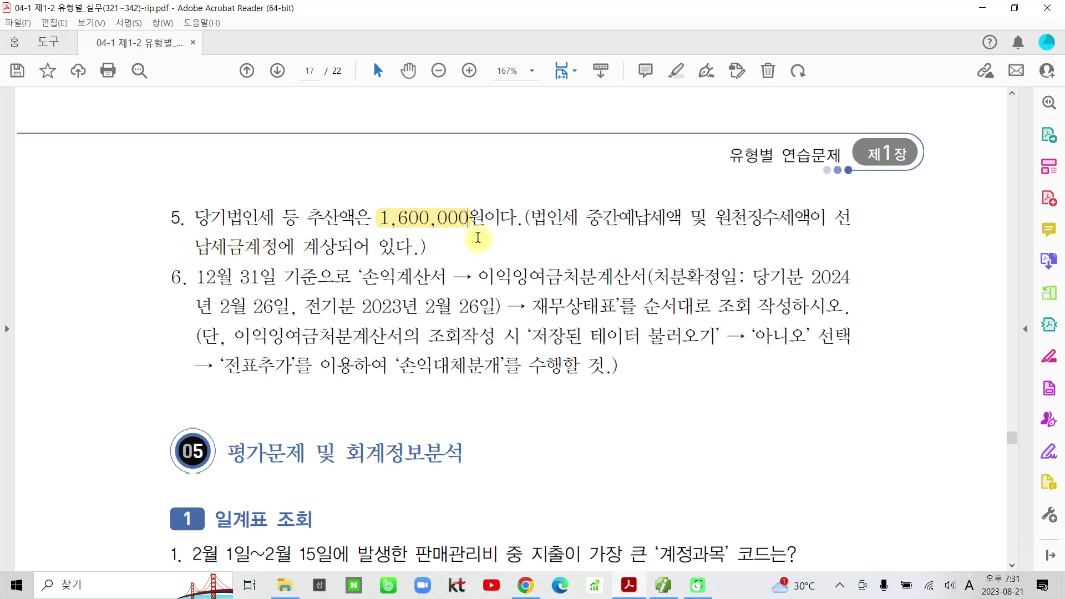
drag(825, 218, 279, 244)
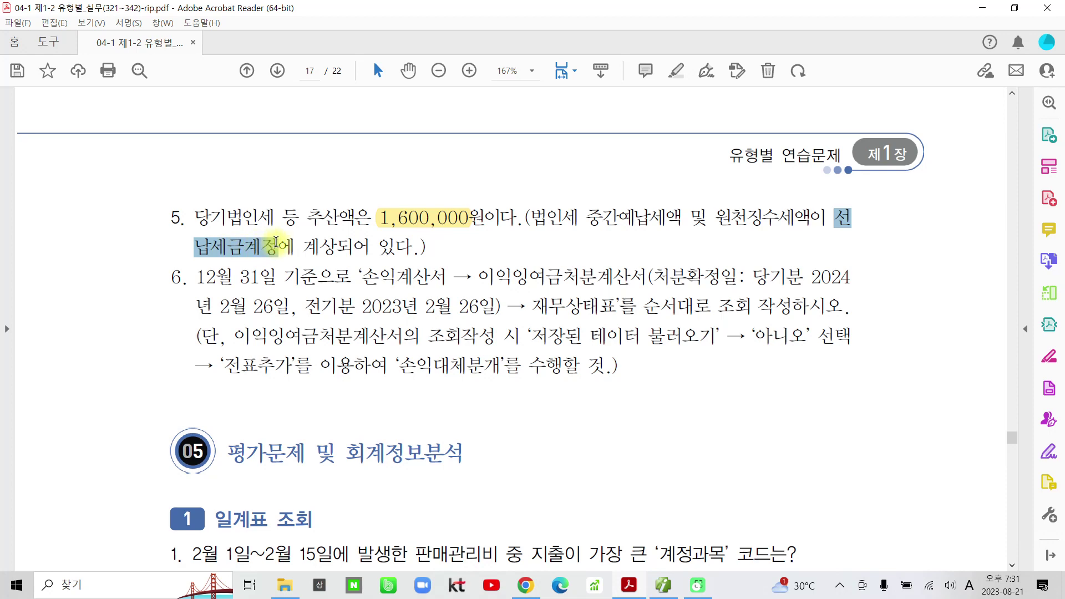
click(290, 162)
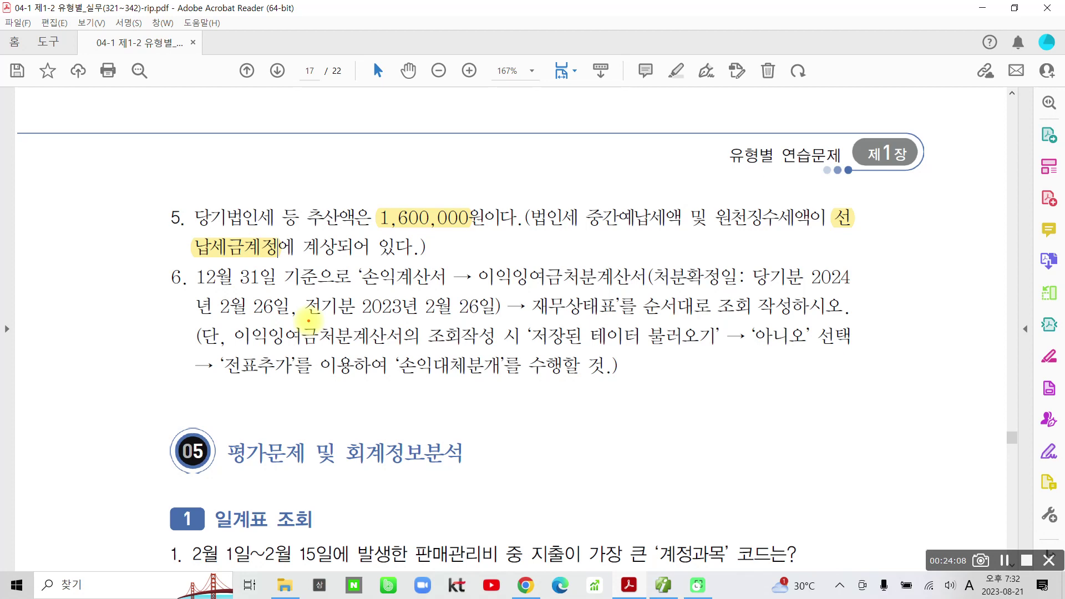
Underline both parts of 선납세금계정 in problem 5 in red, and clear the marks
drag(187, 267, 252, 267)
drag(831, 238, 868, 236)
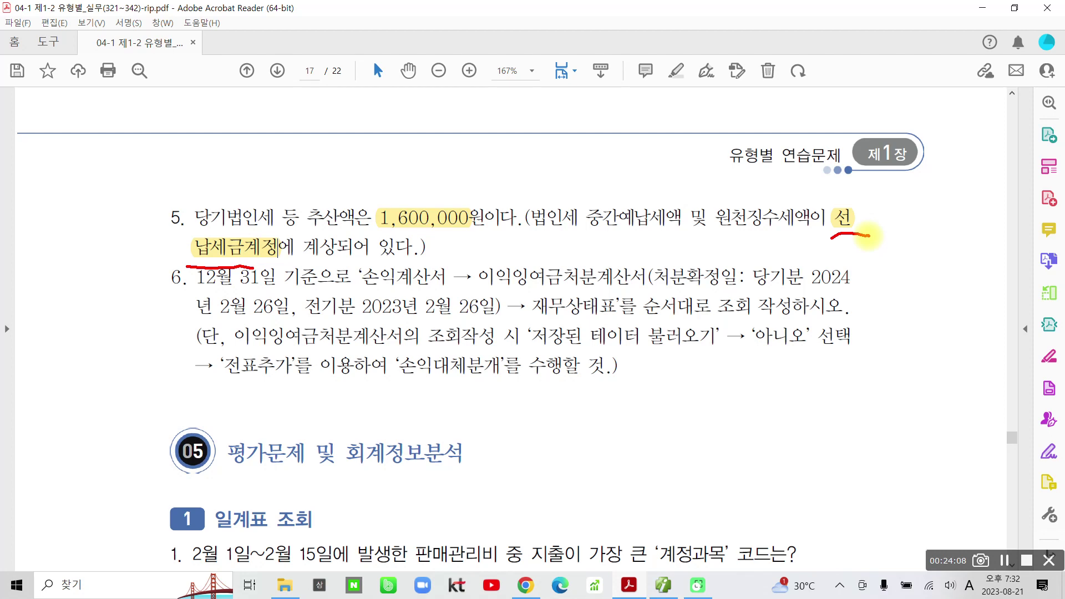
drag(173, 272, 298, 271)
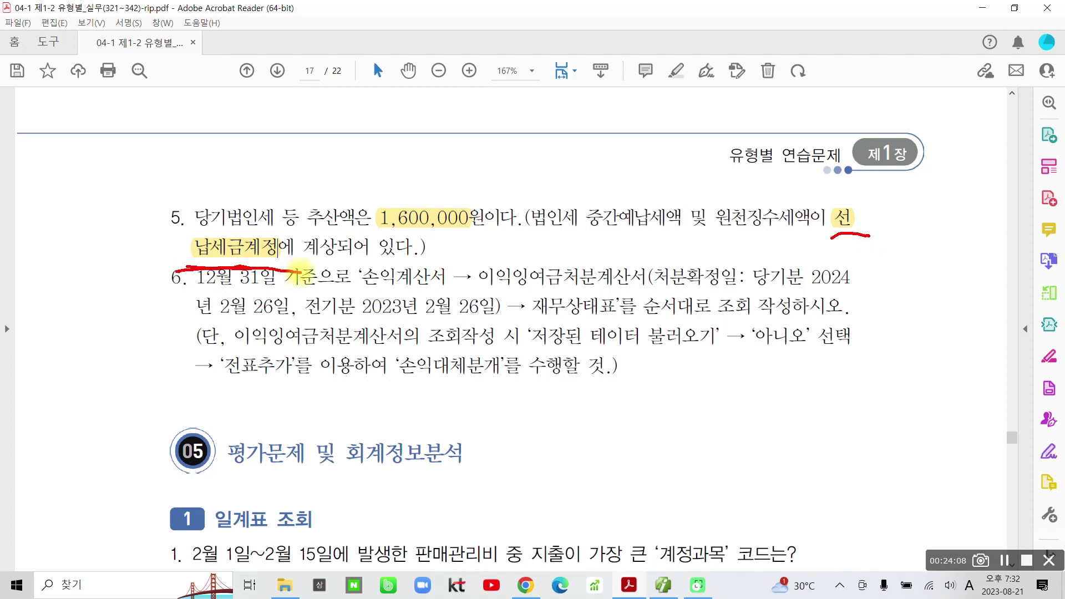
key(Escape)
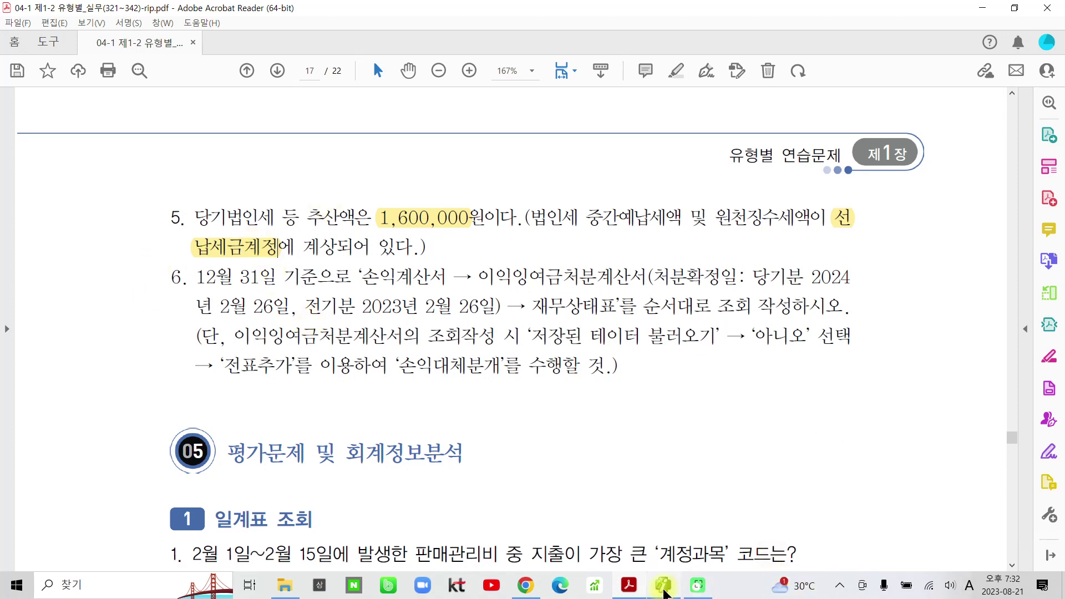
Switch to Smart A, find 선납세금 in the trial balance, and box the account and its debit balance in red
click(664, 589)
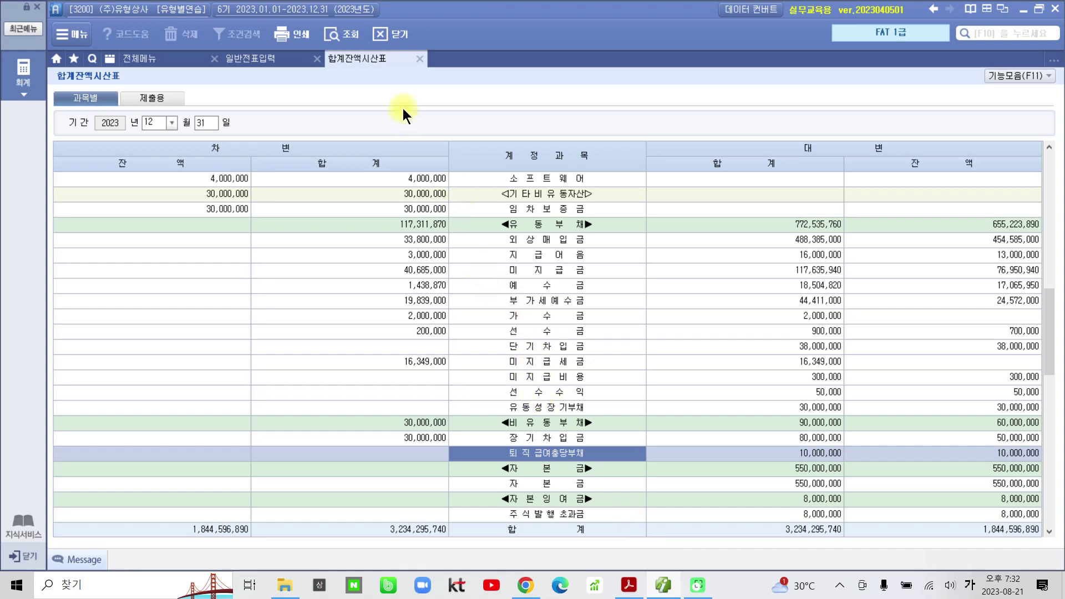
scroll(471, 334, up, 10)
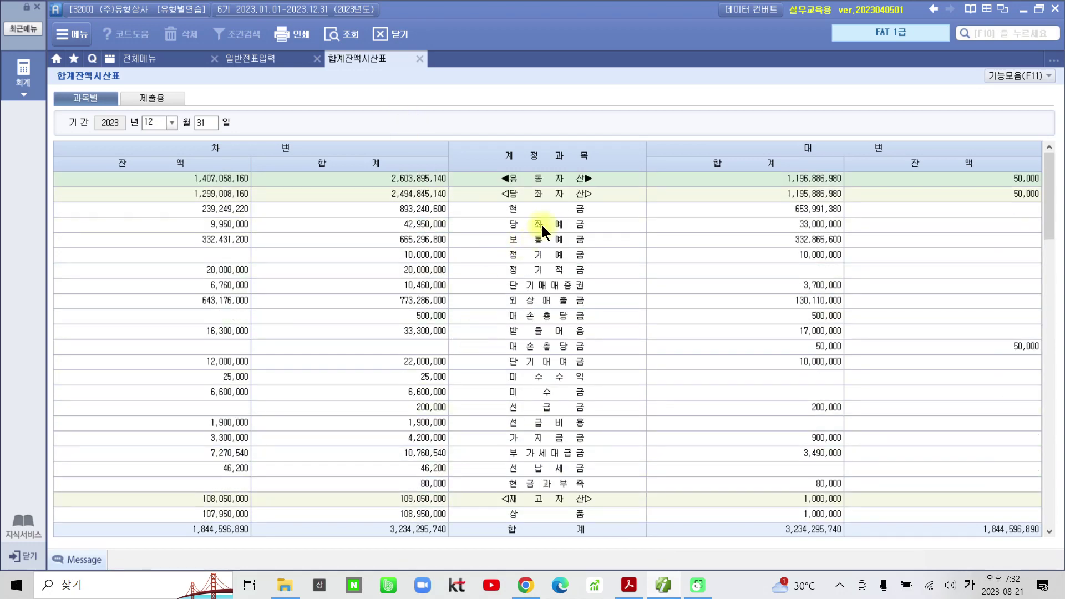
click(558, 197)
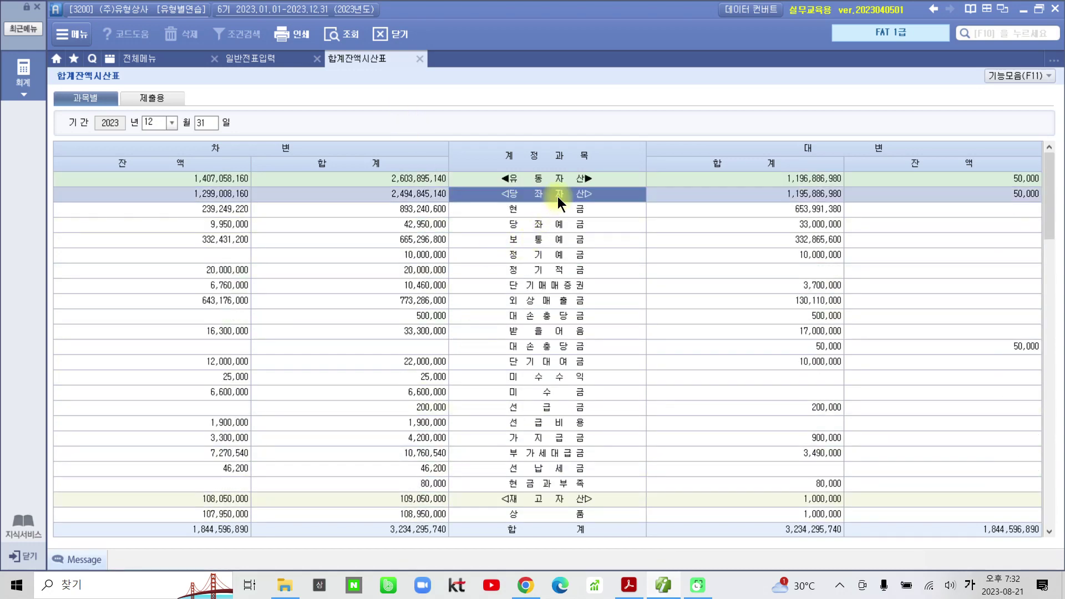
click(527, 469)
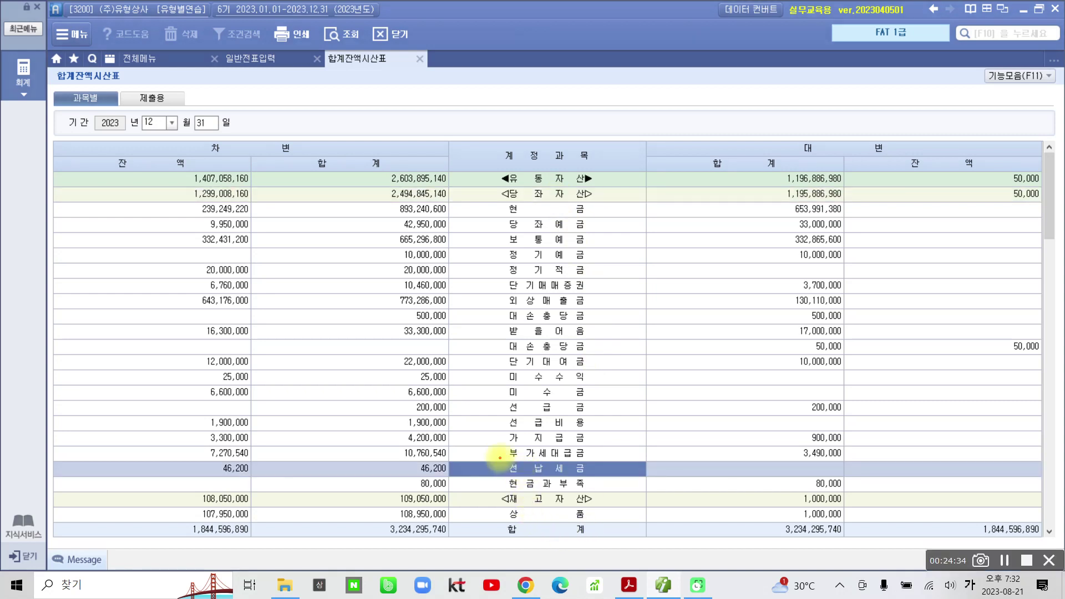
mouse_move(494, 459)
mouse_down()
mouse_move(625, 492)
mouse_move(628, 480)
mouse_up()
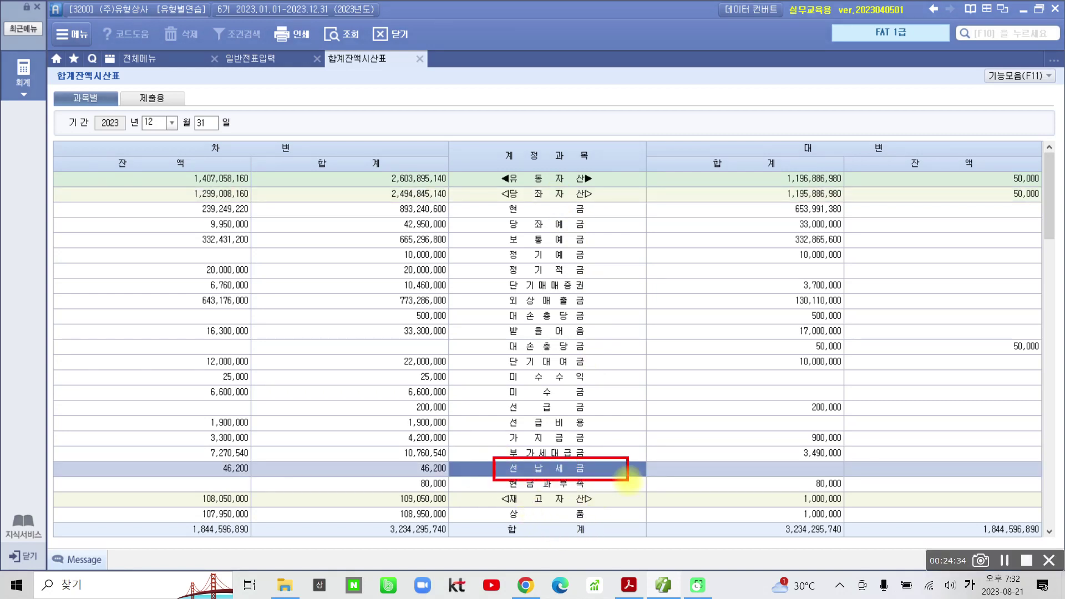
mouse_move(156, 461)
mouse_down()
mouse_move(157, 482)
mouse_move(242, 484)
mouse_move(270, 466)
mouse_move(150, 460)
mouse_up()
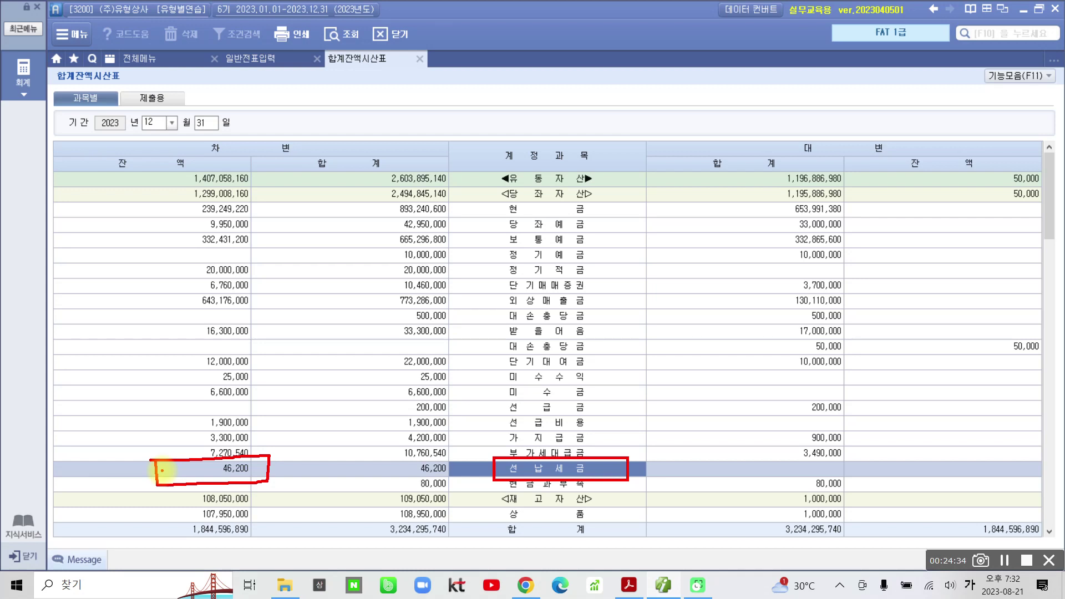
Handwrite 차) 법인세 above the 선납세금 debit balance and 대 beside the account name, and clear the marks
mouse_move(290, 447)
mouse_down()
mouse_move(333, 427)
mouse_move(321, 464)
mouse_move(355, 424)
mouse_move(391, 452)
mouse_move(396, 421)
mouse_move(425, 460)
mouse_up()
mouse_move(274, 385)
mouse_down()
mouse_move(249, 392)
mouse_move(280, 419)
mouse_up()
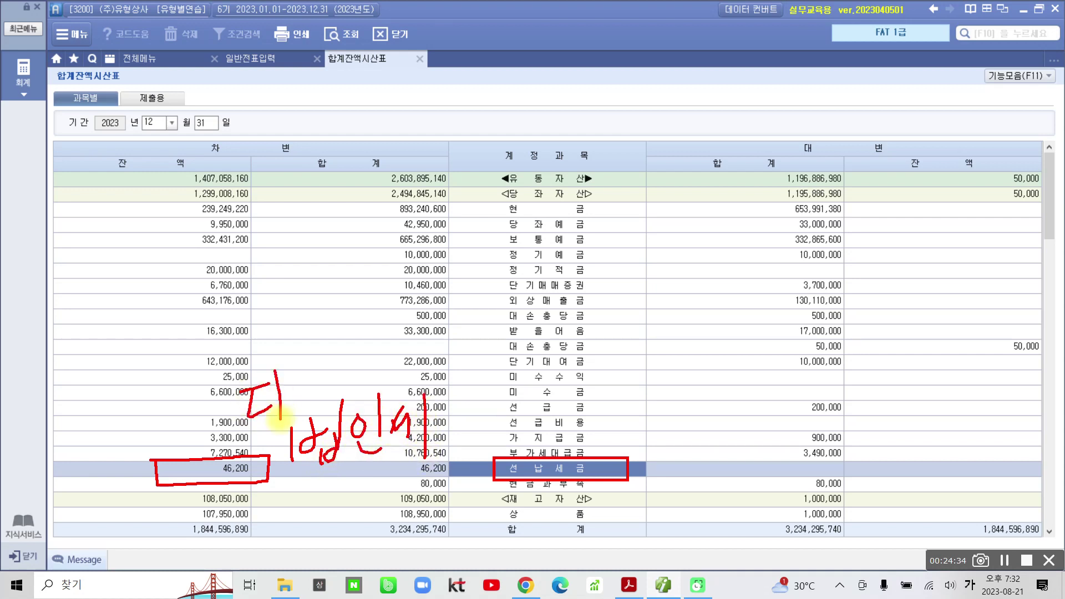
key(ctrl+z)
key(ctrl+z)
mouse_move(235, 357)
mouse_down()
mouse_move(251, 383)
mouse_move(242, 412)
mouse_move(267, 402)
mouse_up()
mouse_move(270, 358)
mouse_down()
mouse_move(272, 415)
mouse_move(289, 390)
mouse_move(274, 425)
mouse_up()
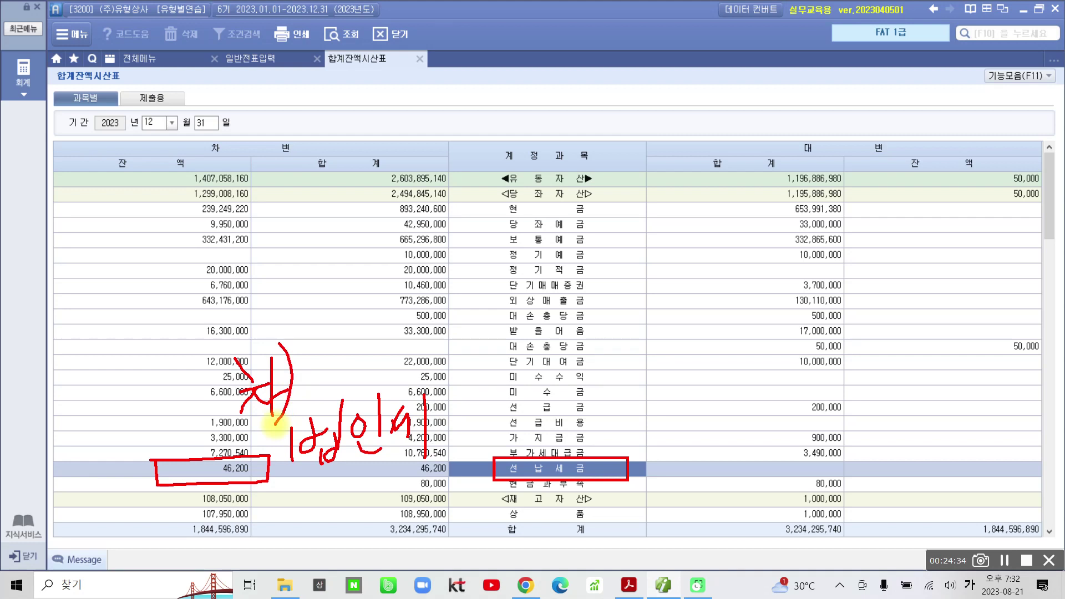
drag(624, 463, 657, 488)
drag(646, 473, 669, 472)
drag(672, 435, 664, 505)
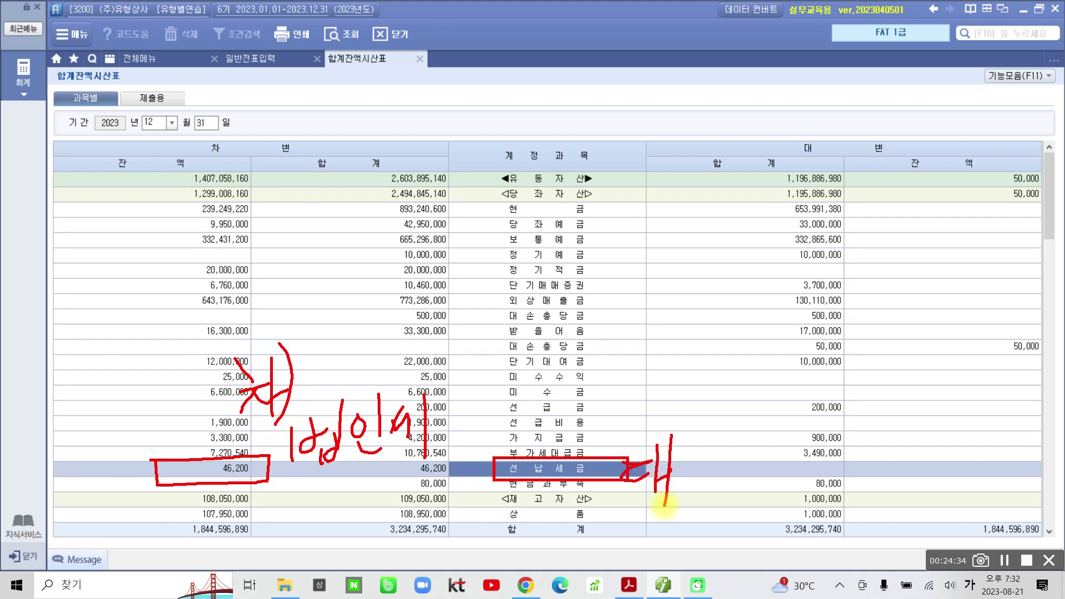
drag(674, 435, 664, 502)
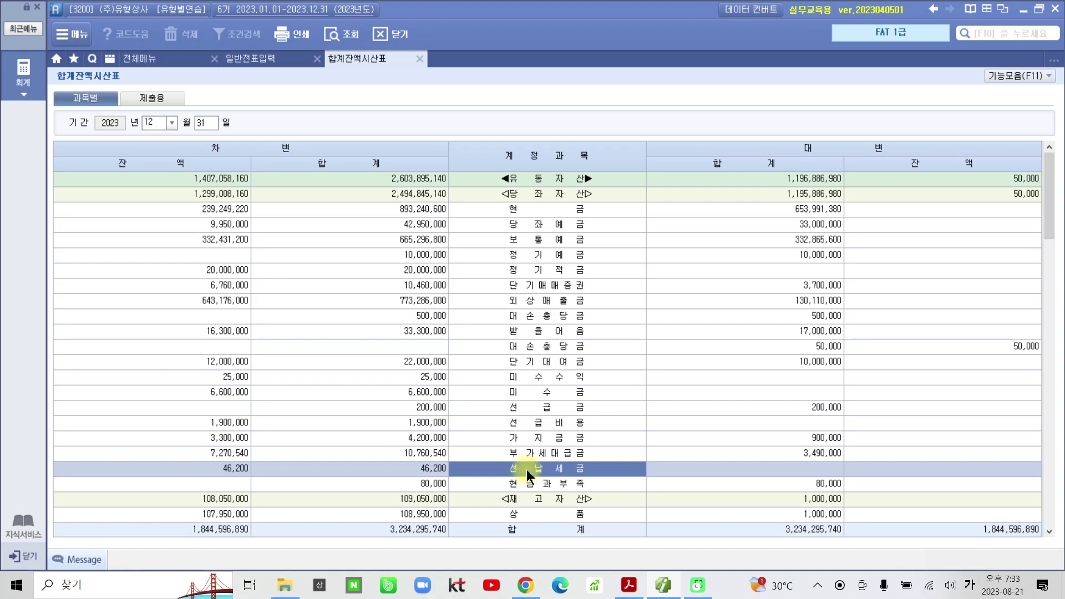
Select the 선납세금 debit balance, check problem 5 in the PDF, and return to the trial balance in Smart A
click(208, 470)
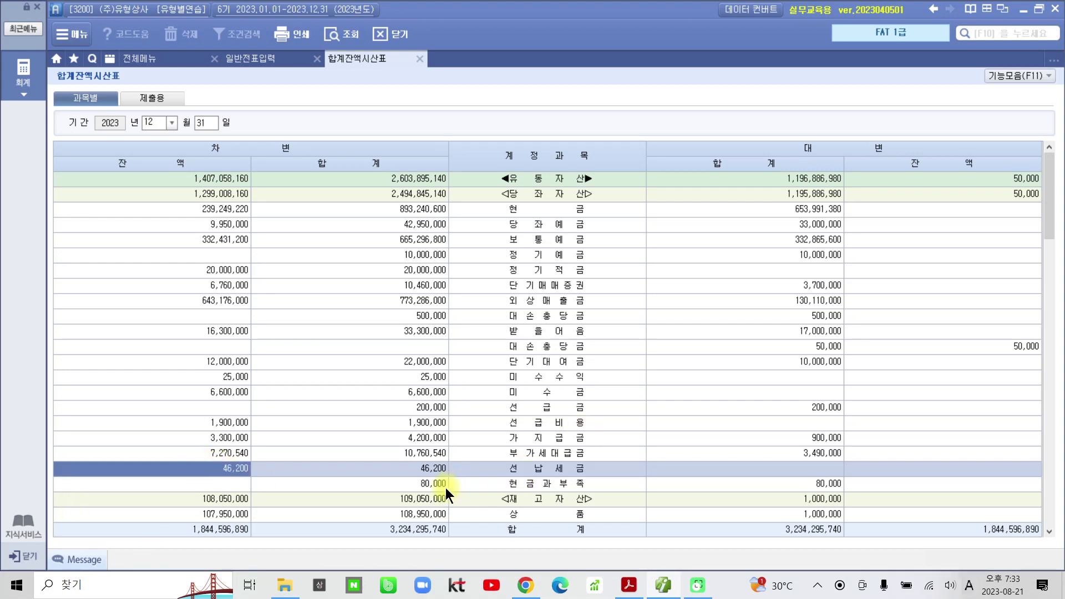
click(665, 592)
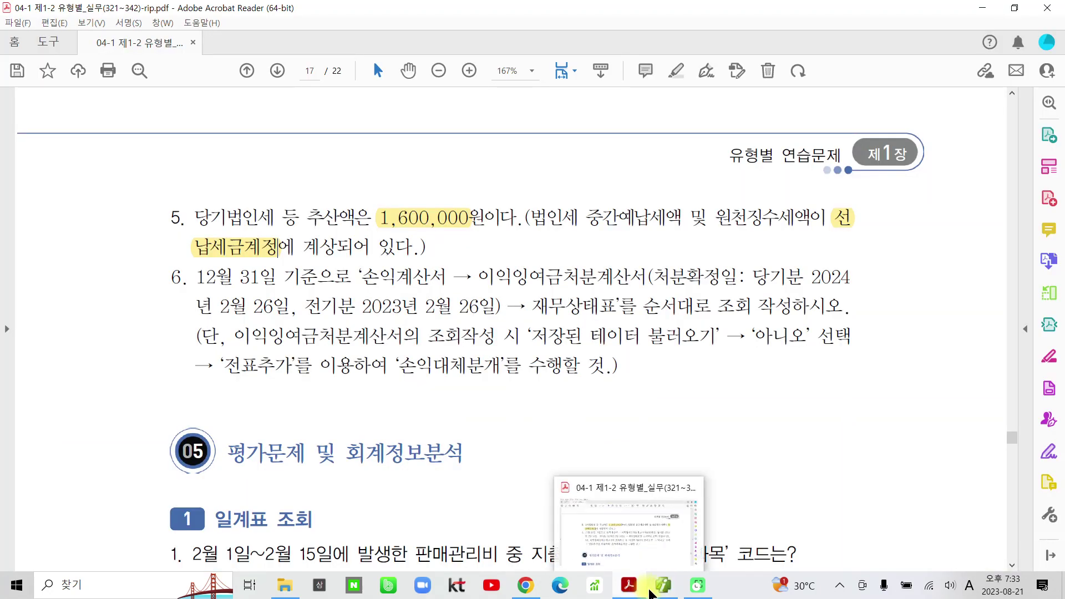
click(663, 588)
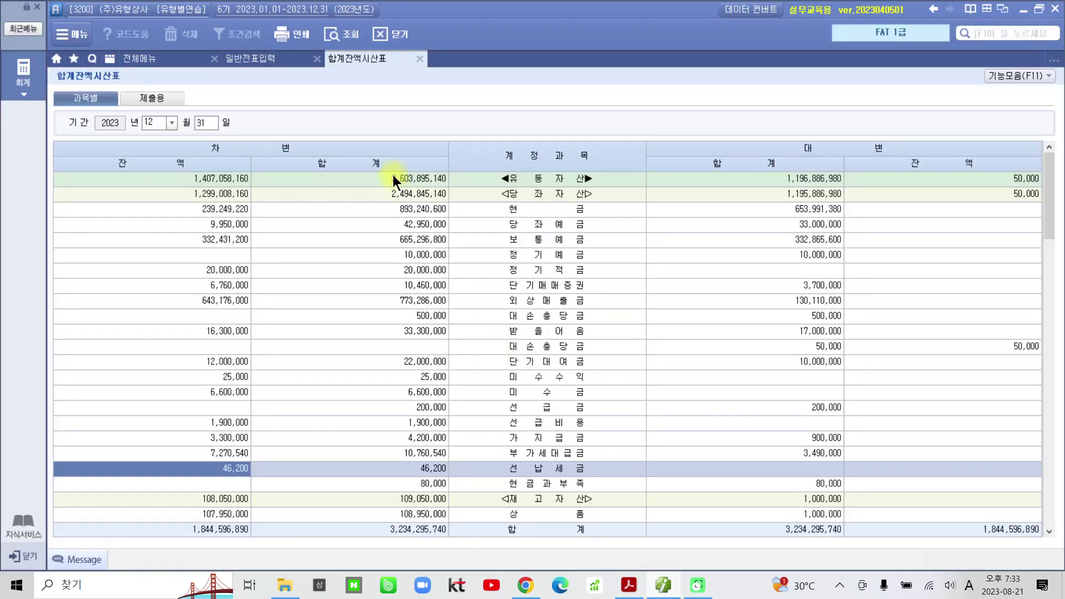
In 일반전표입력, start a new December 31 debit line for account 998 법인세등
click(274, 64)
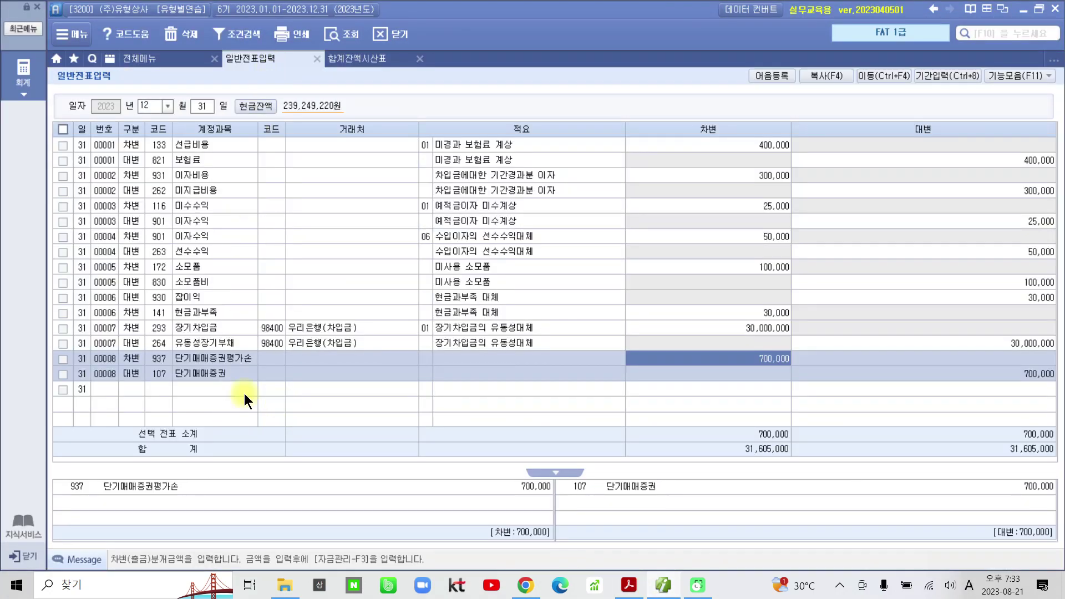
click(135, 387)
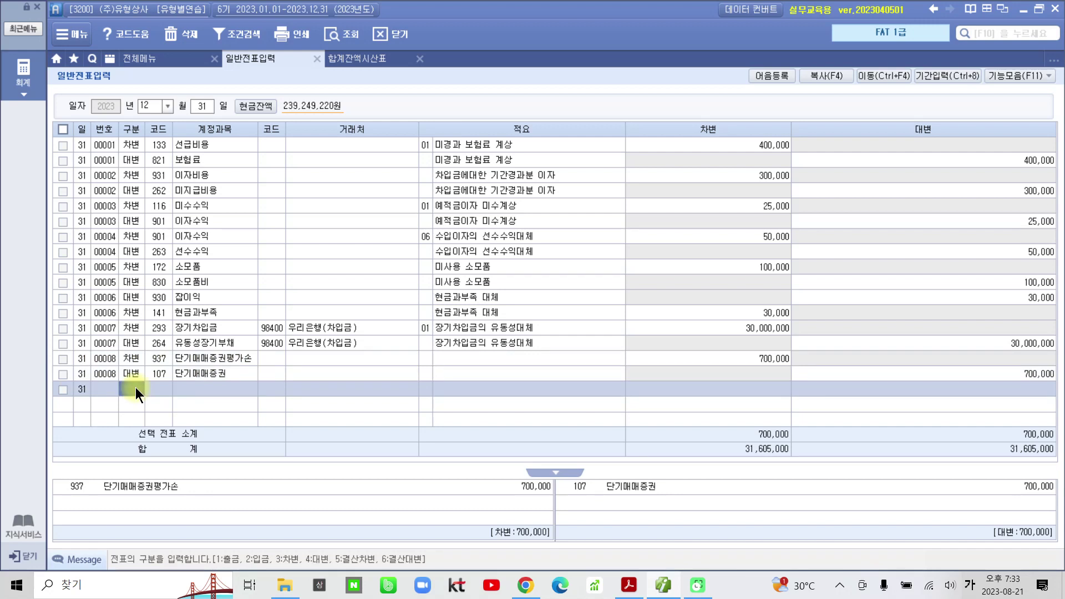
text(3)
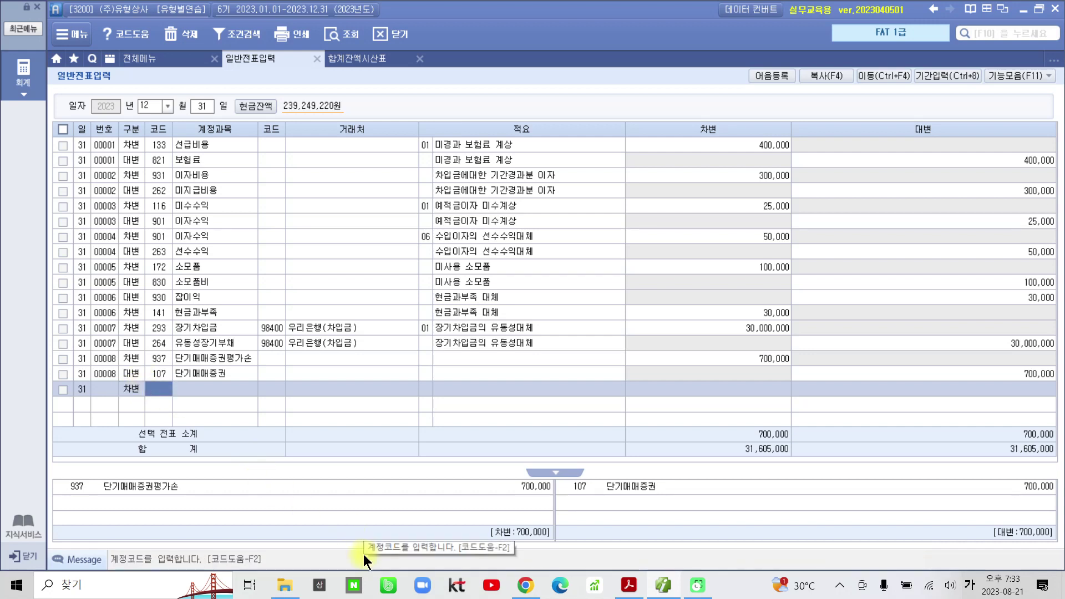
text(법인)
key(Return)
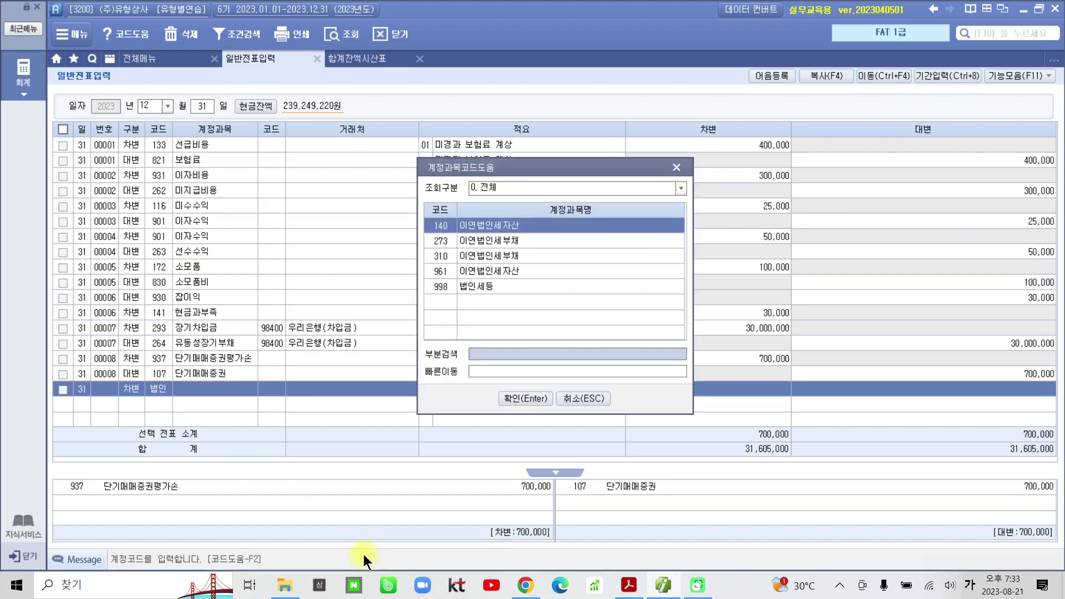
key(Down)
key(Down)
key(Down)
key(Down)
key(Return)
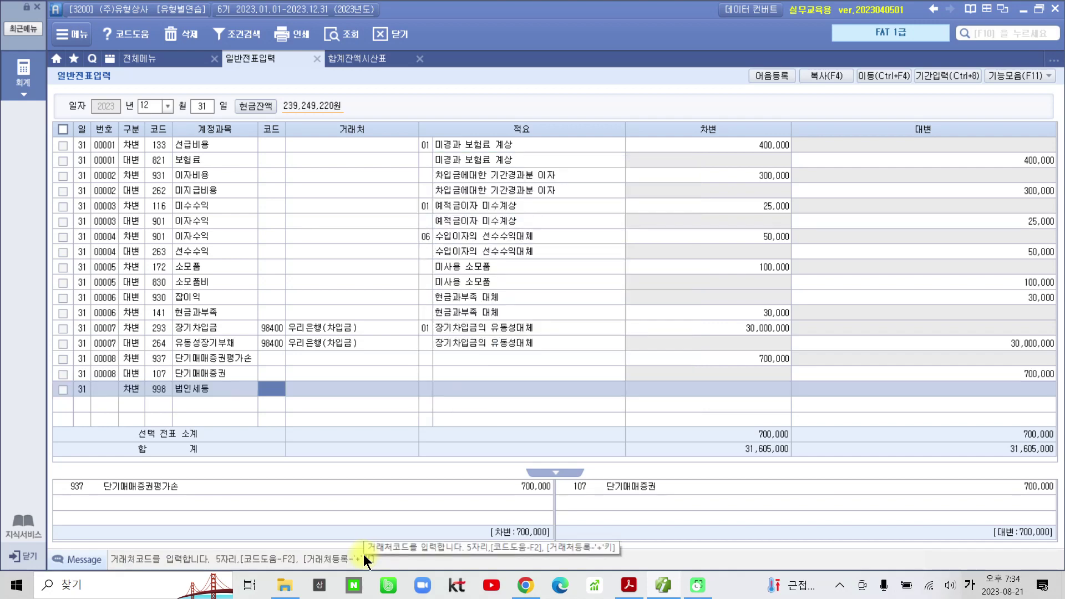
Leave the 법인세등 line's trading partner blank, enter the description 선납세금 대체, and set the debit to 46,200
key(Return)
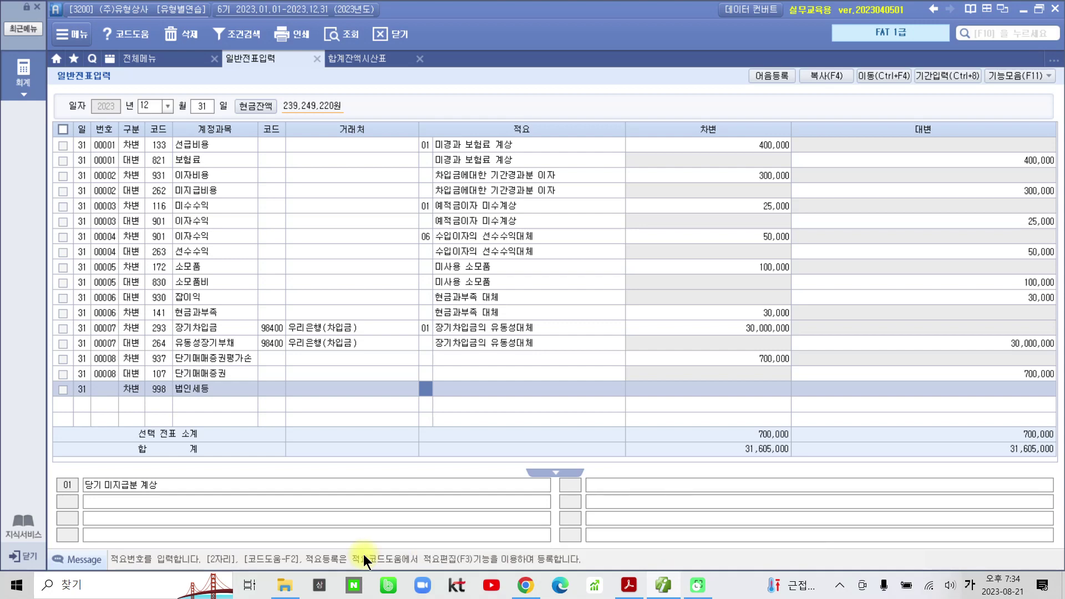
key(Return)
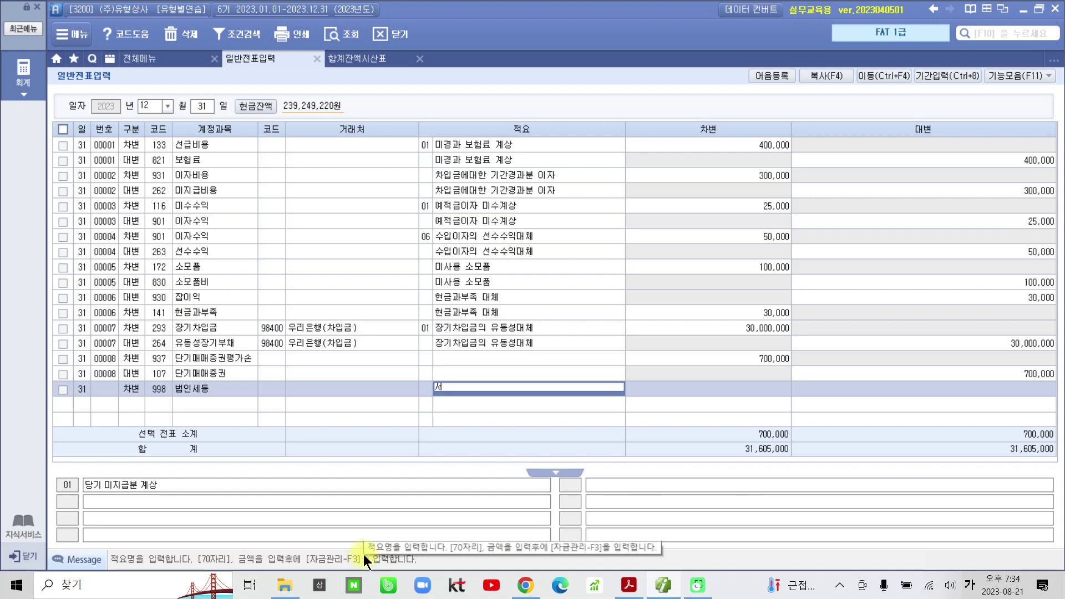
text(선)
text(납ㅅ)
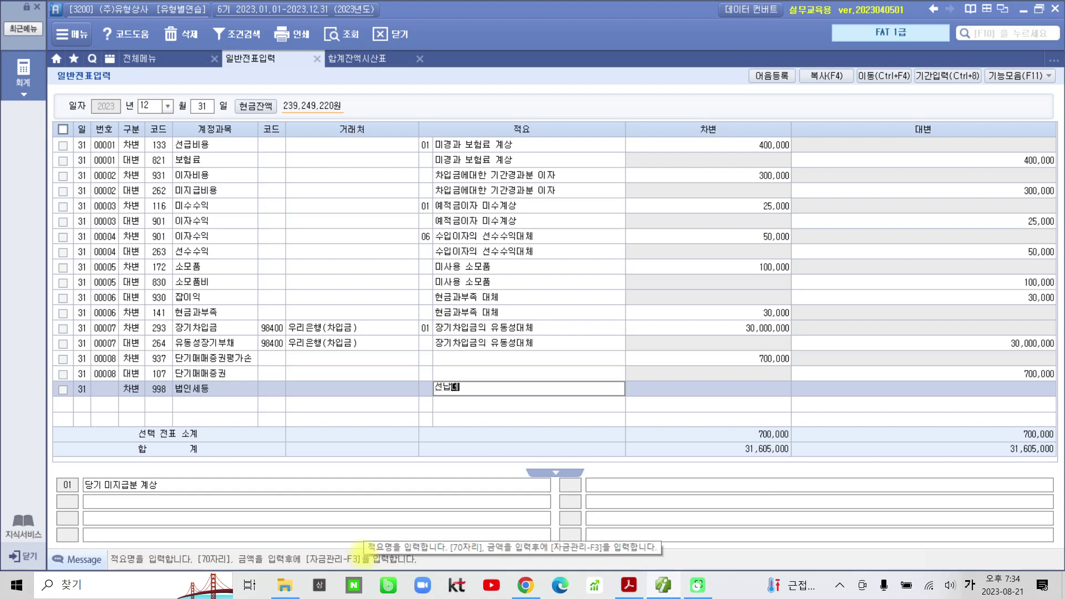
text(ㅔ금 대체)
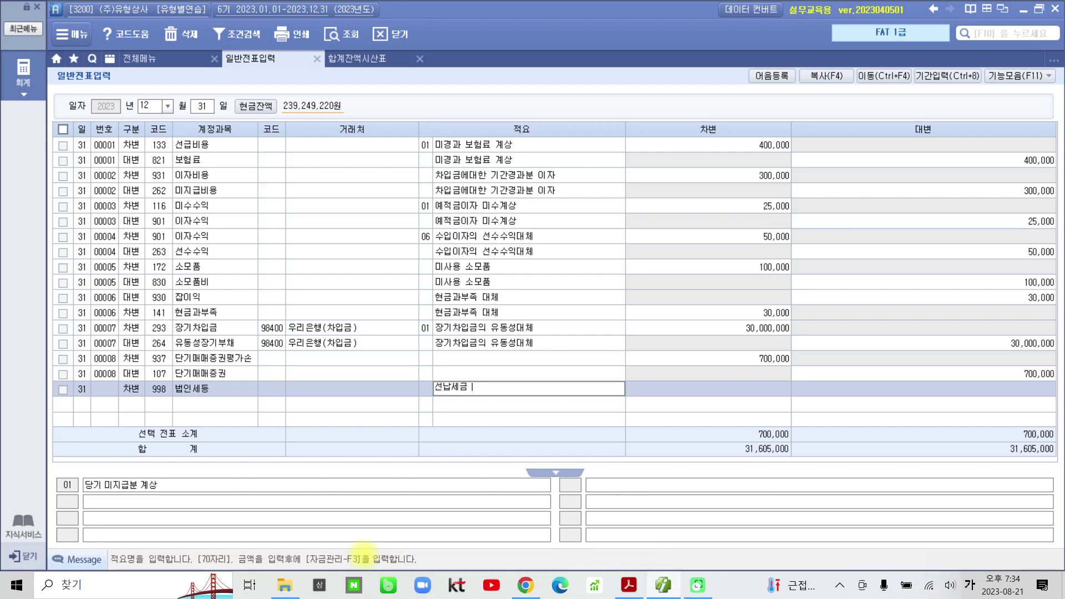
key(Return)
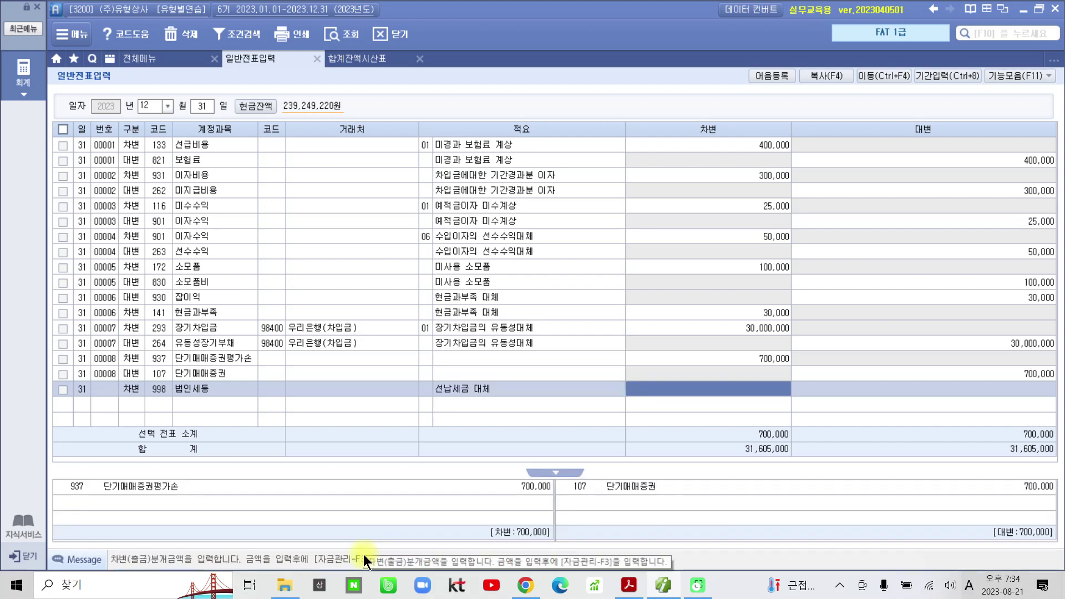
text(46200)
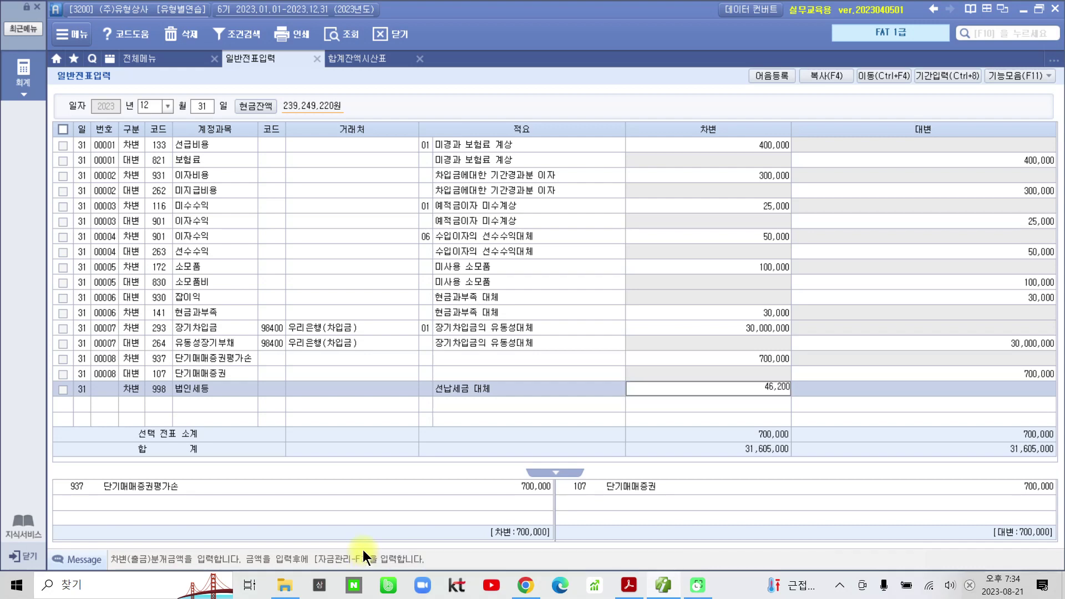
key(Return)
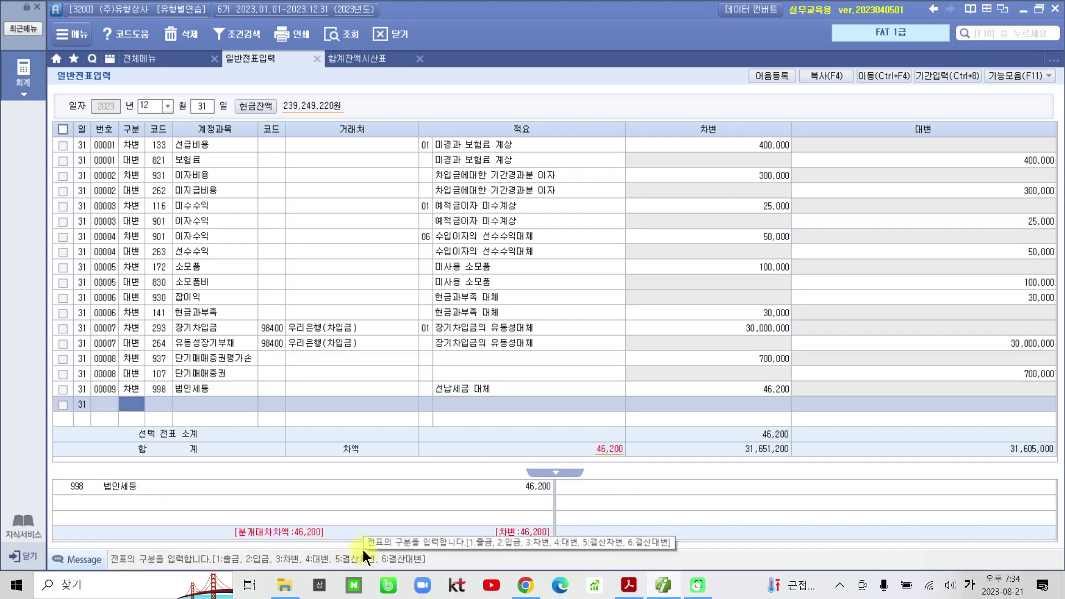
Add a credit line for account 136 선납세금 with description 04 당기법인세등 대체 and amount 46,200
text(4)
key(Return)
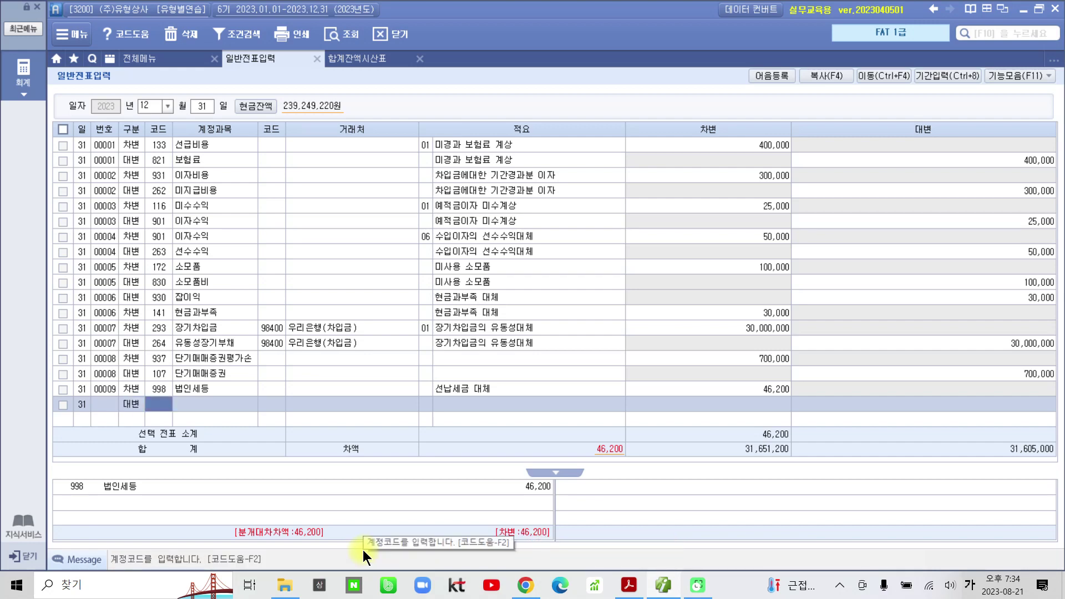
text(136)
key(Return)
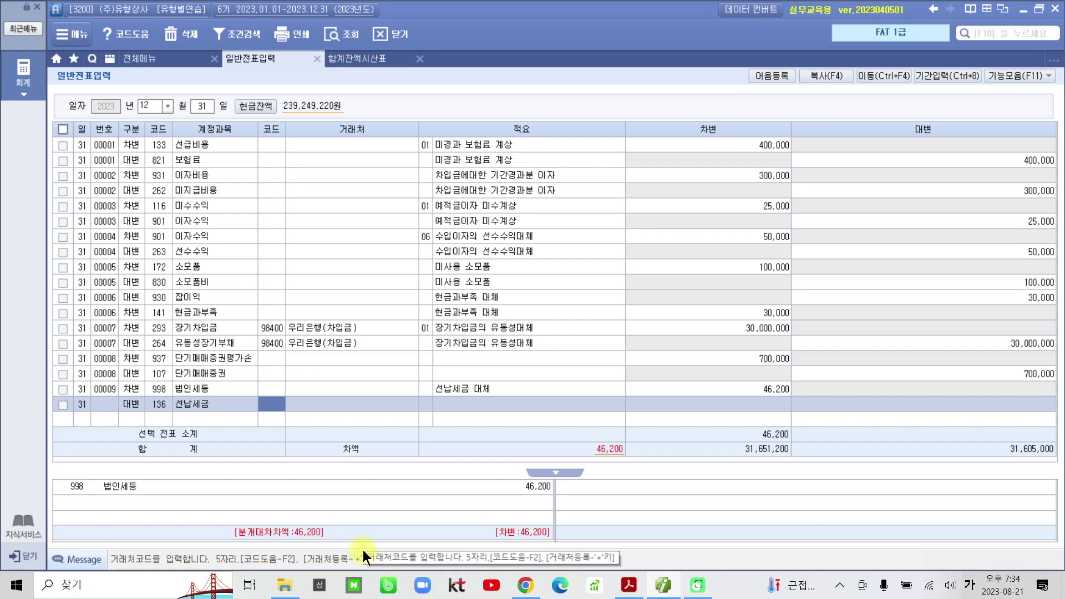
key(Return)
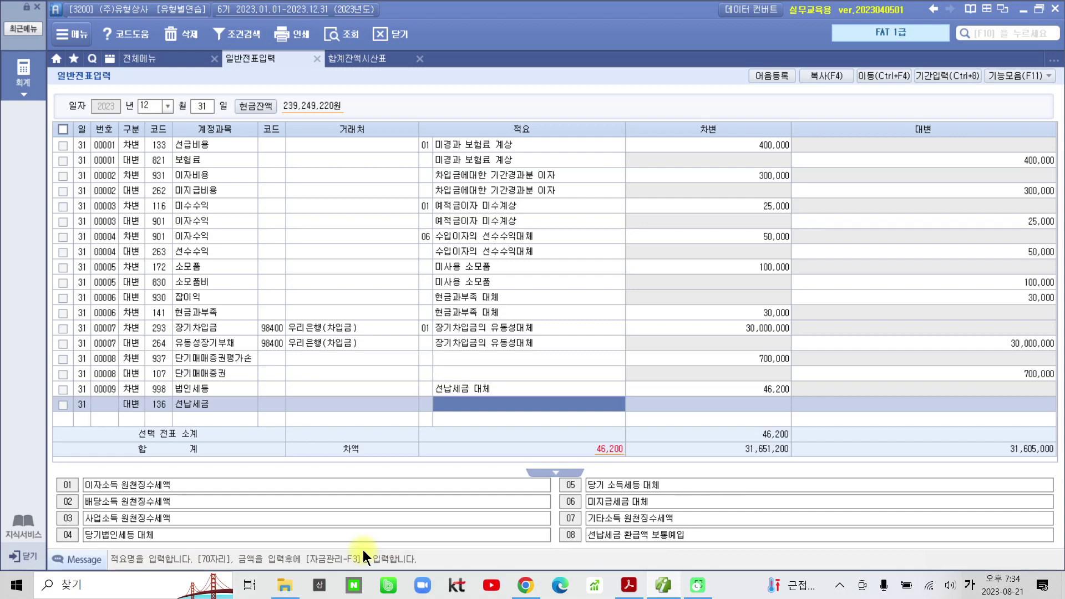
key(Left)
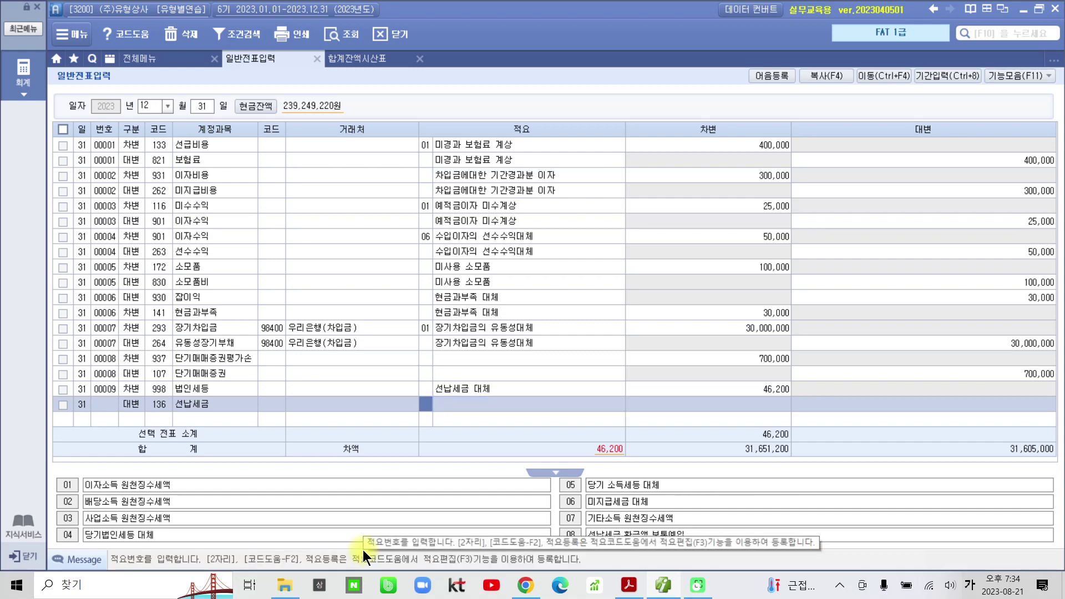
text(4)
key(Return)
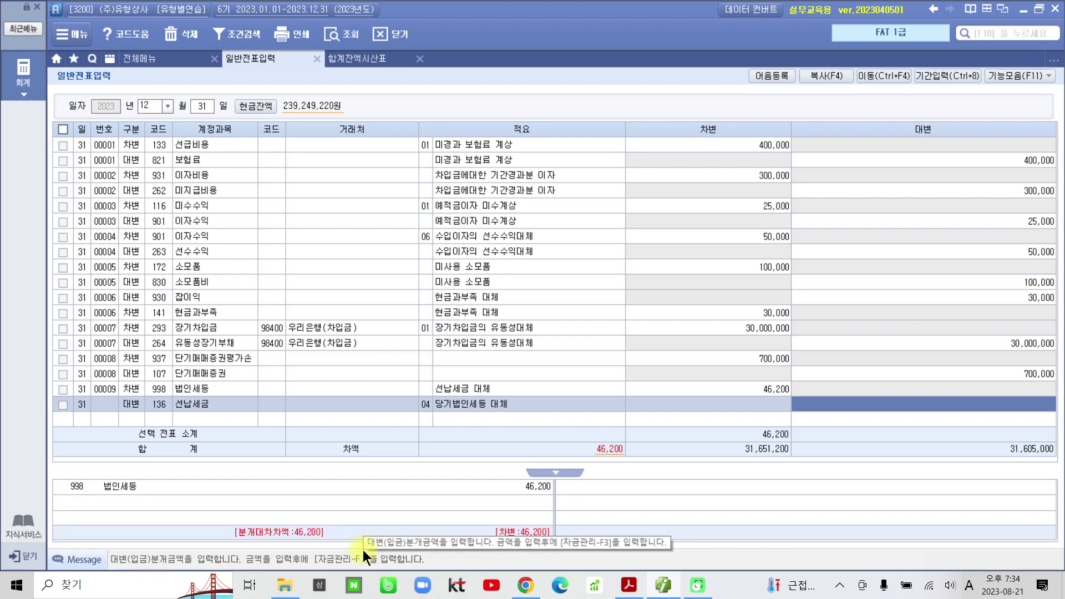
text(46200)
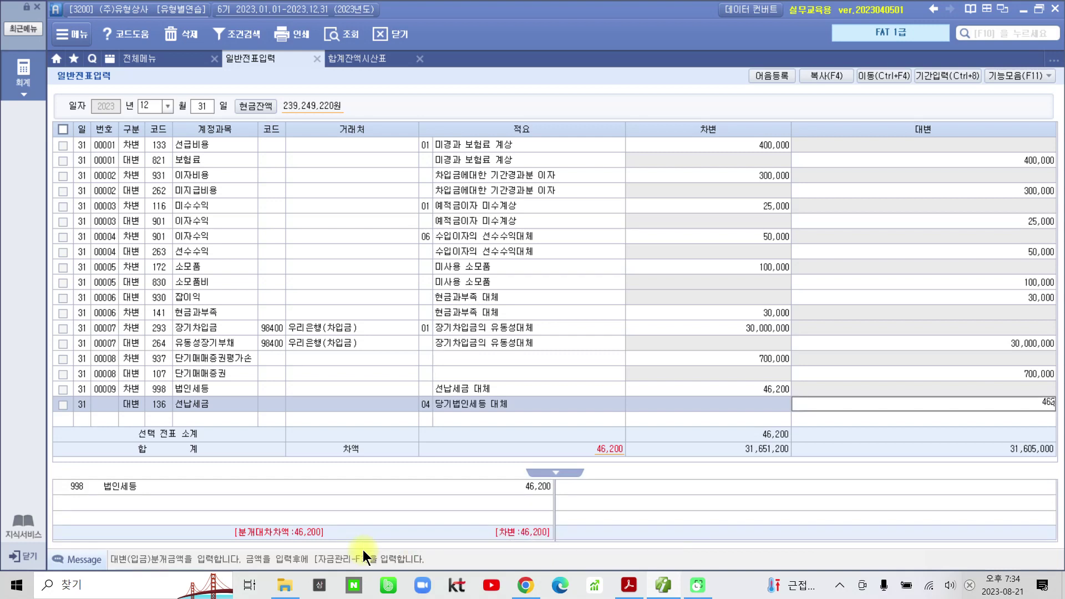
key(Return)
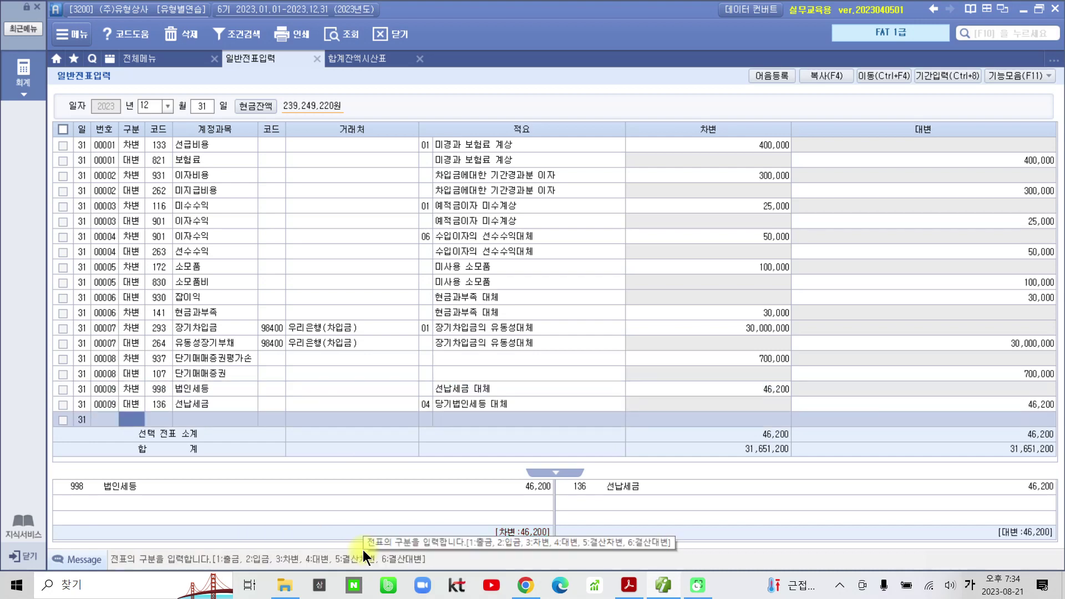
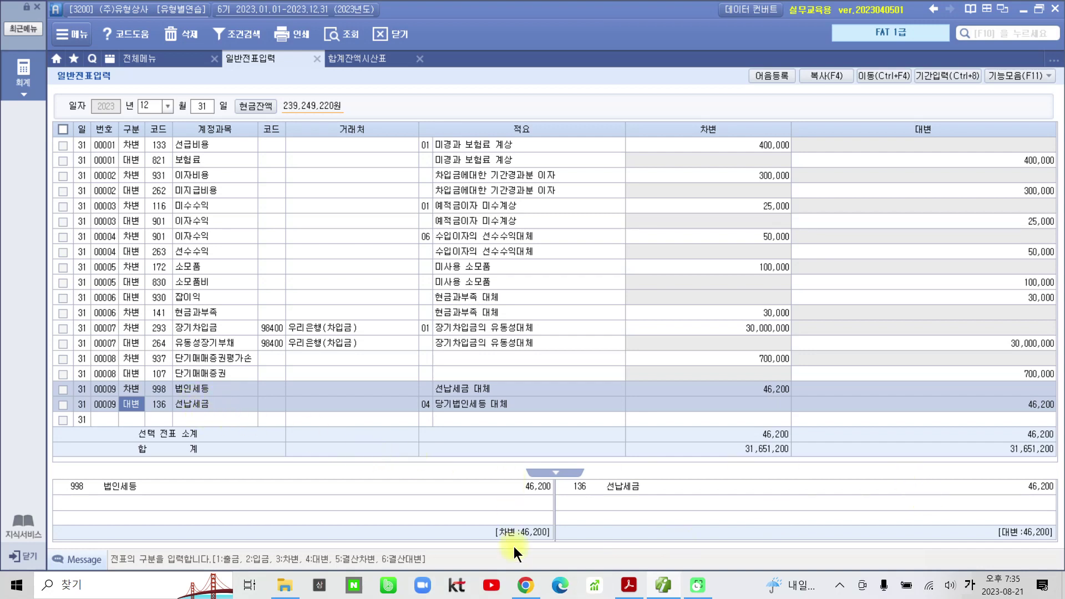
Read problems 5 and 6 and the 결산자료입력 automatic closing items in the PDF in Acrobat Reader
click(629, 585)
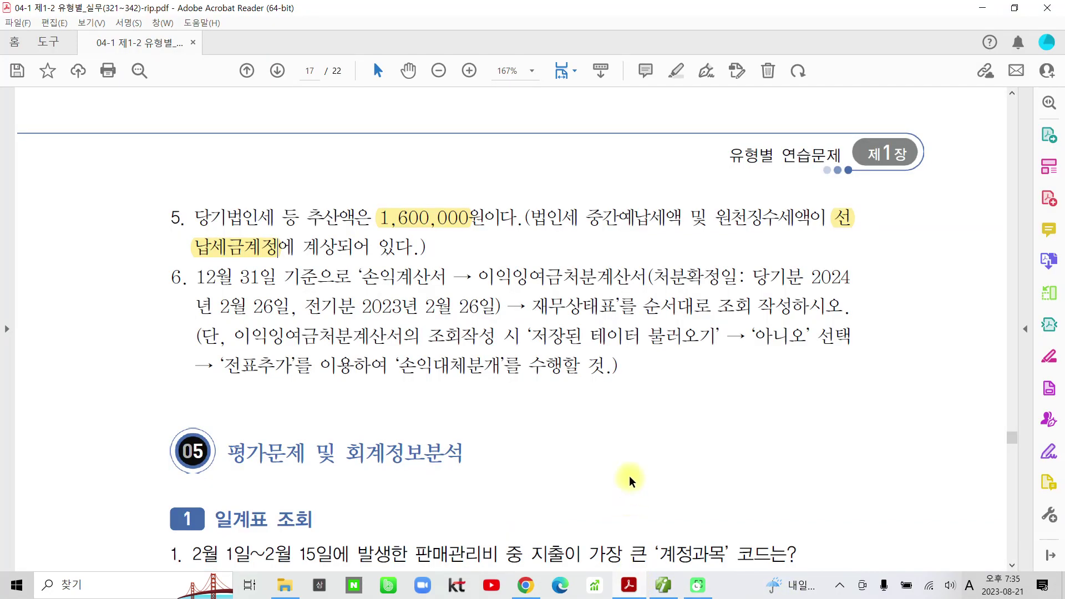
scroll(605, 427, down, 1)
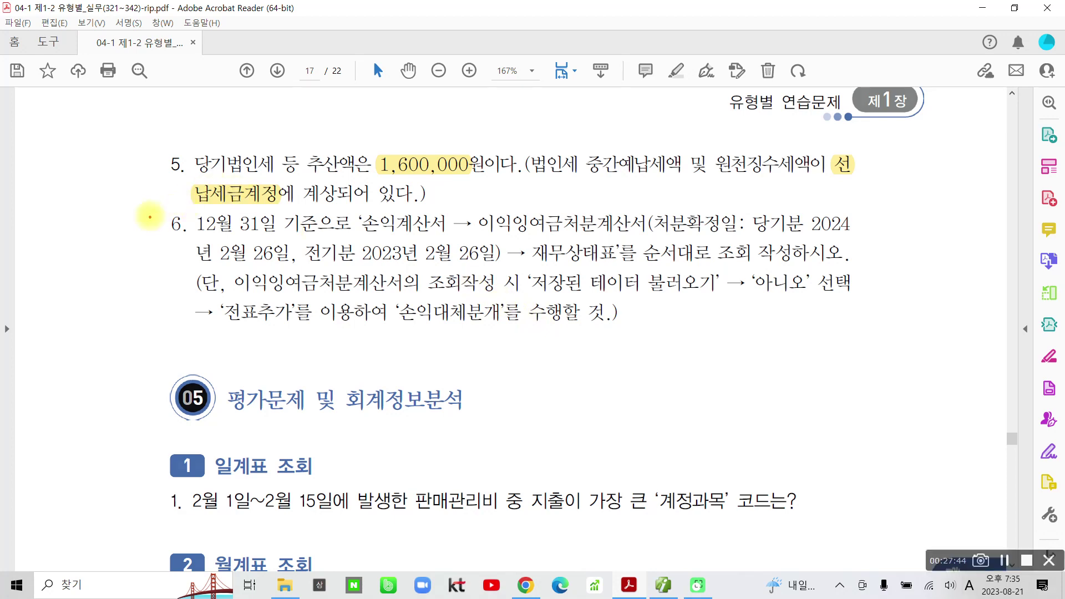
mouse_move(150, 214)
mouse_down()
mouse_move(351, 282)
mouse_move(915, 339)
mouse_up()
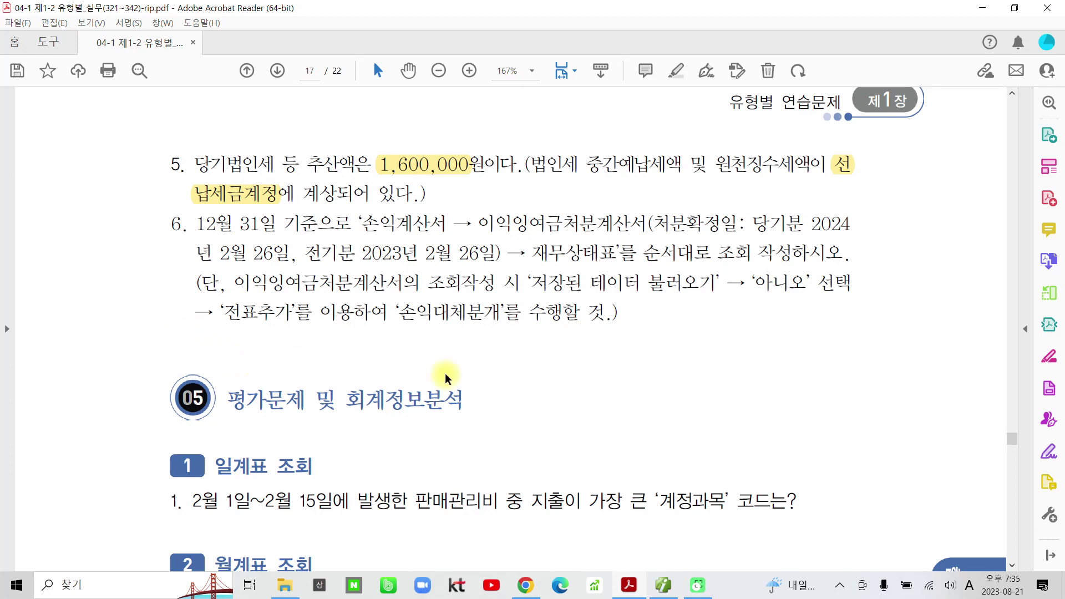
scroll(484, 381, up, 2)
scroll(485, 382, up, 10)
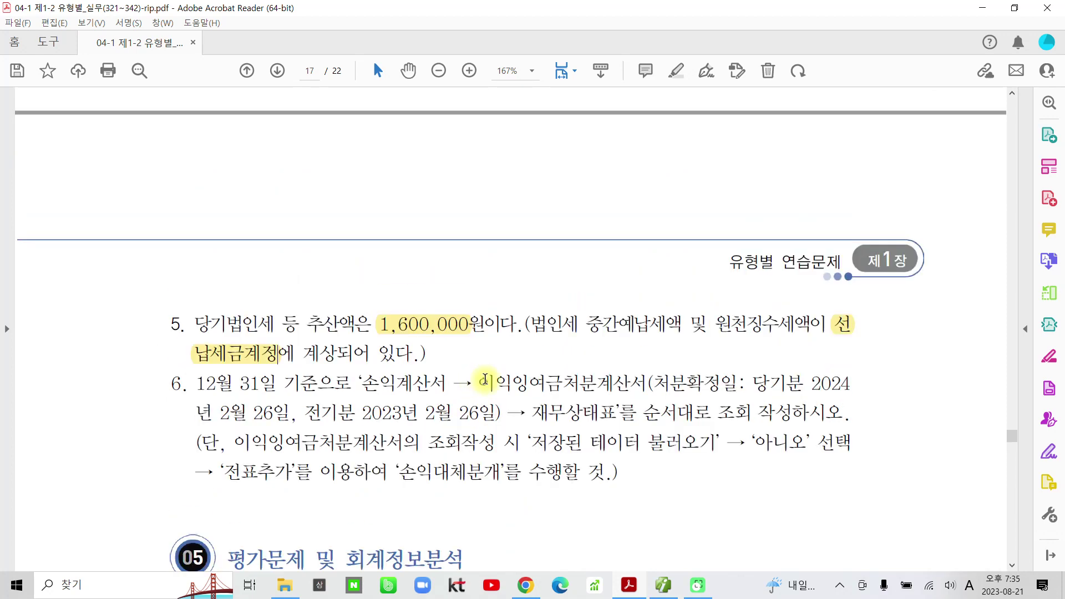
scroll(498, 373, up, 5)
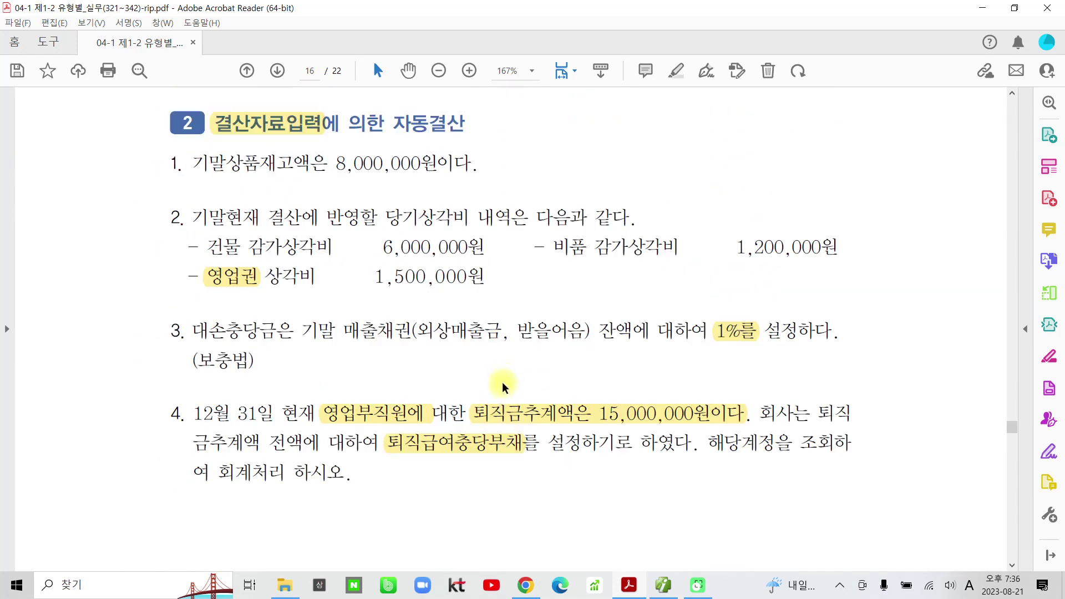
Switch back to Smart A, open 결산자료입력, and set the closing period from month 01 to month 12
click(657, 589)
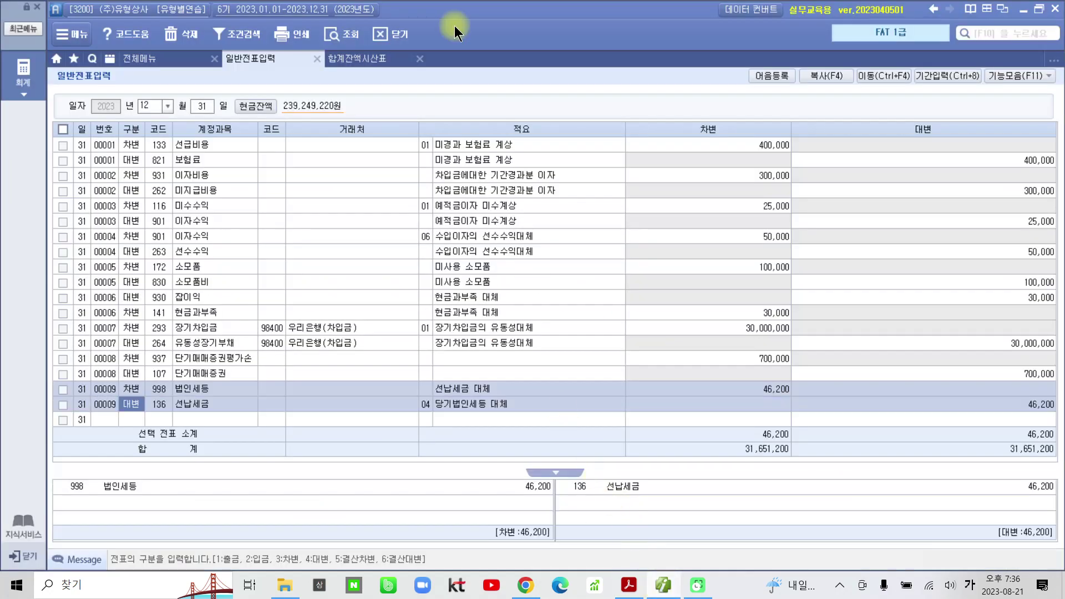
click(139, 58)
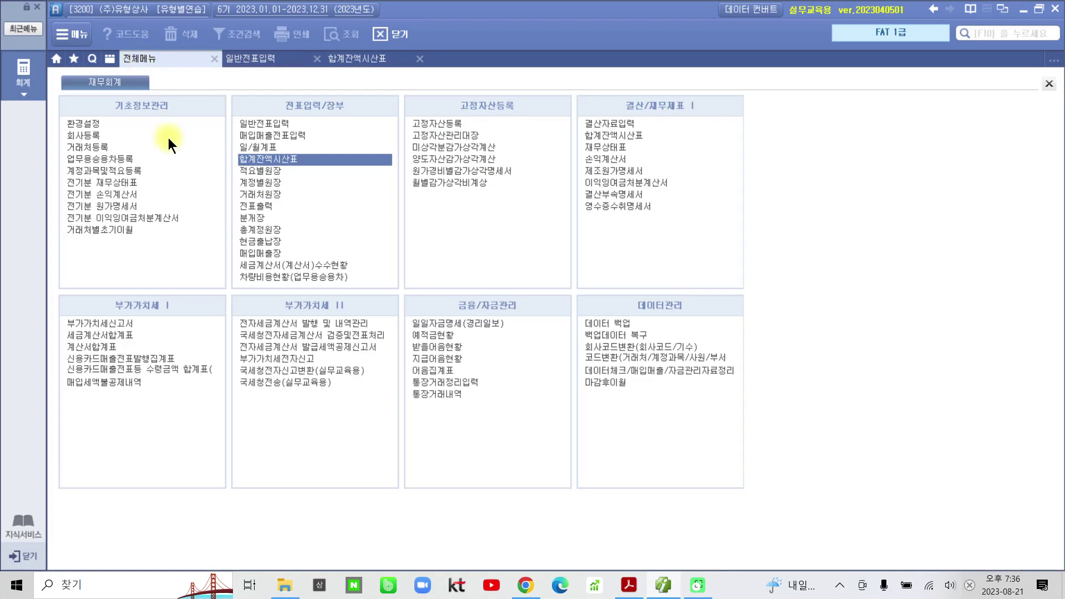
key(ctrl+2)
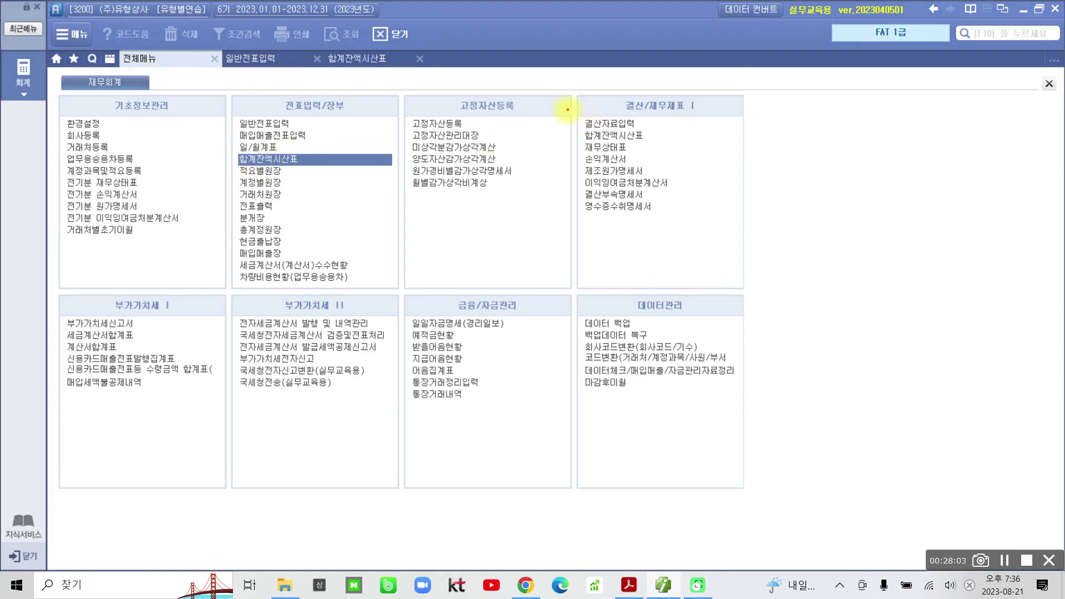
mouse_move(568, 110)
mouse_down()
mouse_move(643, 133)
mouse_move(682, 132)
mouse_move(716, 110)
mouse_up()
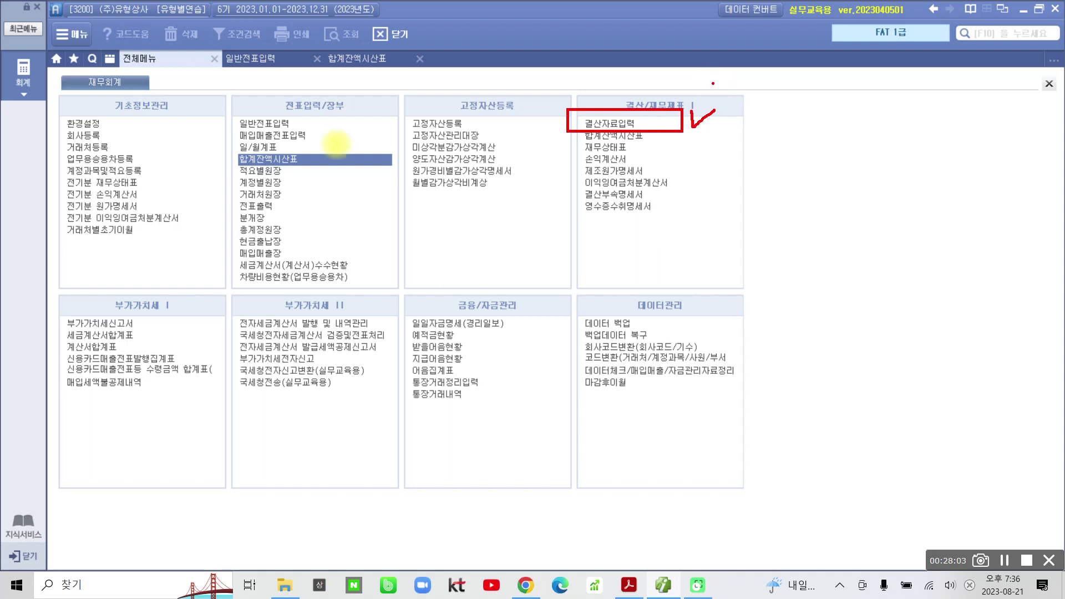
key(ctrl+2)
click(630, 125)
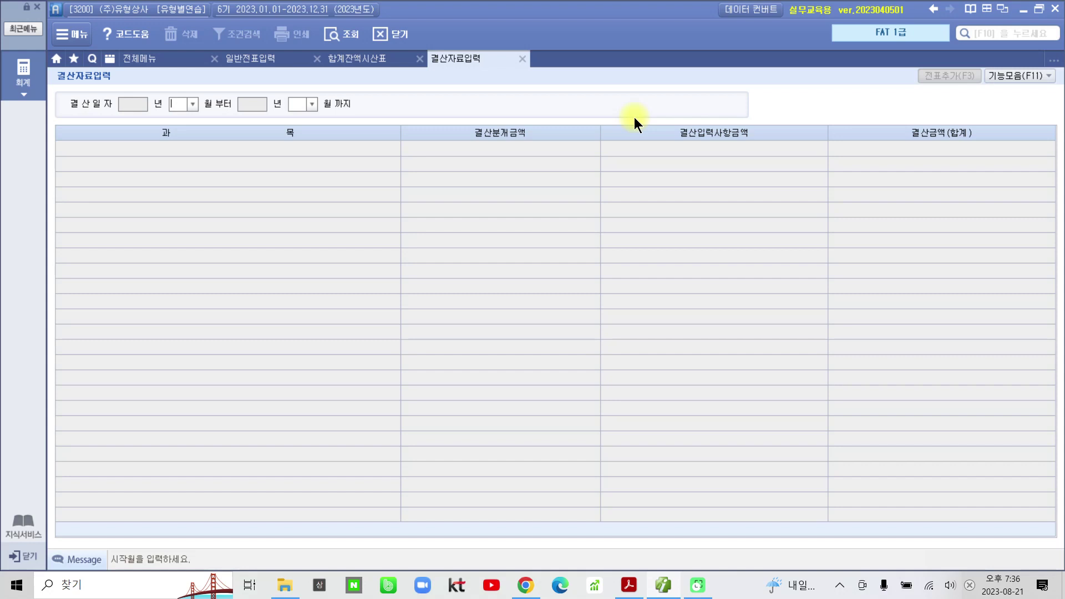
text(1)
key(Return)
text(12)
key(Return)
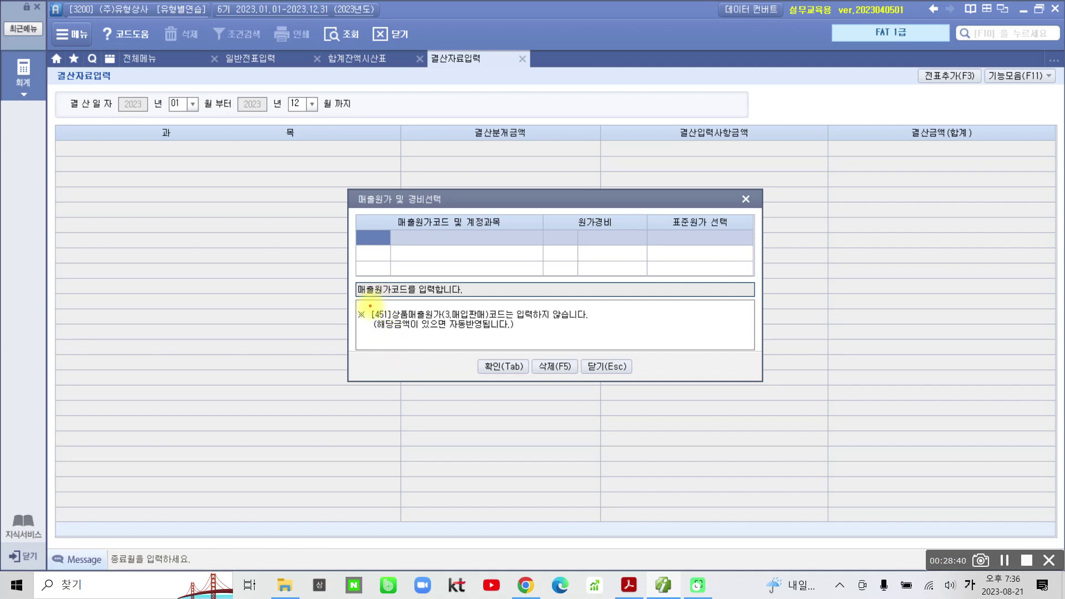
Confirm the 매출원가 및 경비선택 dialog without entering any cost-of-sales code
drag(371, 305, 446, 323)
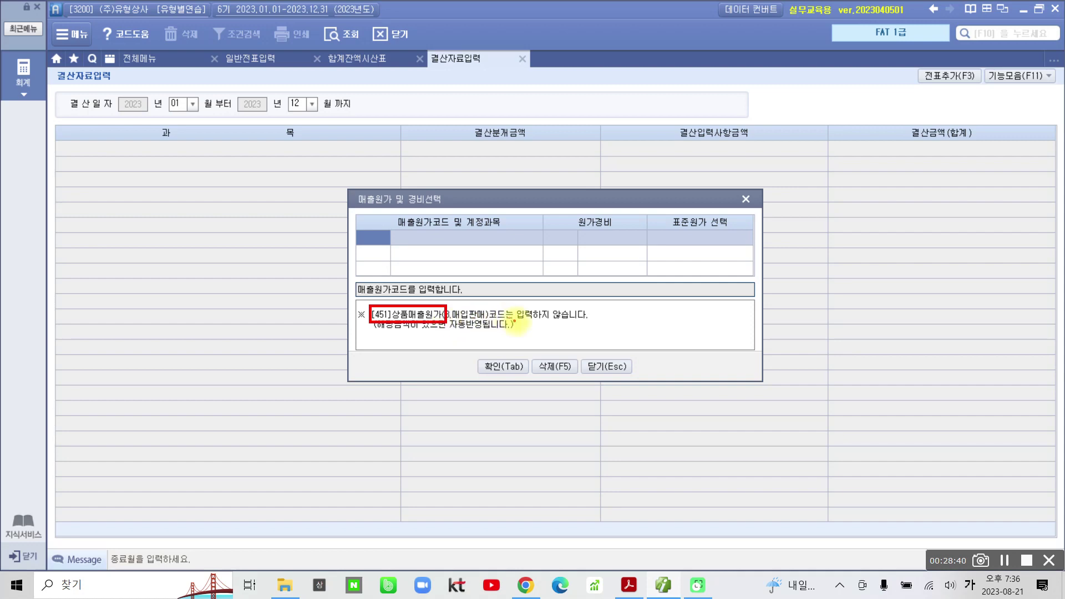
drag(514, 319, 615, 322)
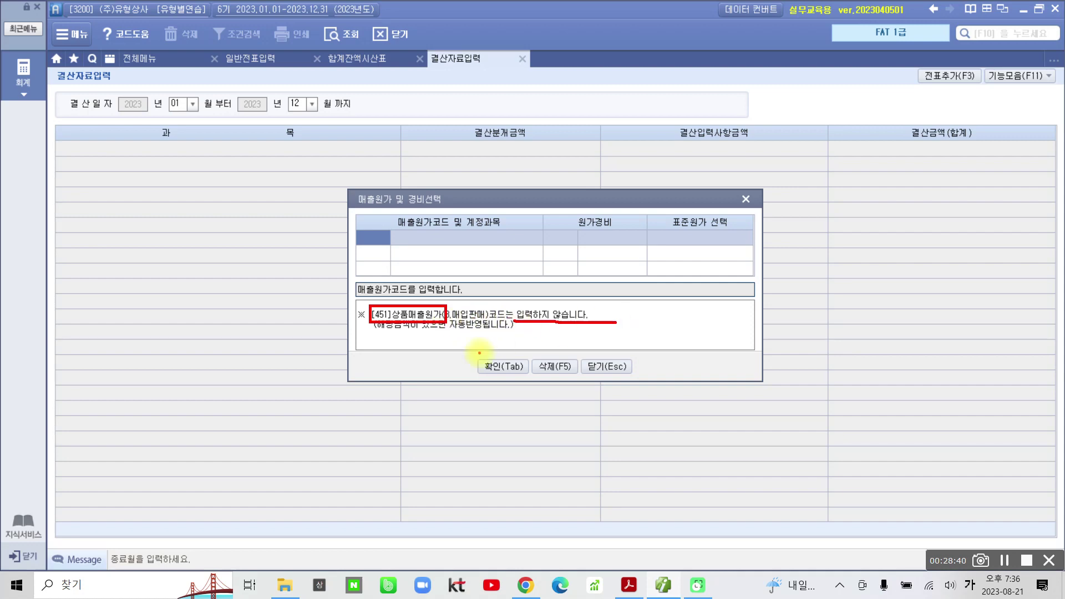
drag(480, 353, 509, 344)
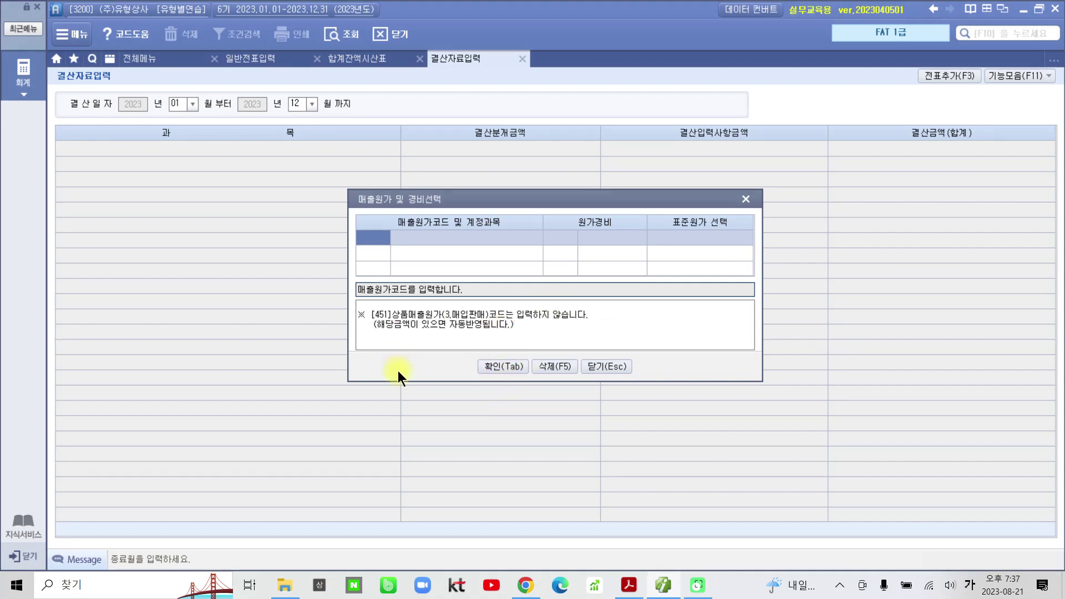
click(492, 368)
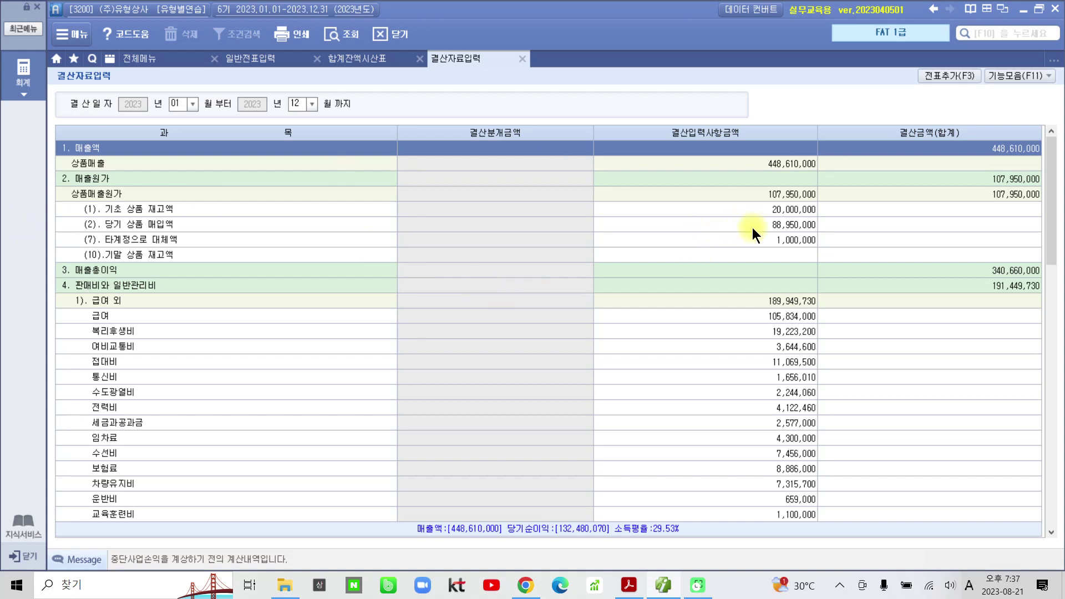
Enter 8,000,000 as the 기말 상품 재고액 under 상품매출원가
key(Down)
key(Down)
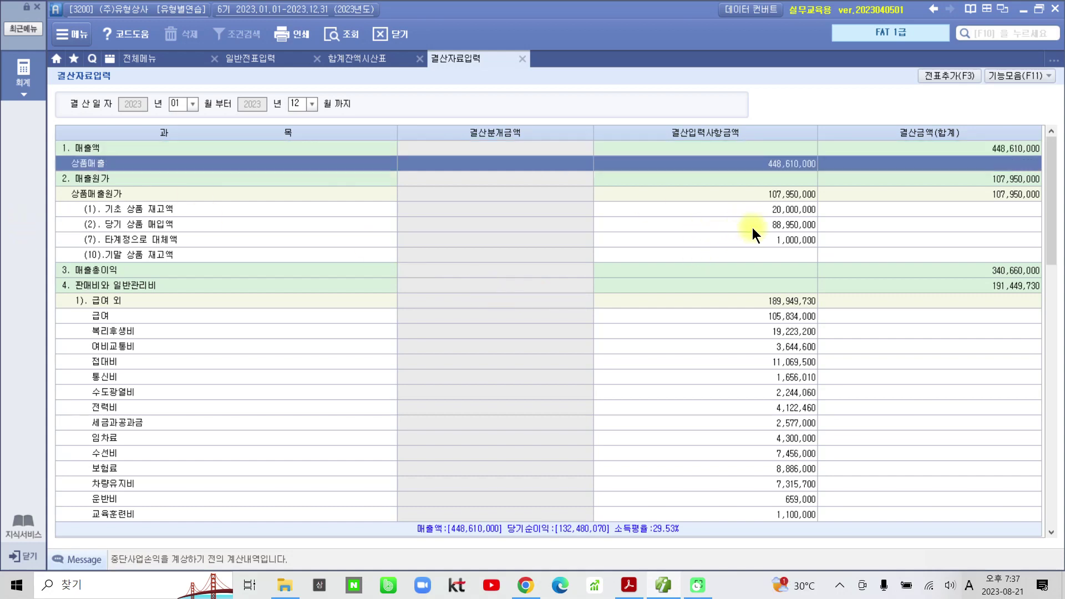
key(Down)
key(Down)
key(Down)
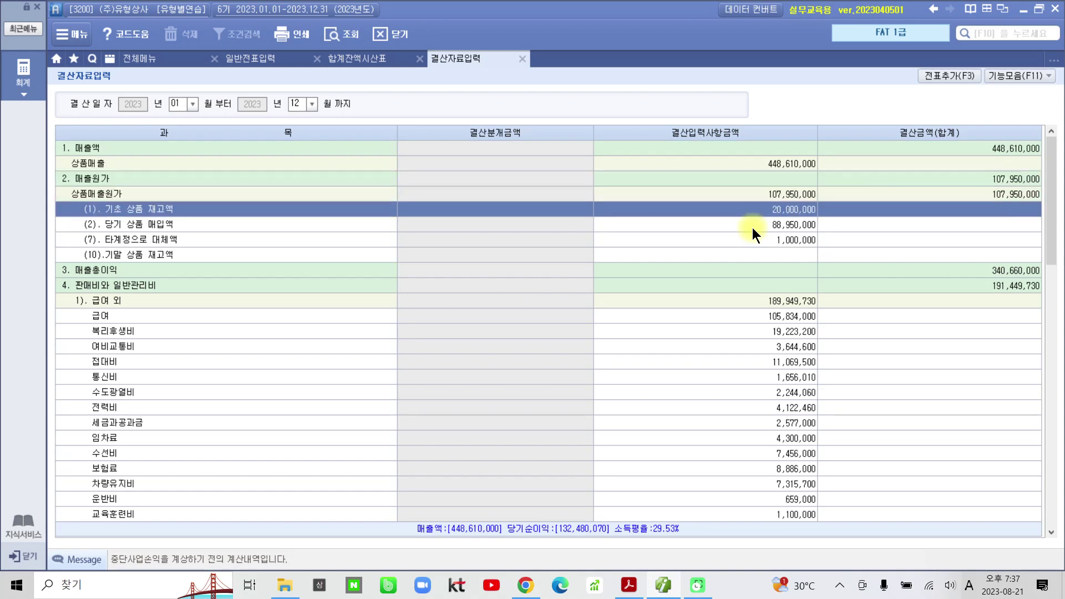
key(Down)
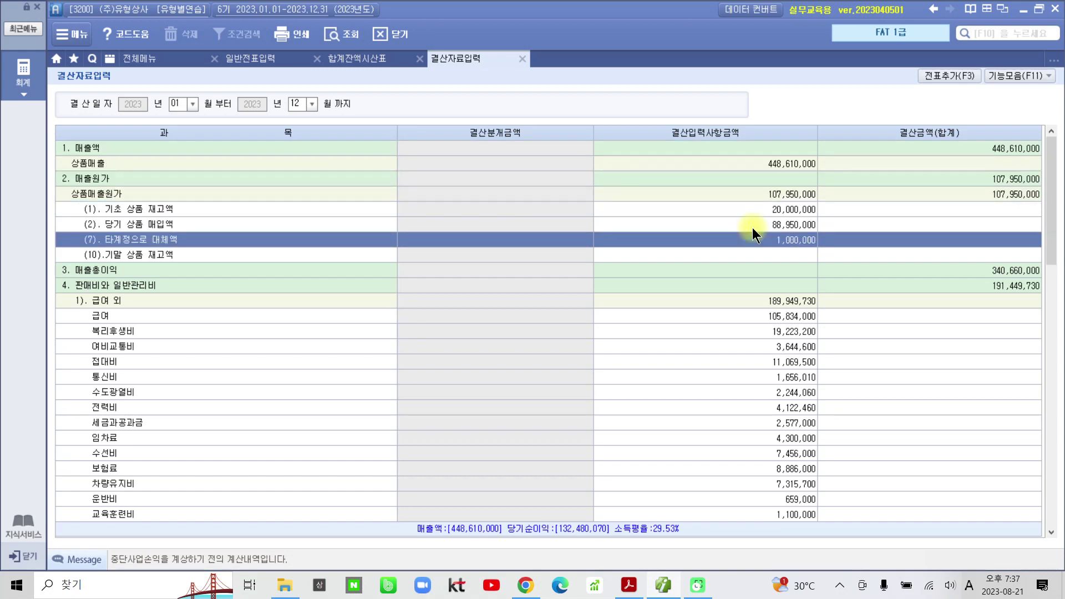
key(Down)
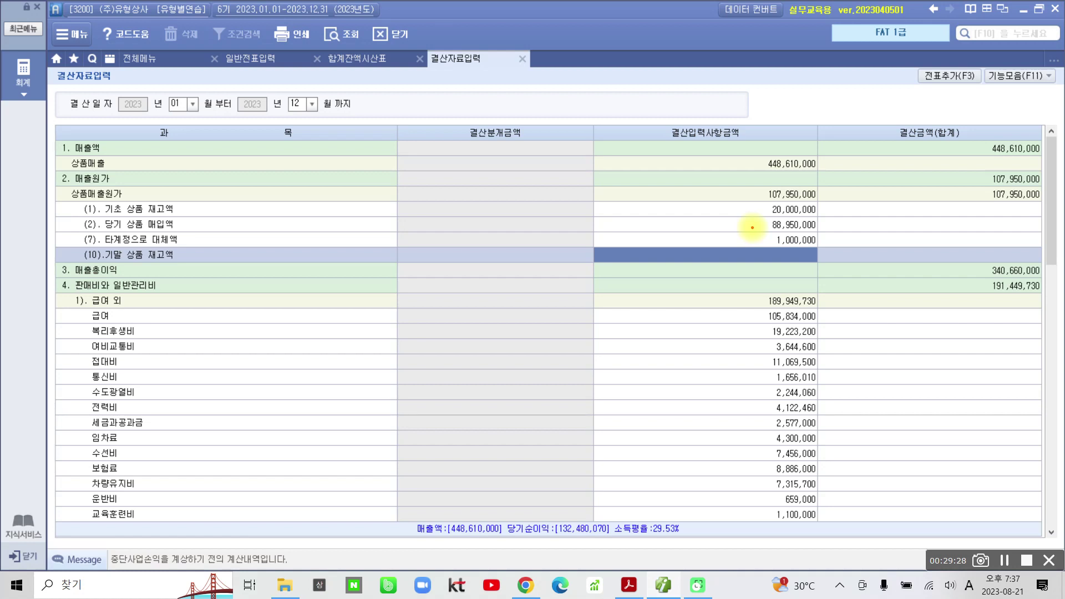
mouse_move(752, 228)
mouse_down()
mouse_move(740, 218)
mouse_move(744, 236)
mouse_up()
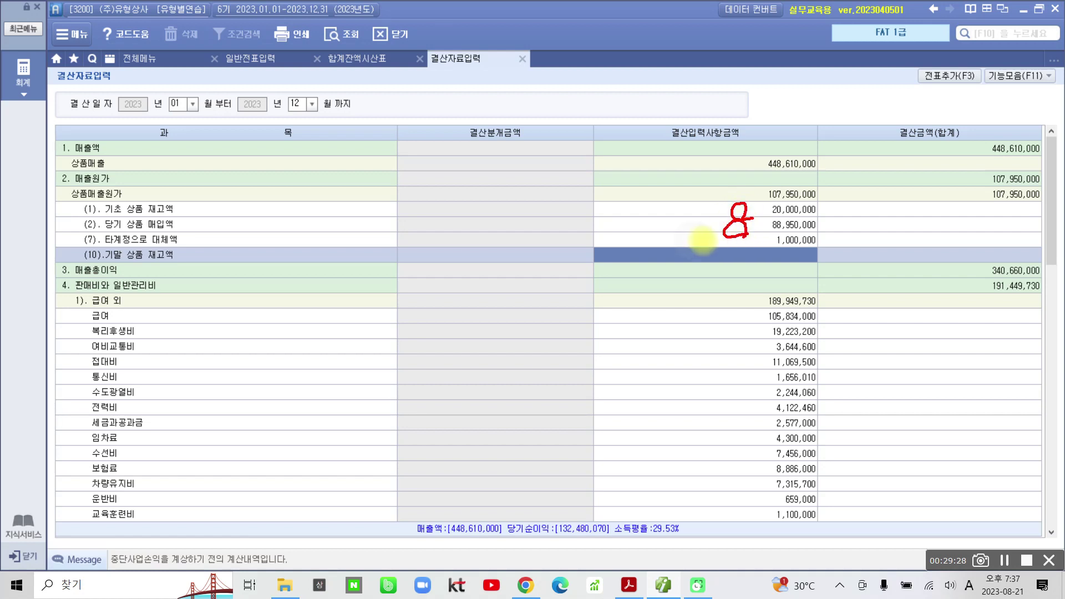
mouse_move(684, 241)
mouse_down()
mouse_move(706, 240)
mouse_move(702, 259)
mouse_up()
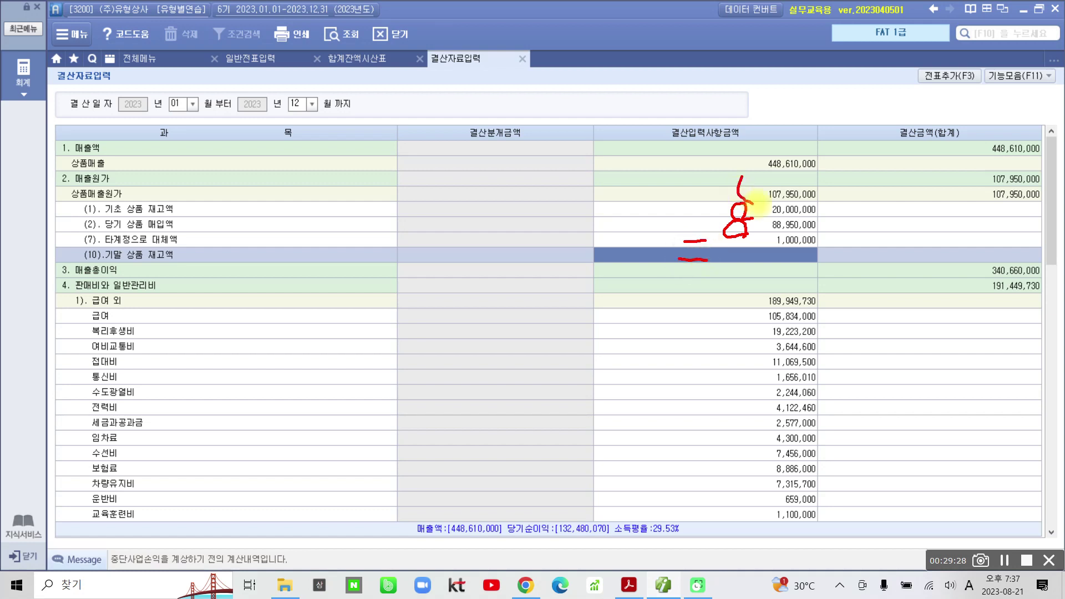
mouse_move(743, 177)
mouse_down()
mouse_move(854, 193)
mouse_move(743, 178)
mouse_up()
key(Escape)
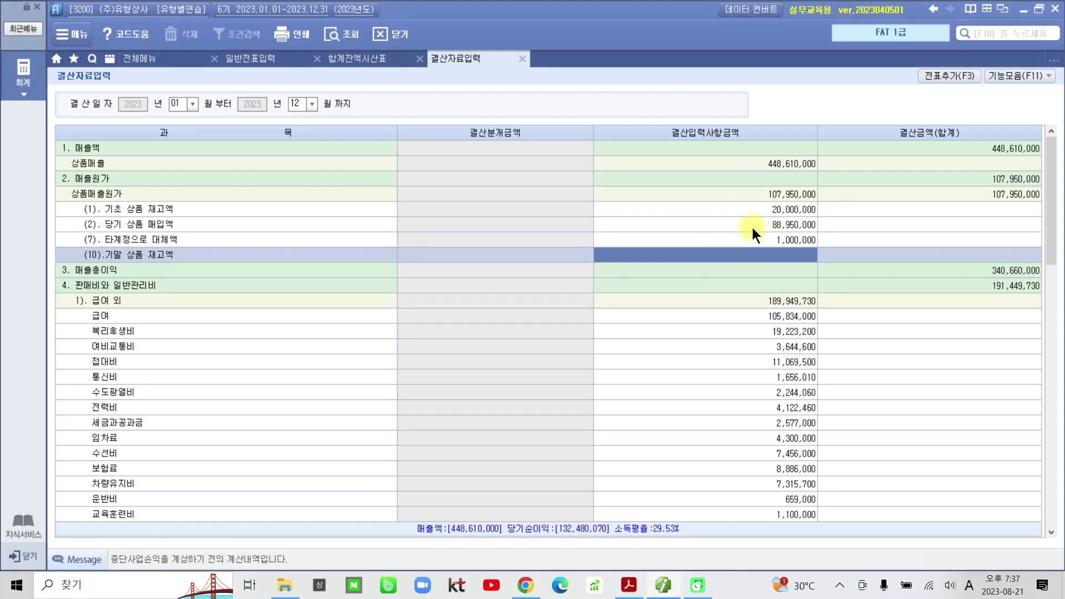
text(8000000)
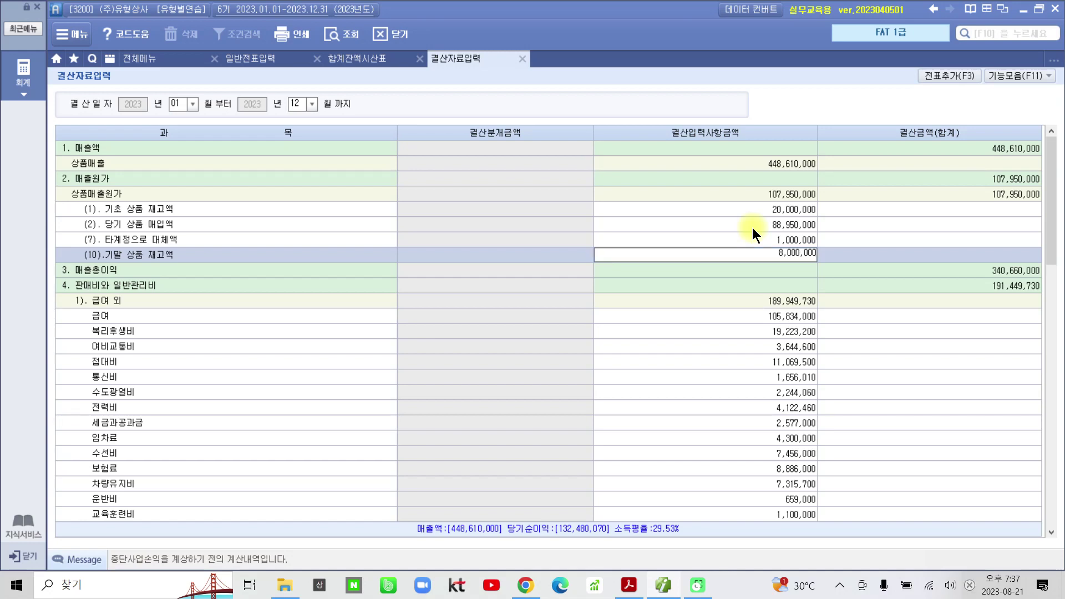
key(Return)
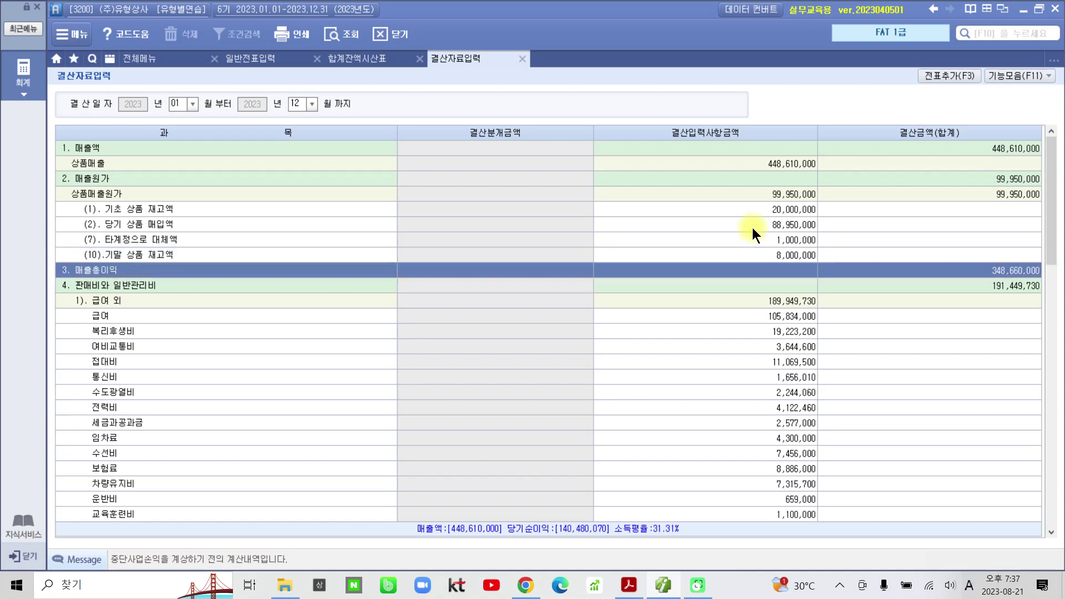
Enter 5,000,000 for 퇴직급여(전입액) under 판매비와 일반관리비
click(800, 195)
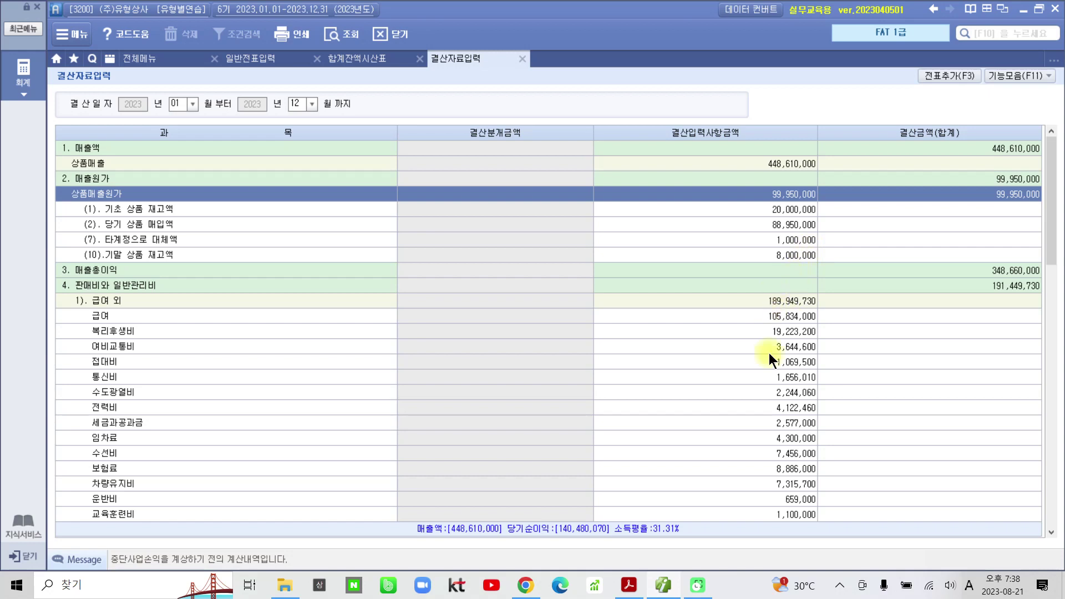
key(Down)
key(Down)
key(Down)
key(Down)
key(Down)
key(Down)
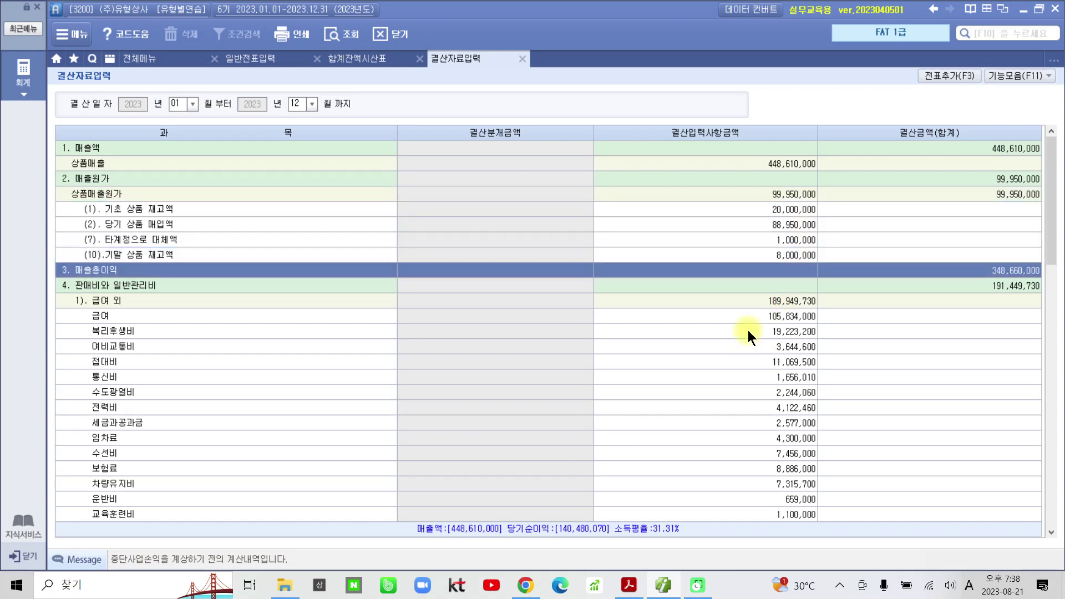
key(Down)
key(Down)
key(Down)
key(Down)
key(Down)
key(Down)
key(Down)
key(Down)
key(Down)
key(Down)
key(Down)
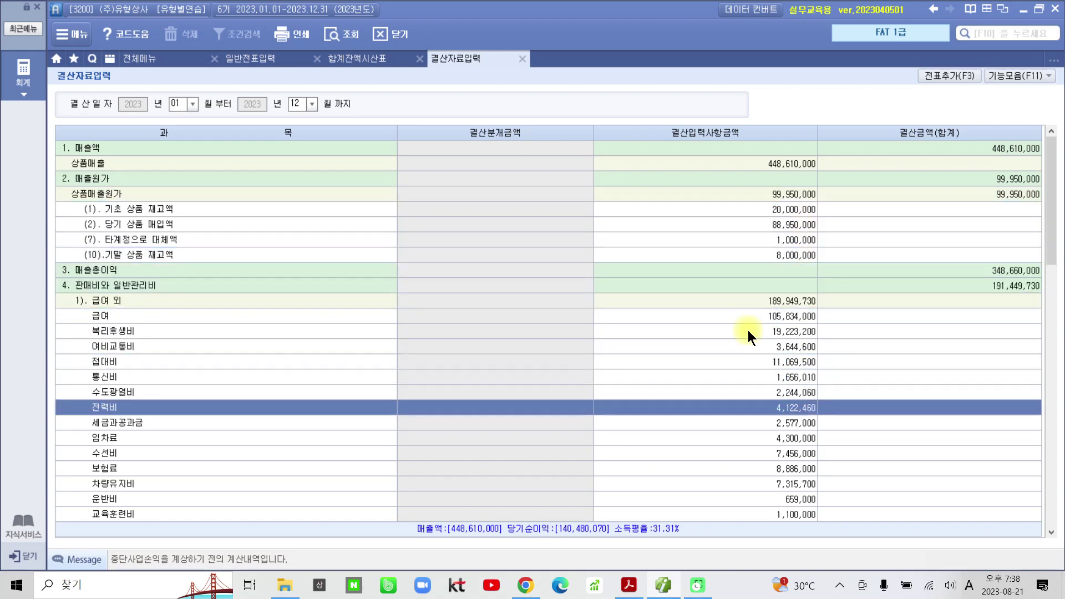
key(Down)
key(Down)
key(Down)
key(Down)
key(Down)
key(Down)
key(Down)
key(Down)
key(Down)
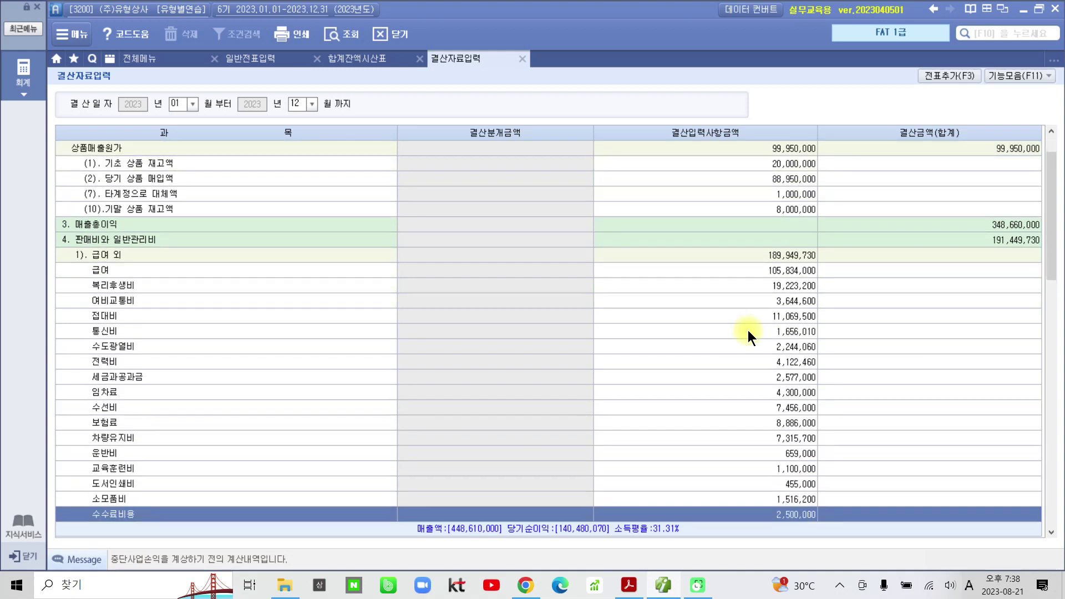
key(Down)
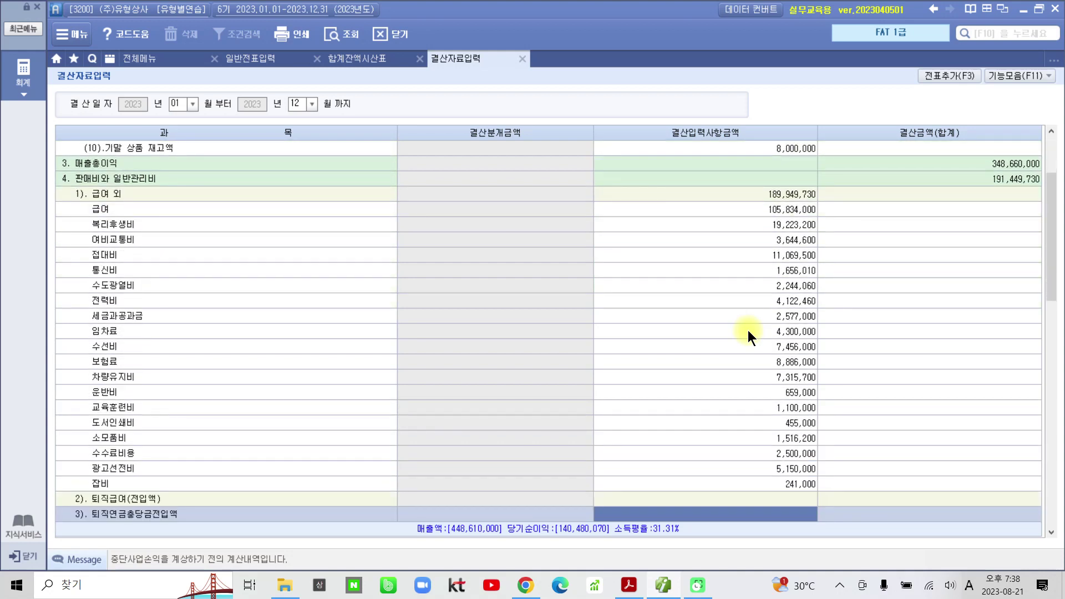
key(Up)
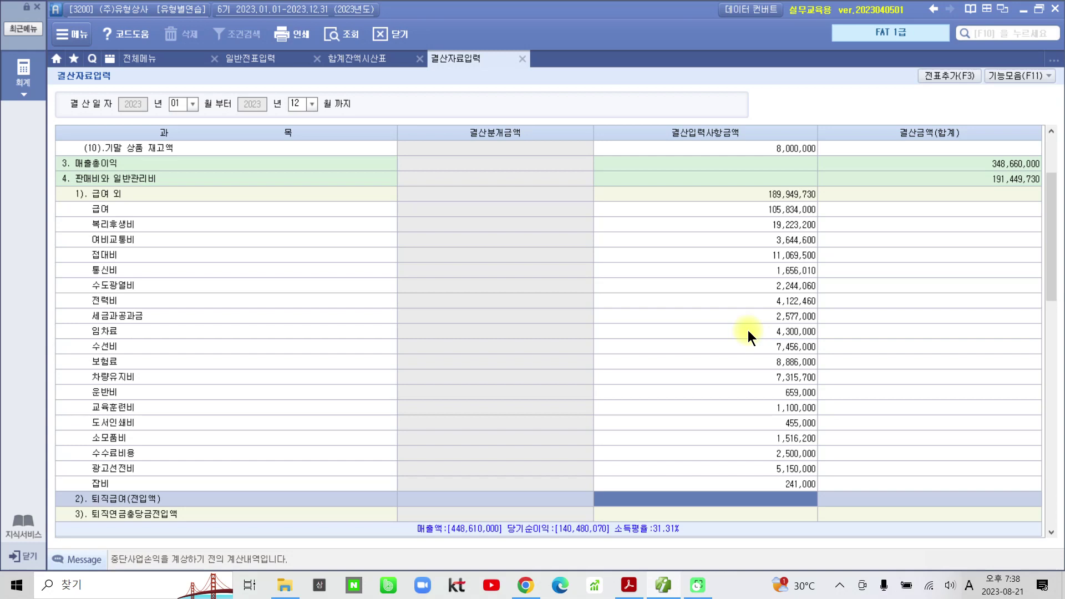
text(5,000,)
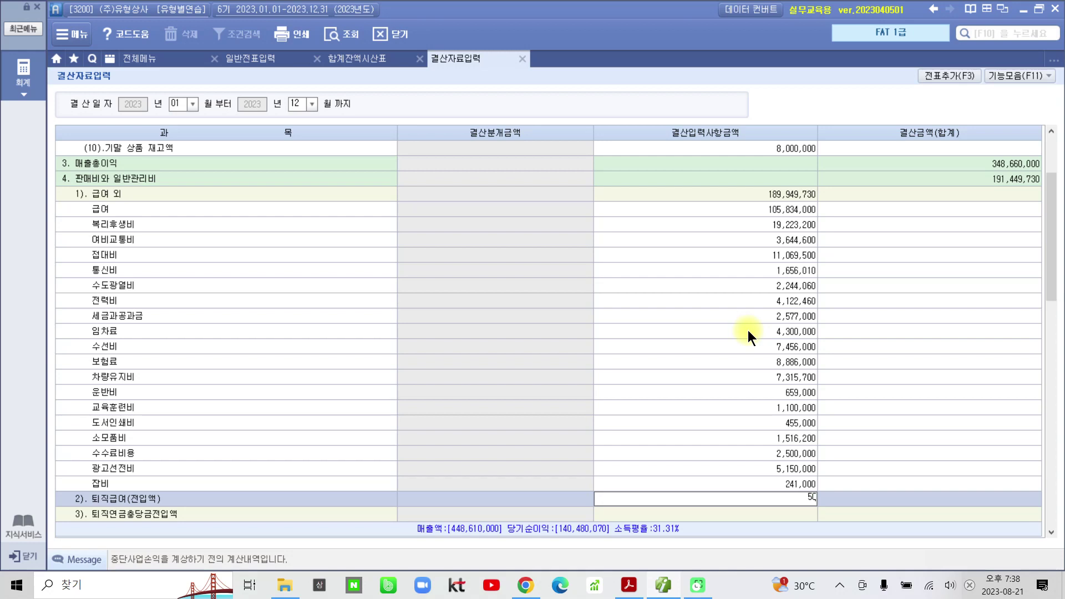
text(000)
key(Return)
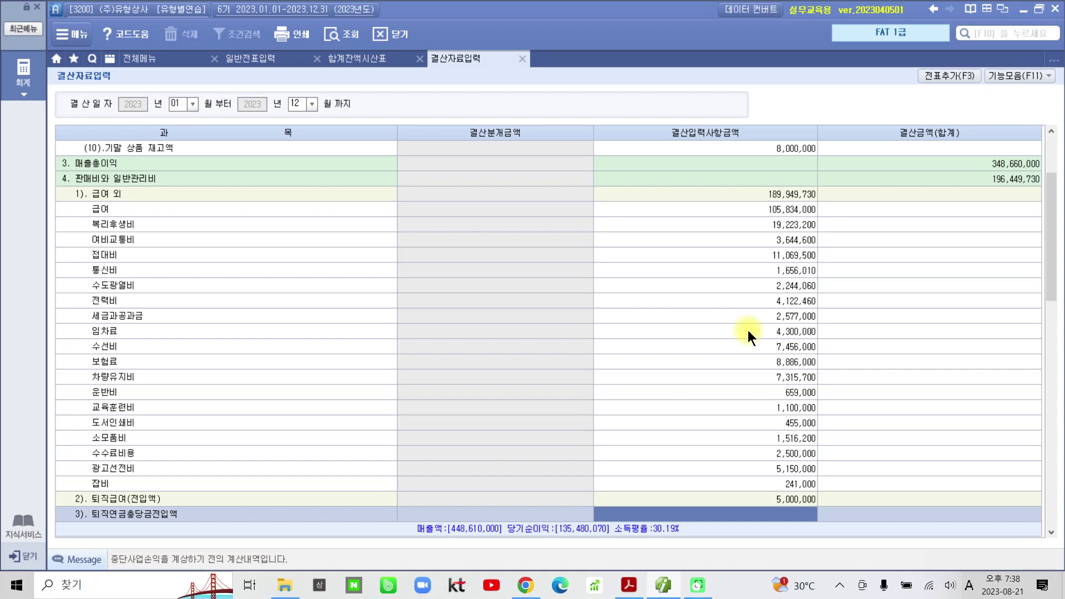
Under 감가상각비, enter 6,000,000 for 건물 and 1,200,000 for 비품, leaving 퇴직연금충당금전입액 and 차량운반구 blank
key(Return)
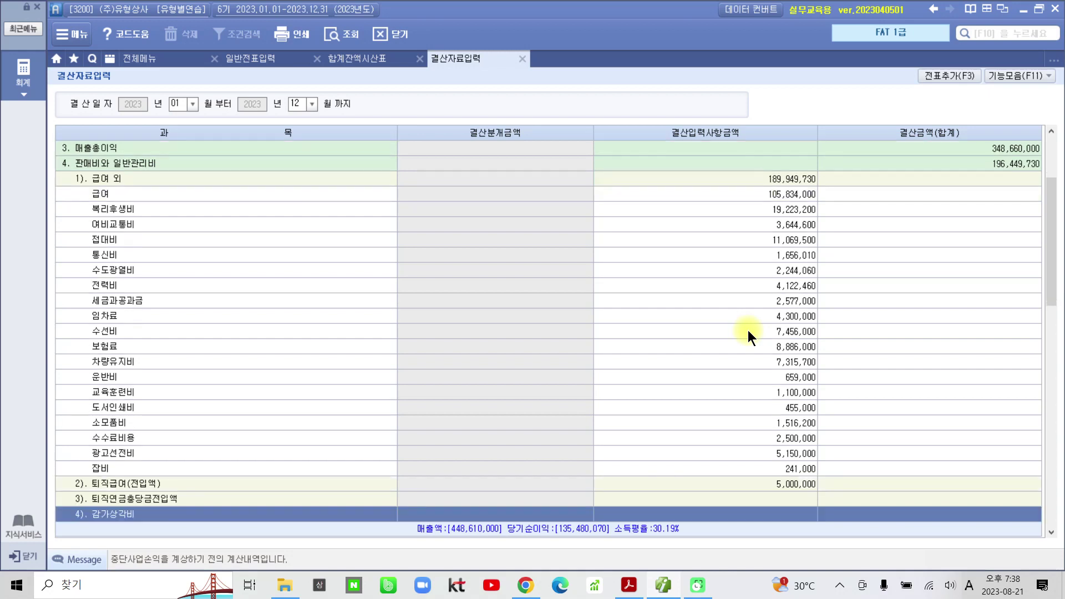
key(Return)
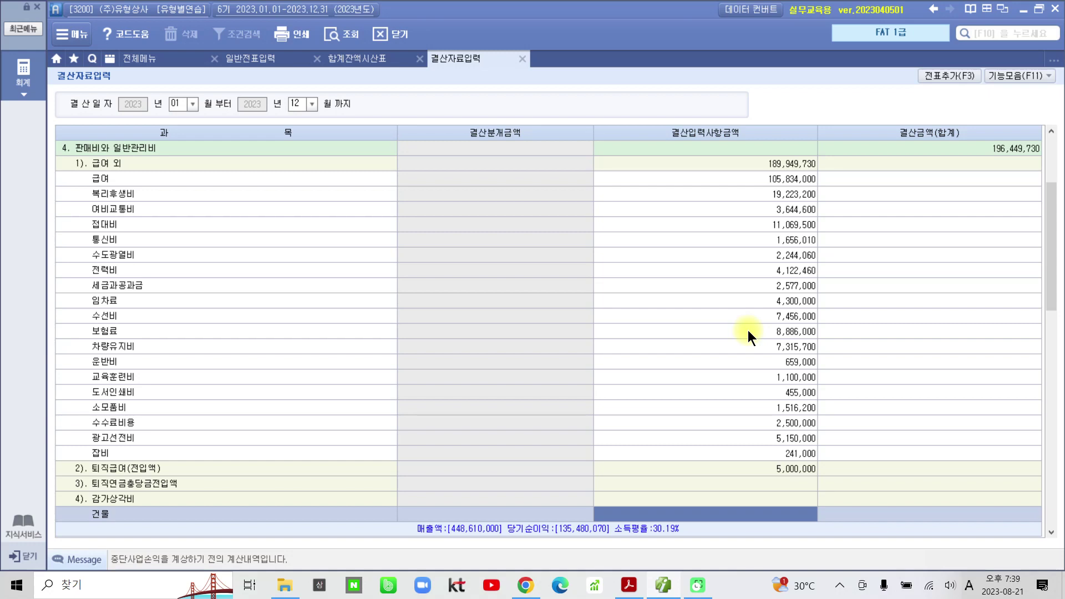
text(6000000)
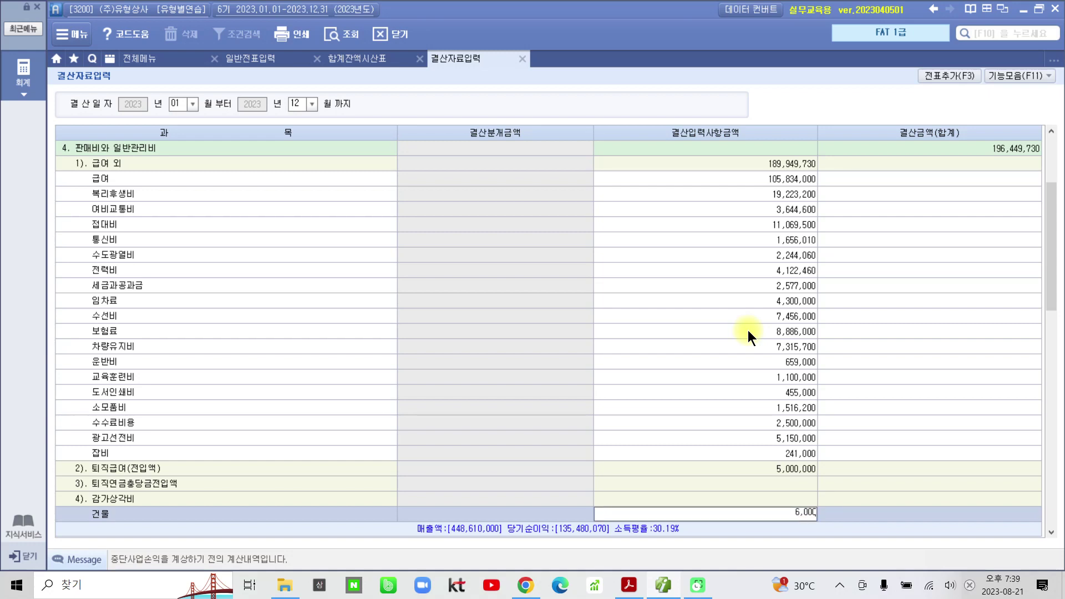
key(Return)
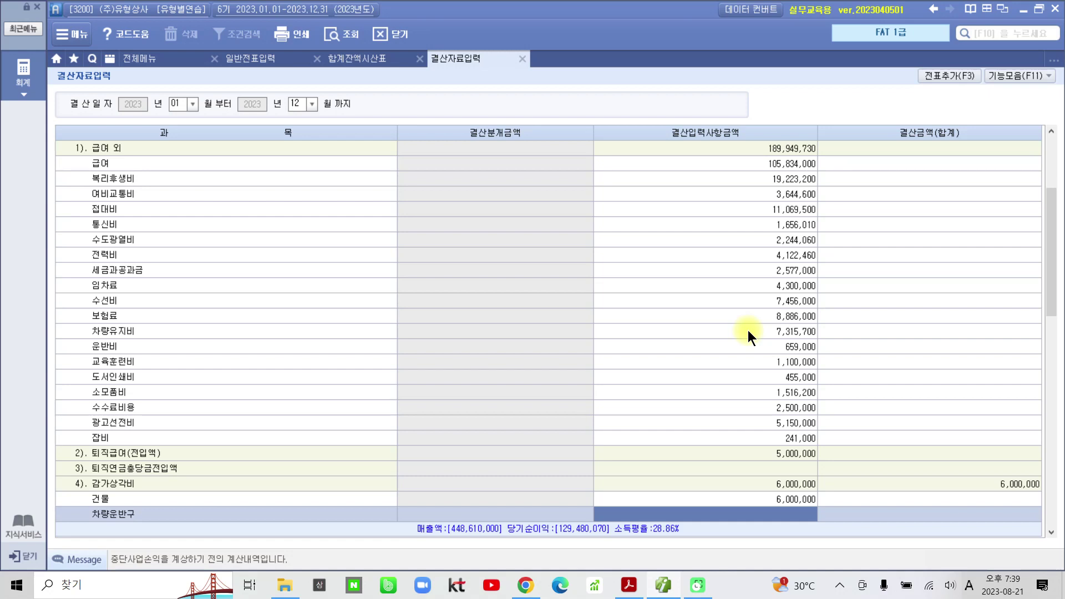
key(Return)
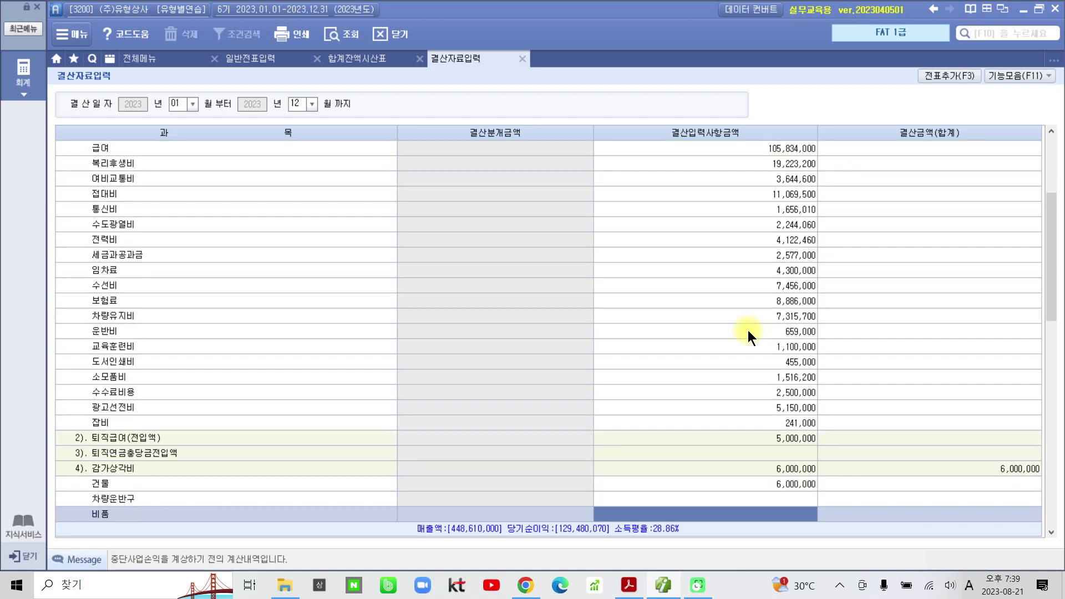
text(1,2)
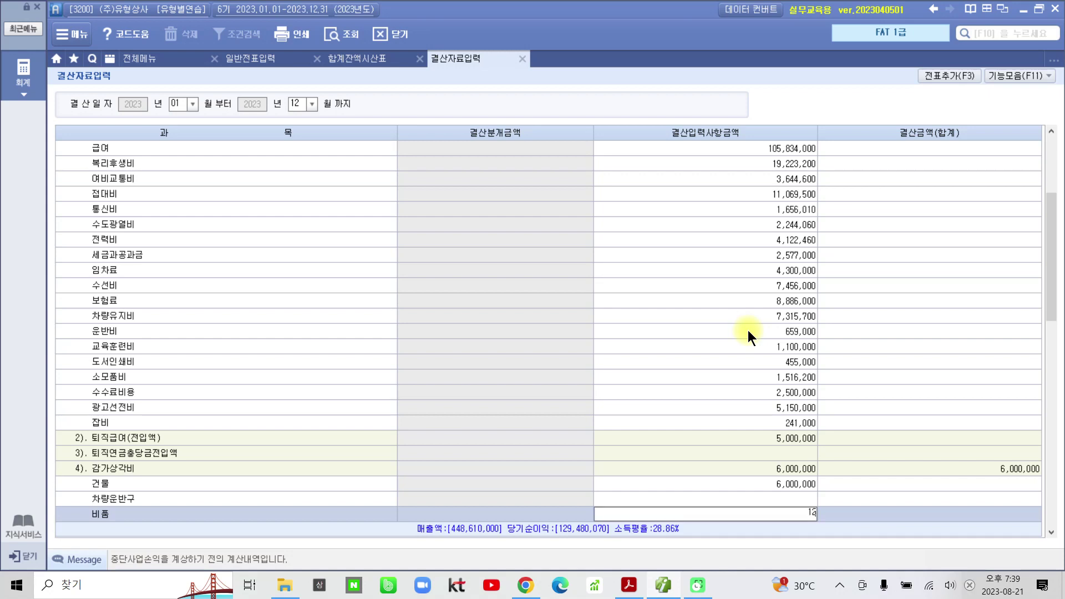
text(00,000)
key(Return)
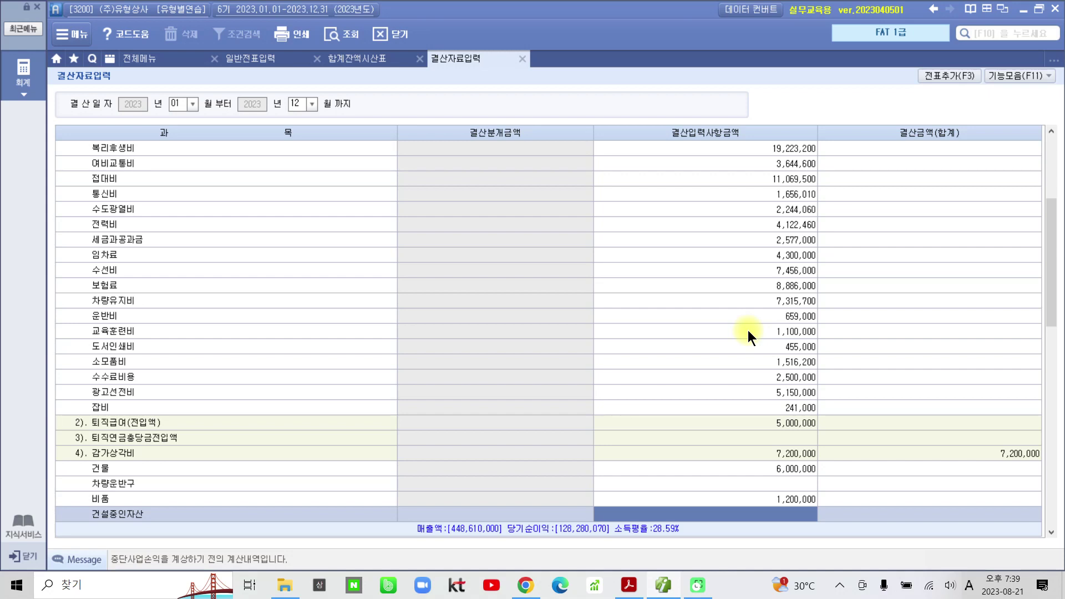
Enter 6,431,760 for 외상매출금 under 대손상각, leaving 건설중인자산 blank
key(Return)
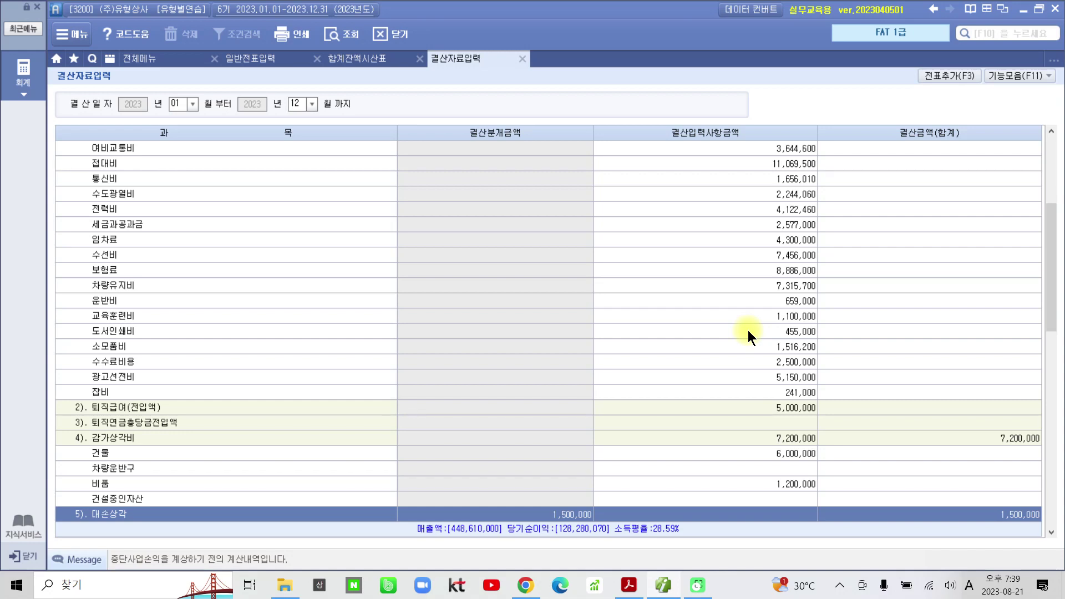
key(Return)
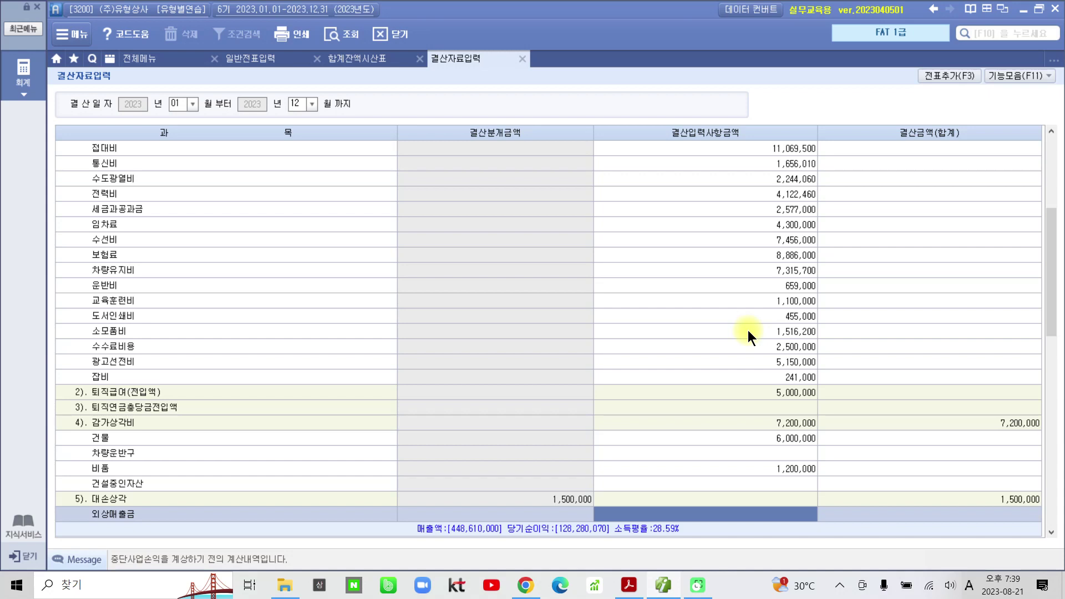
text(643,1)
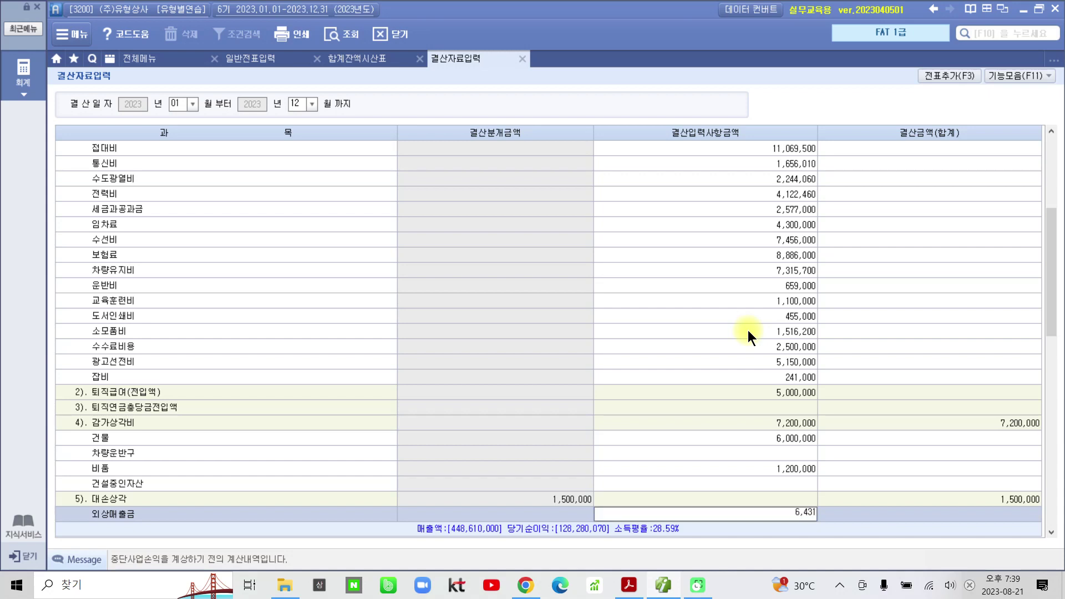
text(70)
key(BackSpace)
key(BackSpace)
key(BackSpace)
key(BackSpace)
key(BackSpace)
key(BackSpace)
text(6,431,760)
key(Return)
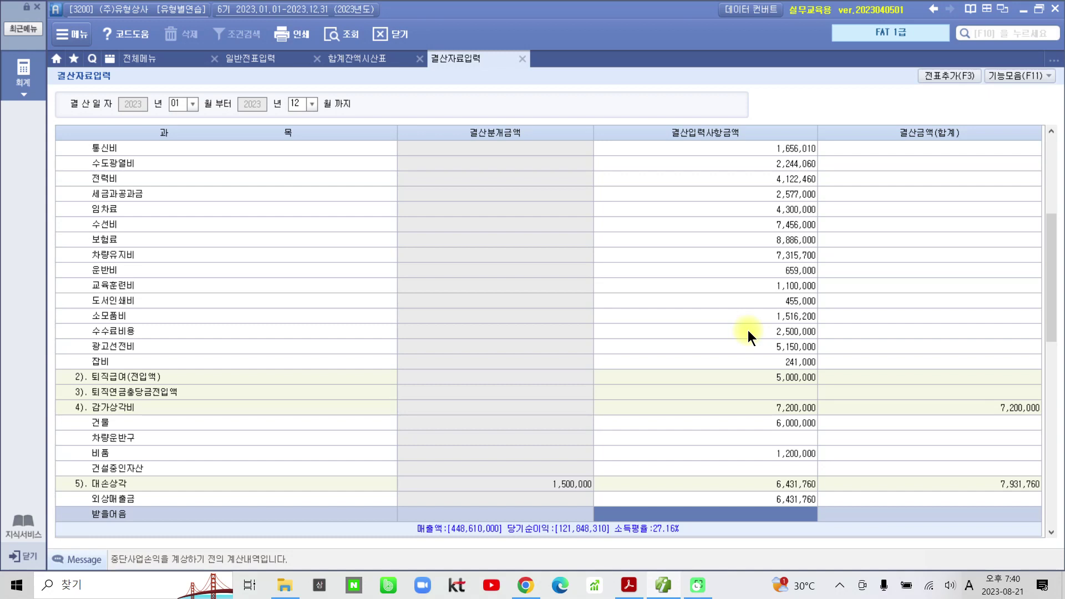
Enter 113,000 as the bad debt expense (대손상각) for 받을어음 in the closing input amount column
text(113)
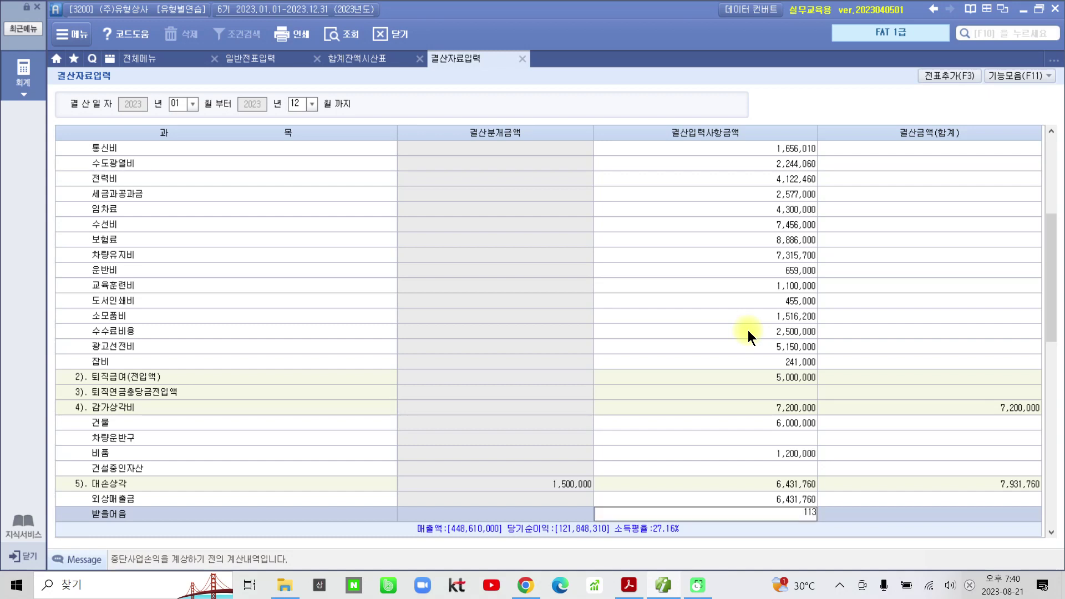
text(,000)
key(Return)
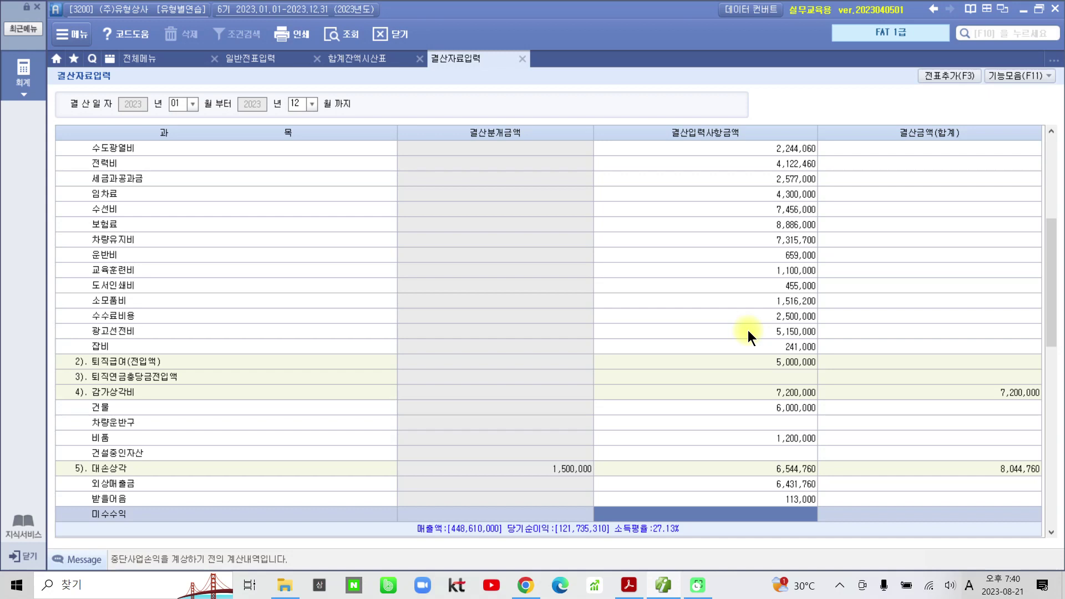
Leave 미수수익 and 선급금 blank and enter 1,500,000 as the 영업권 amortization under 무형고정자산상각
key(Return)
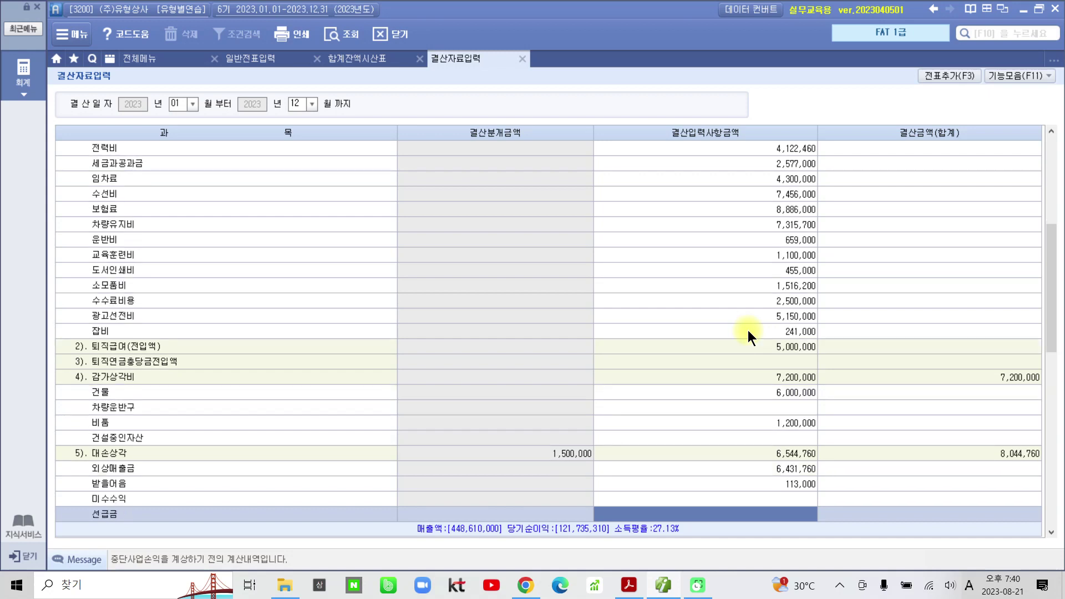
key(Return)
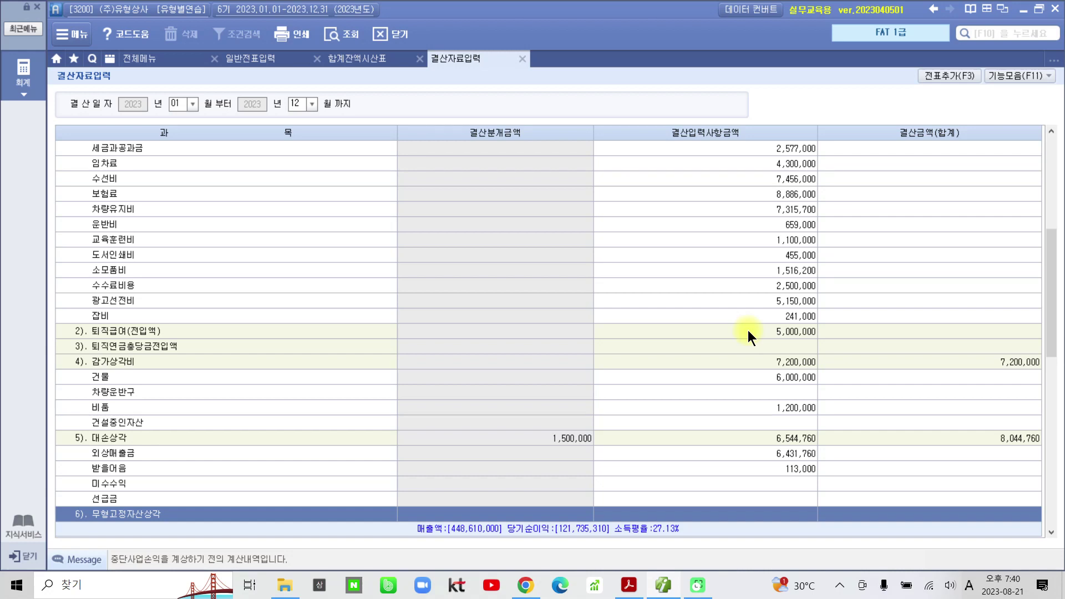
key(Return)
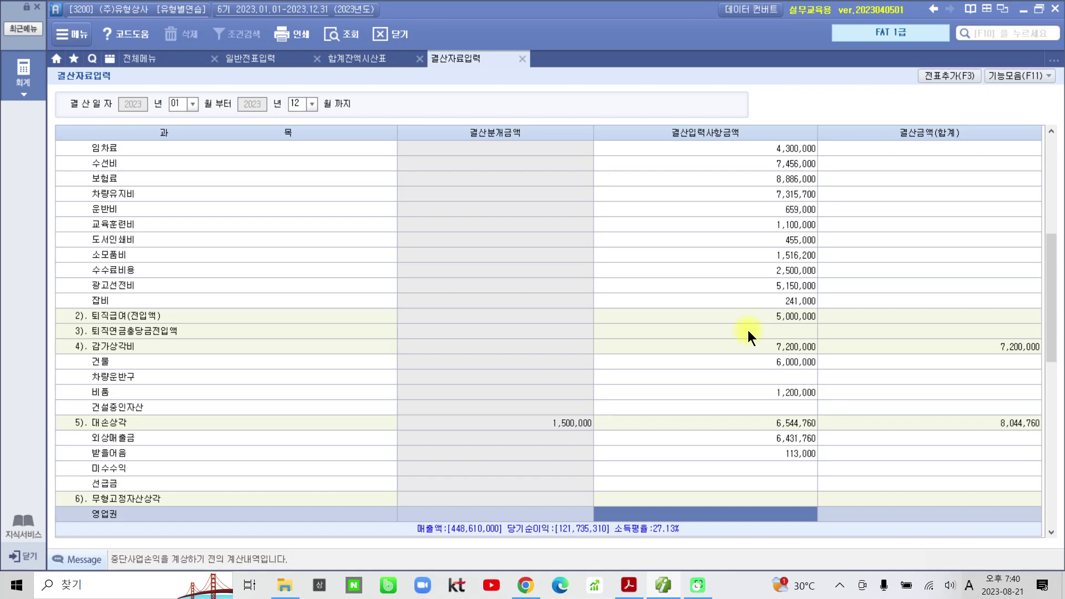
text(1,500,)
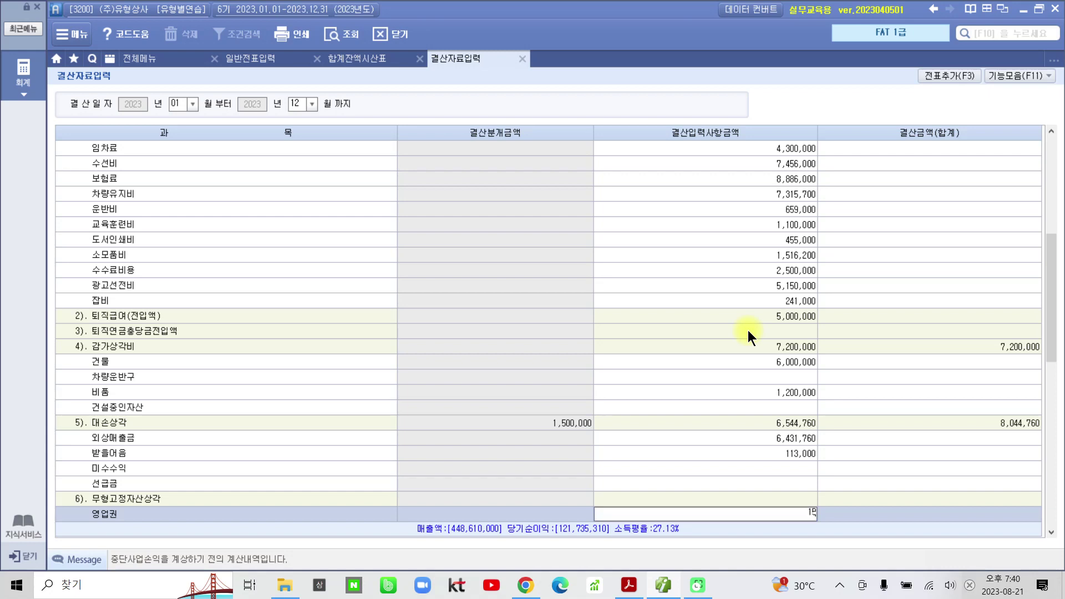
text(000)
key(Return)
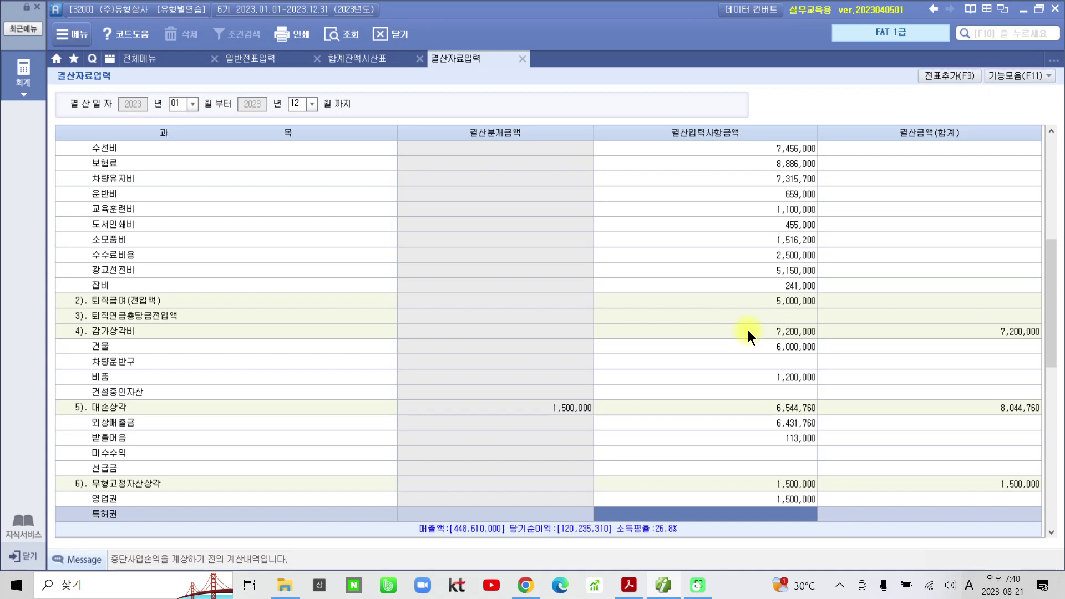
Advance past the remaining amortization, non-operating income and expense rows without entries to the input amount cell of 법인세 계상
key(Return)
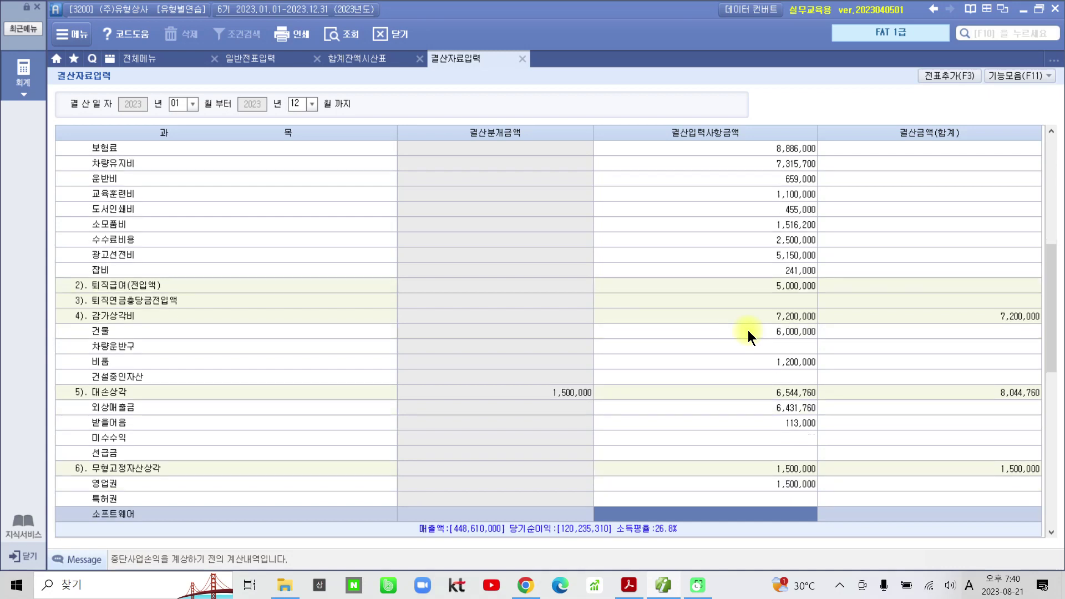
key(Return)
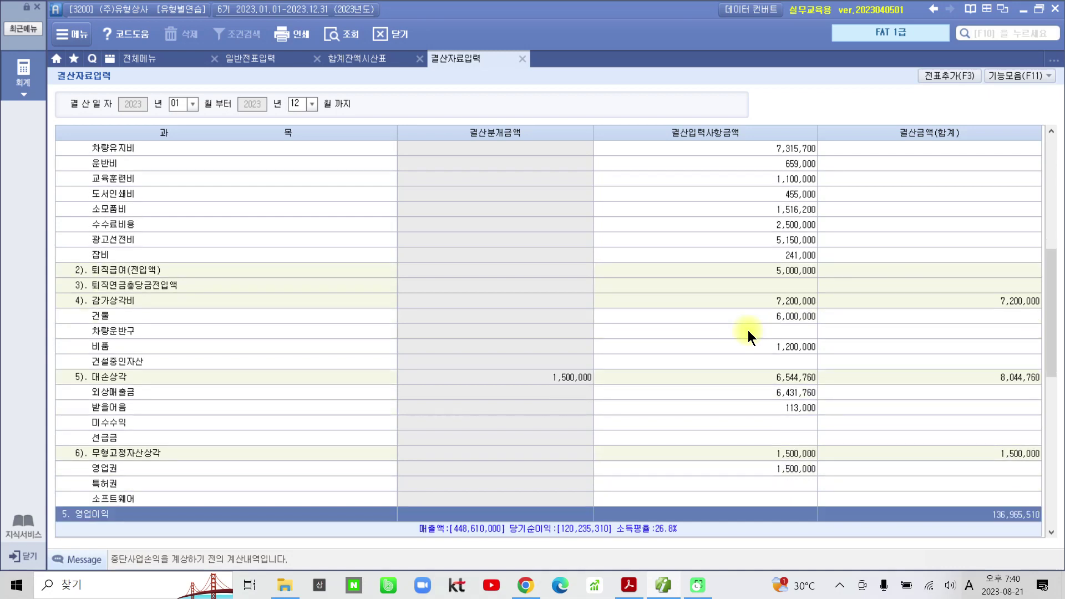
key(Return)
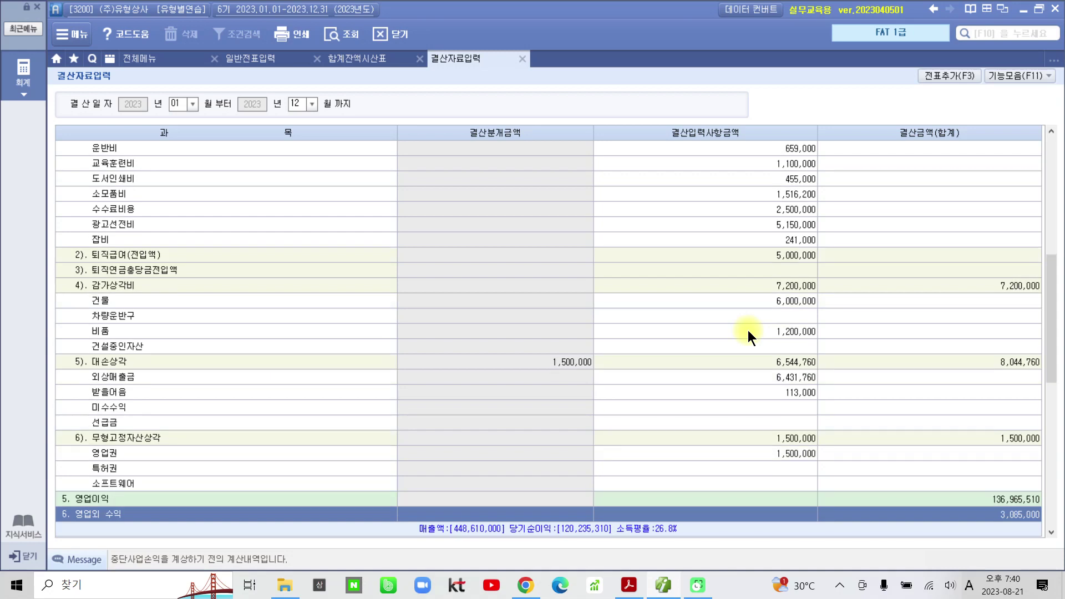
key(Return)
key(Return)
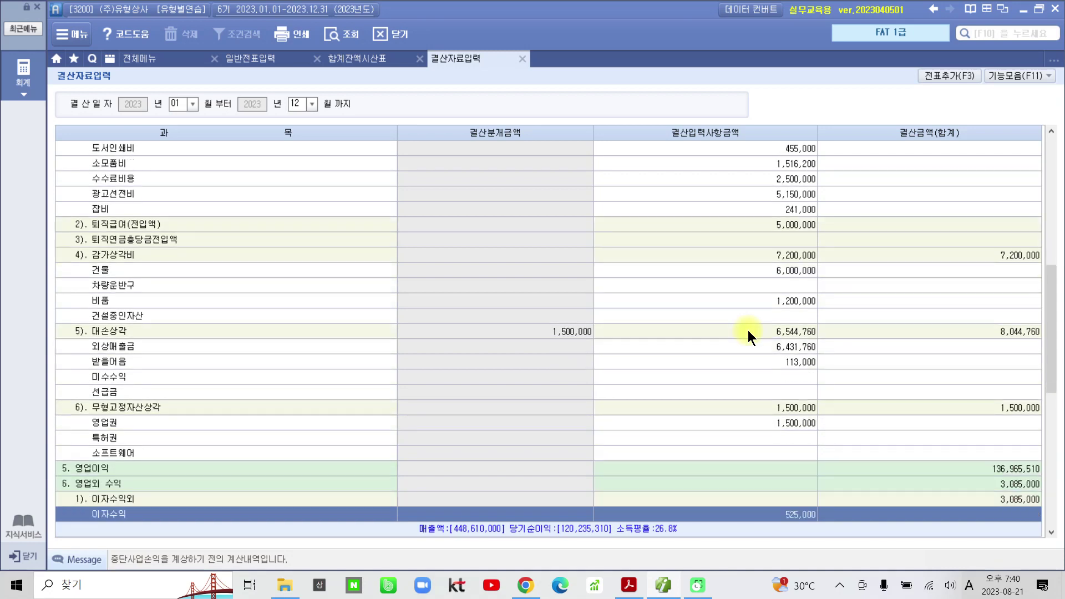
key(Return)
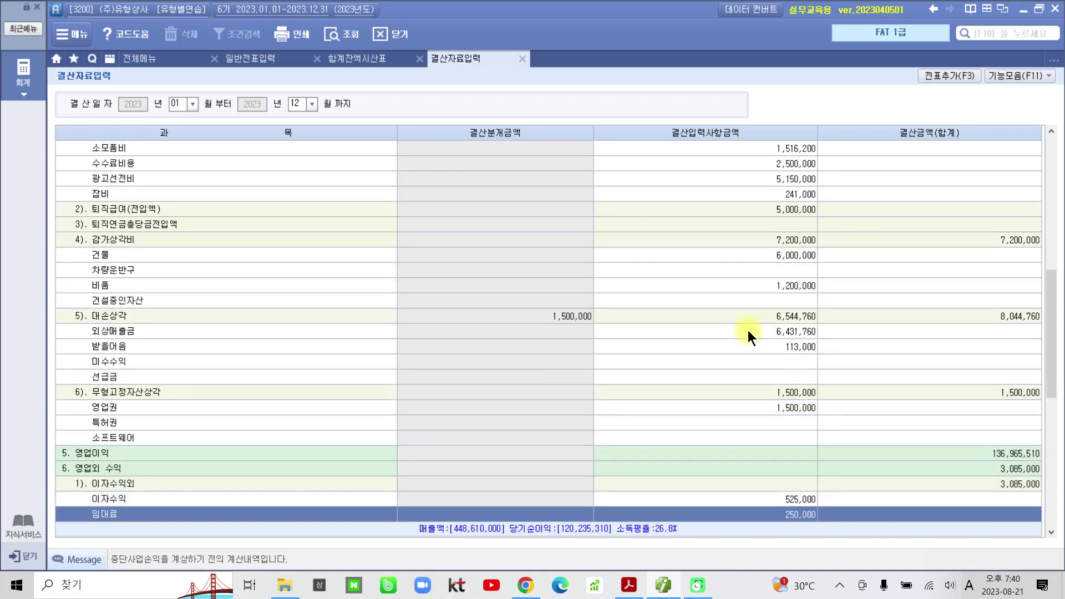
key(Return)
key(Return)
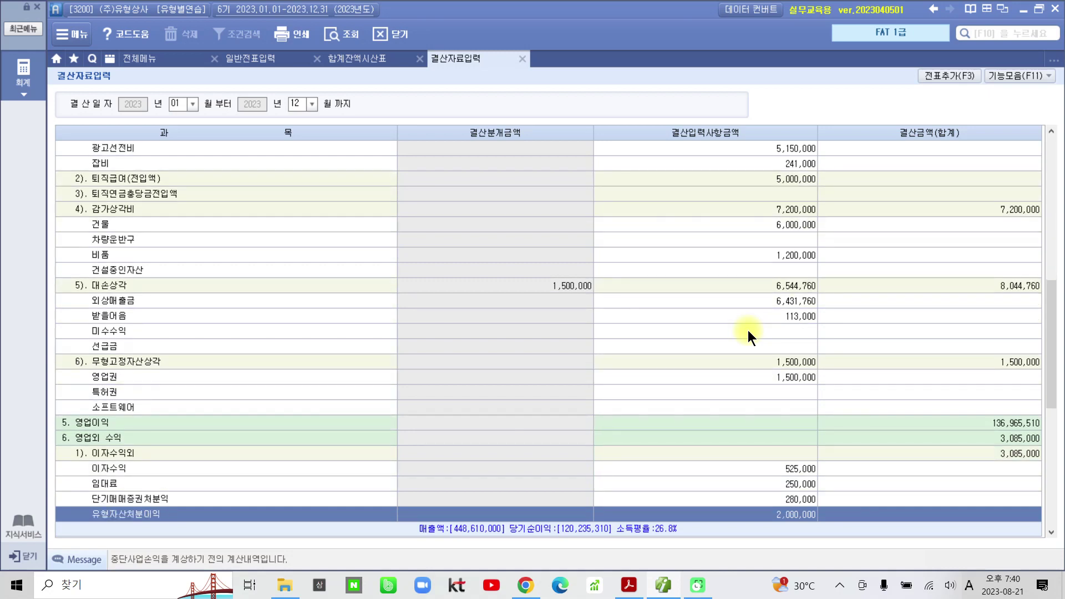
key(Return)
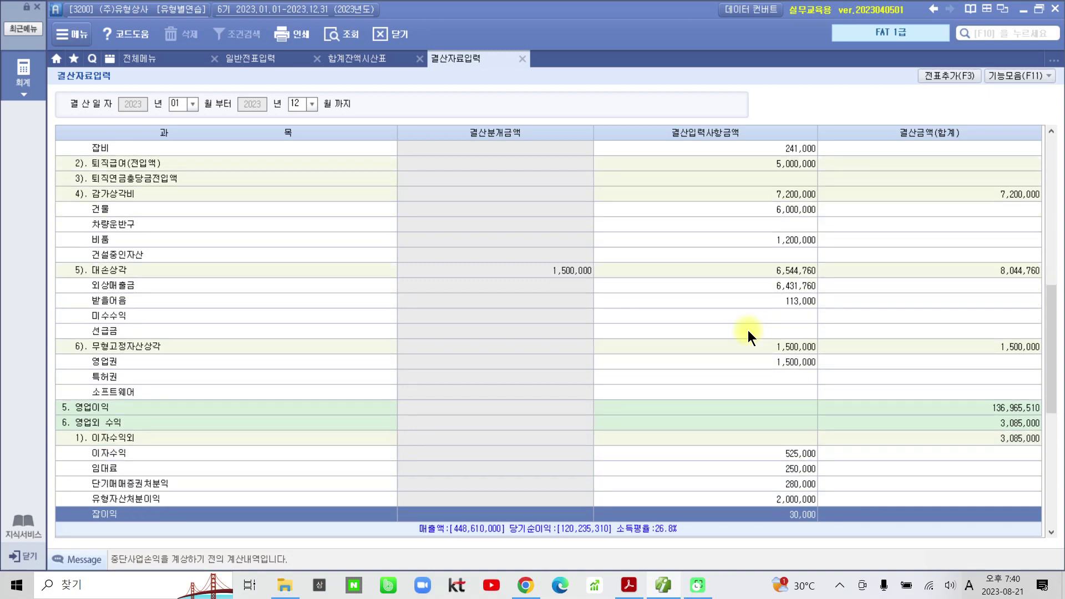
key(Return)
key(Return)
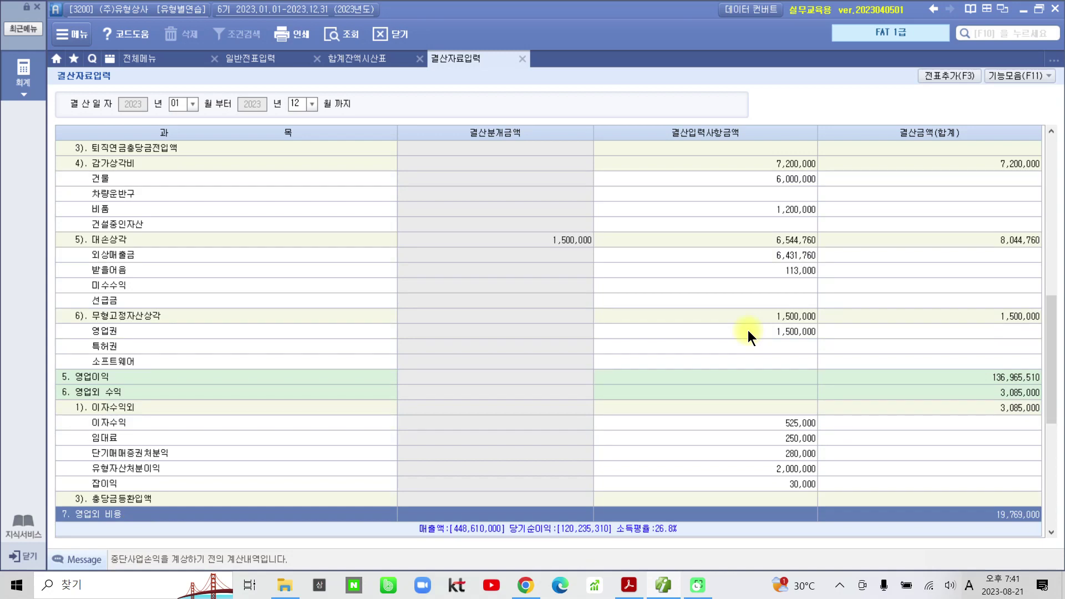
key(Return)
key(Return)
key(Return)
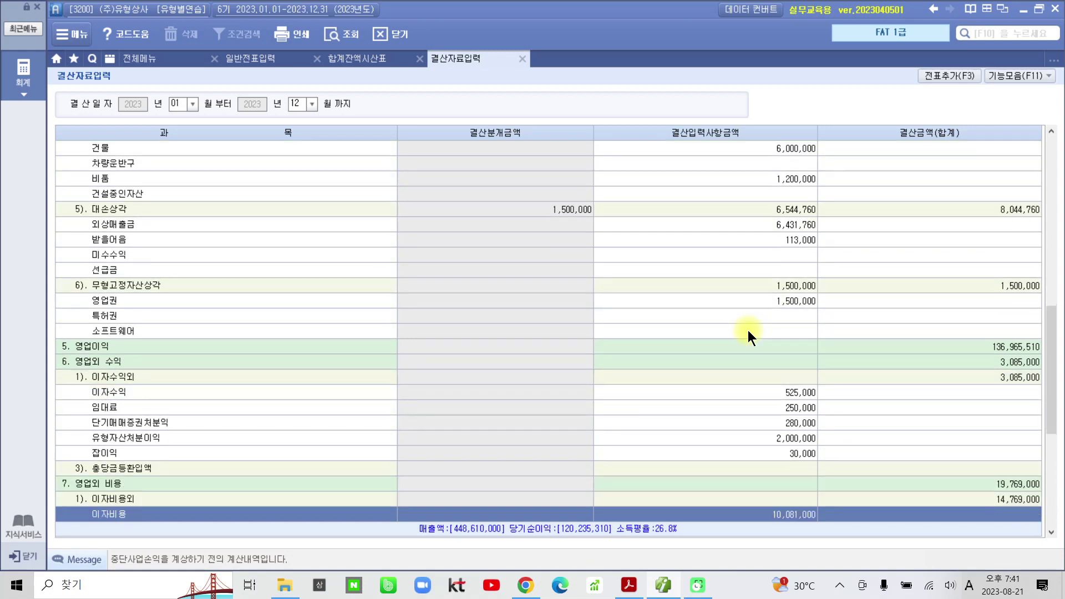
key(Return)
key(Return)
key(Return)
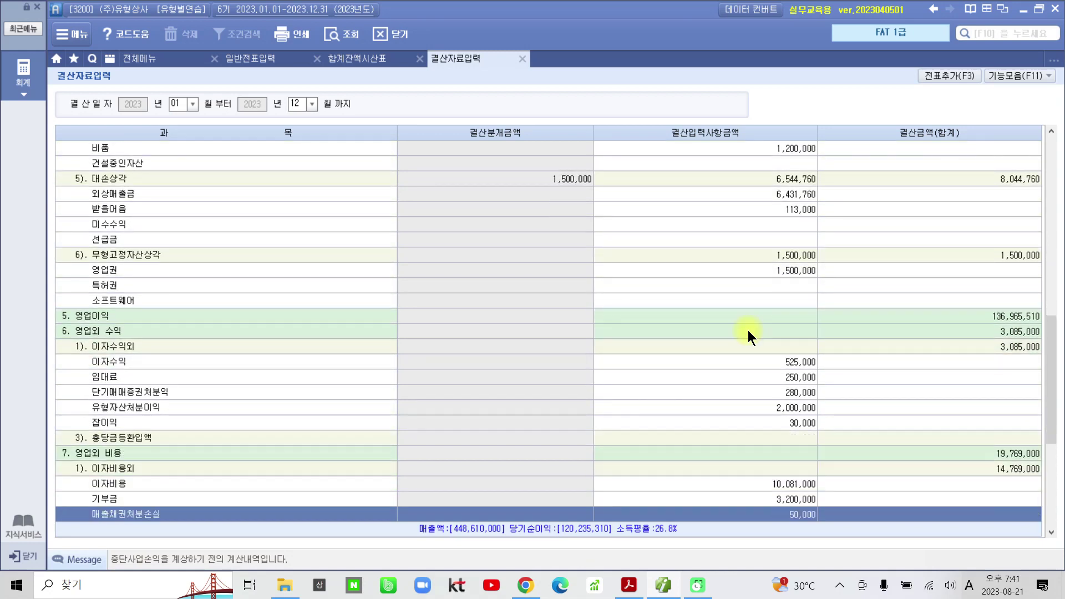
key(Return)
key(Return)
key(Return)
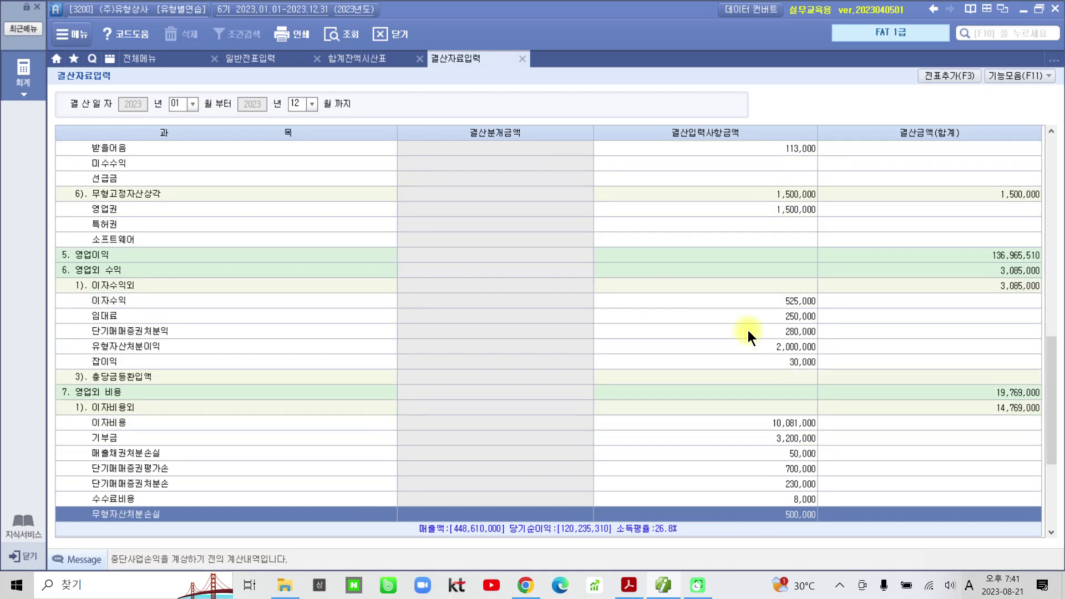
key(Return)
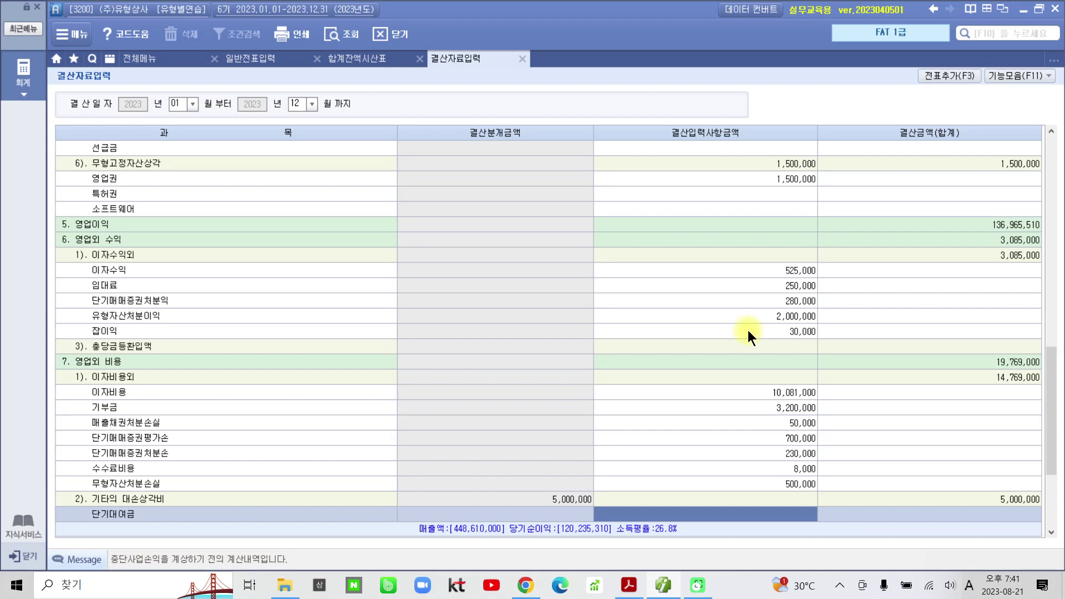
key(Return)
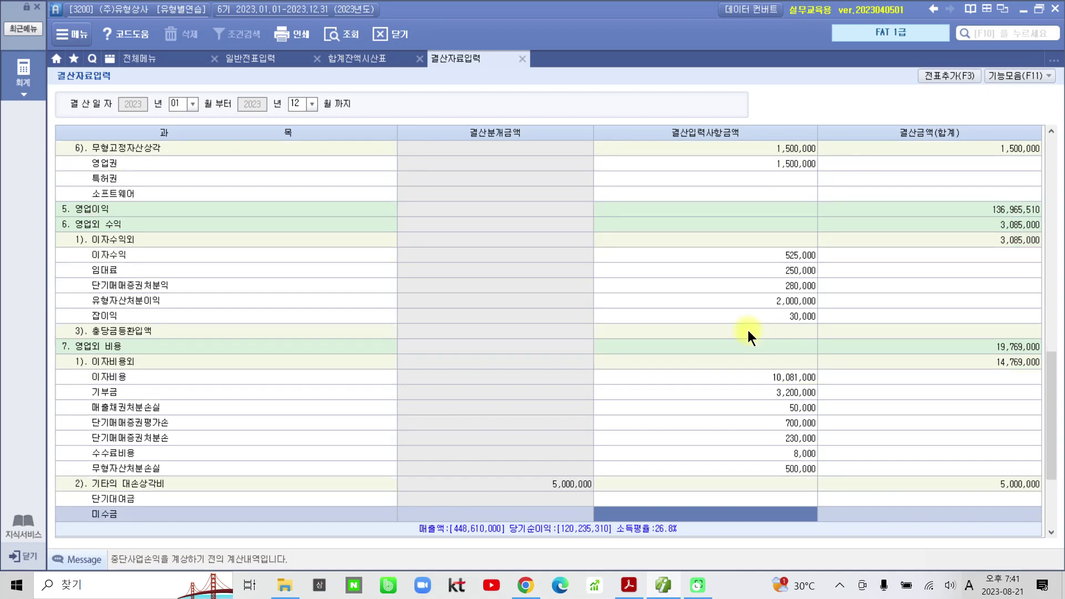
key(Return)
key(Return)
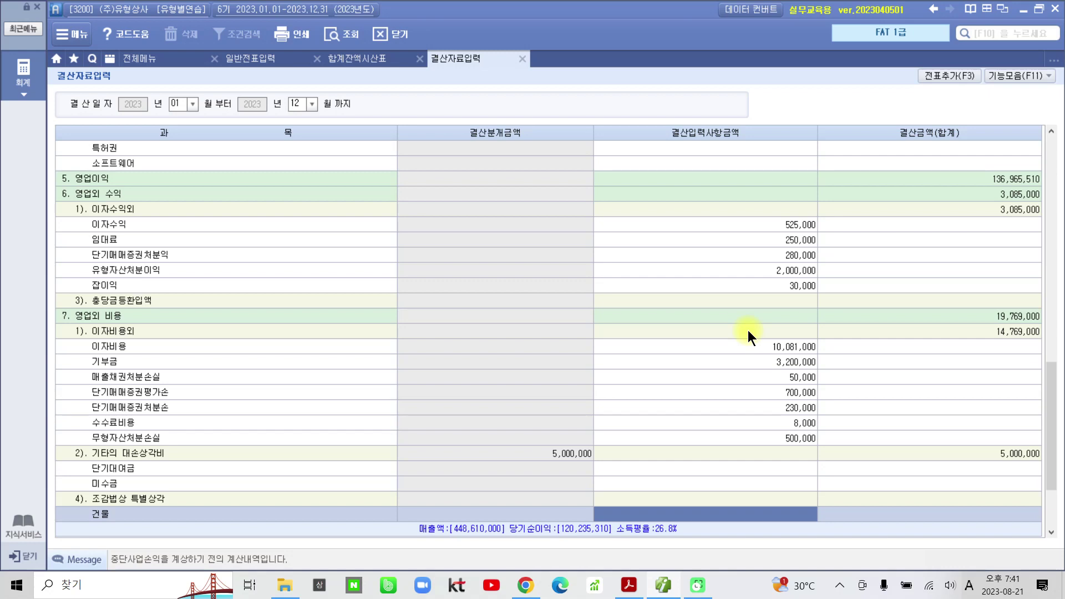
key(Down)
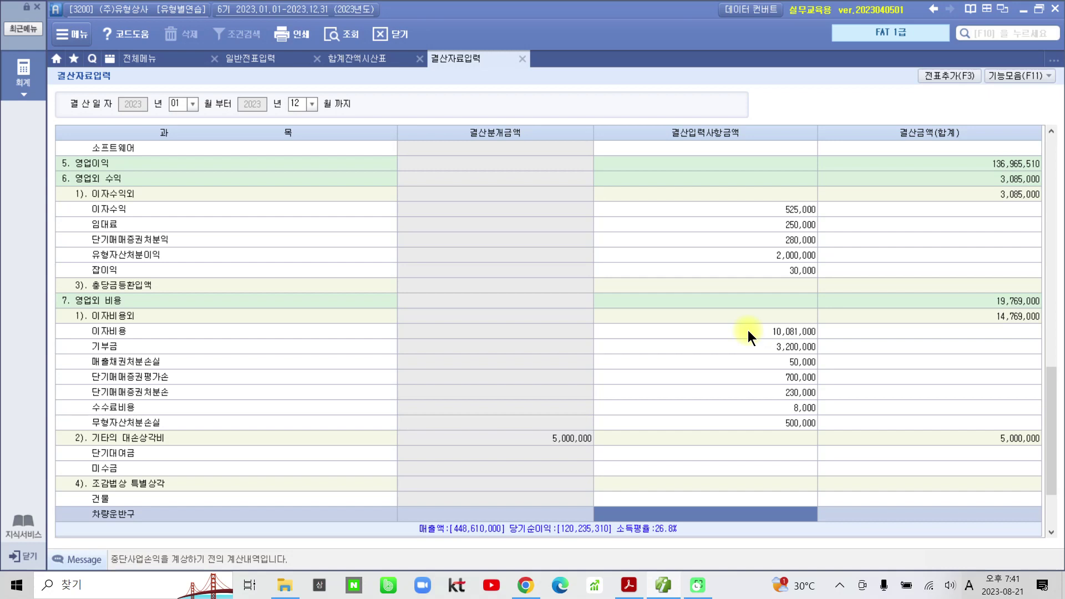
key(Down)
key(Down)
key(Down)
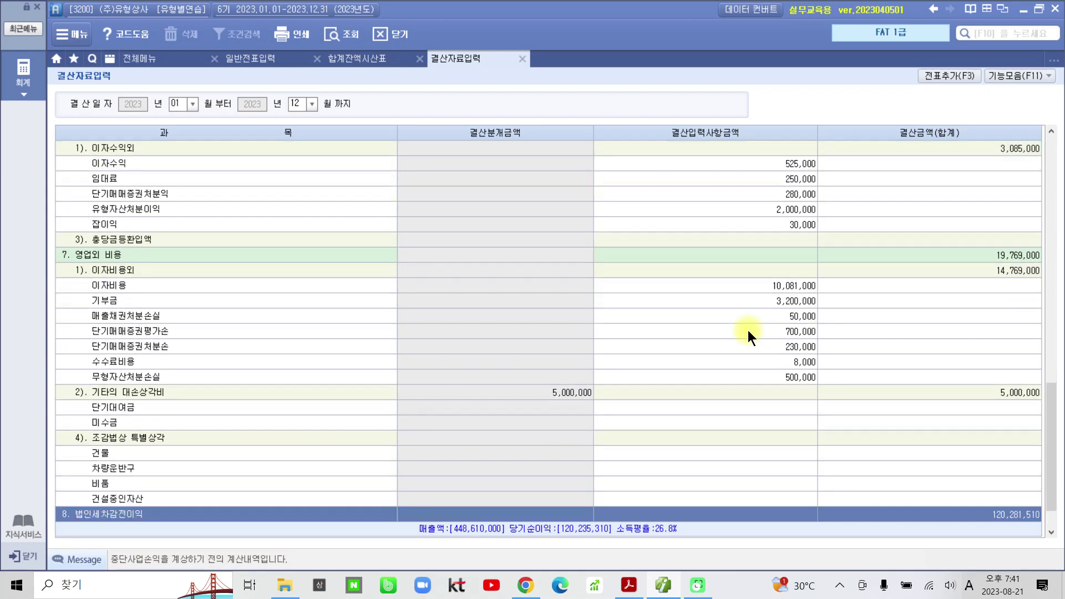
key(Down)
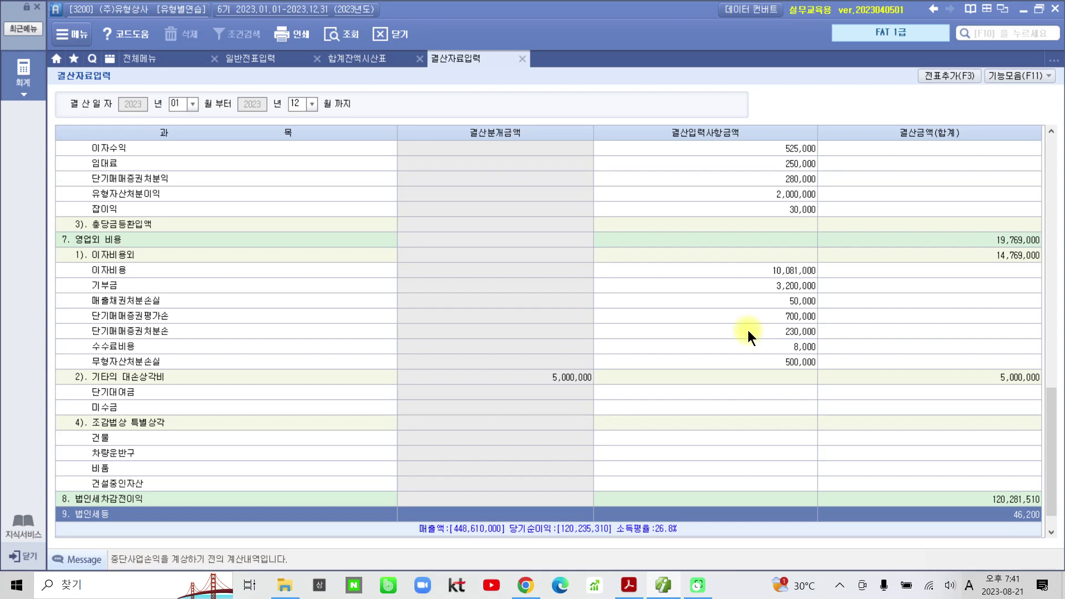
key(Down)
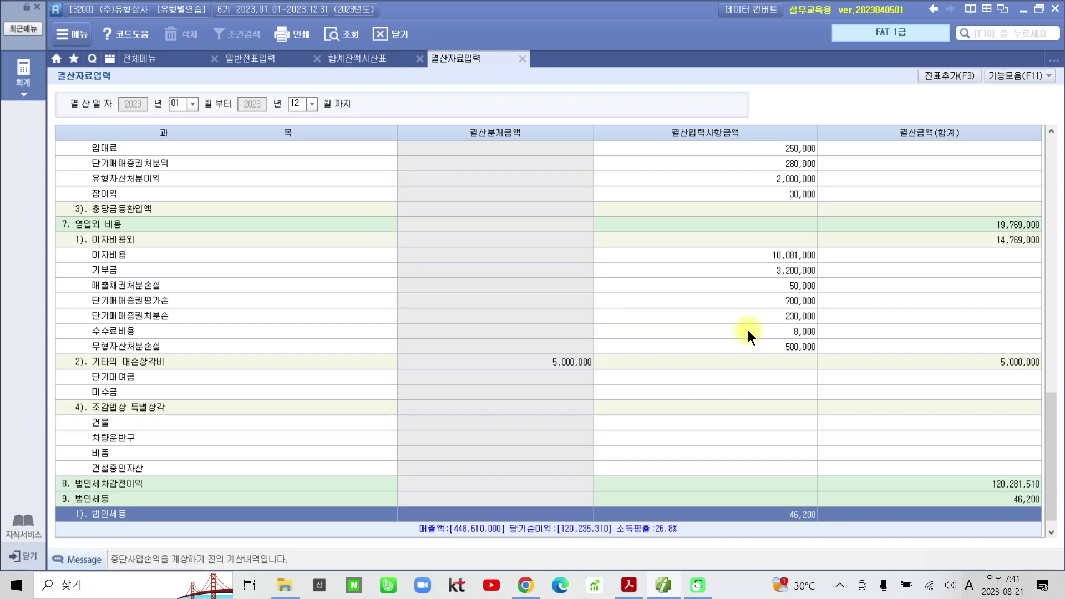
key(Down)
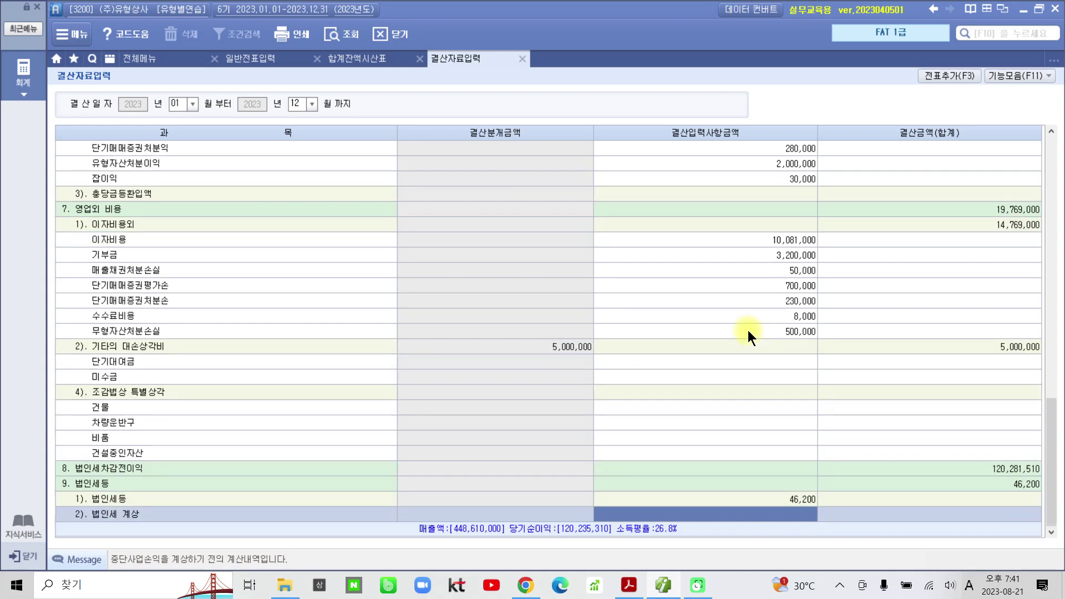
key(ctrl+2)
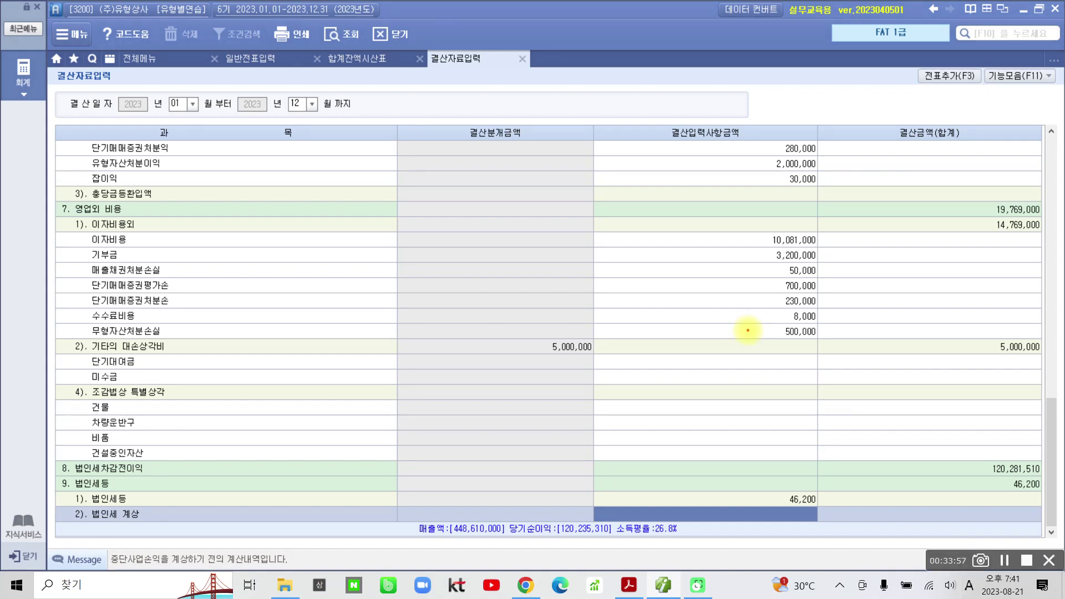
mouse_move(713, 471)
mouse_down()
mouse_move(804, 519)
mouse_move(843, 494)
mouse_move(688, 476)
mouse_up()
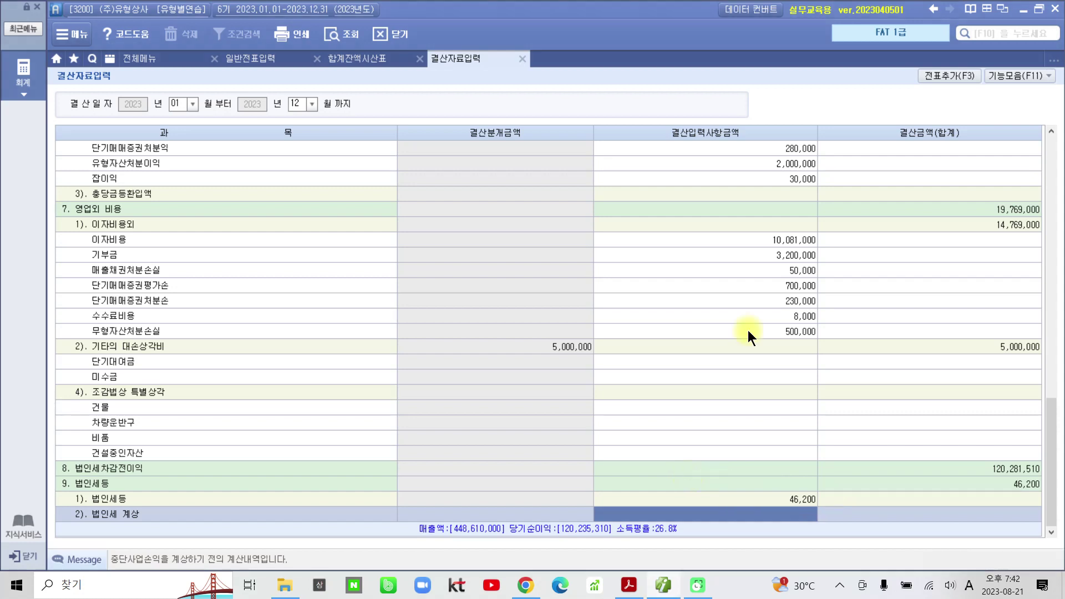
key(ctrl+2)
mouse_move(594, 502)
mouse_down()
mouse_move(776, 544)
mouse_move(752, 505)
mouse_move(617, 506)
mouse_up()
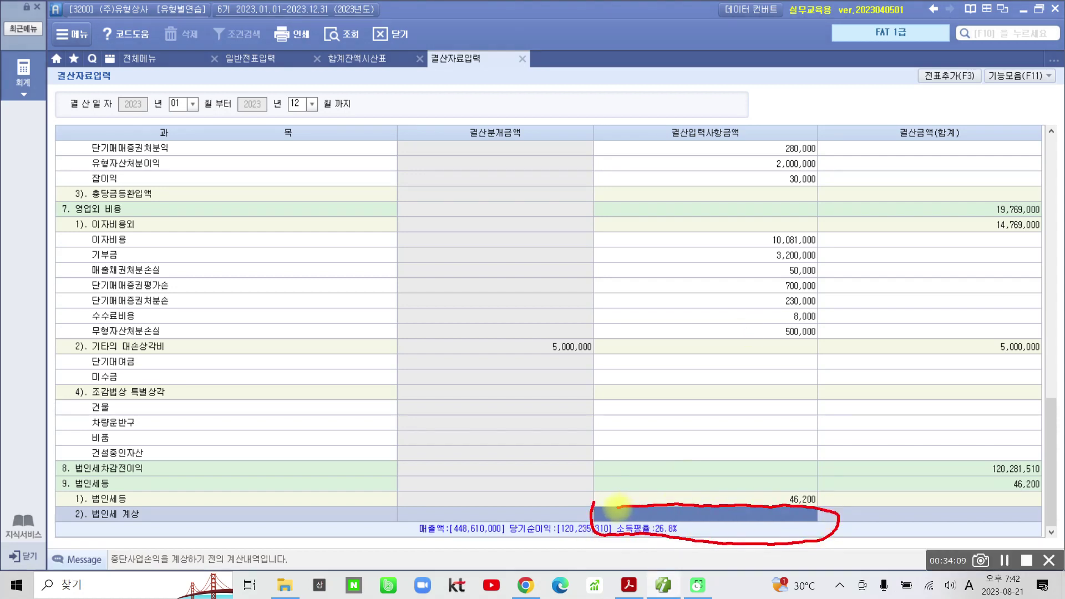
mouse_move(969, 475)
mouse_down()
mouse_move(1043, 499)
mouse_move(975, 475)
mouse_up()
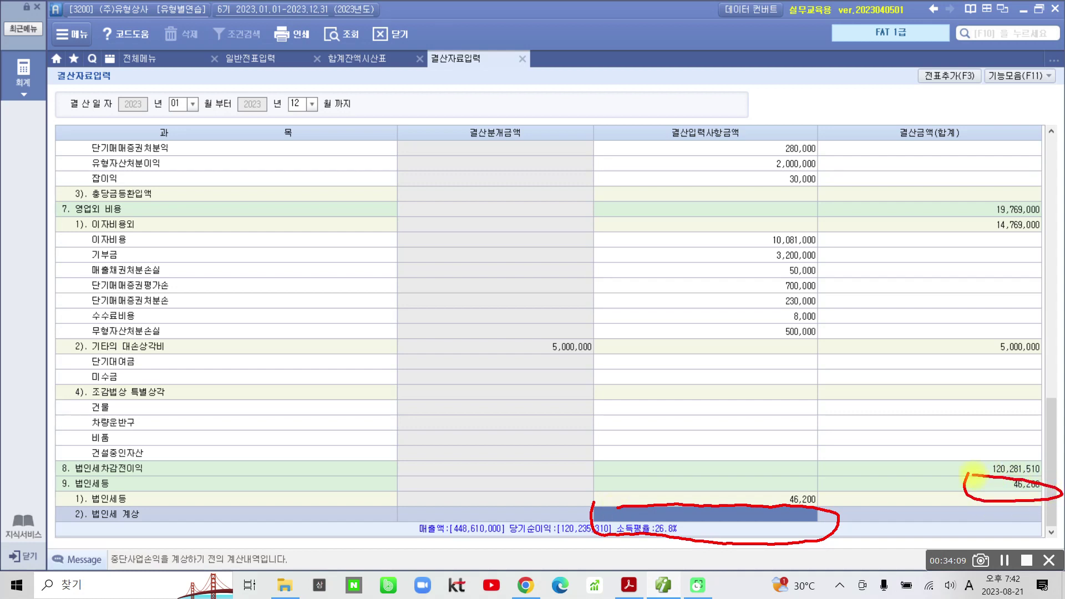
mouse_move(858, 441)
mouse_down()
mouse_move(850, 475)
mouse_move(870, 496)
mouse_up()
mouse_move(903, 438)
mouse_down()
mouse_move(894, 469)
mouse_move(907, 466)
mouse_up()
mouse_move(920, 452)
mouse_down()
mouse_move(950, 456)
mouse_move(955, 491)
mouse_up()
mouse_move(968, 469)
mouse_down()
mouse_move(981, 443)
mouse_move(1005, 443)
mouse_up()
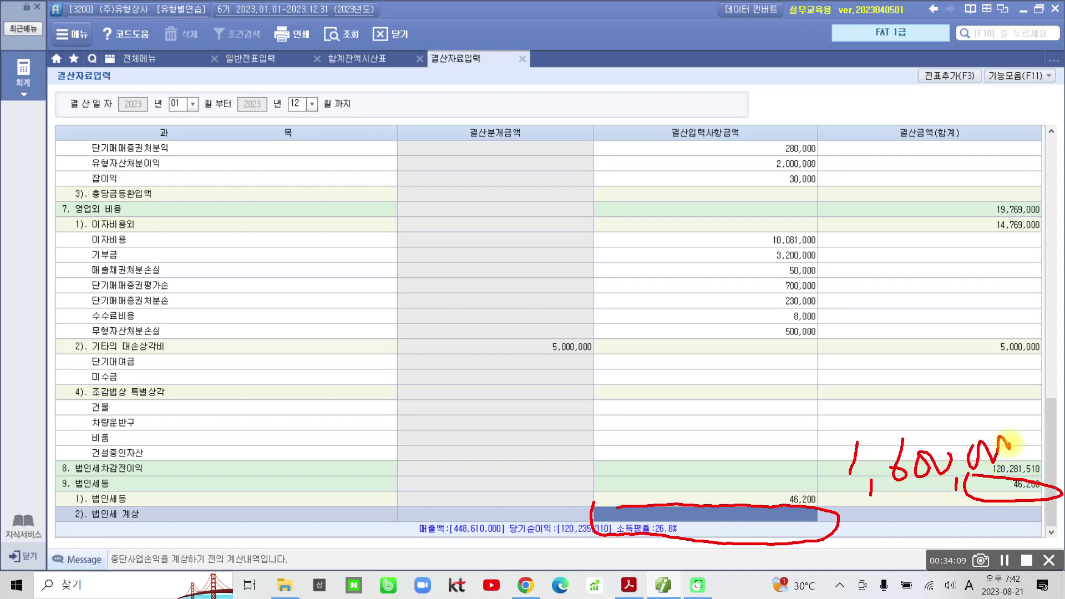
drag(739, 501, 769, 499)
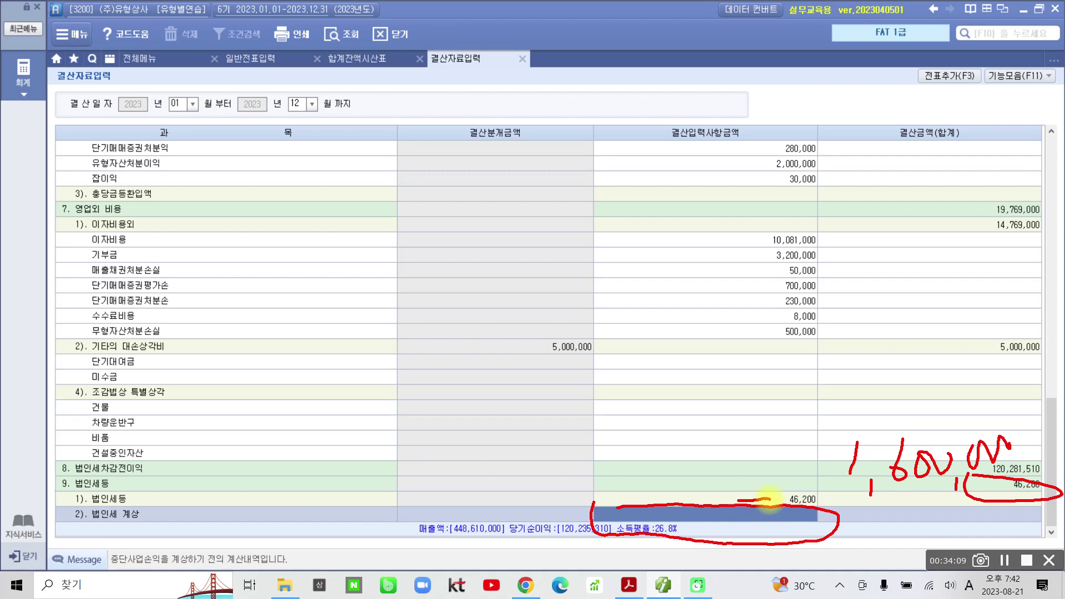
drag(621, 507, 665, 499)
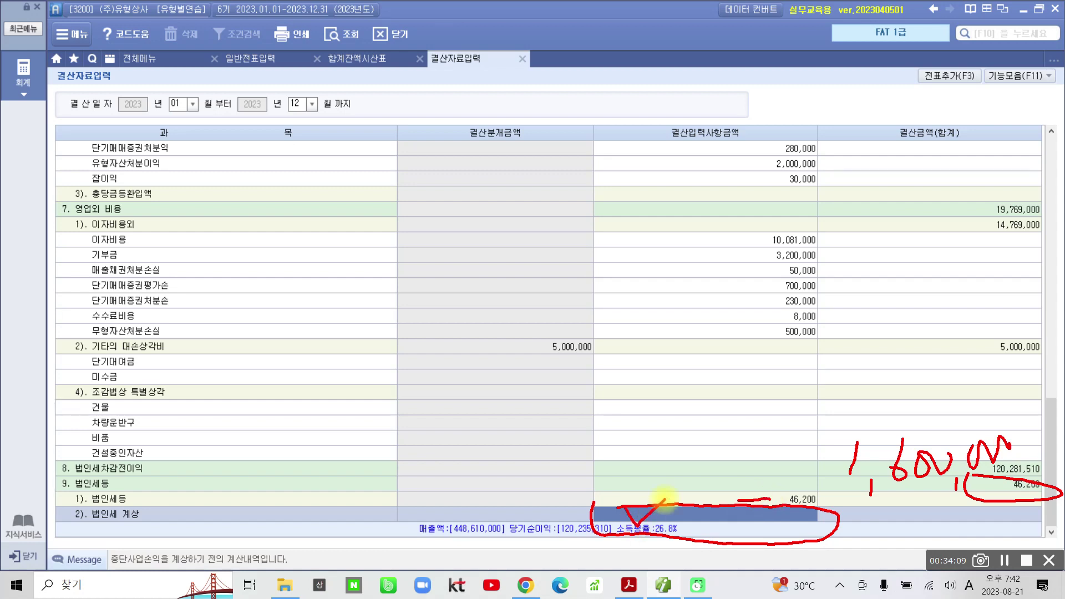
key(Escape)
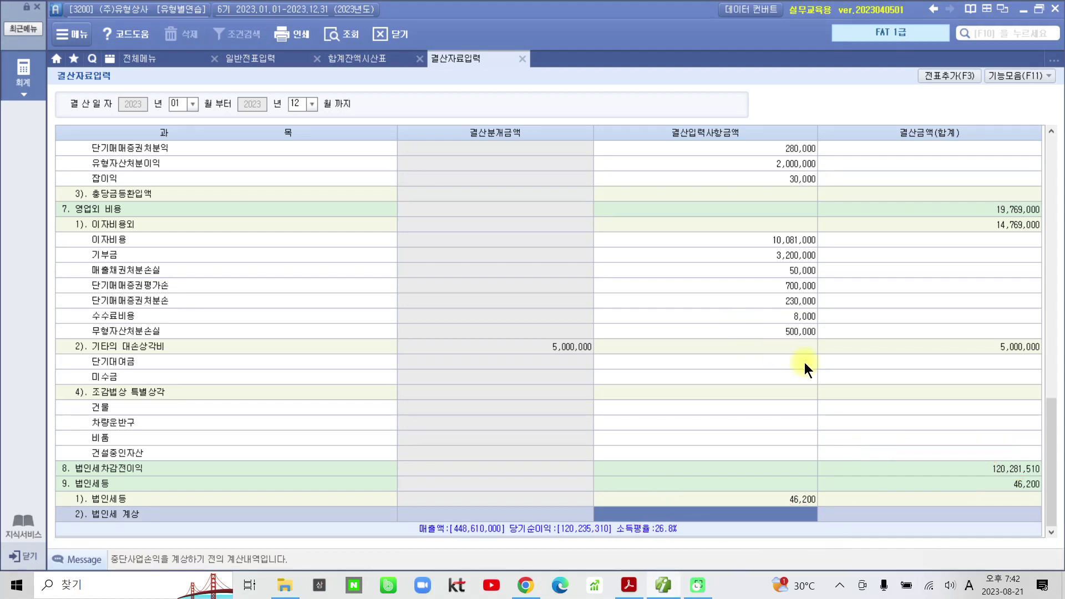
Enter 1,553,800 as the closing input amount for 법인세 계상
text(15)
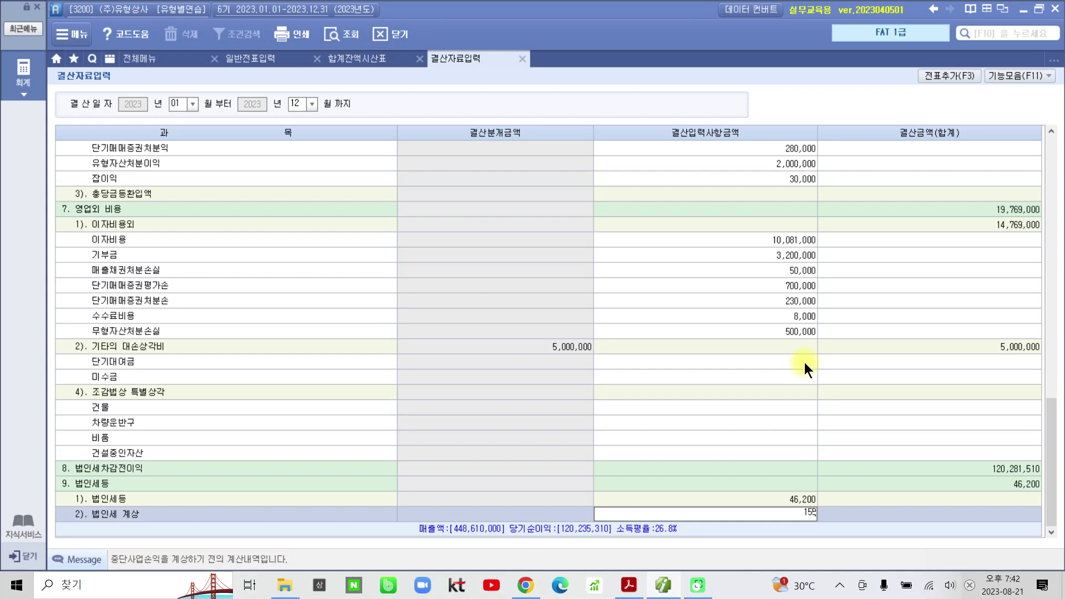
text(5)
text(36)
text(00)
key(Return)
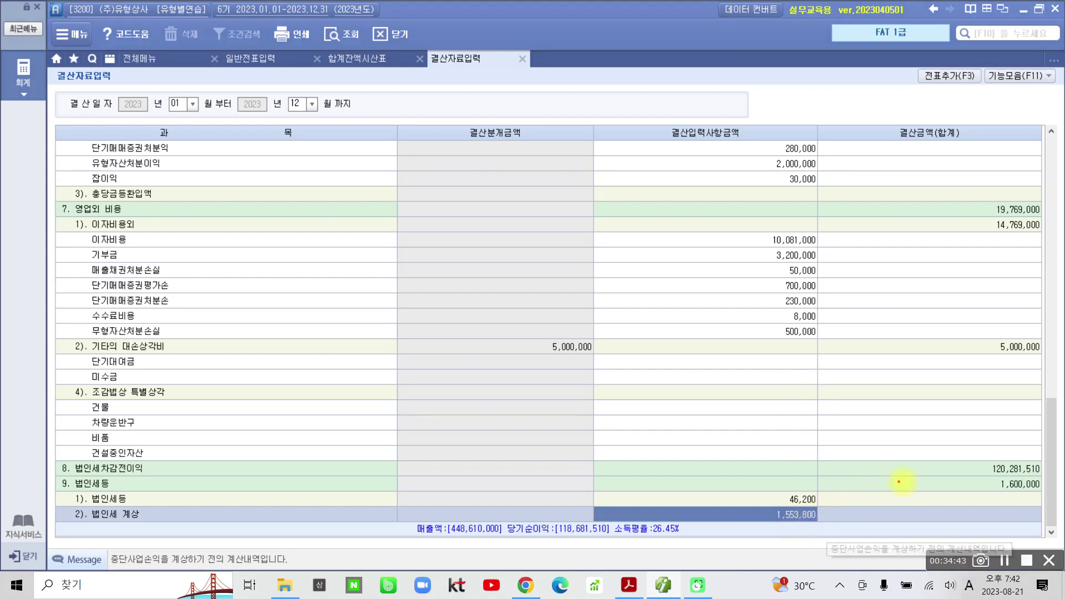
mouse_move(913, 476)
mouse_down()
mouse_move(958, 490)
mouse_move(1061, 493)
mouse_up()
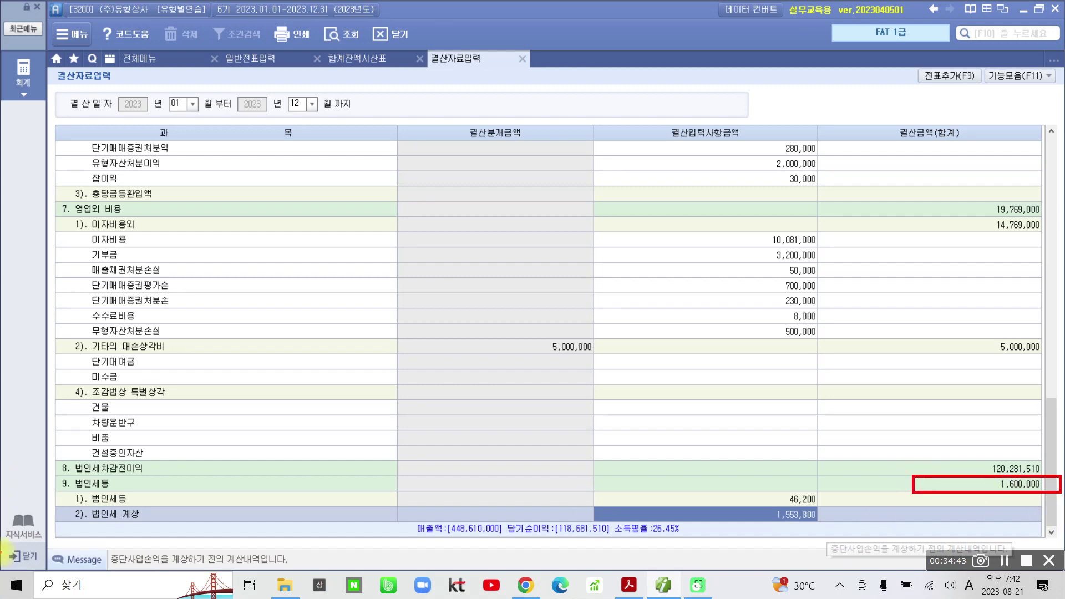
mouse_move(52, 465)
mouse_down()
mouse_move(45, 497)
mouse_move(114, 481)
mouse_move(51, 469)
mouse_up()
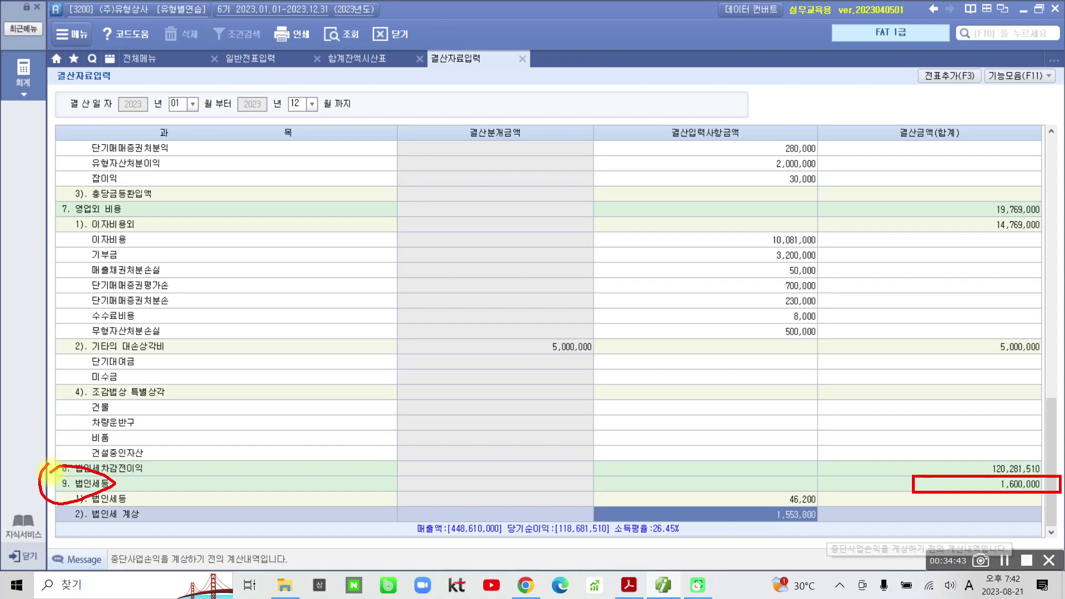
drag(827, 517, 846, 514)
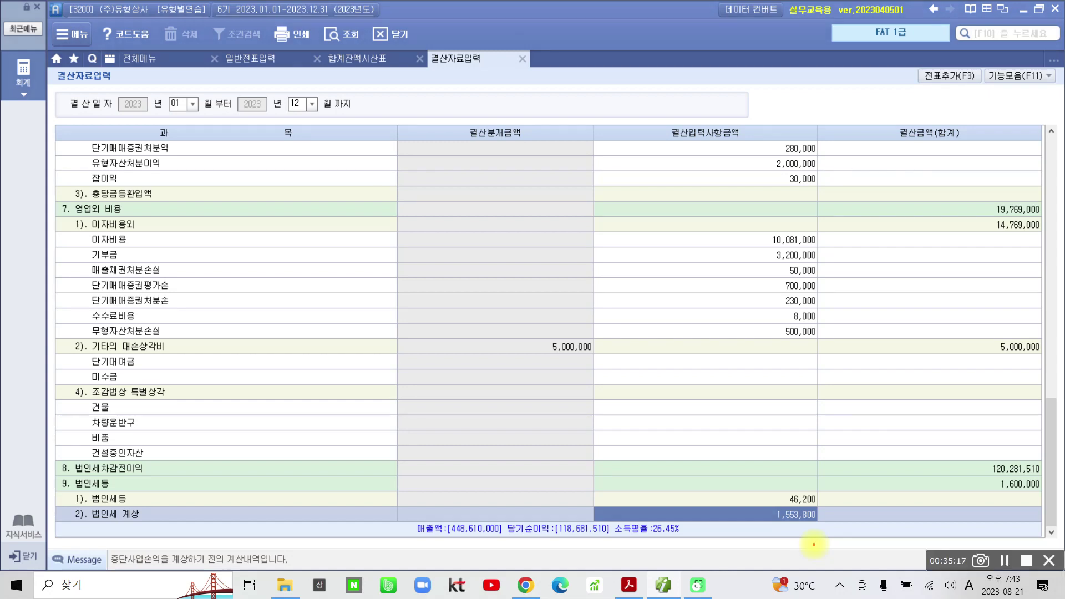
mouse_move(904, 65)
mouse_down()
mouse_move(988, 111)
mouse_move(900, 96)
mouse_up()
mouse_move(945, 127)
mouse_down()
mouse_move(916, 257)
mouse_move(923, 121)
mouse_move(949, 108)
mouse_up()
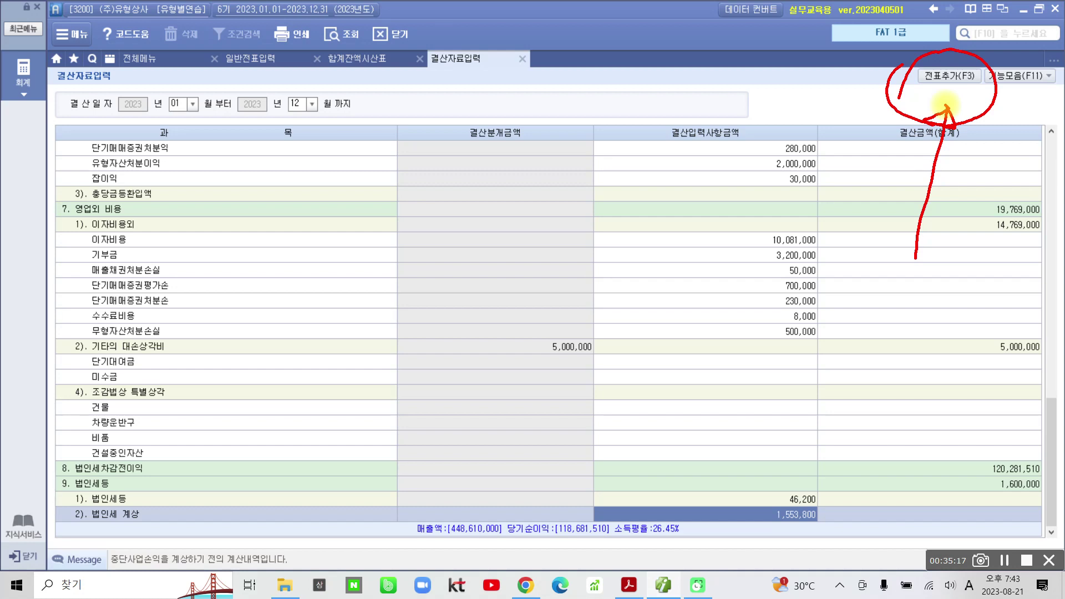
key(Escape)
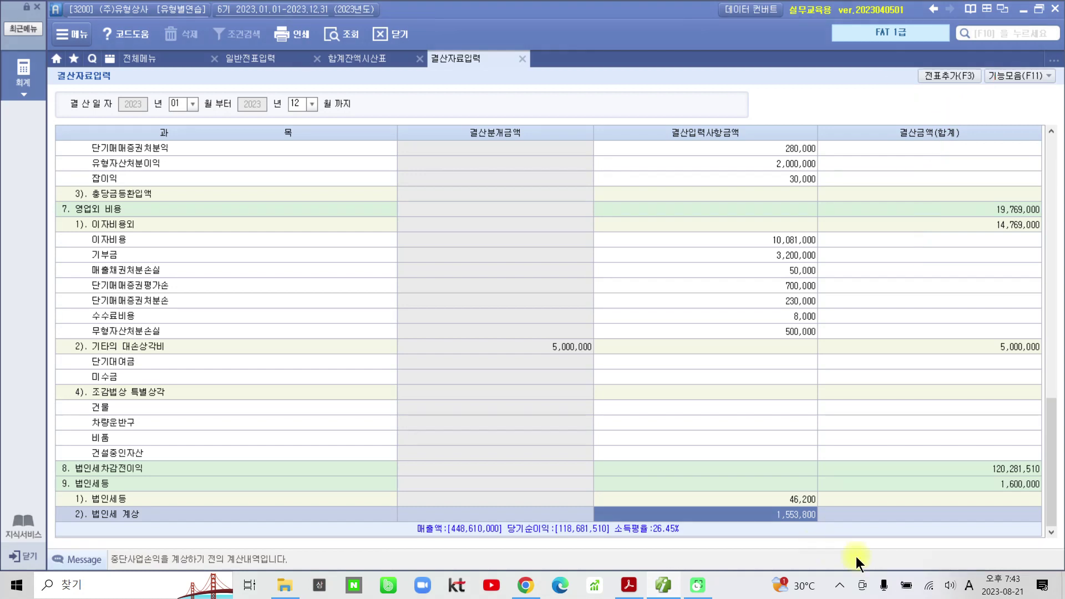
Add the closing journal entries from 결산자료입력 to the general vouchers and confirm the addition
click(954, 77)
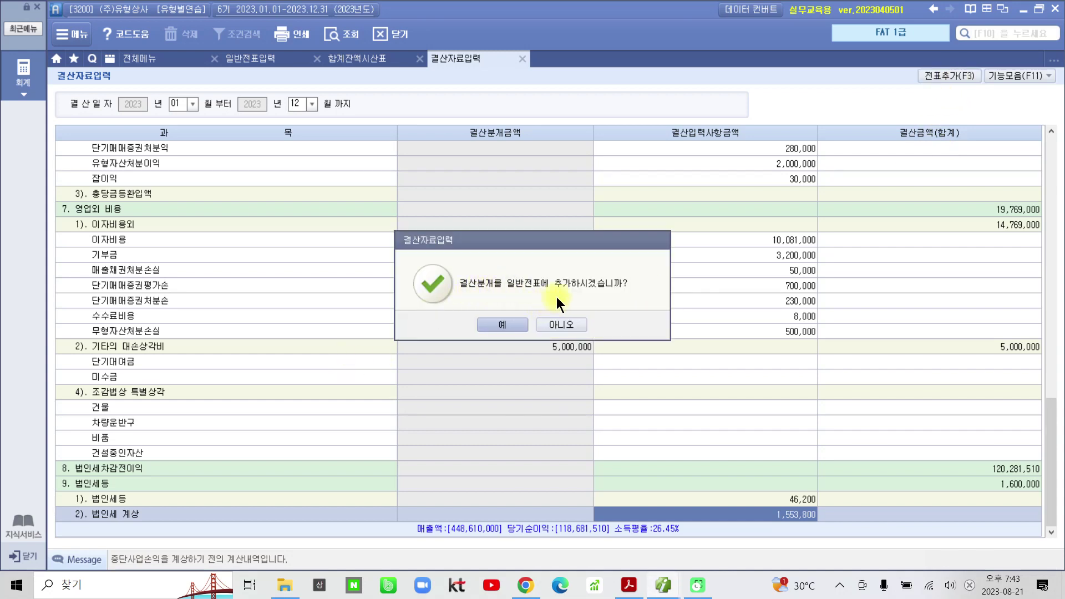
click(511, 323)
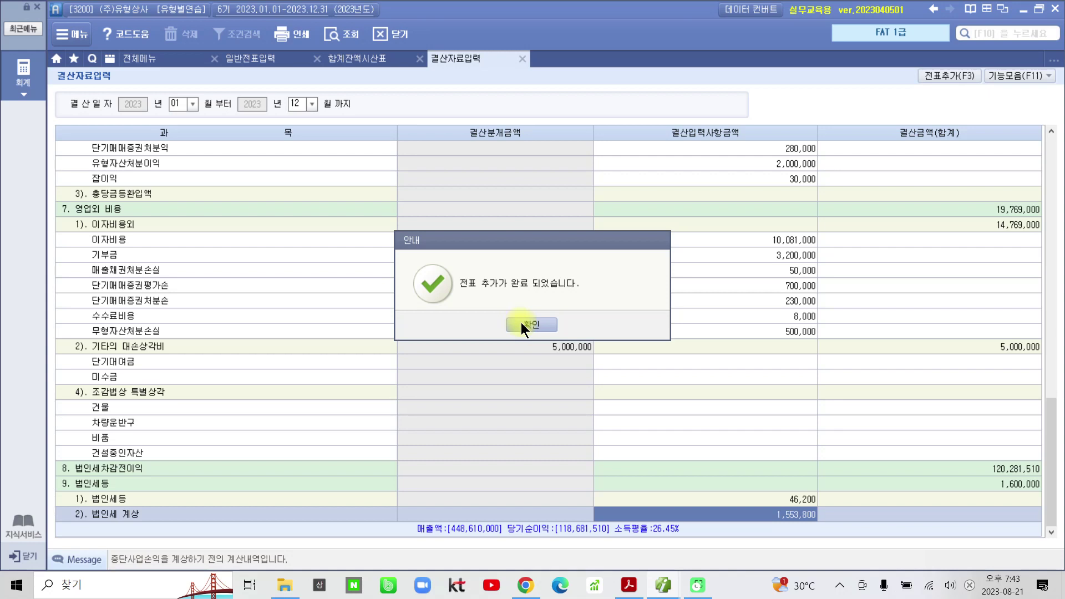
click(521, 323)
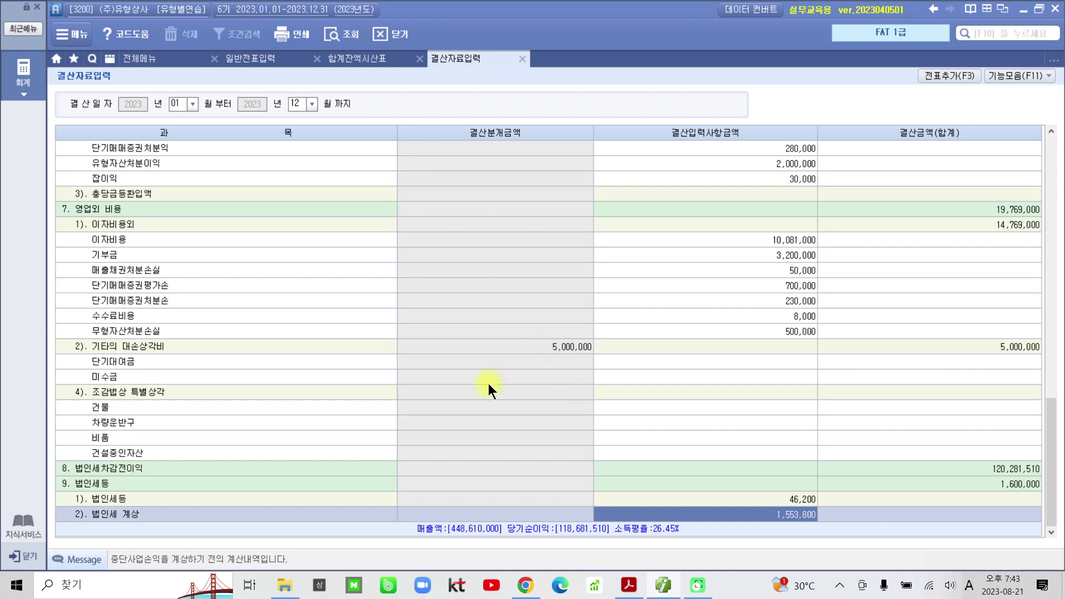
Reload the December 31 vouchers in 일반전표입력 and select the 상품매출원가 closing entry, voucher 00010
click(256, 59)
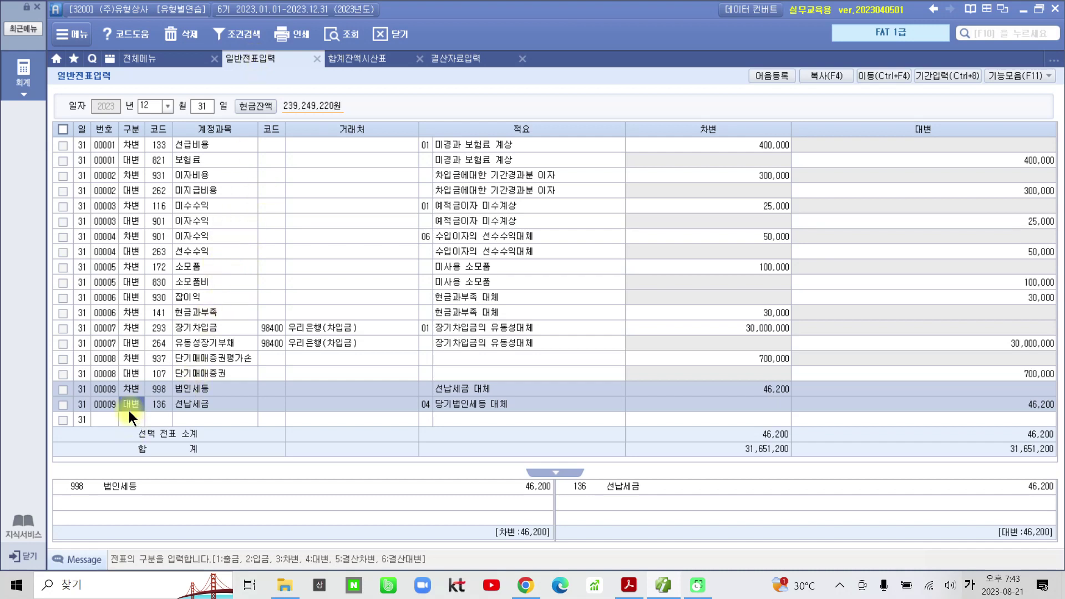
click(155, 404)
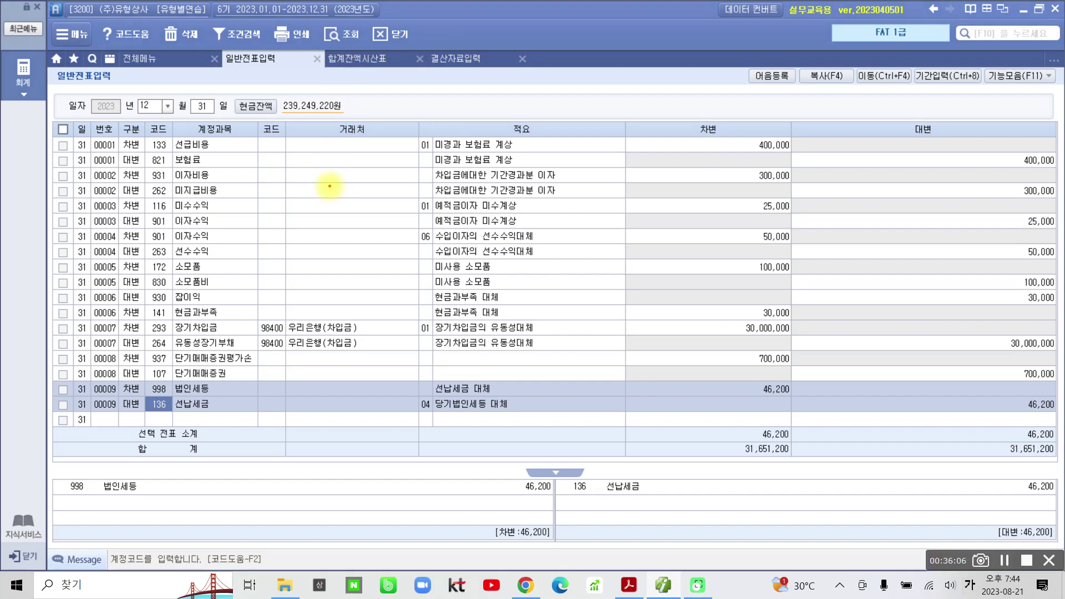
mouse_move(355, 5)
mouse_down()
mouse_move(321, 67)
mouse_move(332, 177)
mouse_up()
key(Escape)
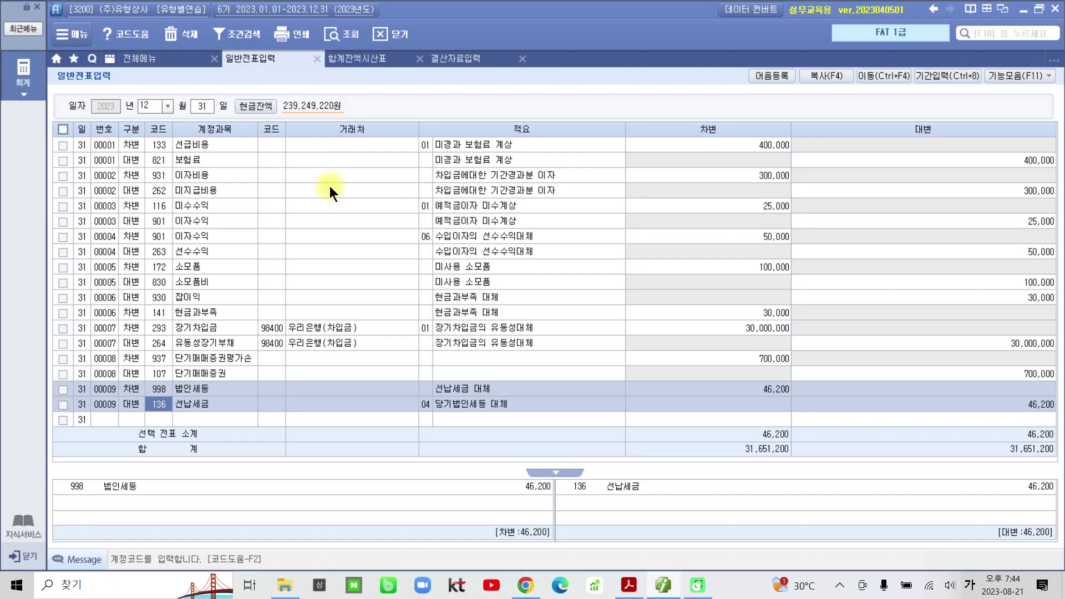
click(350, 34)
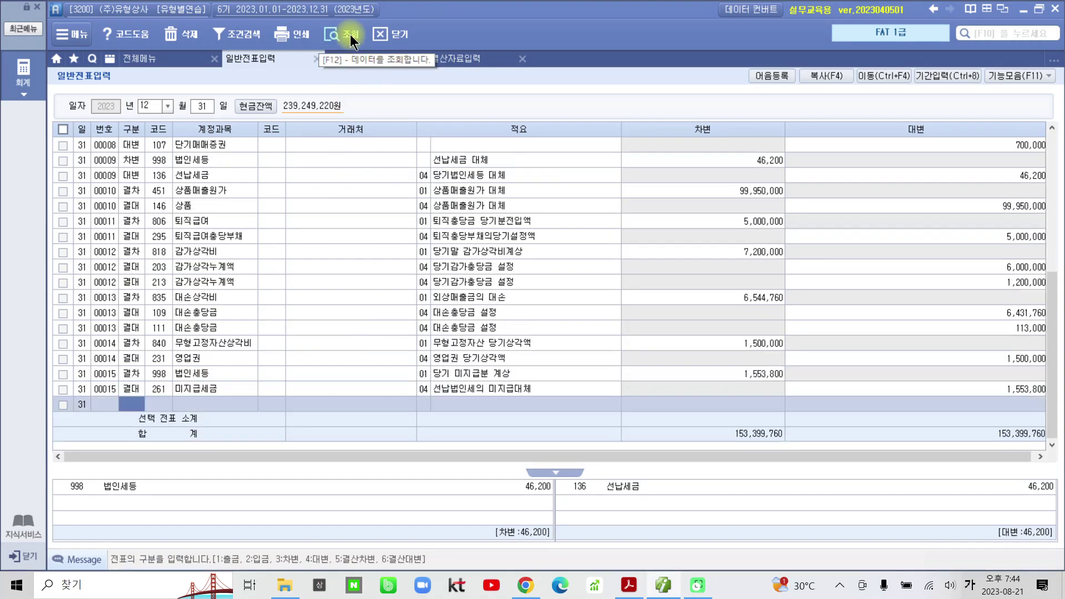
click(150, 199)
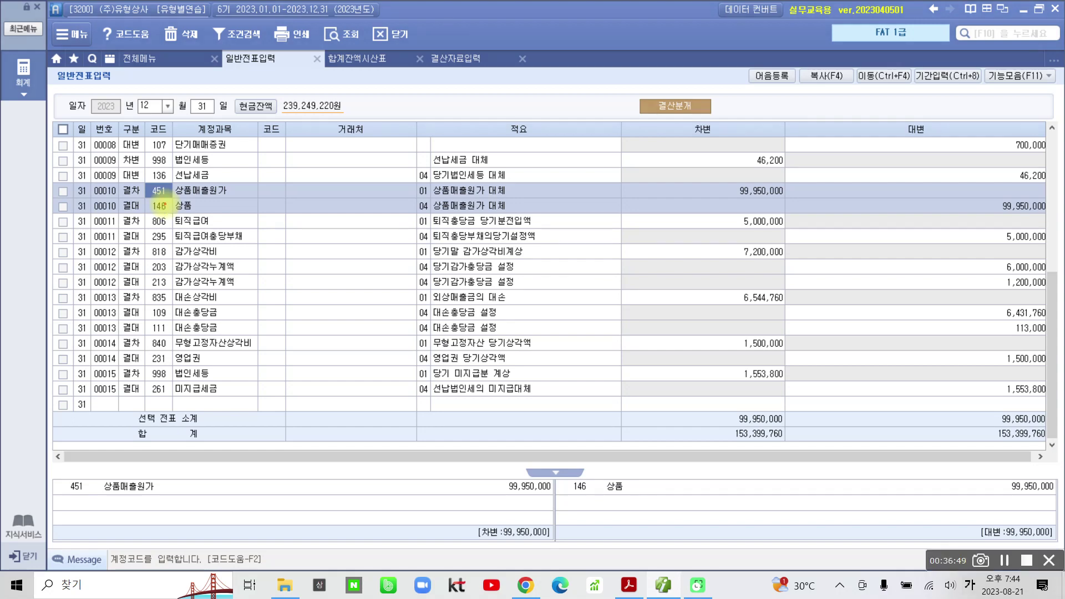
mouse_move(74, 177)
mouse_down()
mouse_move(70, 190)
mouse_move(138, 217)
mouse_move(312, 222)
mouse_move(1034, 228)
mouse_move(1054, 189)
mouse_move(688, 174)
mouse_move(89, 178)
mouse_move(61, 190)
mouse_up()
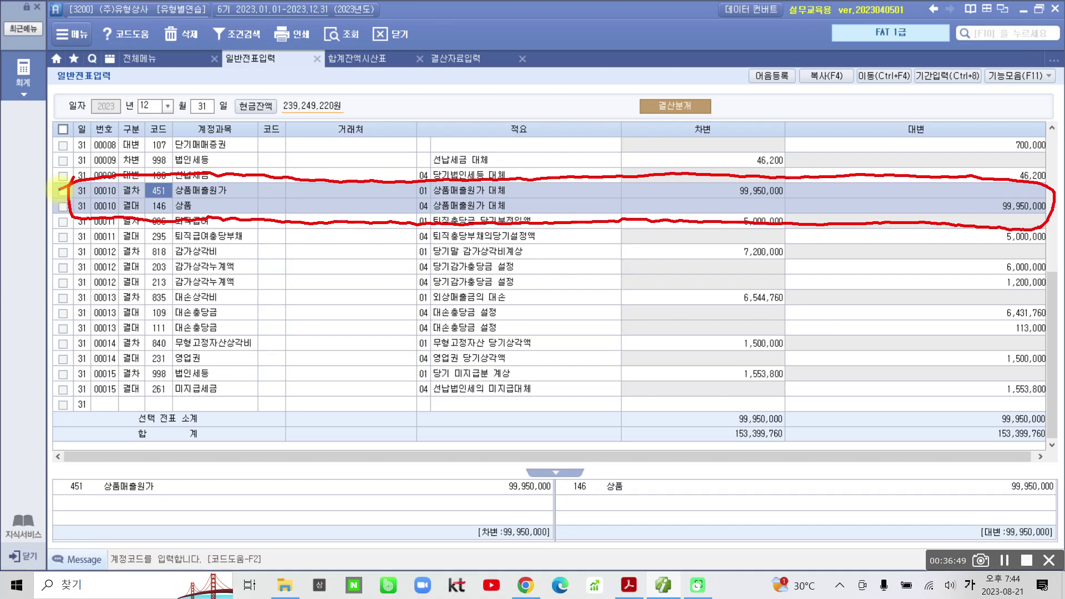
mouse_move(500, 230)
mouse_down()
mouse_move(420, 200)
mouse_move(513, 233)
mouse_move(494, 238)
mouse_up()
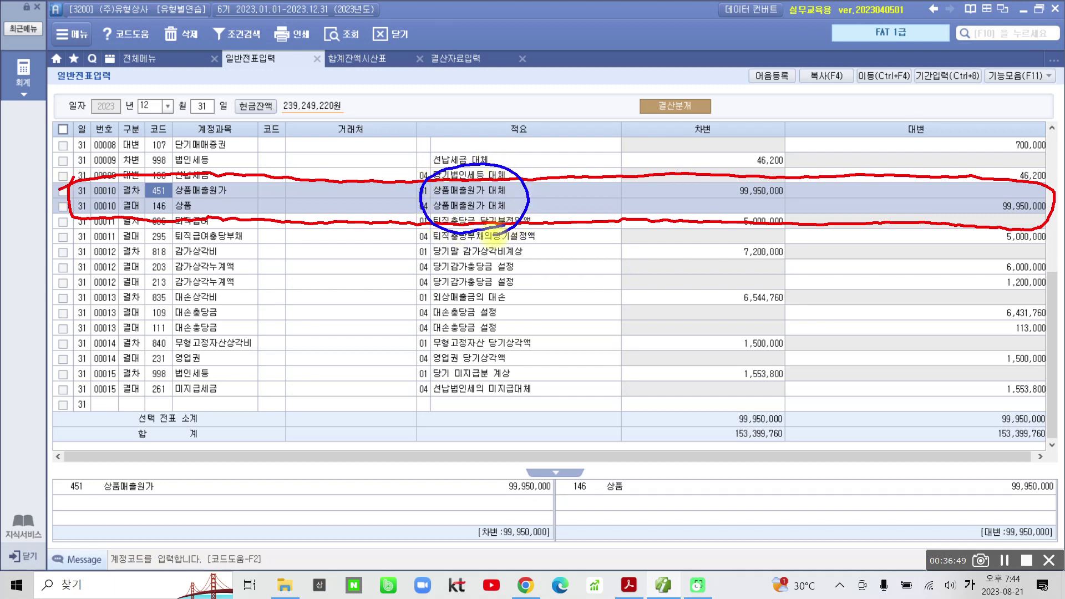
mouse_move(494, 237)
mouse_down()
mouse_move(577, 269)
mouse_move(586, 283)
mouse_up()
mouse_move(613, 251)
mouse_down()
mouse_move(639, 261)
mouse_move(678, 247)
mouse_move(663, 294)
mouse_move(674, 313)
mouse_move(793, 273)
mouse_move(801, 303)
mouse_move(838, 316)
mouse_up()
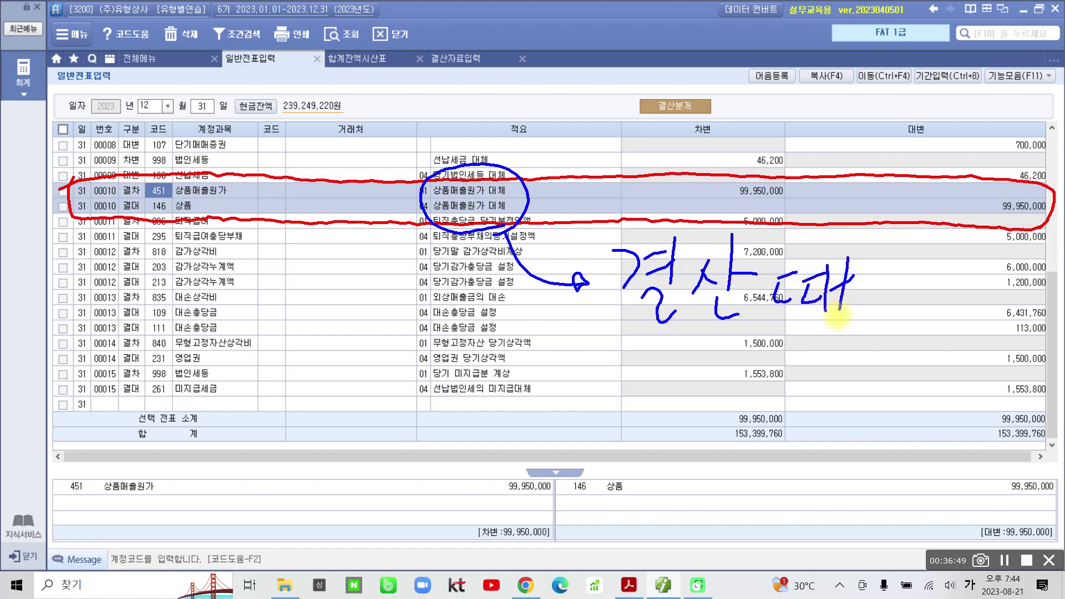
drag(626, 355, 876, 348)
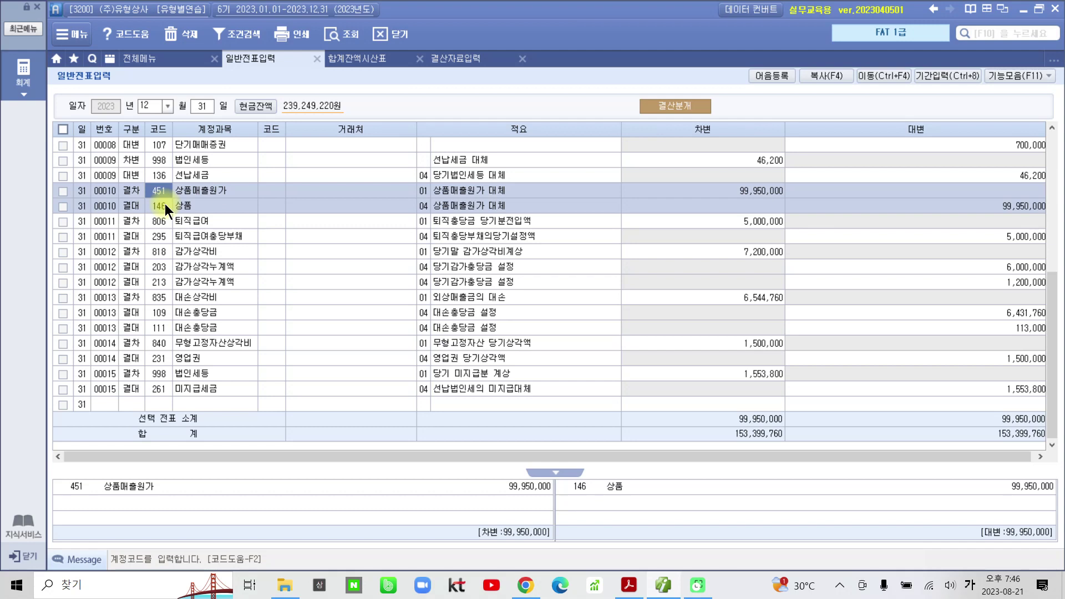
Review the debit and credit lines of voucher 00011 for 퇴직급여 and 퇴직급여충당부채
click(116, 227)
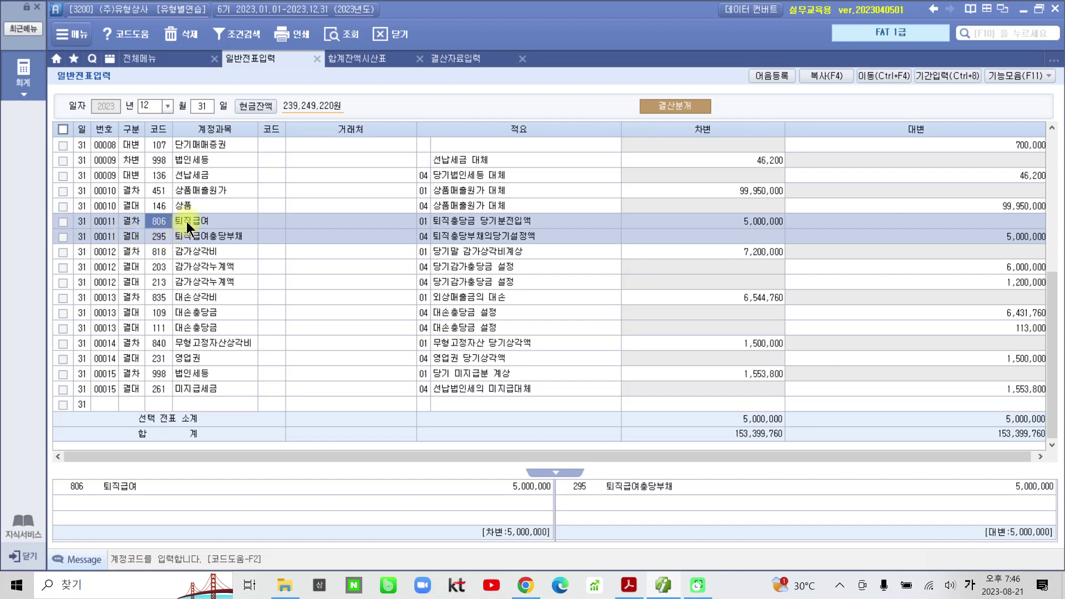
click(681, 221)
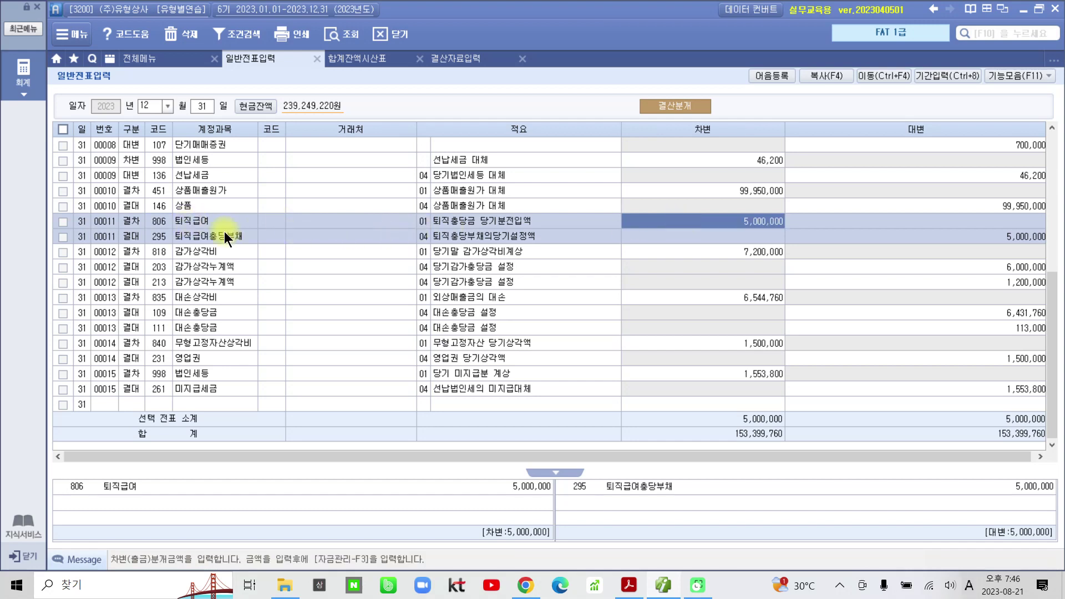
click(996, 242)
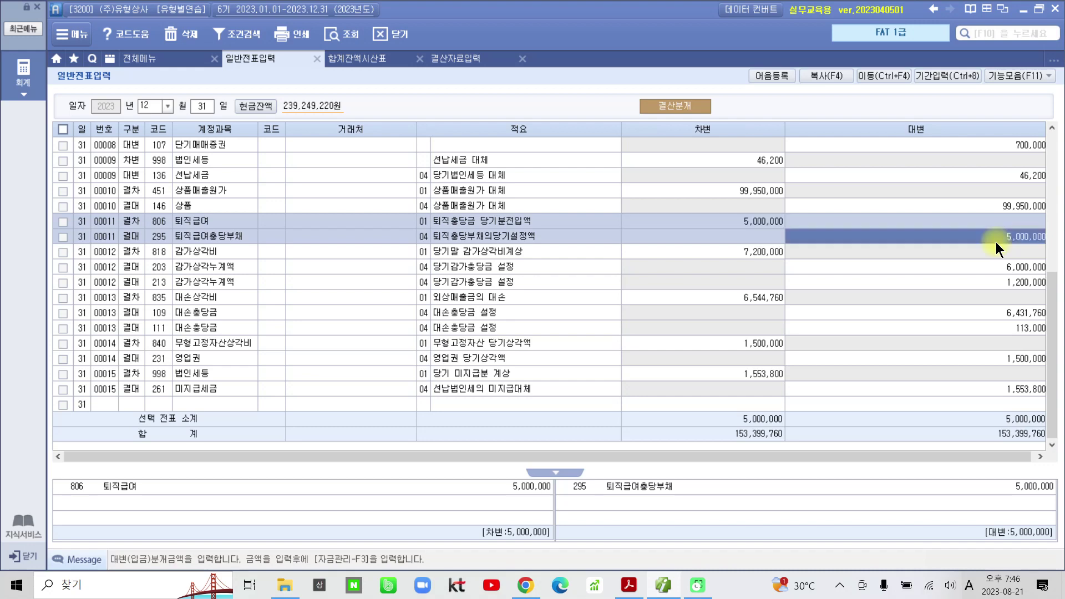
click(690, 223)
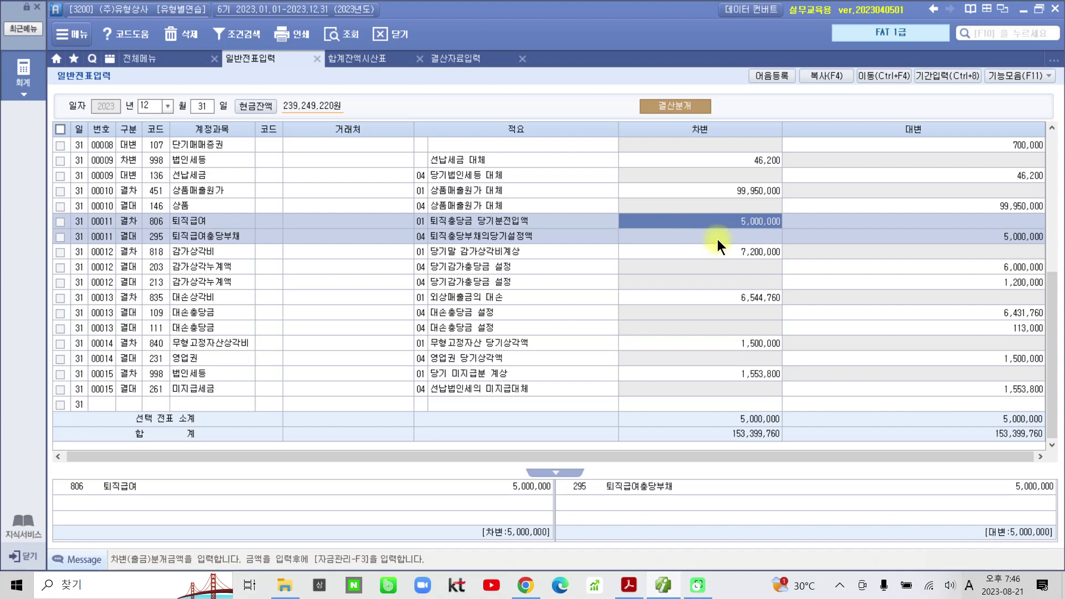
click(168, 238)
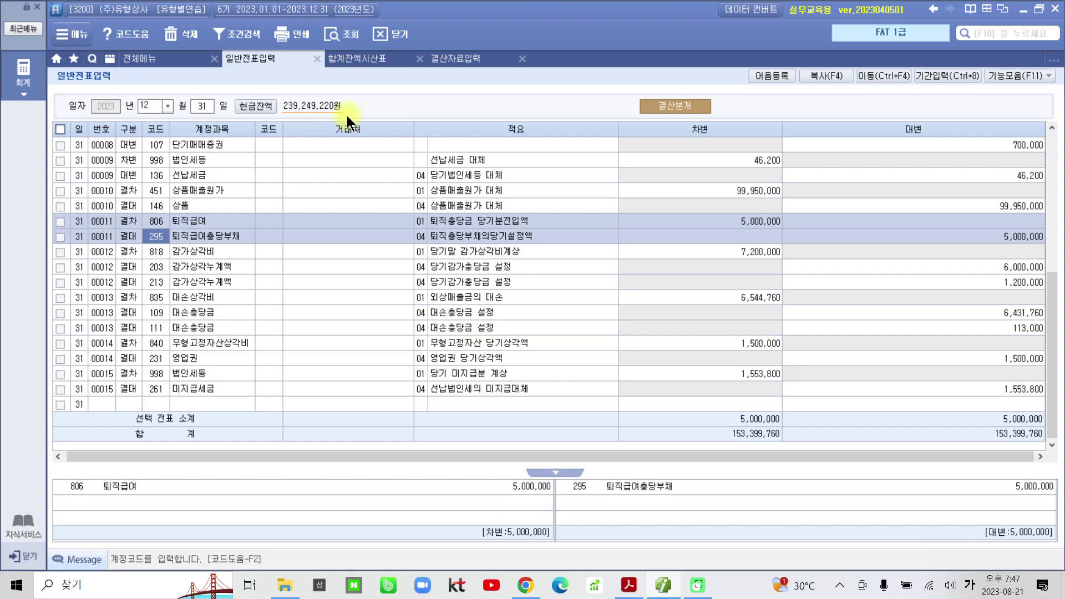
Refresh the December 31 합계잔액시산표 and check the credit balance of 퇴직급여충당부채
click(389, 60)
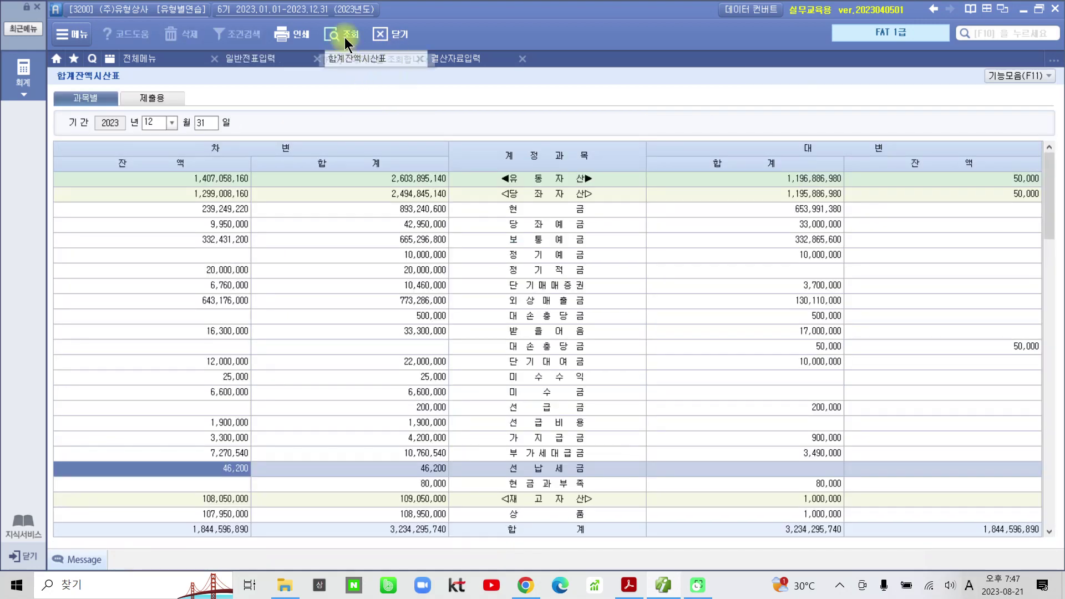
click(345, 35)
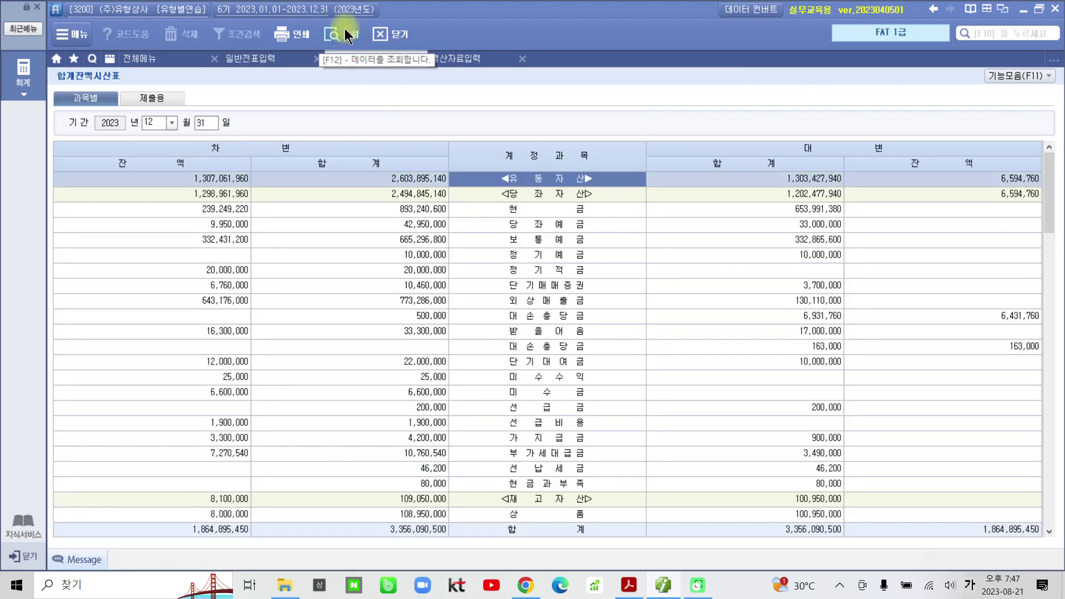
click(606, 345)
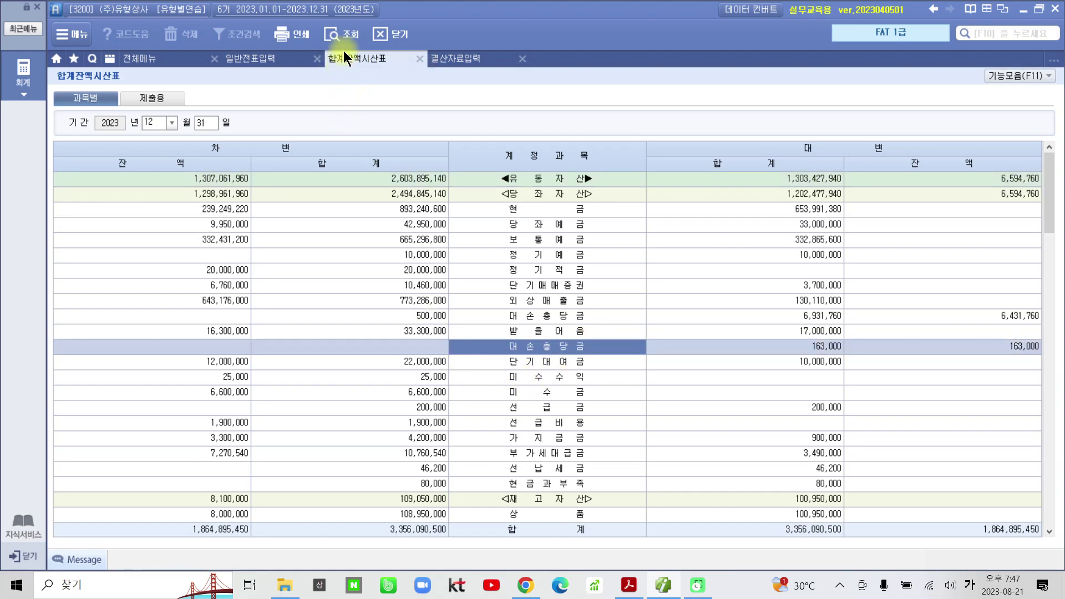
click(510, 371)
scroll(511, 371, down, 6)
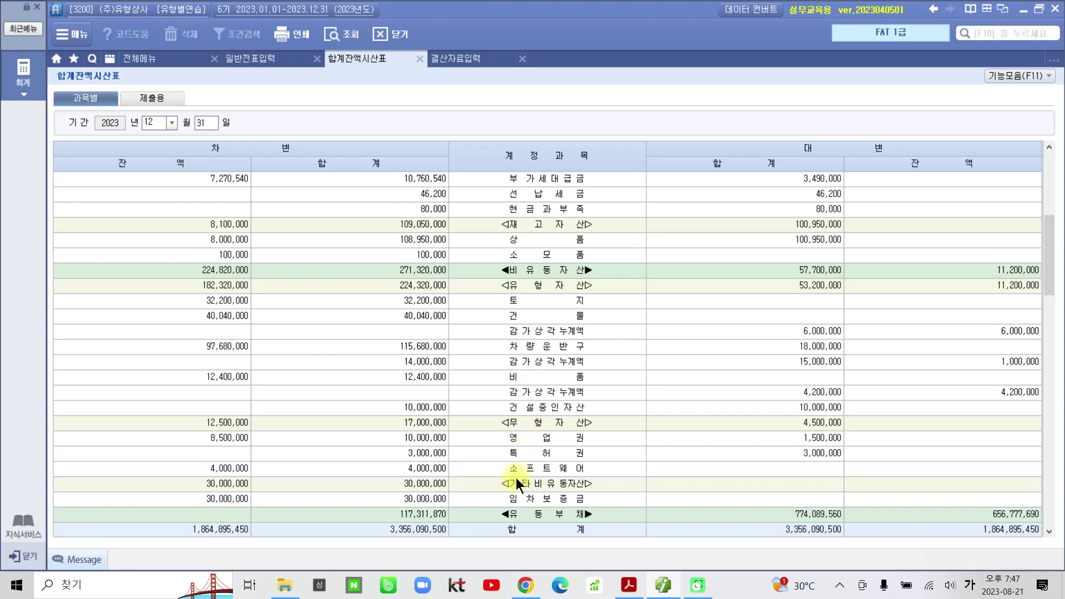
scroll(518, 438, down, 6)
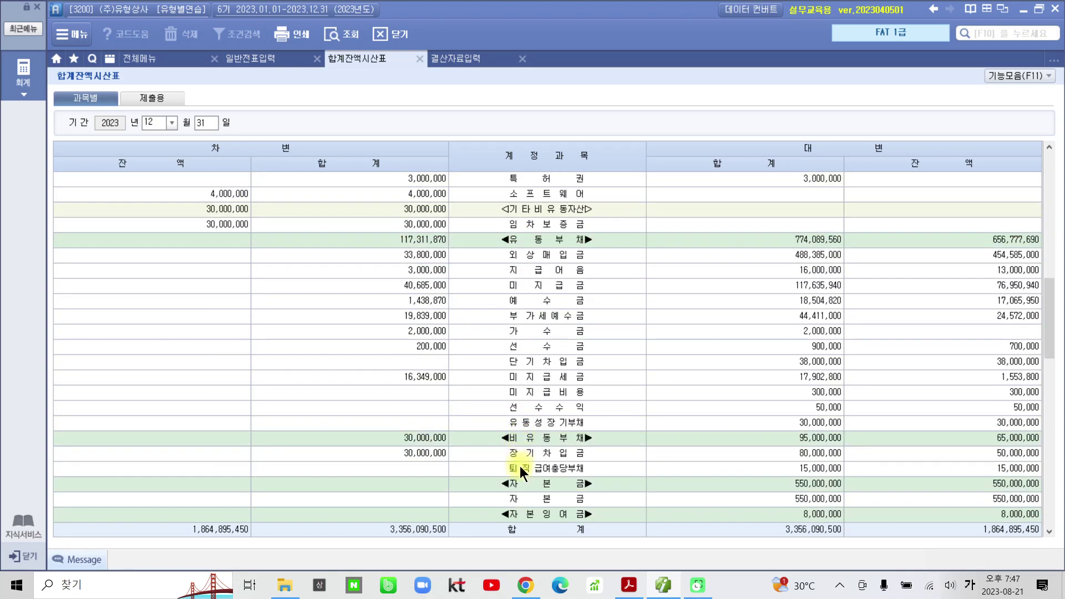
click(521, 467)
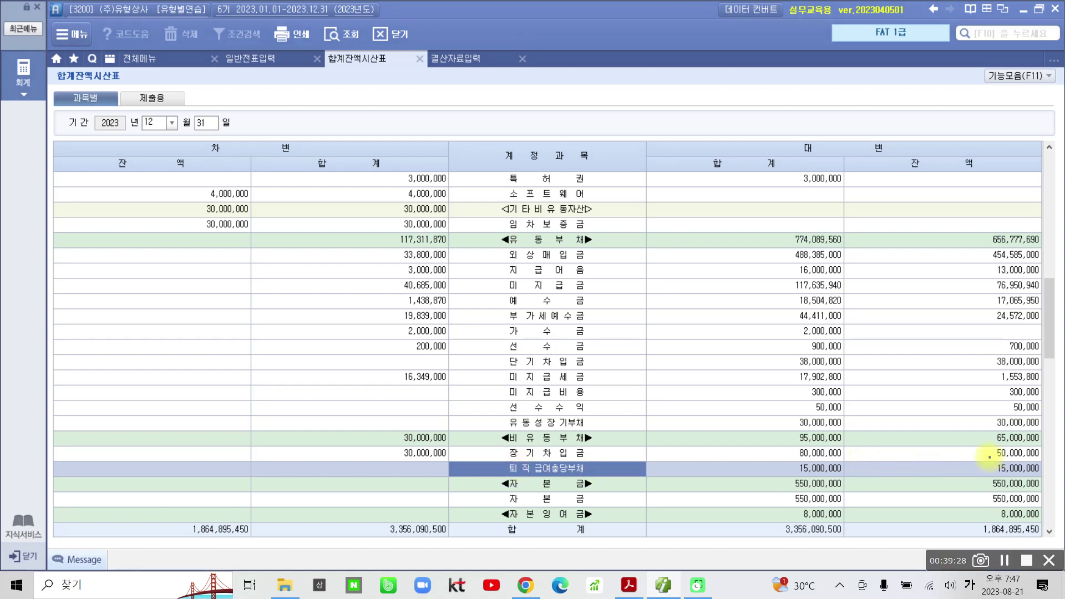
drag(984, 454, 1057, 483)
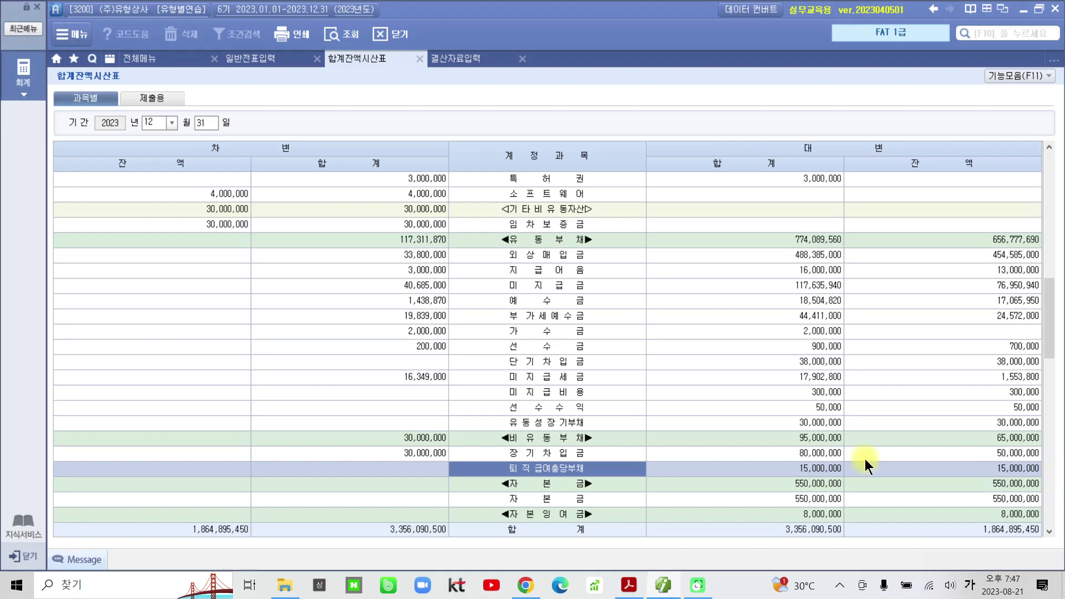
Return to 일반전표입력 and compare the 퇴직급여 closing entry with the trial balance
click(244, 57)
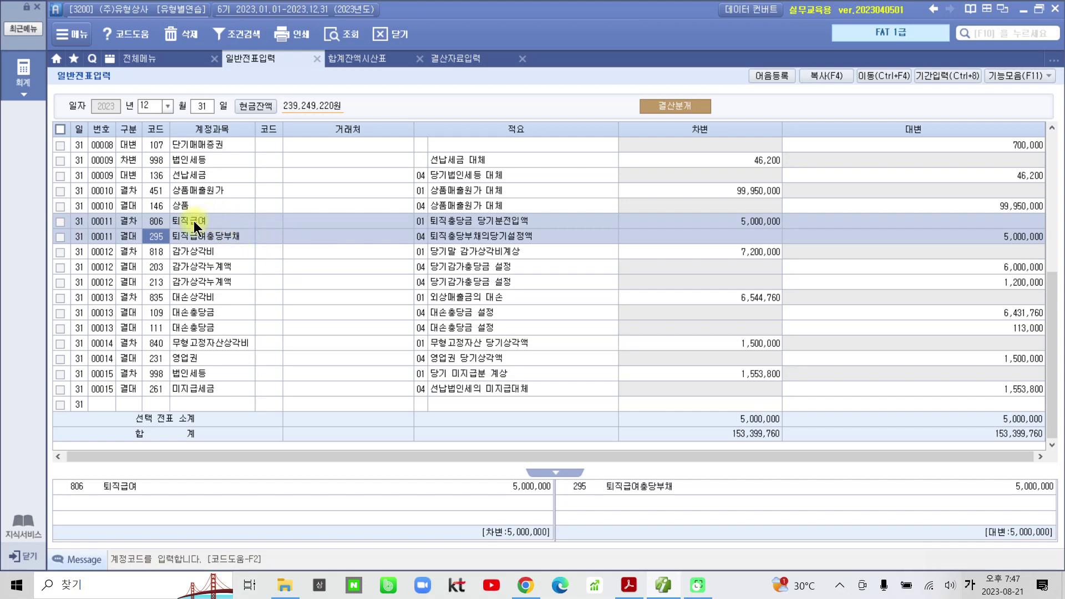
key(Up)
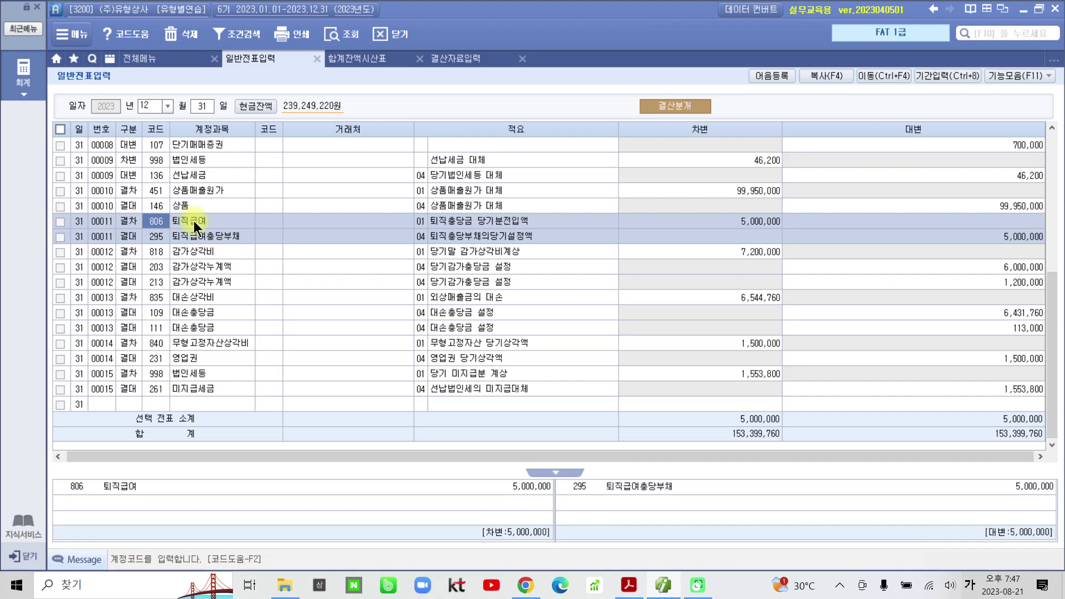
key(Down)
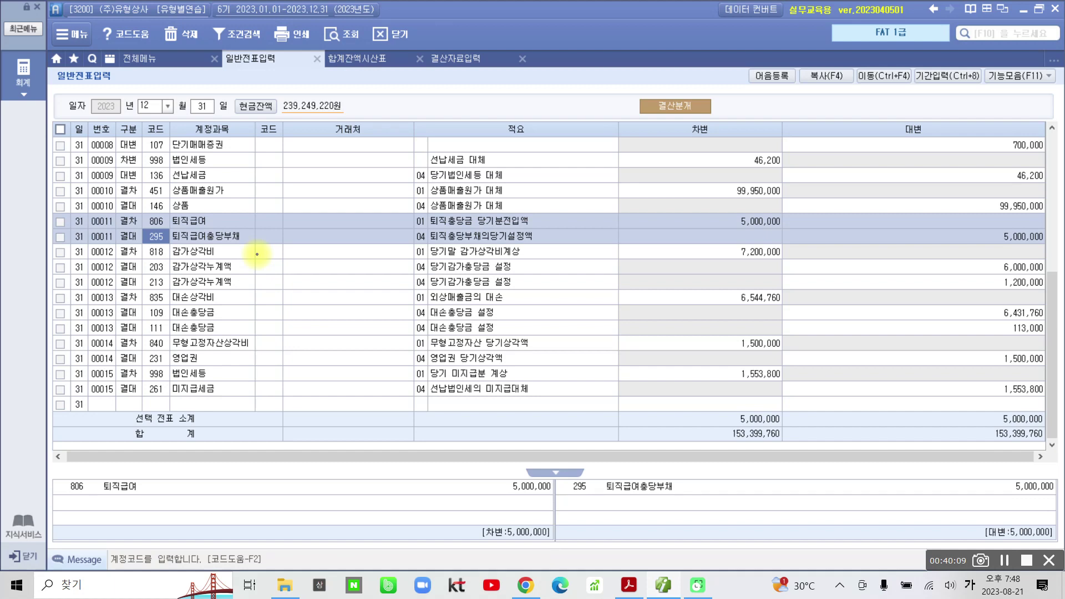
mouse_move(56, 205)
mouse_down()
mouse_move(249, 237)
mouse_move(666, 248)
mouse_move(951, 254)
mouse_move(1056, 227)
mouse_move(694, 205)
mouse_move(273, 209)
mouse_move(58, 233)
mouse_up()
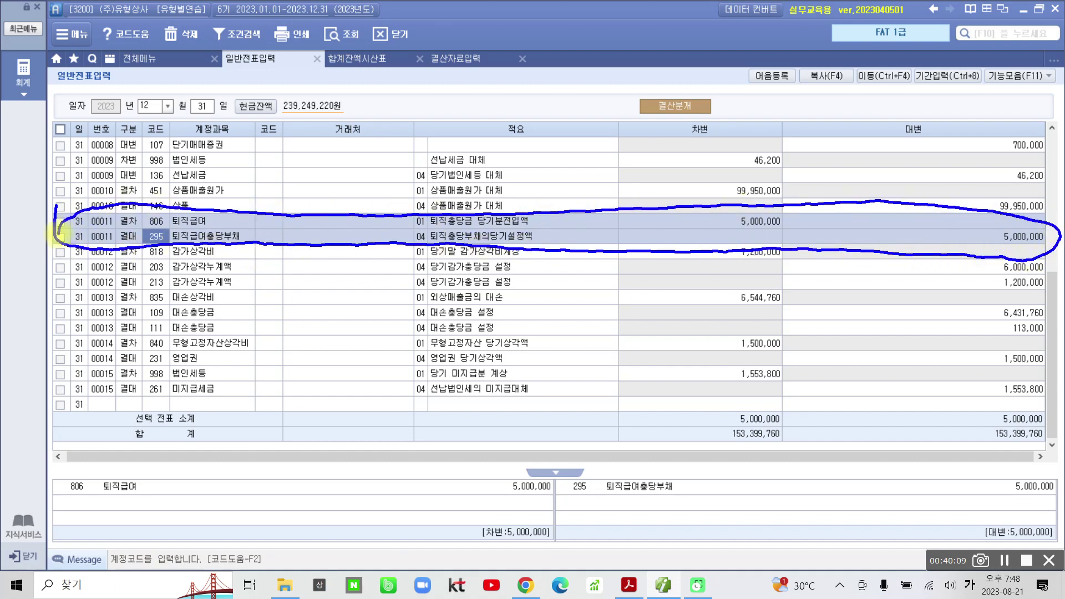
drag(631, 292, 609, 333)
mouse_move(673, 284)
mouse_down()
mouse_move(642, 331)
mouse_move(677, 354)
mouse_up()
drag(715, 316, 767, 319)
drag(780, 340, 777, 353)
drag(796, 337, 859, 321)
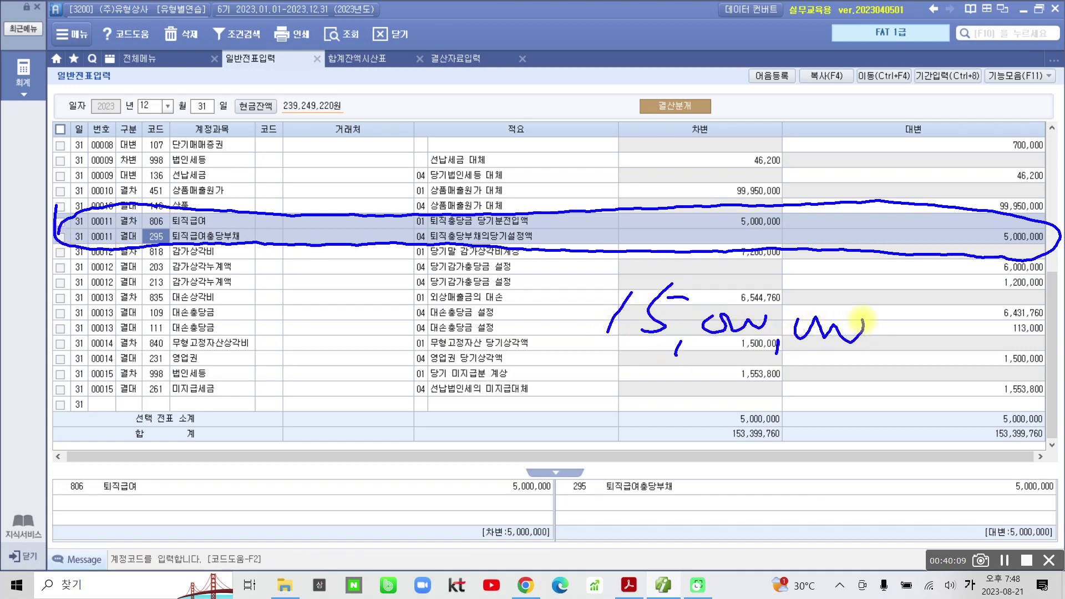
drag(220, 214, 209, 233)
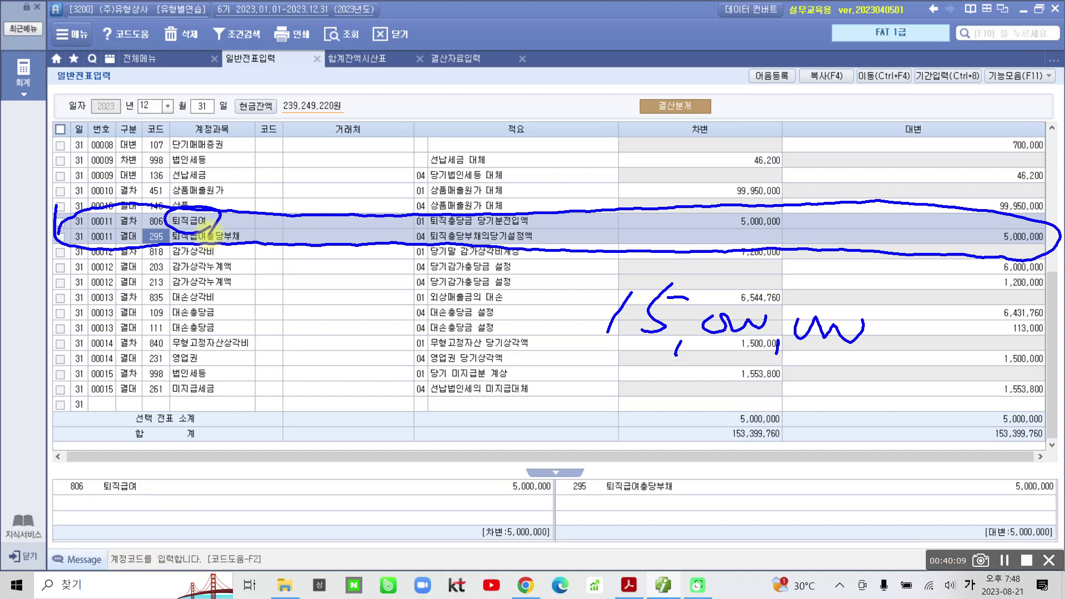
mouse_move(242, 412)
mouse_down()
mouse_move(321, 442)
mouse_move(332, 414)
mouse_up()
drag(345, 403, 381, 432)
mouse_move(412, 391)
mouse_down()
mouse_move(423, 426)
mouse_move(405, 451)
mouse_move(443, 444)
mouse_up()
drag(475, 395, 491, 444)
drag(521, 438, 533, 447)
mouse_move(559, 390)
mouse_down()
mouse_move(561, 442)
mouse_move(604, 460)
mouse_up()
mouse_move(720, 421)
mouse_down()
mouse_move(686, 461)
mouse_move(711, 455)
mouse_up()
mouse_move(757, 425)
mouse_down()
mouse_move(729, 452)
mouse_move(780, 461)
mouse_up()
drag(796, 421, 769, 464)
drag(677, 483, 779, 473)
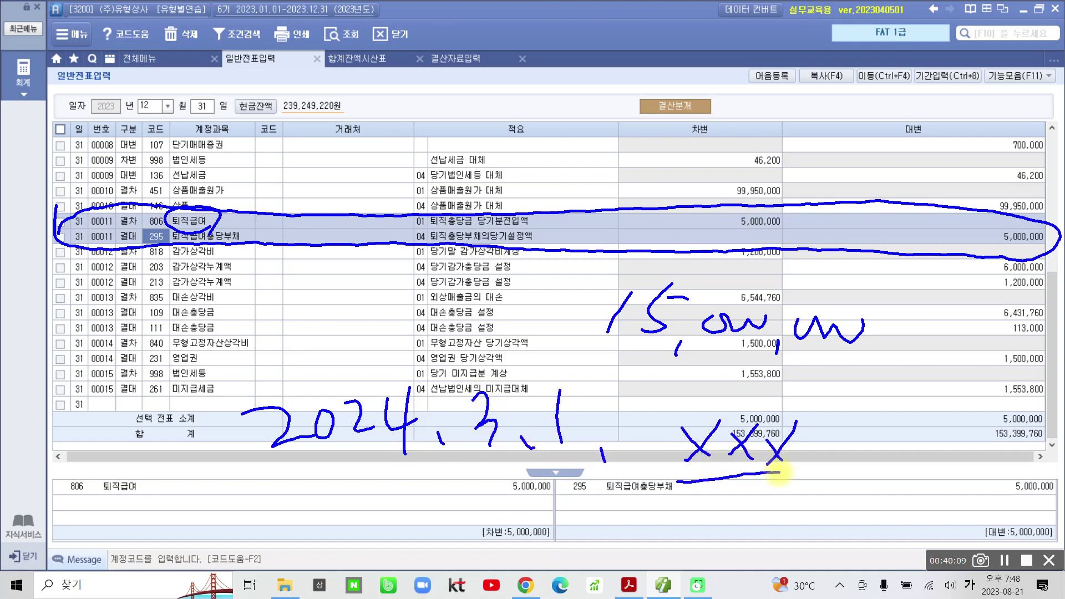
drag(846, 427, 882, 431)
drag(841, 441, 865, 469)
drag(843, 472, 897, 466)
drag(888, 424, 889, 491)
mouse_move(918, 440)
mouse_down()
mouse_move(899, 460)
mouse_move(937, 462)
mouse_up()
drag(946, 418, 943, 491)
drag(944, 454, 959, 452)
mouse_move(640, 502)
mouse_down()
mouse_move(669, 514)
mouse_move(663, 544)
mouse_up()
drag(688, 534, 687, 554)
drag(705, 514, 767, 499)
drag(760, 542, 761, 566)
mouse_move(780, 519)
mouse_down()
mouse_move(799, 536)
mouse_move(819, 513)
mouse_move(832, 539)
mouse_up()
drag(855, 488, 868, 509)
mouse_move(832, 530)
mouse_down()
mouse_move(884, 519)
mouse_move(871, 541)
mouse_move(896, 551)
mouse_up()
mouse_move(847, 570)
mouse_down()
mouse_move(616, 555)
mouse_move(916, 510)
mouse_move(849, 571)
mouse_up()
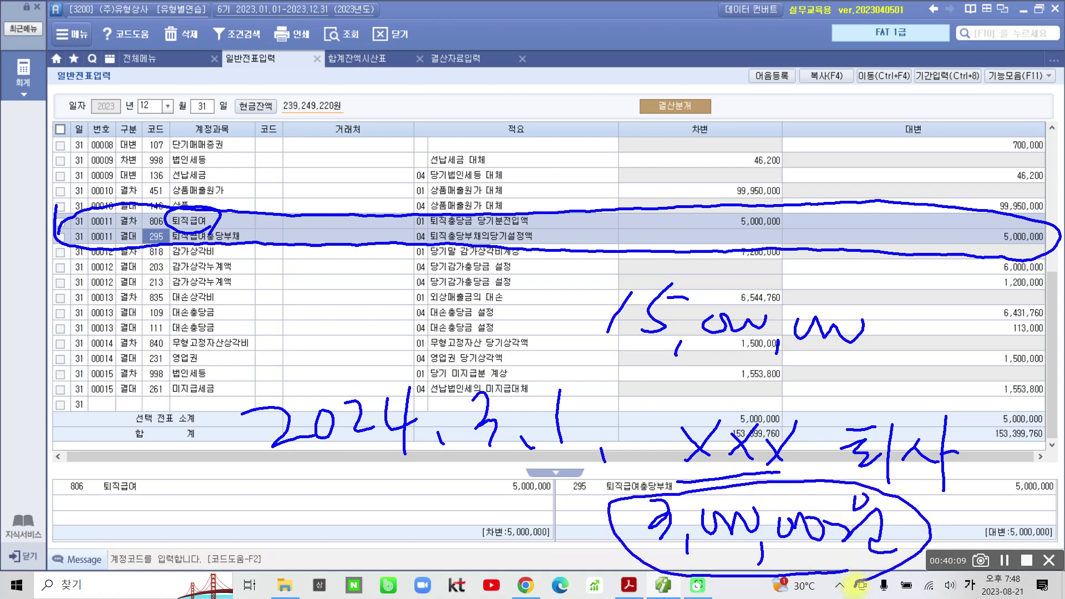
drag(197, 194, 227, 189)
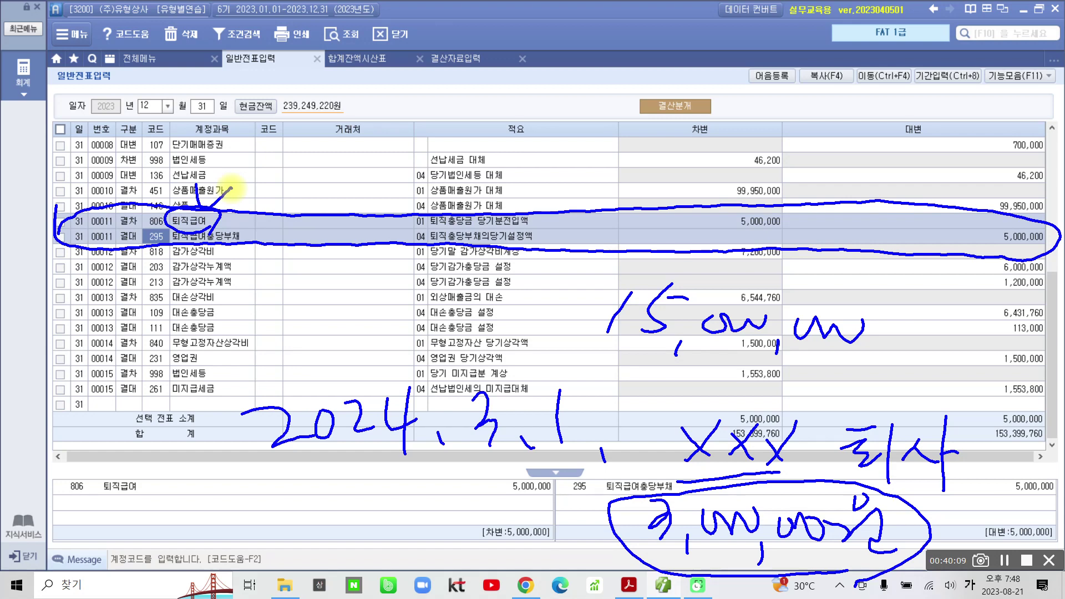
mouse_move(307, 480)
mouse_down()
mouse_move(338, 505)
mouse_move(318, 540)
mouse_move(346, 539)
mouse_up()
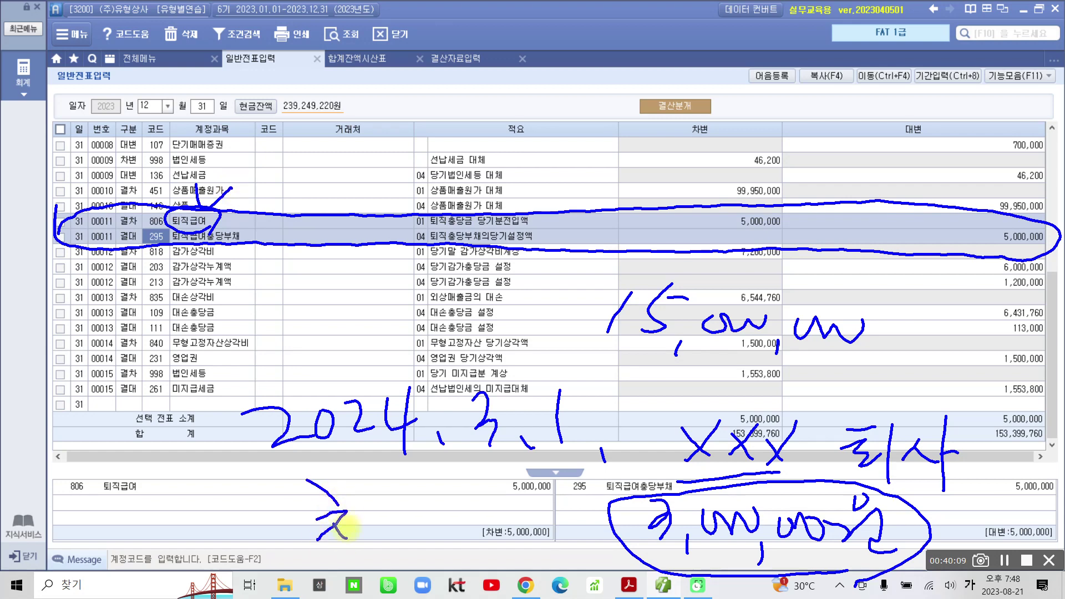
drag(351, 479, 345, 565)
drag(344, 530, 365, 530)
drag(356, 467, 369, 569)
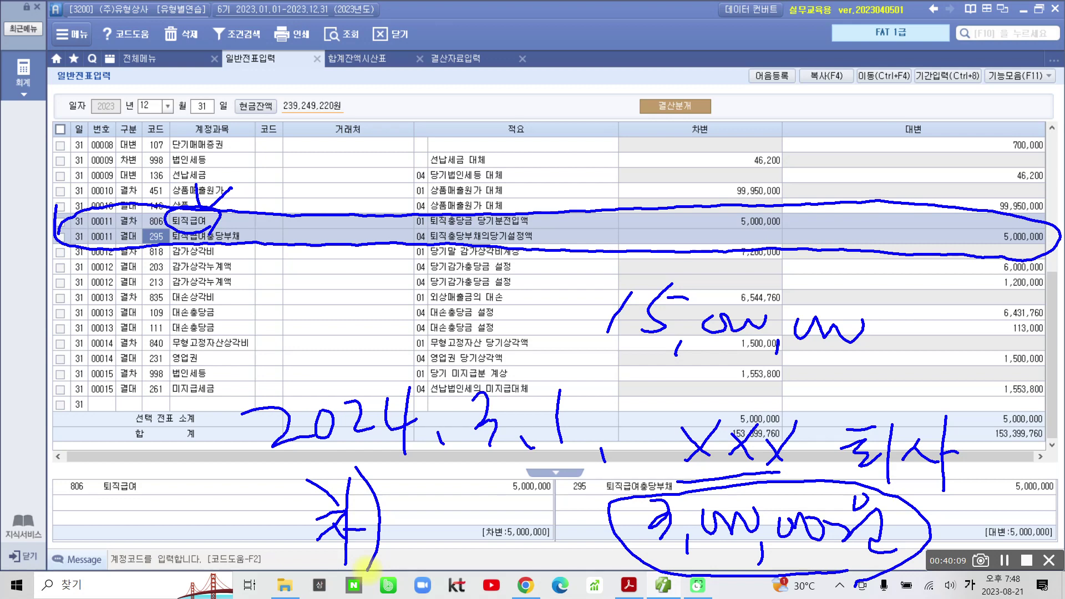
drag(400, 499, 420, 497)
mouse_move(400, 516)
mouse_down()
mouse_move(421, 514)
mouse_move(429, 534)
mouse_up()
drag(440, 482, 439, 556)
mouse_move(442, 499)
mouse_down()
mouse_move(452, 535)
mouse_move(470, 527)
mouse_up()
mouse_move(484, 485)
mouse_down()
mouse_move(489, 565)
mouse_move(493, 522)
mouse_up()
mouse_move(510, 506)
mouse_down()
mouse_move(529, 504)
mouse_move(513, 548)
mouse_up()
mouse_move(524, 520)
mouse_down()
mouse_move(521, 554)
mouse_move(525, 537)
mouse_up()
mouse_move(554, 502)
mouse_down()
mouse_move(539, 523)
mouse_move(561, 506)
mouse_up()
drag(550, 524, 562, 523)
drag(565, 483, 562, 552)
drag(444, 547, 492, 572)
drag(472, 577, 480, 597)
drag(483, 553, 502, 563)
drag(488, 555, 516, 583)
drag(503, 533, 533, 566)
drag(522, 558, 544, 591)
mouse_move(547, 544)
mouse_down()
mouse_move(547, 567)
mouse_move(560, 566)
mouse_up()
drag(544, 547, 591, 591)
drag(579, 526, 583, 552)
drag(558, 582, 566, 598)
drag(571, 557, 594, 583)
drag(571, 568, 610, 591)
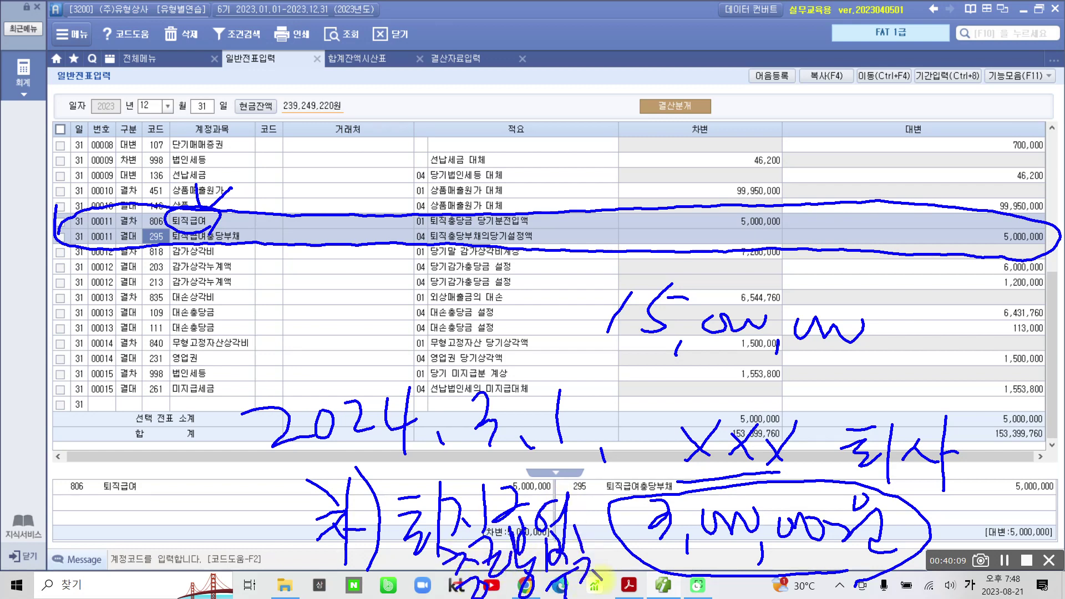
drag(602, 549, 598, 580)
drag(593, 569, 613, 588)
drag(604, 552, 606, 598)
drag(614, 550, 610, 590)
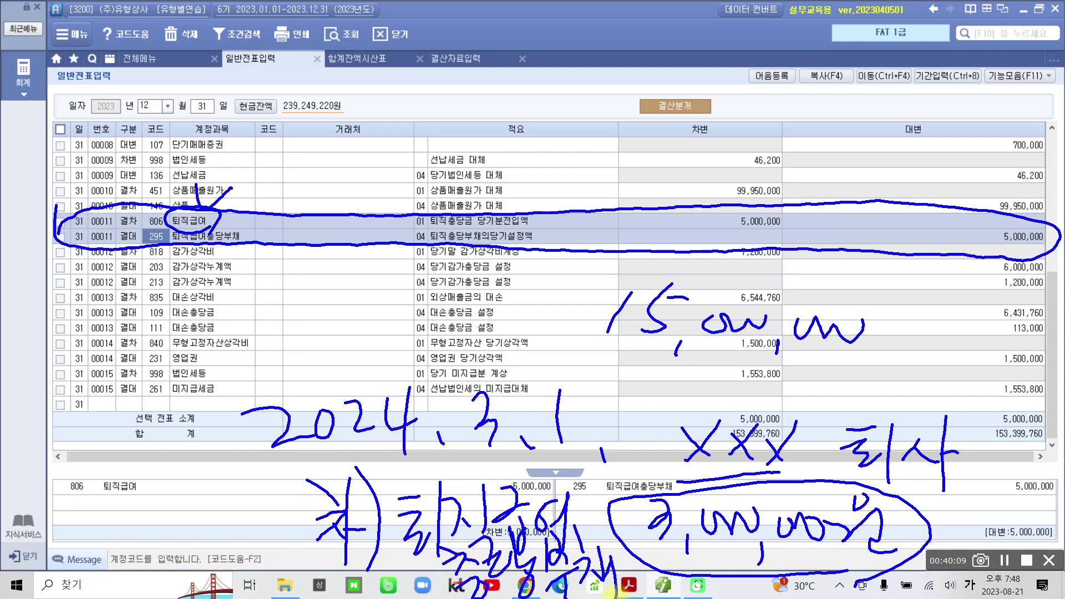
mouse_move(311, 199)
mouse_down()
mouse_move(289, 255)
mouse_move(318, 214)
mouse_up()
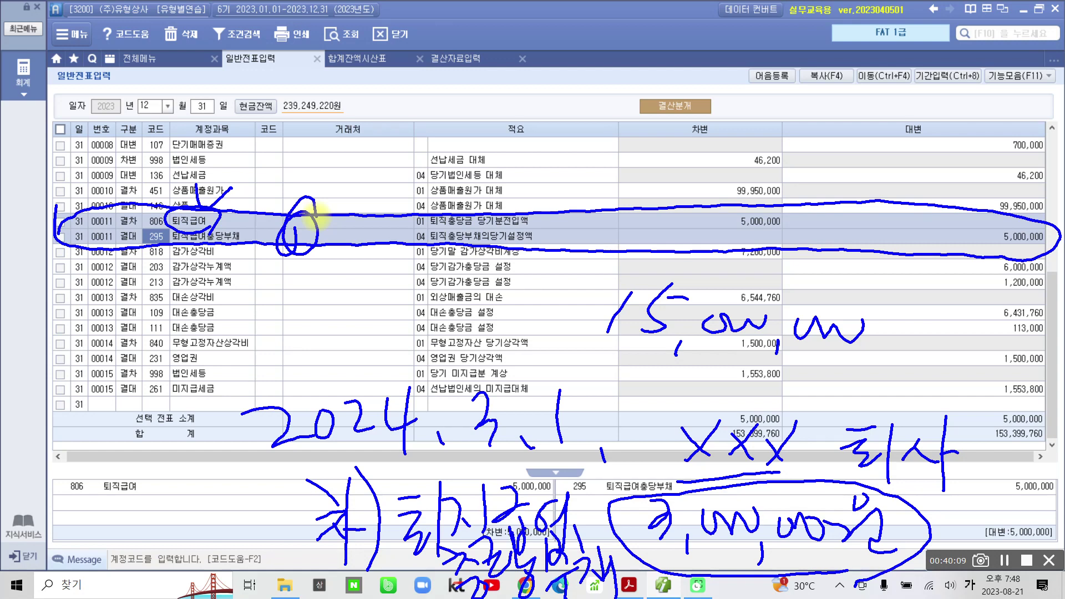
drag(217, 476, 586, 482)
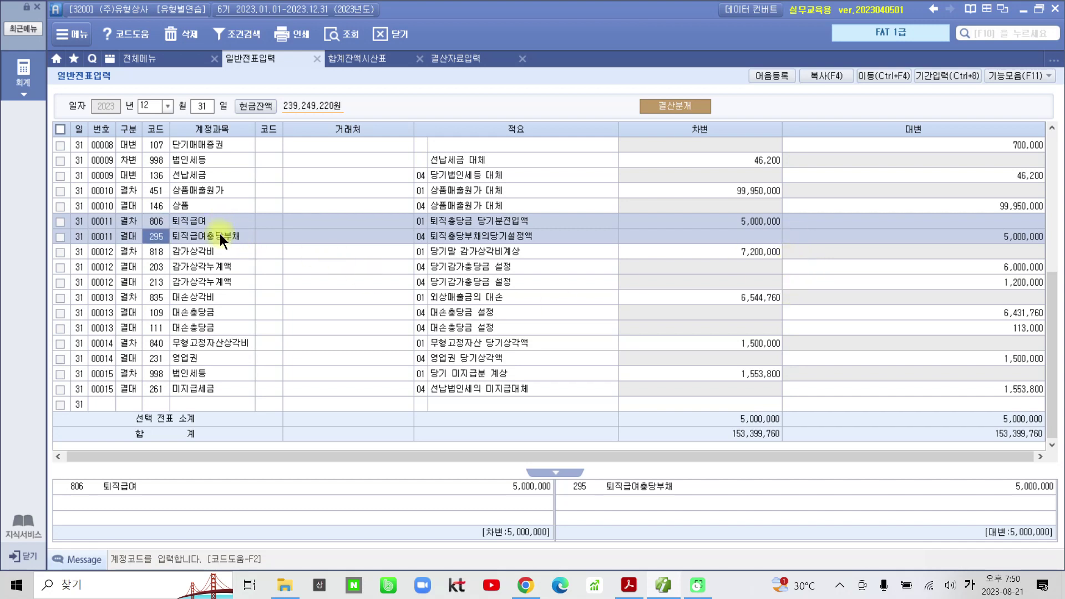
Review voucher 00012, checking the 감가상각비 debit line against the 감가상각누계액 credit lines for accounts 203 and 213
click(156, 251)
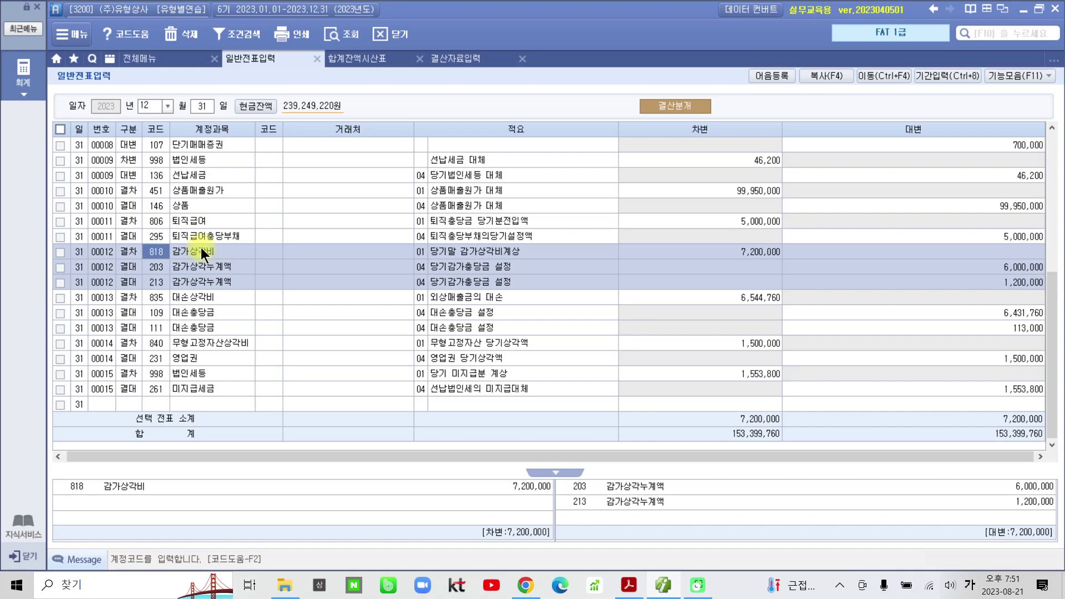
click(735, 249)
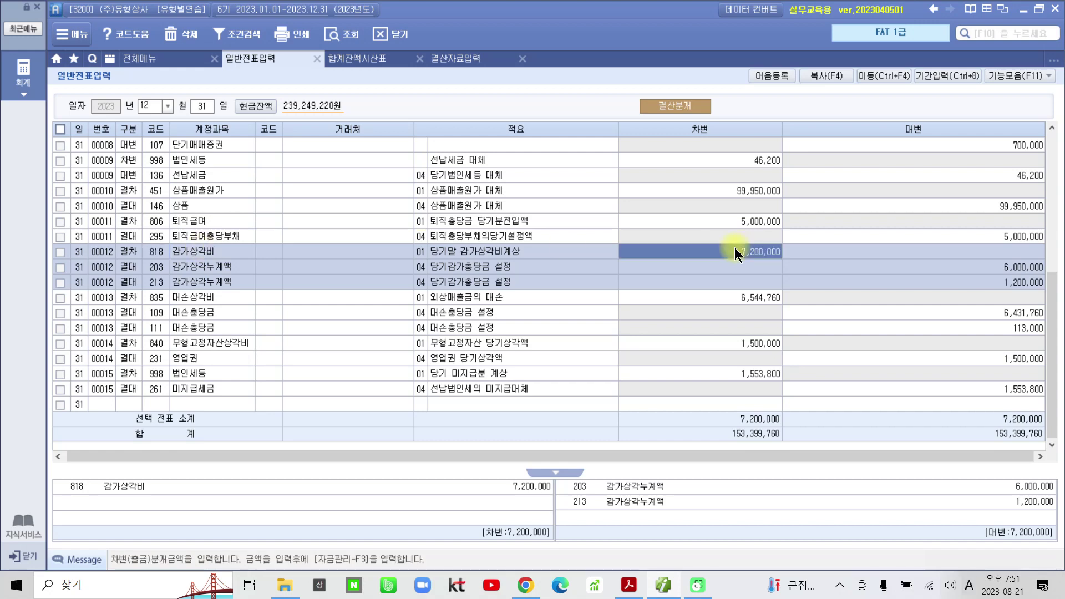
click(142, 264)
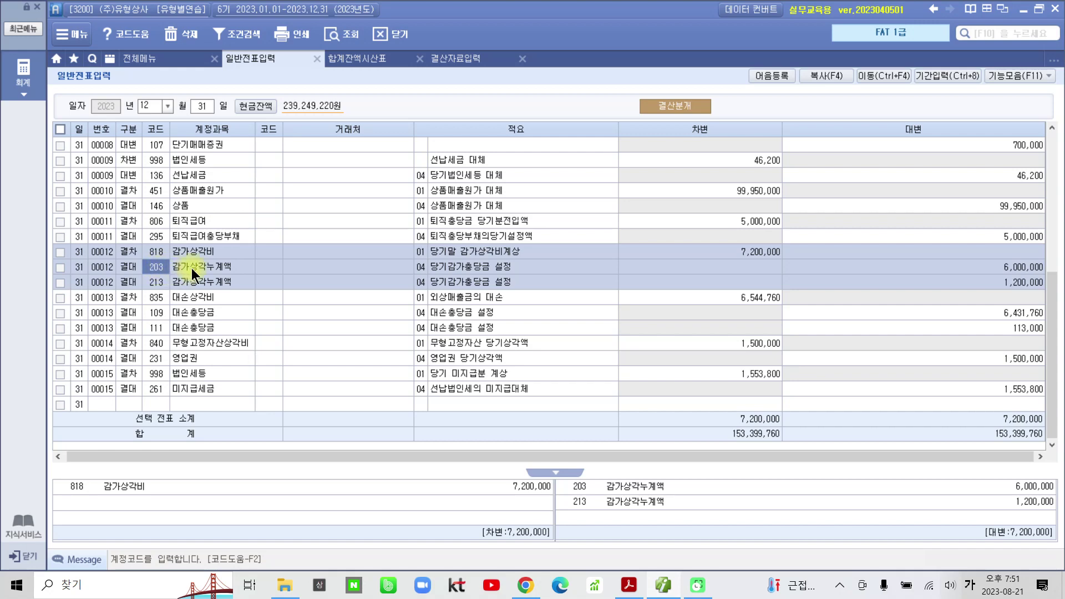
click(980, 265)
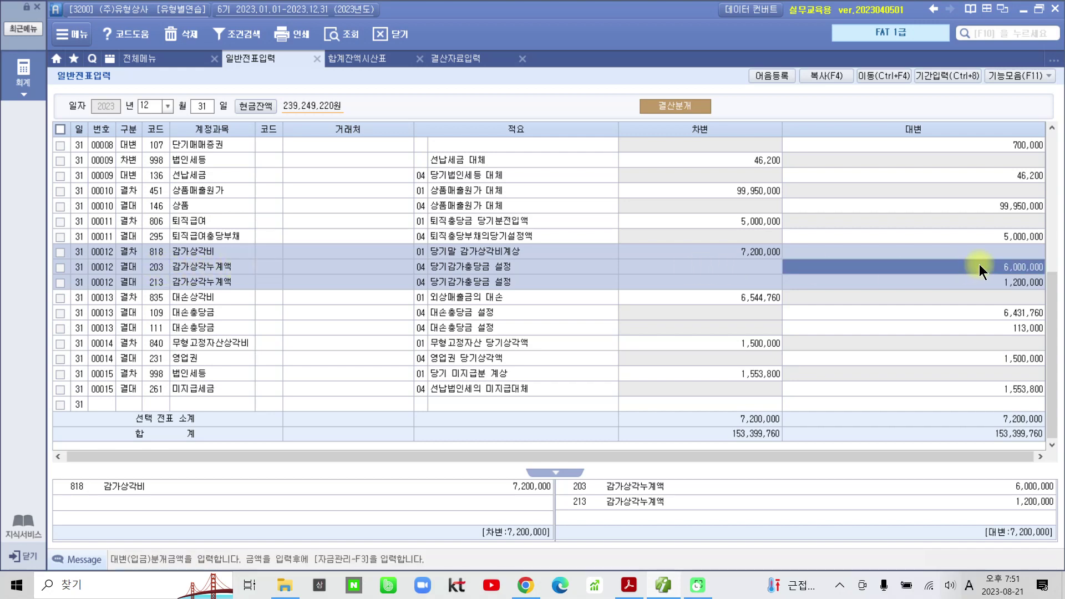
key(Down)
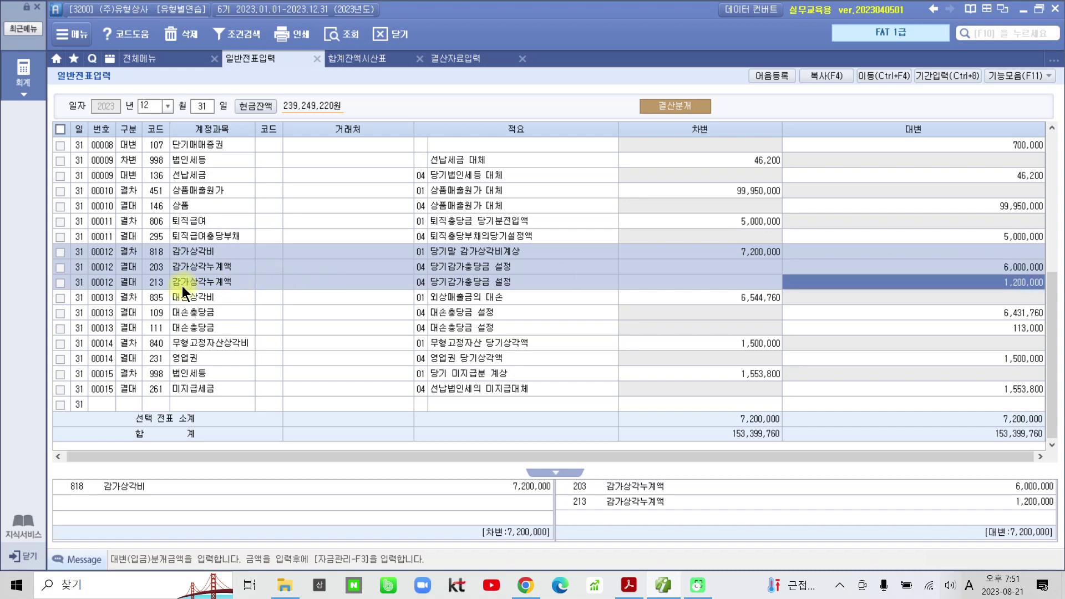
click(137, 282)
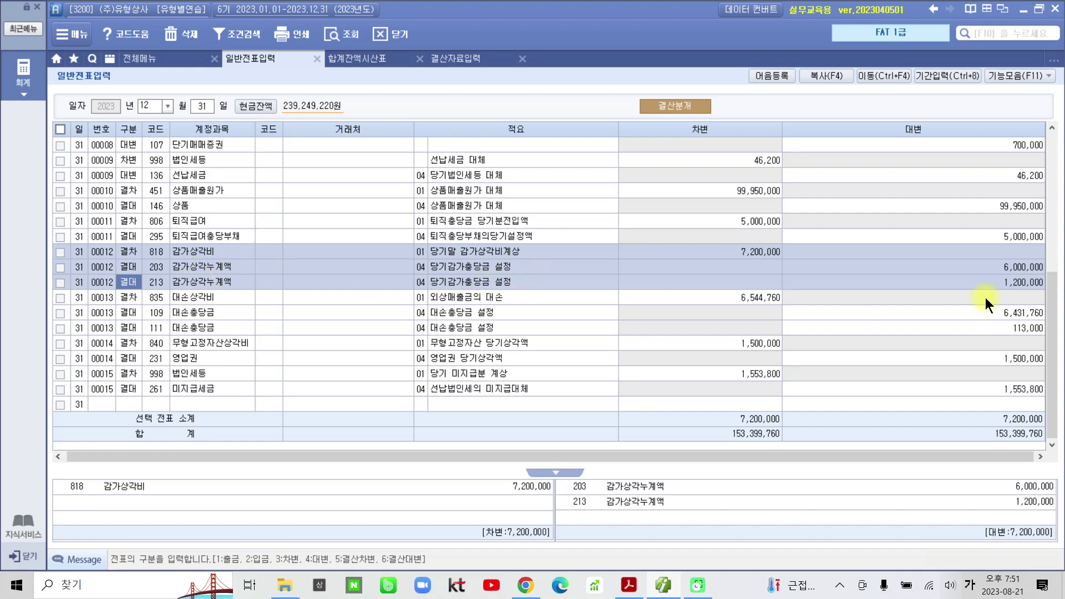
click(1009, 286)
click(1012, 266)
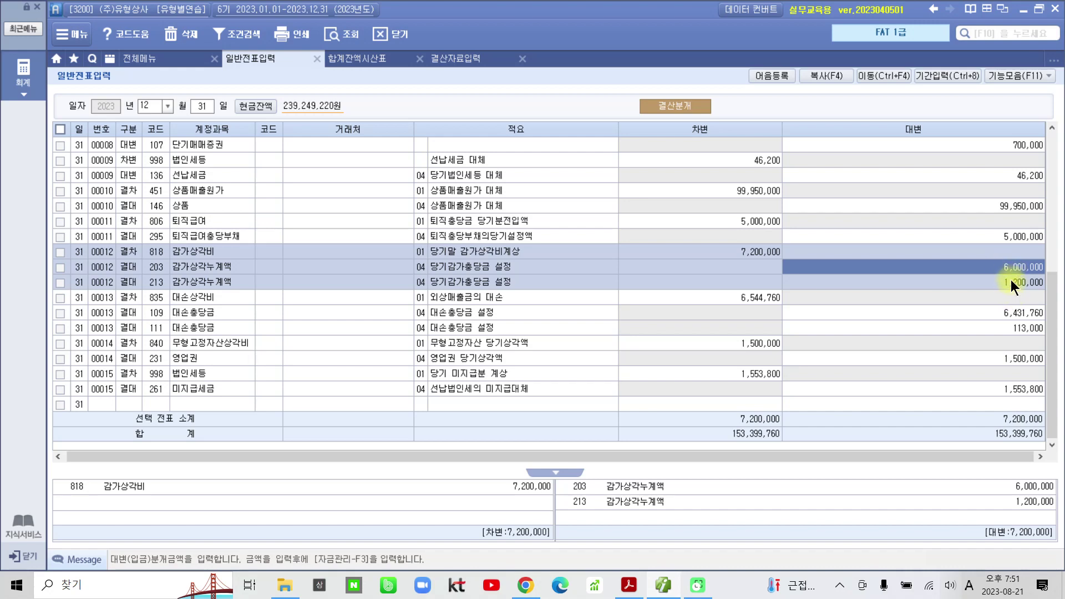
click(1011, 282)
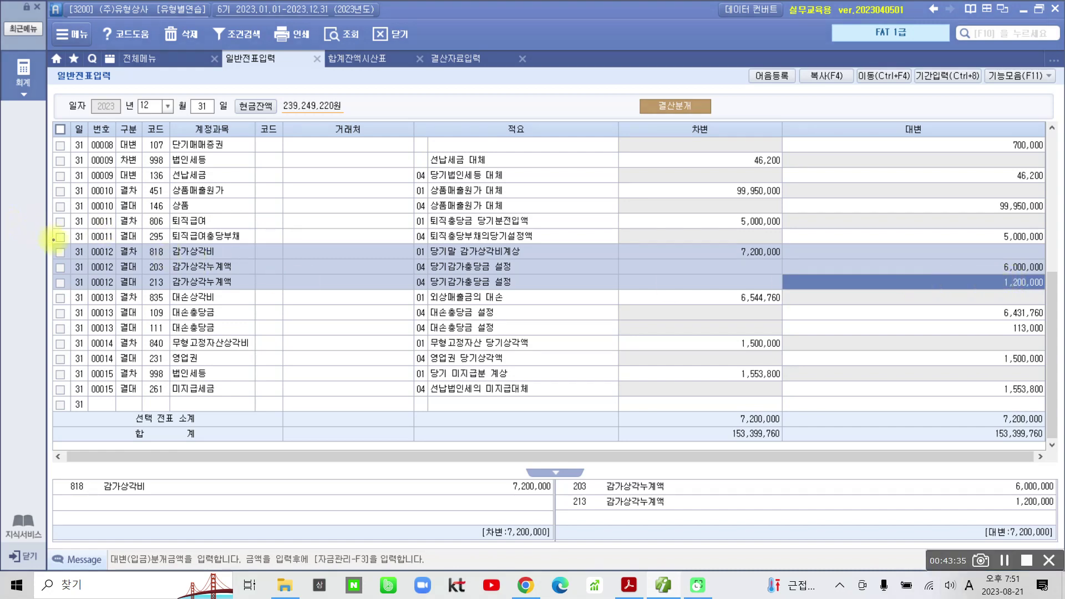
drag(56, 246, 1046, 292)
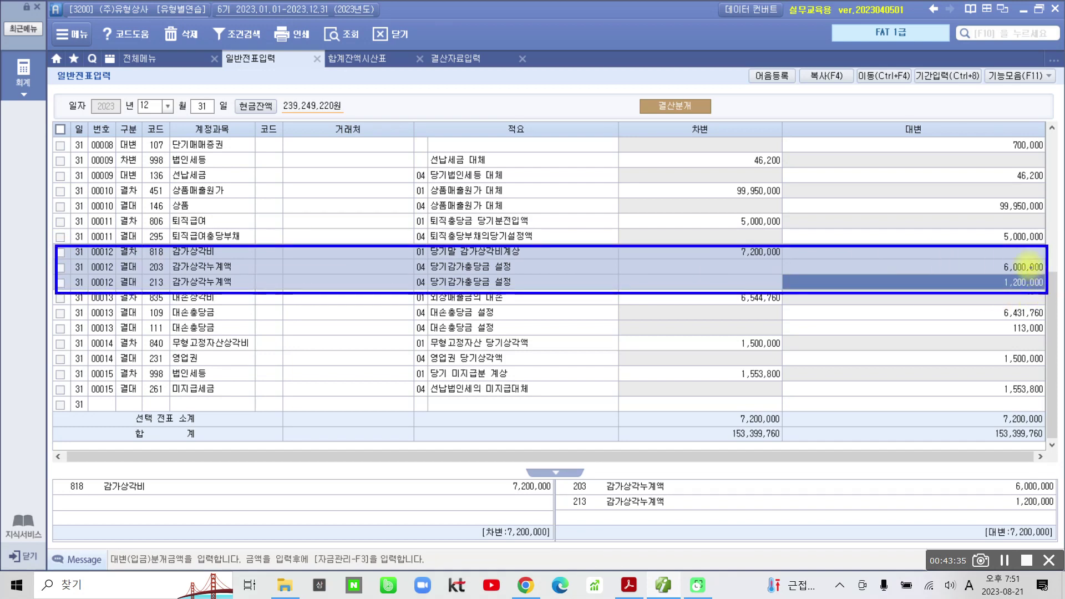
key(Escape)
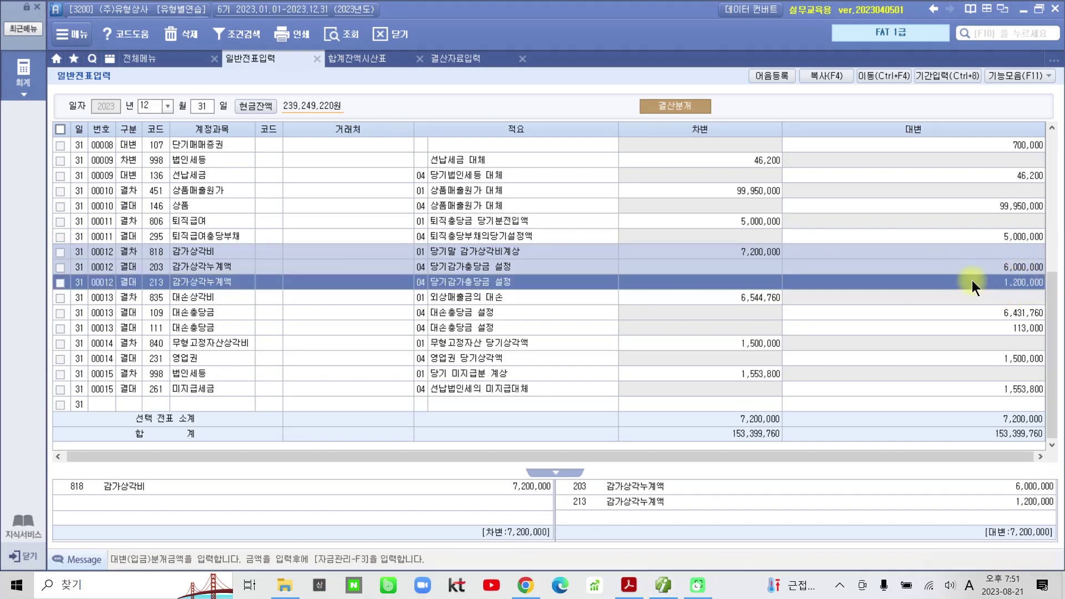
click(341, 238)
click(381, 250)
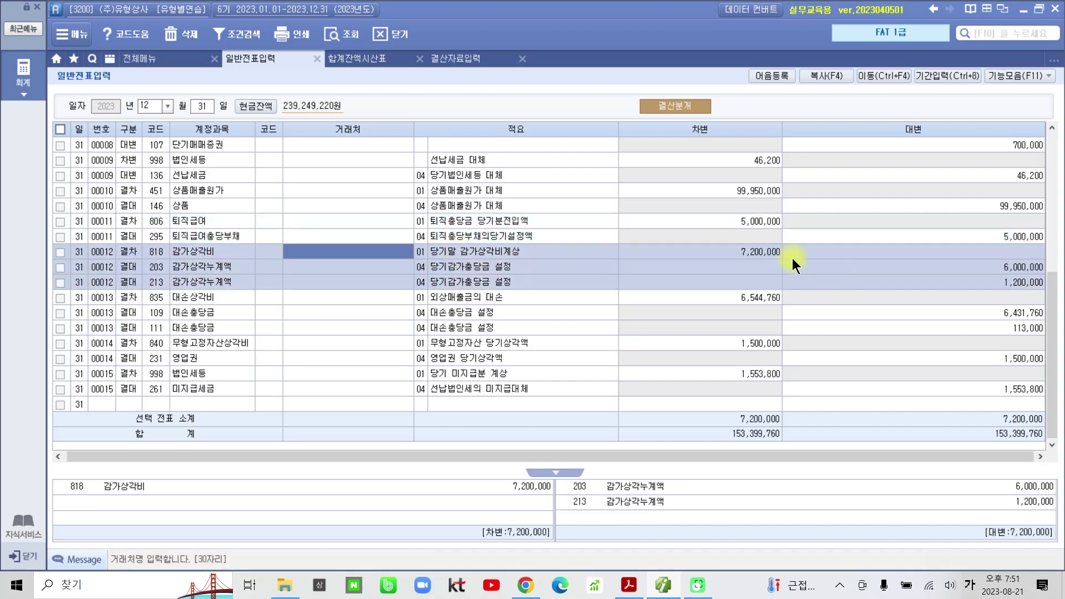
key(Down)
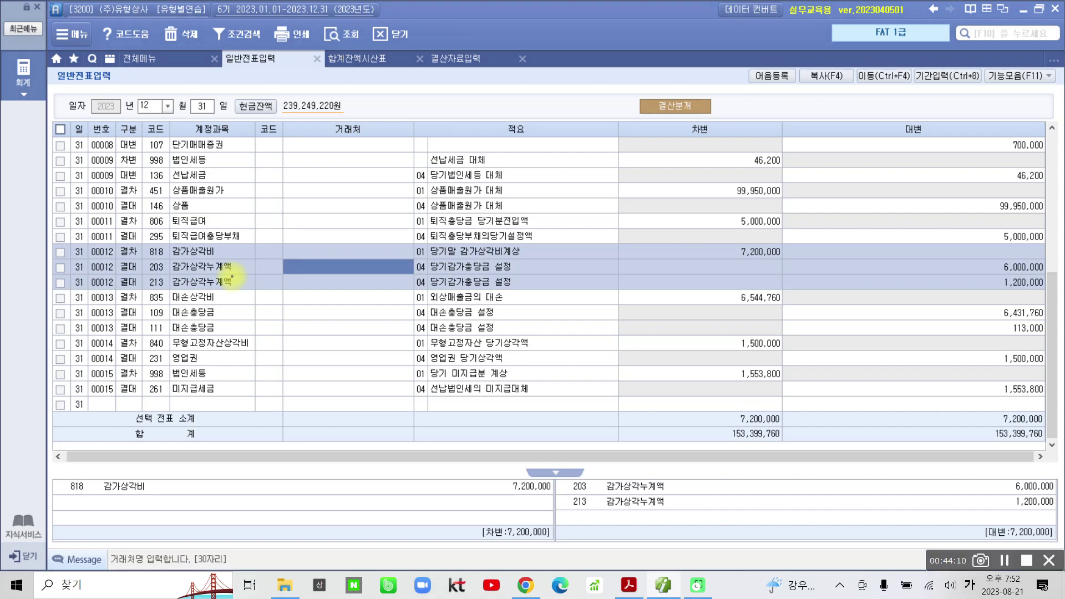
mouse_move(127, 236)
mouse_down()
mouse_move(128, 265)
mouse_move(795, 267)
mouse_move(571, 237)
mouse_move(269, 231)
mouse_move(111, 260)
mouse_move(123, 274)
mouse_up()
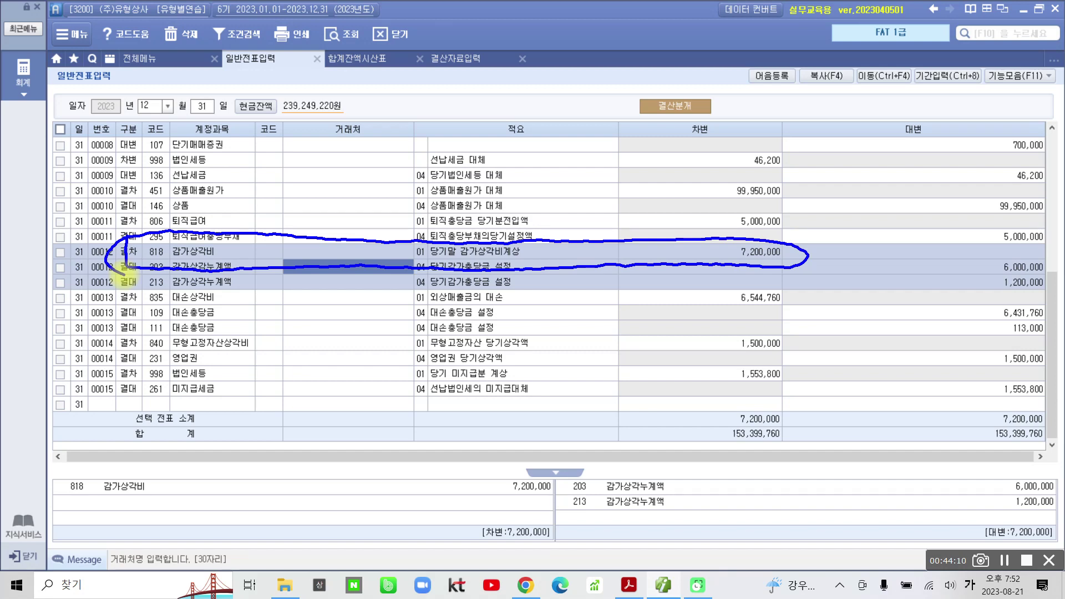
key(Escape)
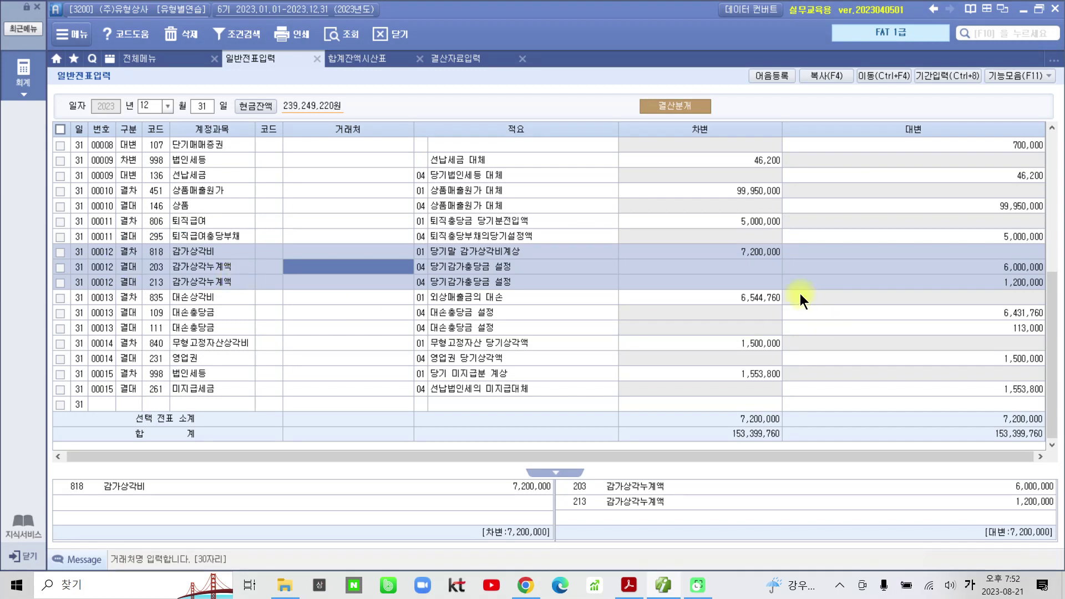
click(766, 256)
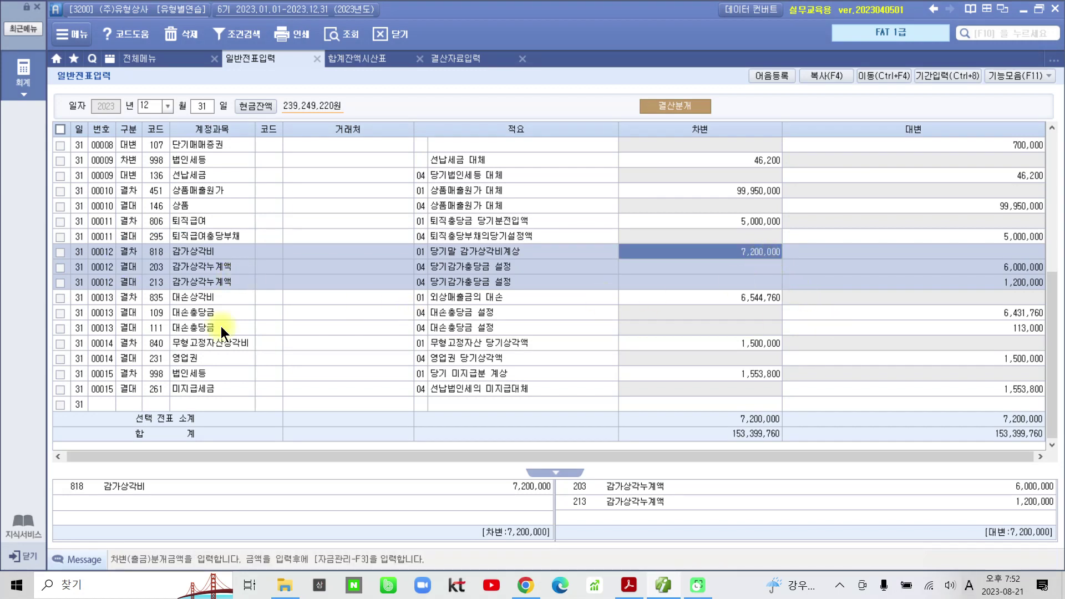
Review voucher 00013, checking the 대손상각비 debit line and the 대손충당금 credit lines for accounts 109 and 111
click(198, 304)
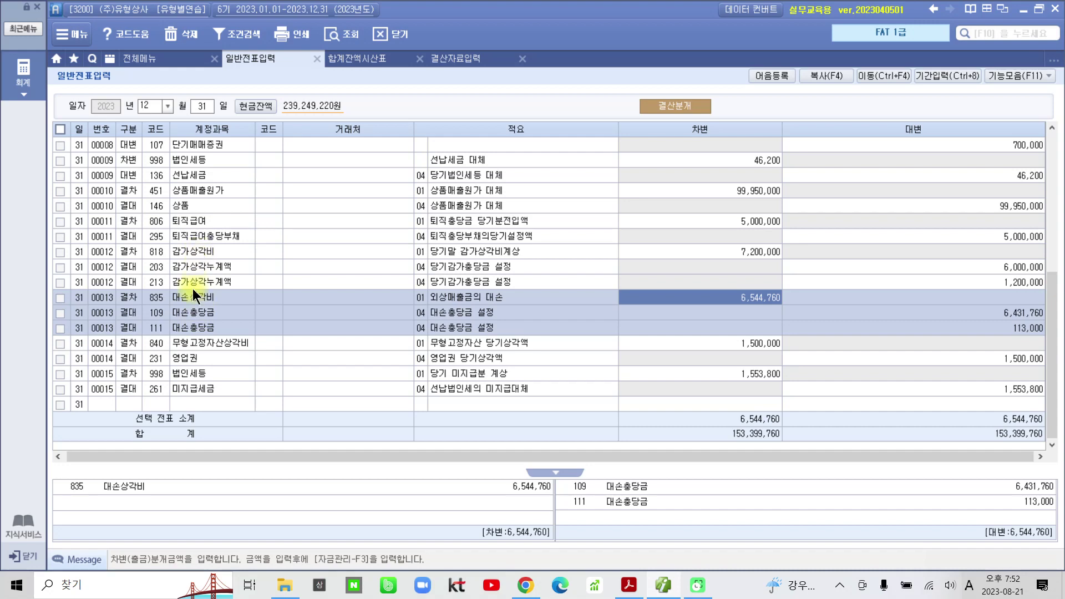
click(153, 298)
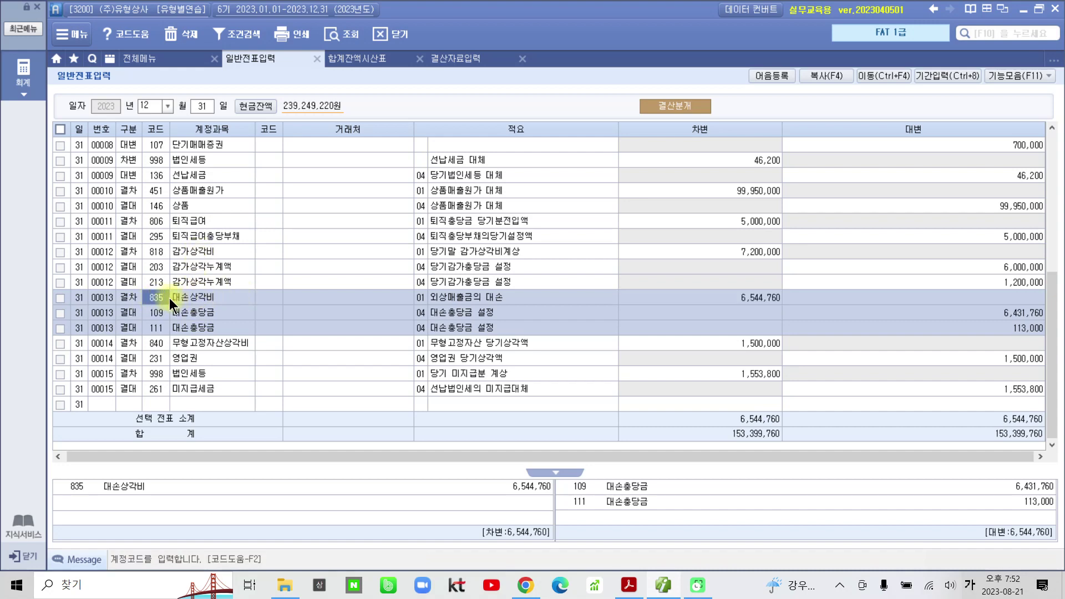
click(710, 303)
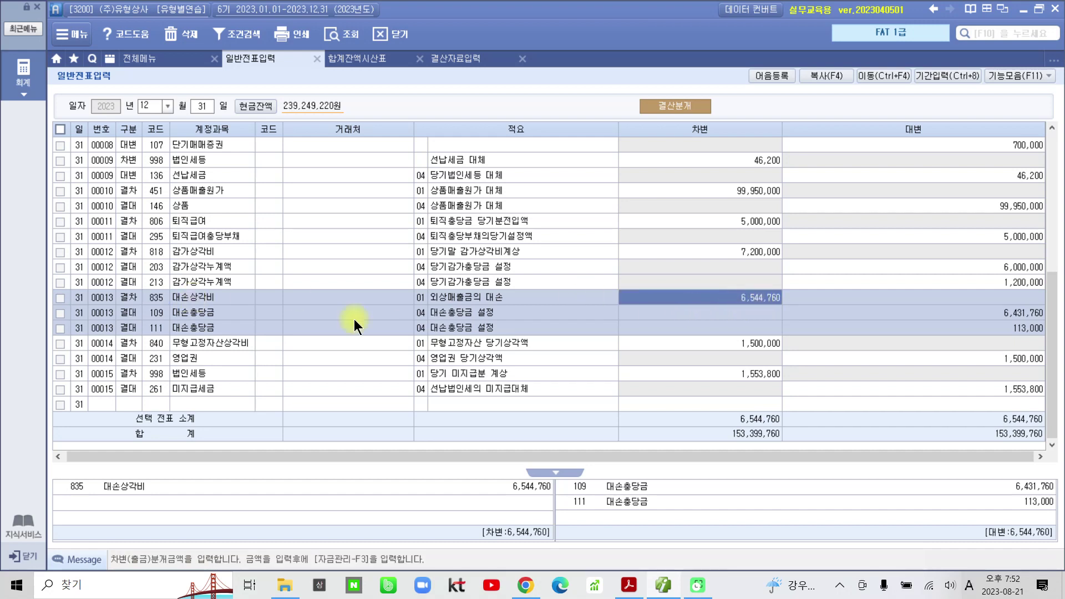
click(156, 312)
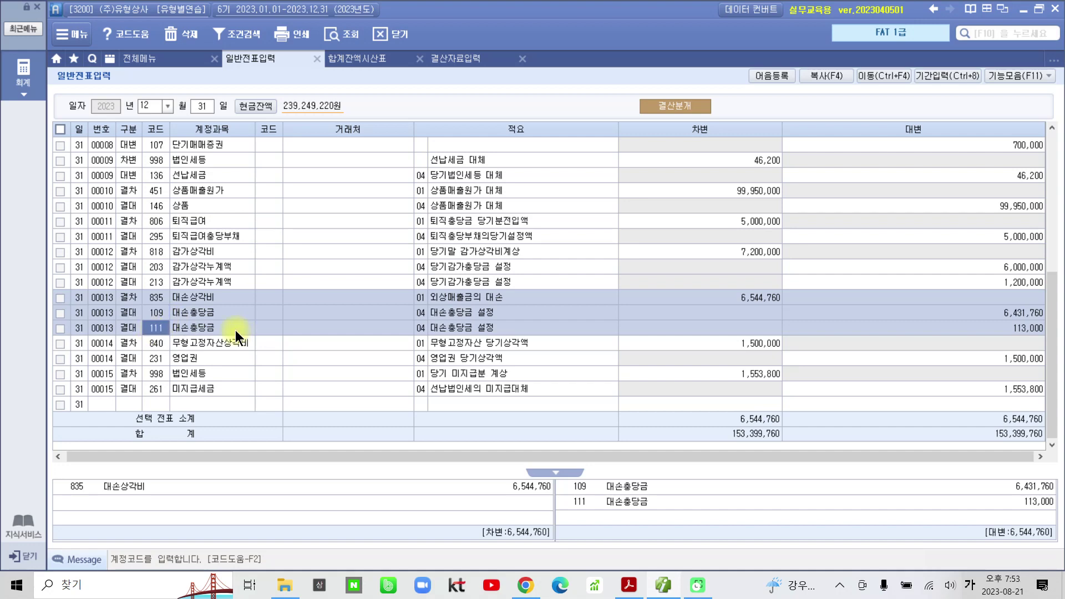
click(217, 314)
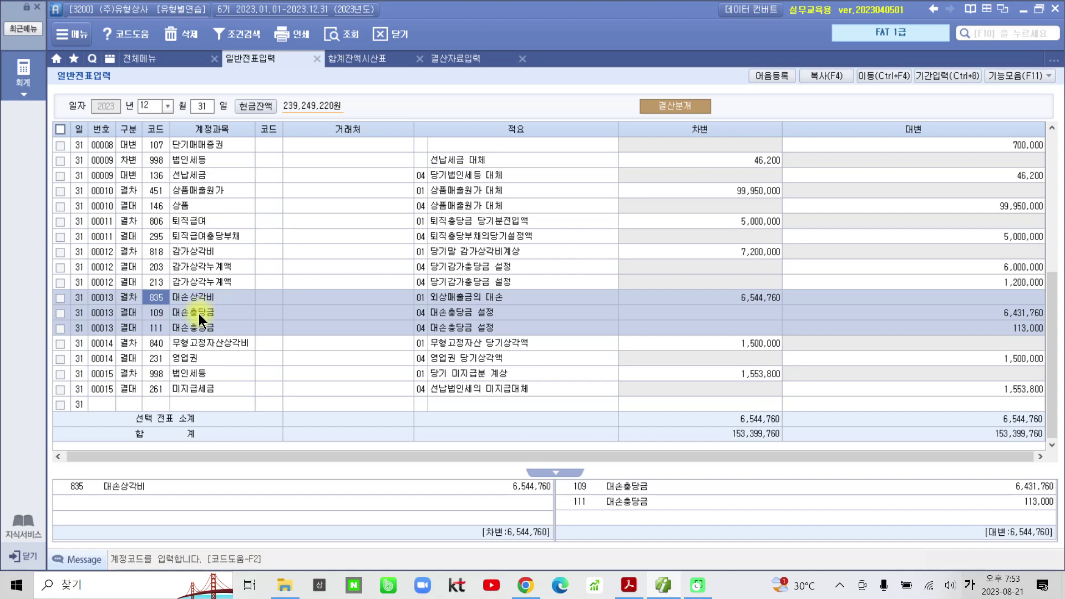
key(Down)
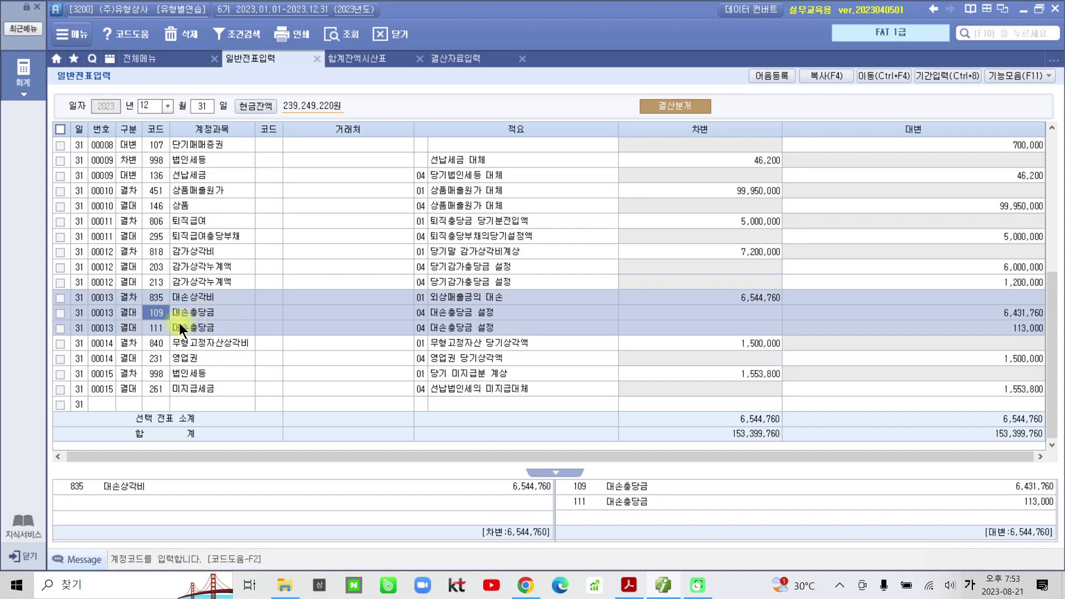
Review the 무형고정자산상각비 debit line and 영업권 credit line of voucher 00014
click(120, 357)
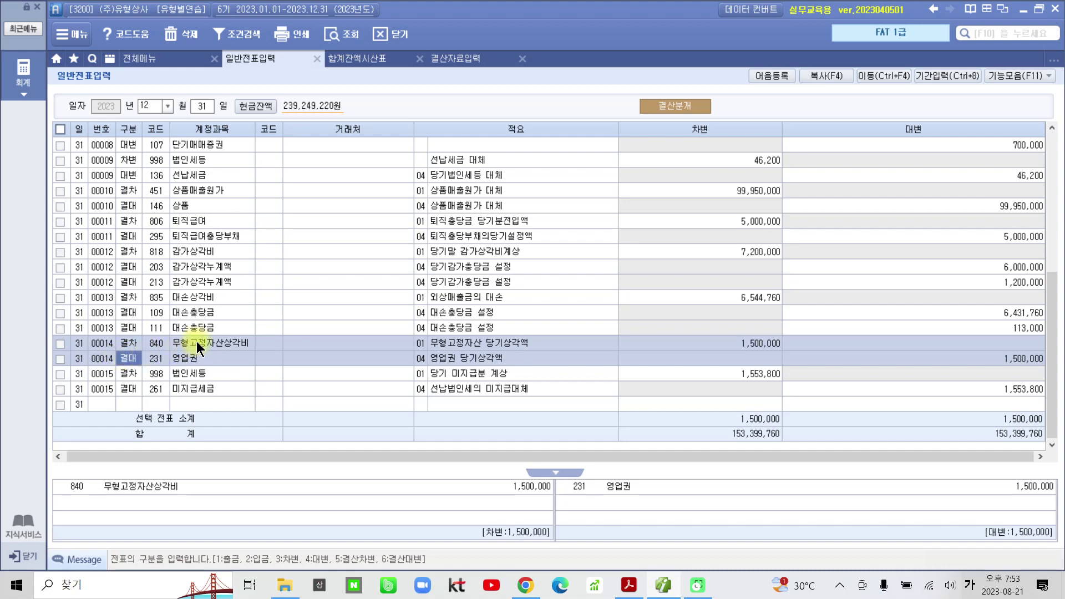
key(Up)
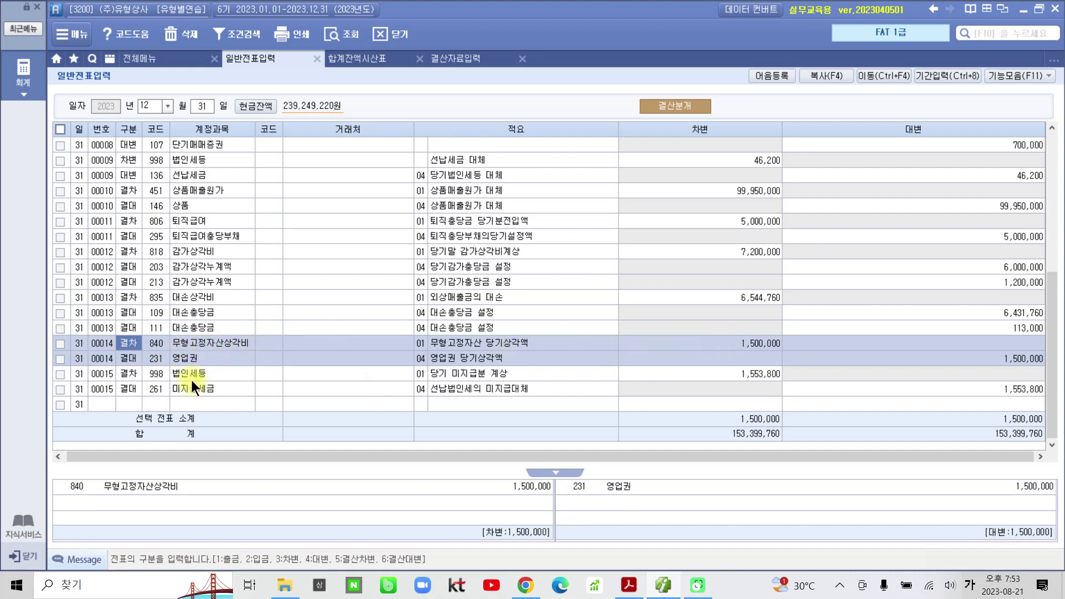
key(Down)
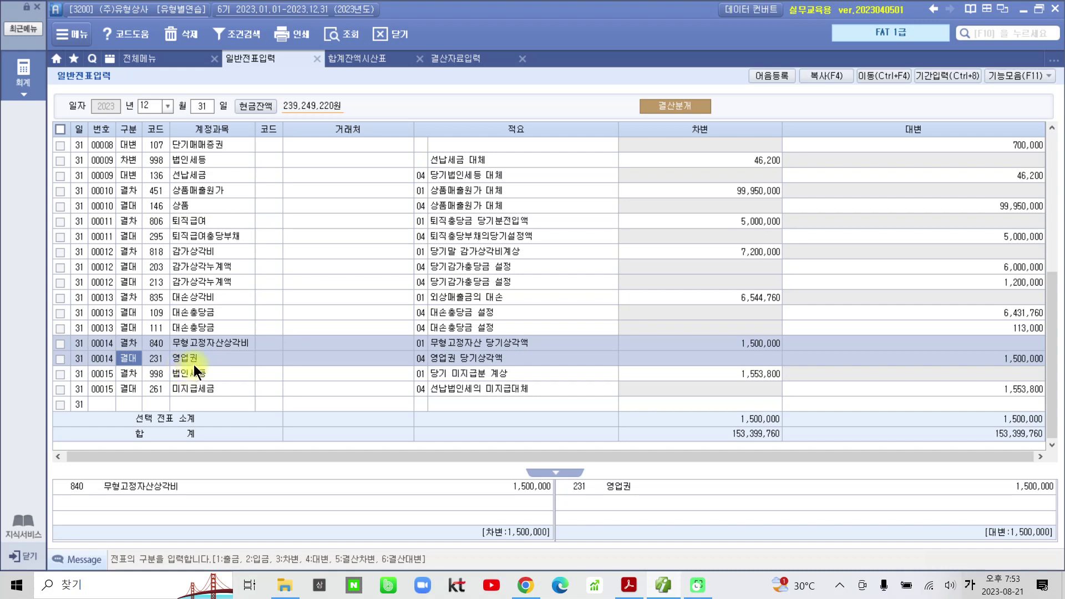
Compare the 감가상각비 entry in voucher 00012 with the 무형고정자산상각비 and 영업권 lines of voucher 00014
click(223, 285)
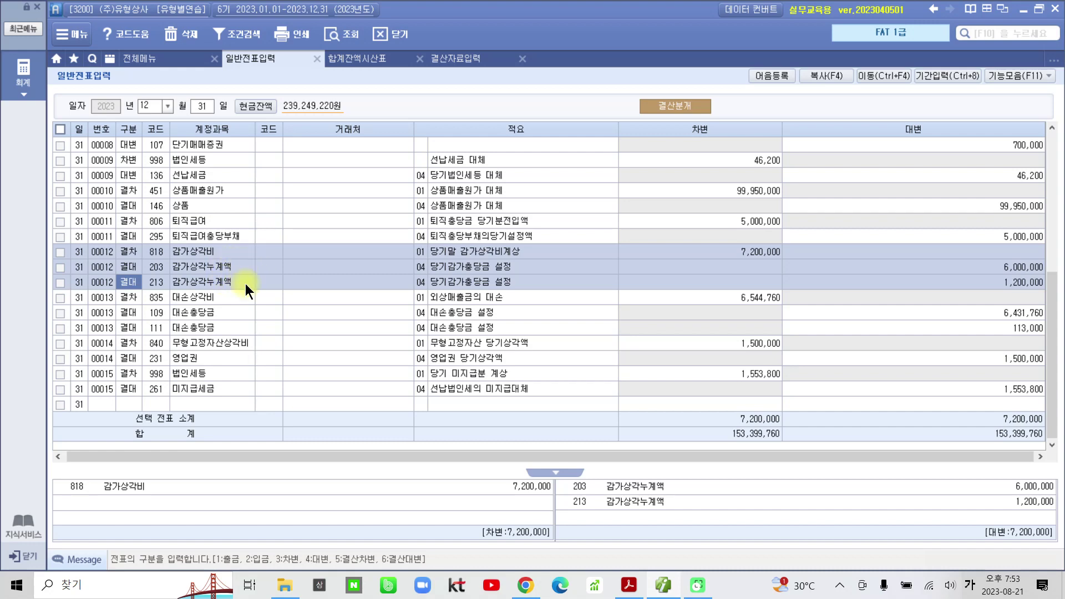
click(188, 358)
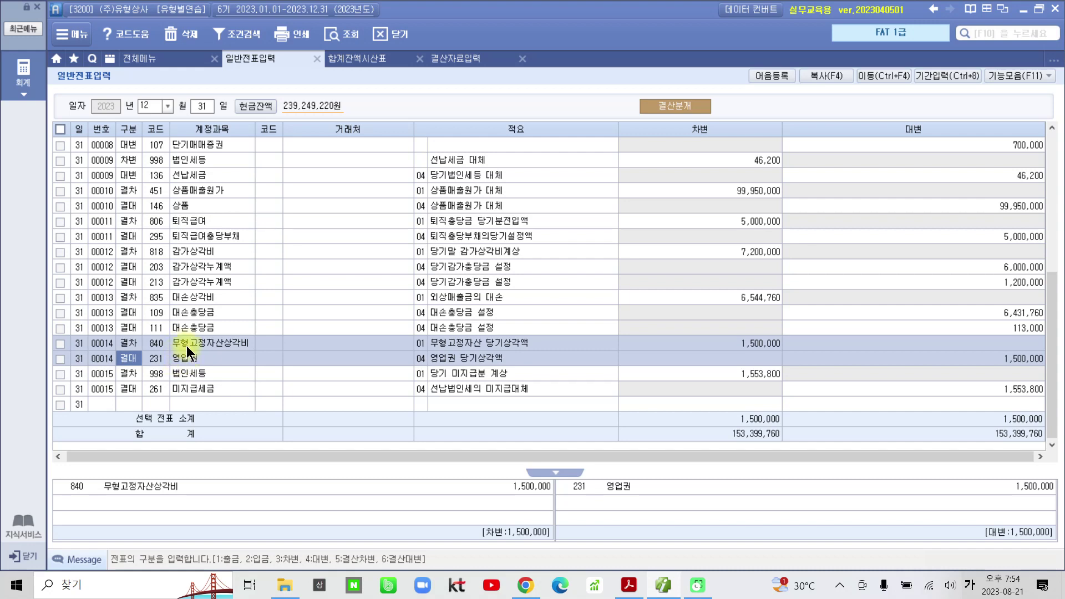
key(Up)
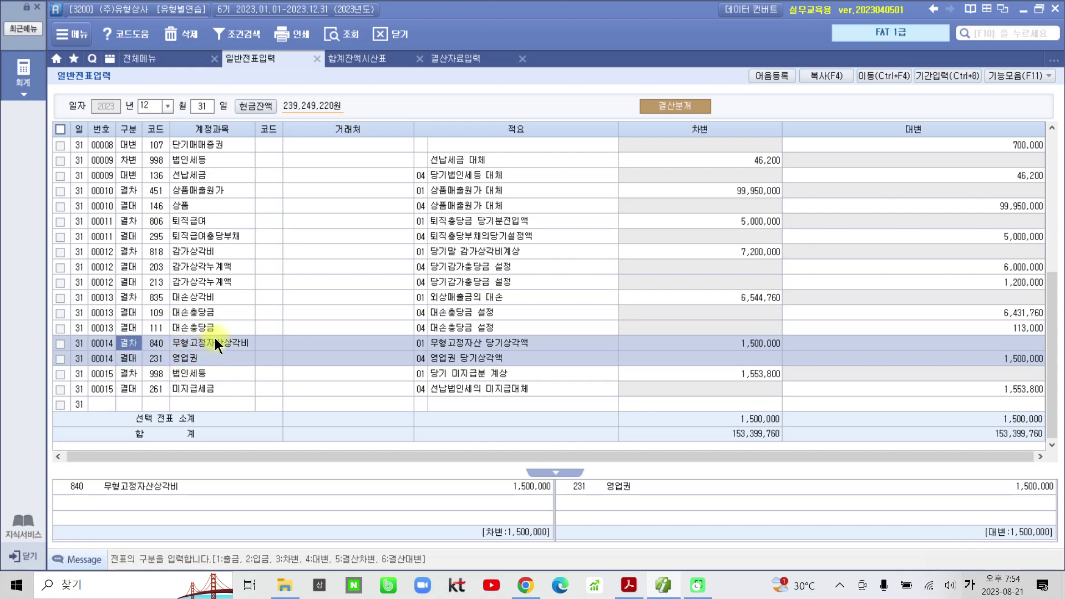
key(Down)
Check the 법인세등 and 미지급세금 lines of voucher 00015 against the 선납세금 transfer in voucher 00009
click(143, 386)
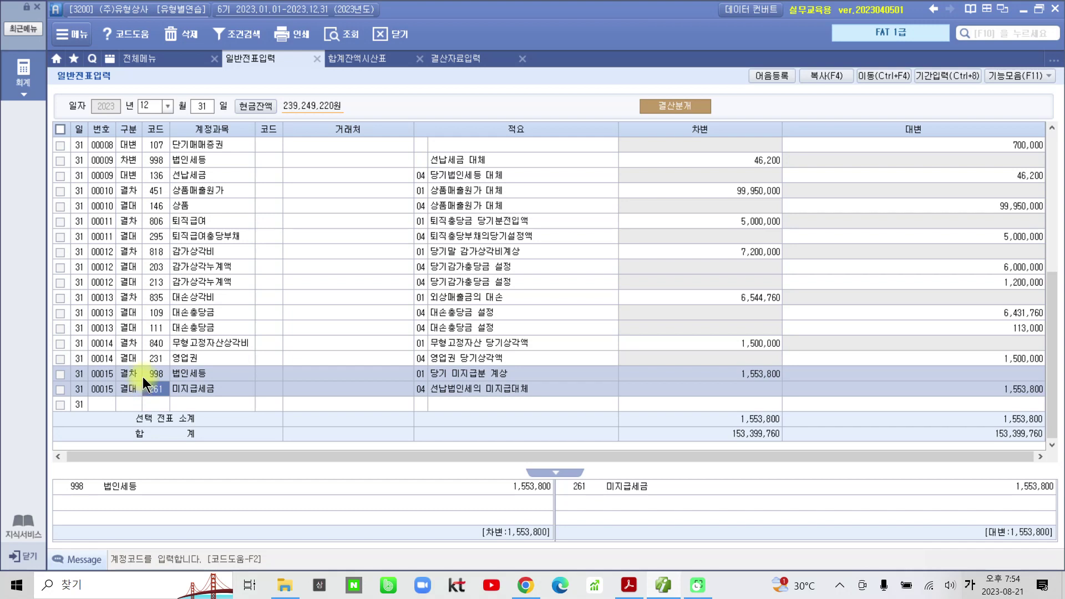
click(191, 172)
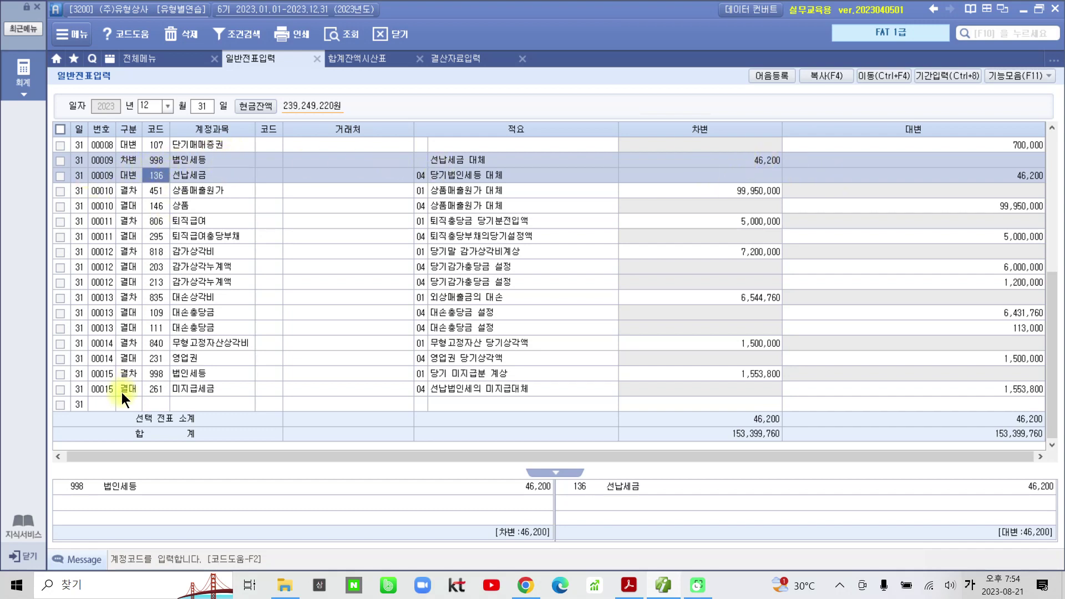
click(136, 383)
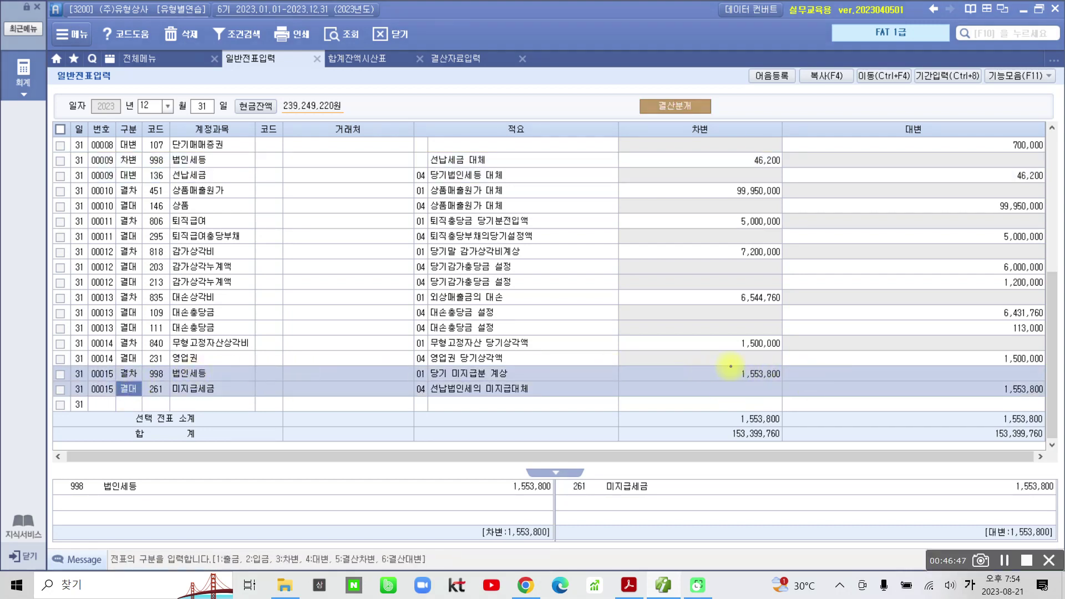
Mark on screen voucher 00015's amounts and 미지급세금 line, the December 31 date and voucher 00009's debit, and clear the marks
click(726, 366)
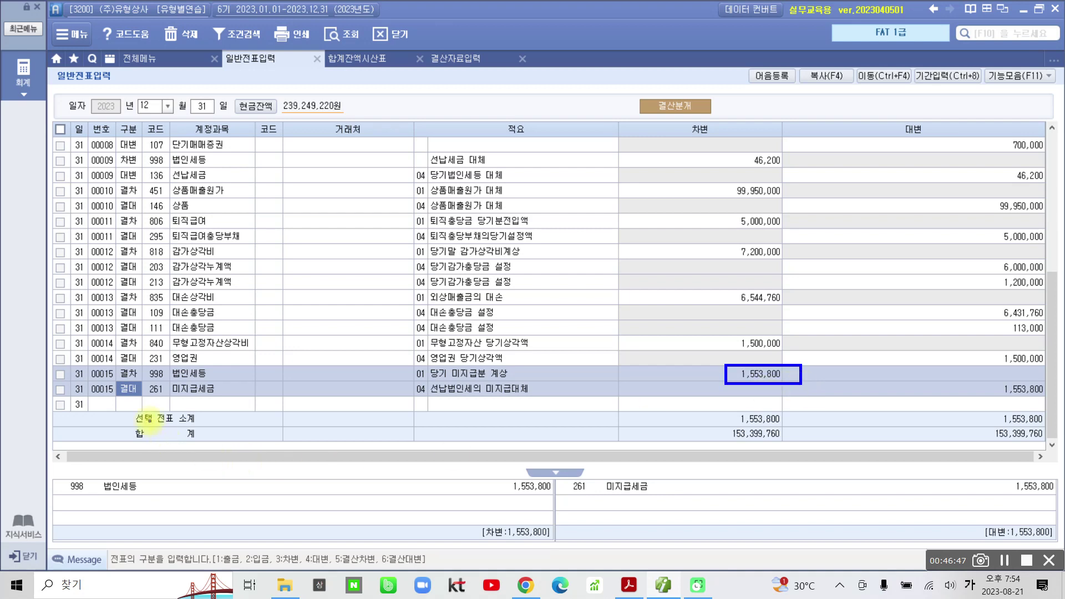
drag(112, 398, 220, 398)
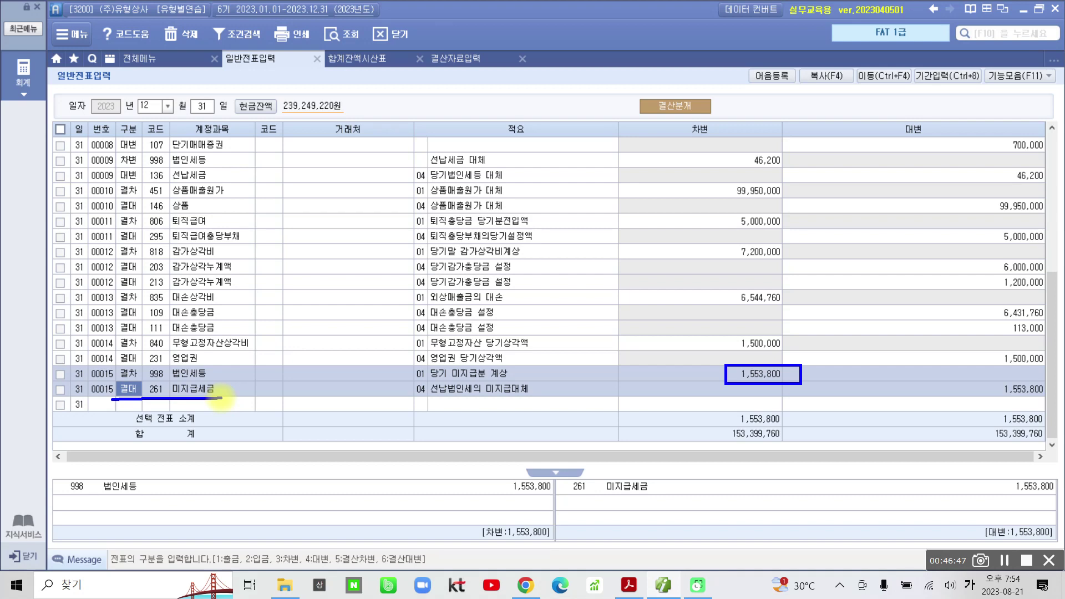
mouse_move(178, 131)
mouse_down()
mouse_move(225, 115)
mouse_move(205, 129)
mouse_up()
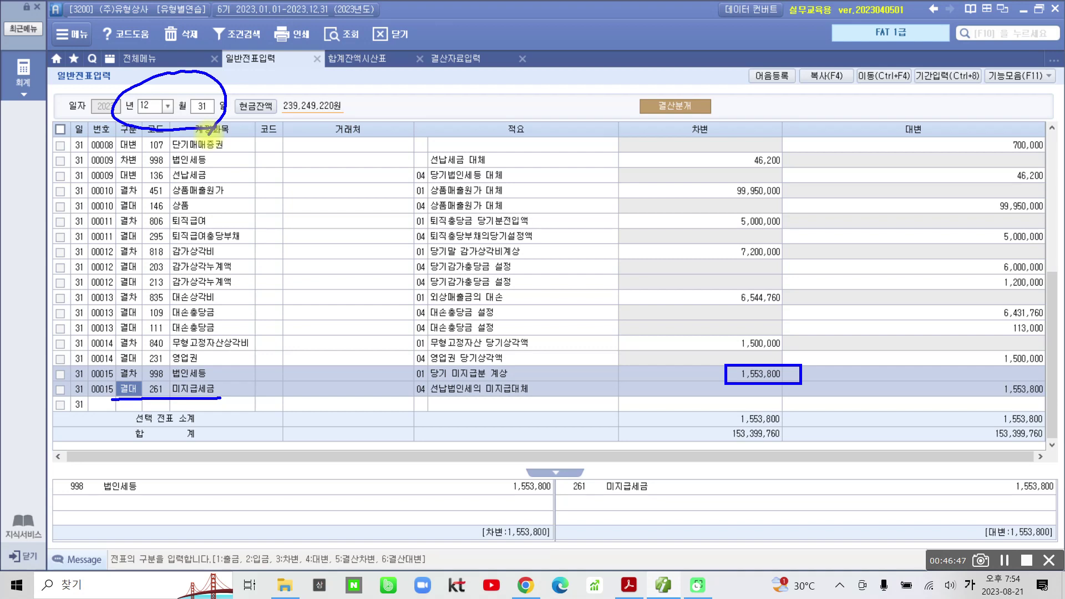
mouse_move(979, 399)
mouse_down()
mouse_move(1046, 383)
mouse_move(1001, 395)
mouse_up()
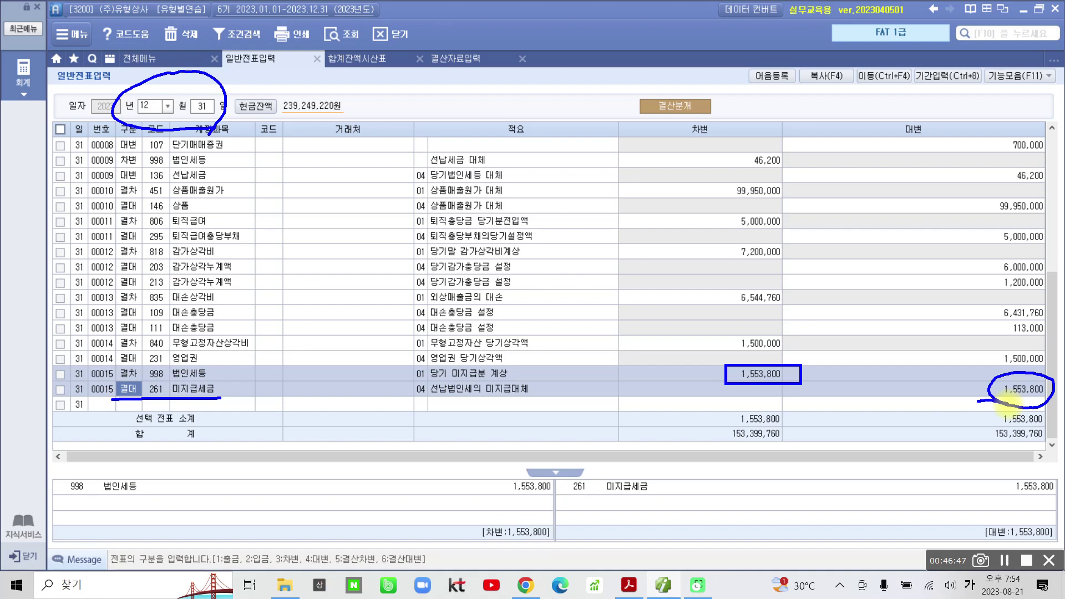
drag(765, 176, 802, 164)
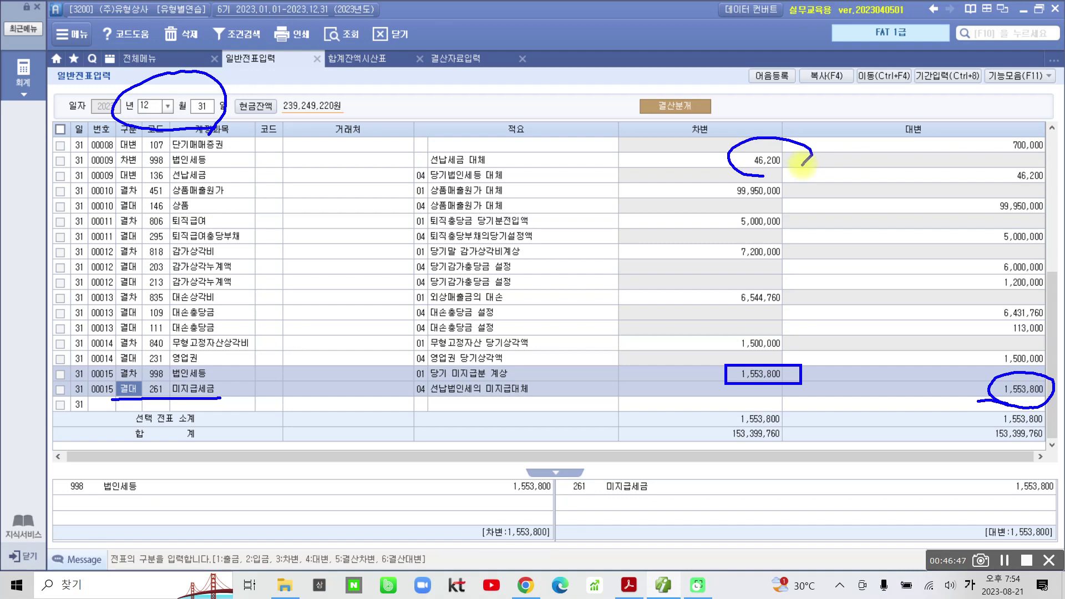
key(Escape)
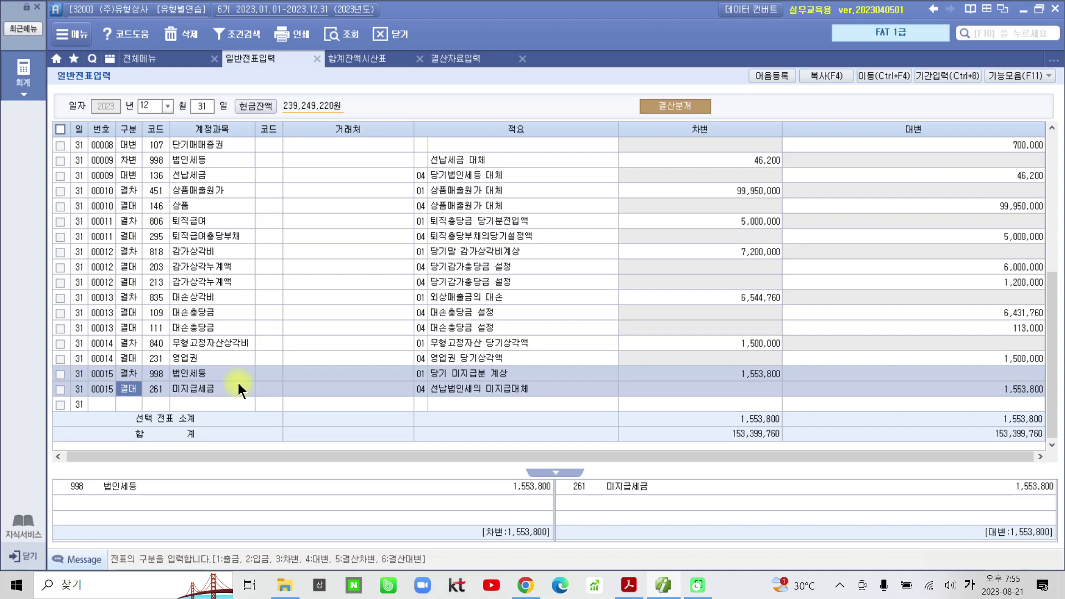
Circle and link the 법인세등 debit amounts of vouchers 00009 and 00015 on screen, and clear the annotations
key(ctrl+2)
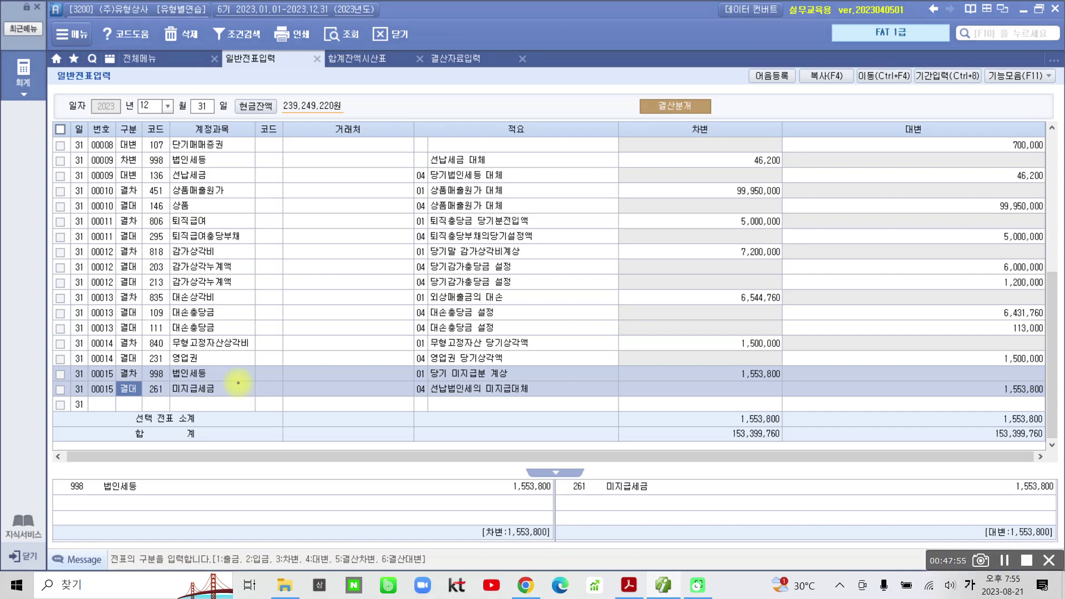
mouse_move(721, 383)
mouse_down()
mouse_move(783, 397)
mouse_move(725, 373)
mouse_move(721, 387)
mouse_up()
mouse_move(719, 155)
mouse_down()
mouse_move(800, 147)
mouse_move(743, 133)
mouse_move(828, 330)
mouse_move(796, 361)
mouse_up()
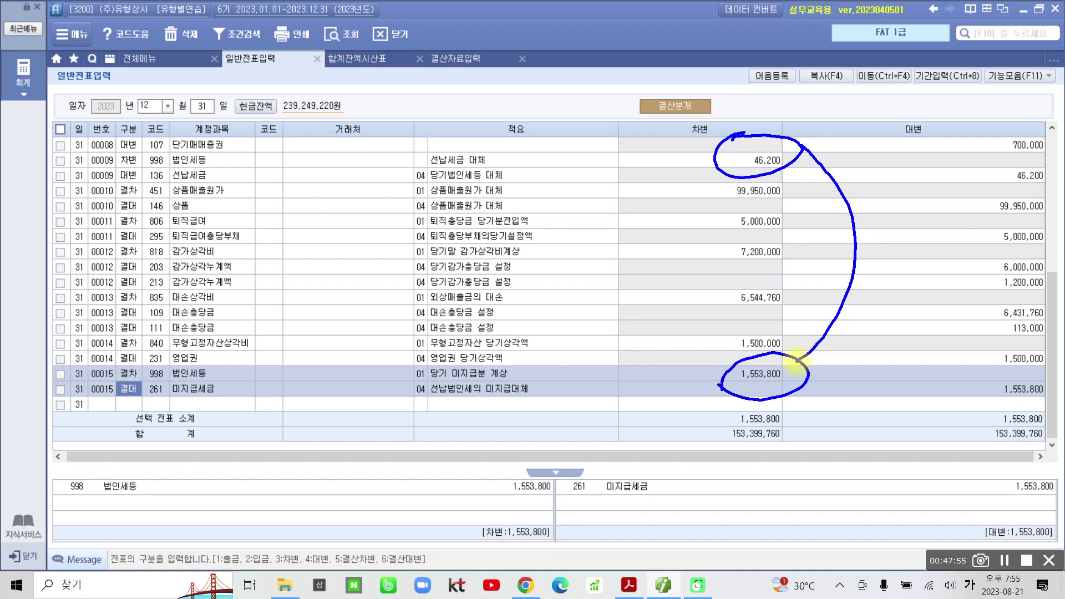
mouse_move(377, 142)
mouse_down()
mouse_move(362, 66)
mouse_move(372, 81)
mouse_up()
key(Escape)
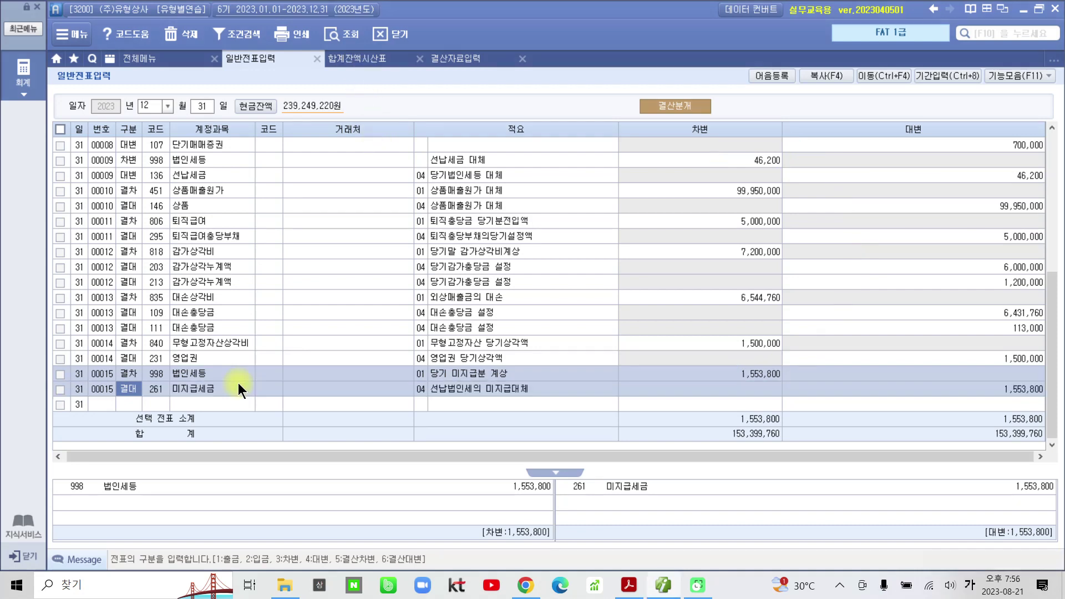
Re-query the 합계잔액시산표 and check the debit balance of the 법인세등 account
click(375, 62)
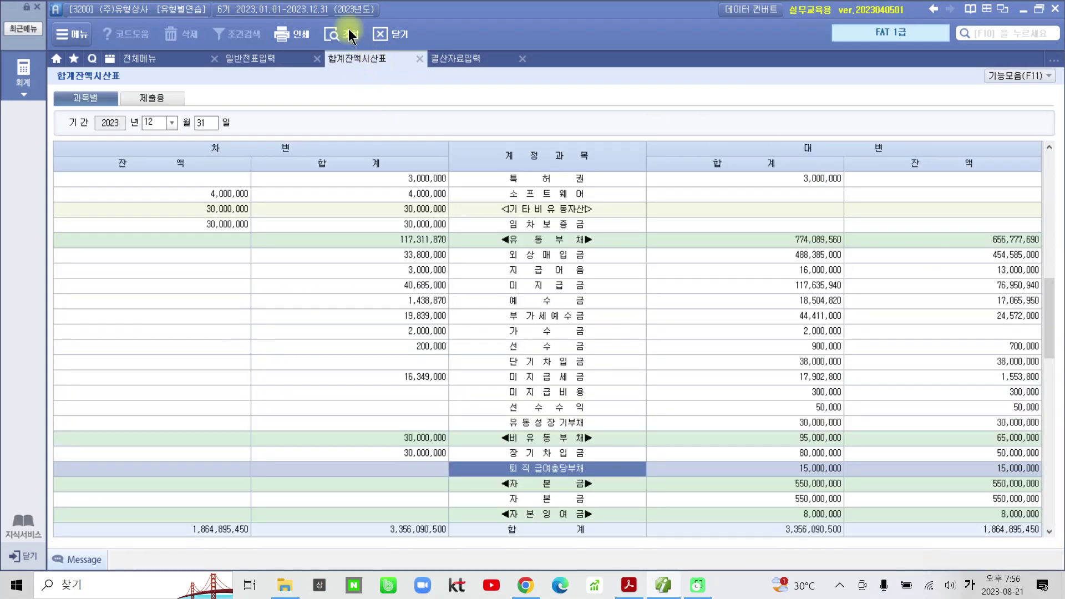
click(344, 34)
scroll(554, 418, down, 10)
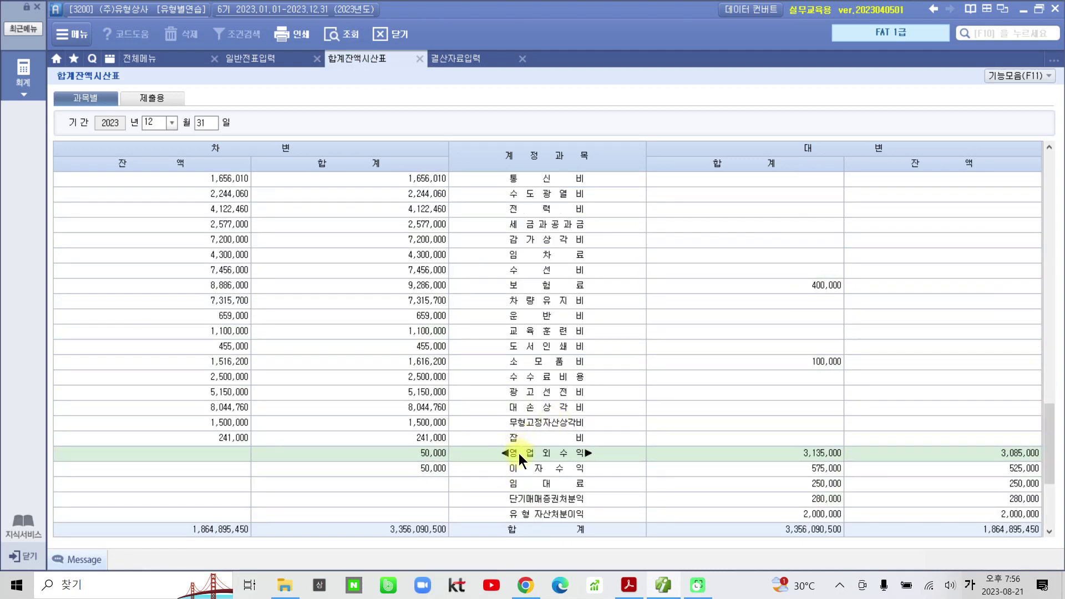
click(519, 453)
scroll(518, 455, down, 4)
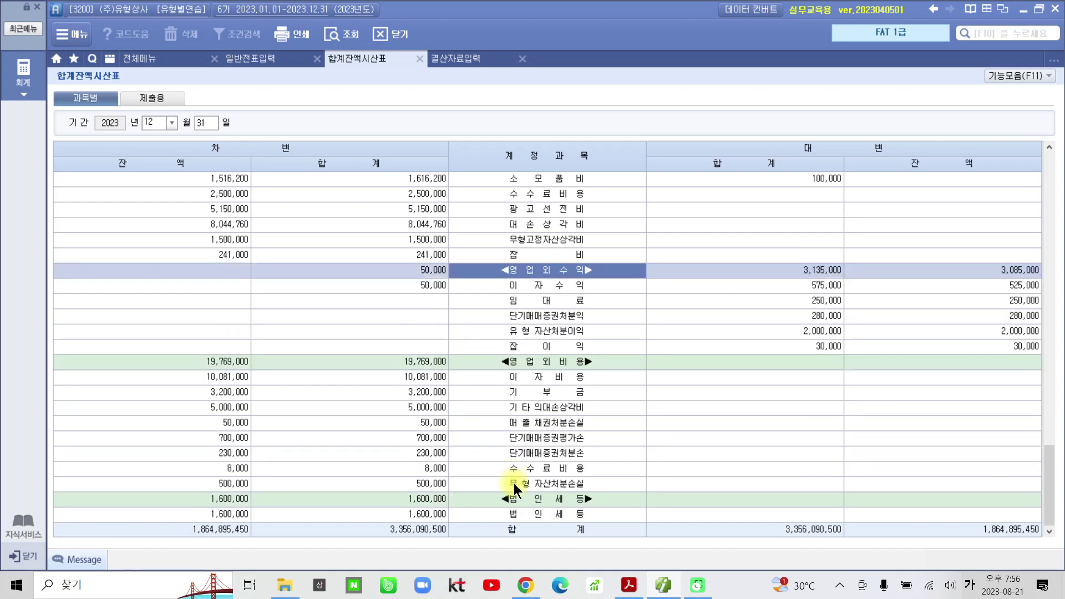
click(518, 514)
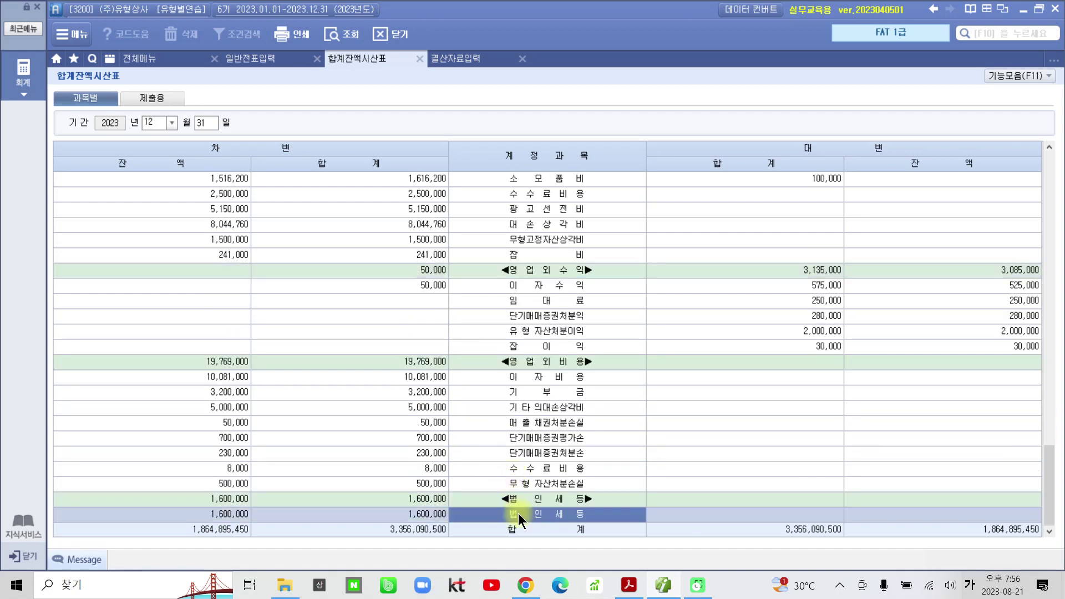
click(231, 515)
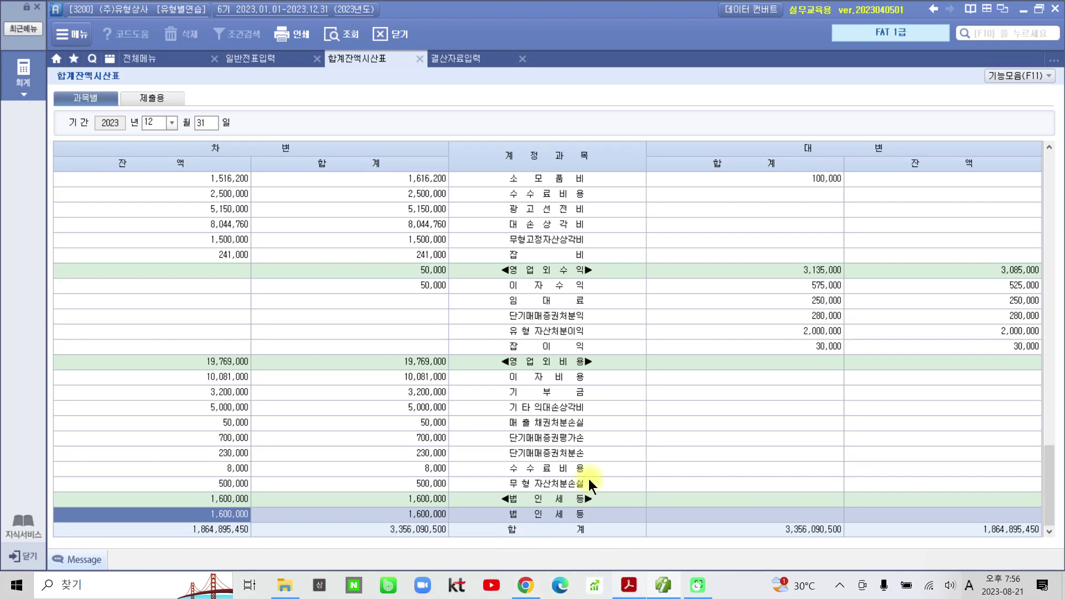
Return to 일반전표입력 and go through the automatic closing vouchers 00010 to 00015 one by one
click(257, 65)
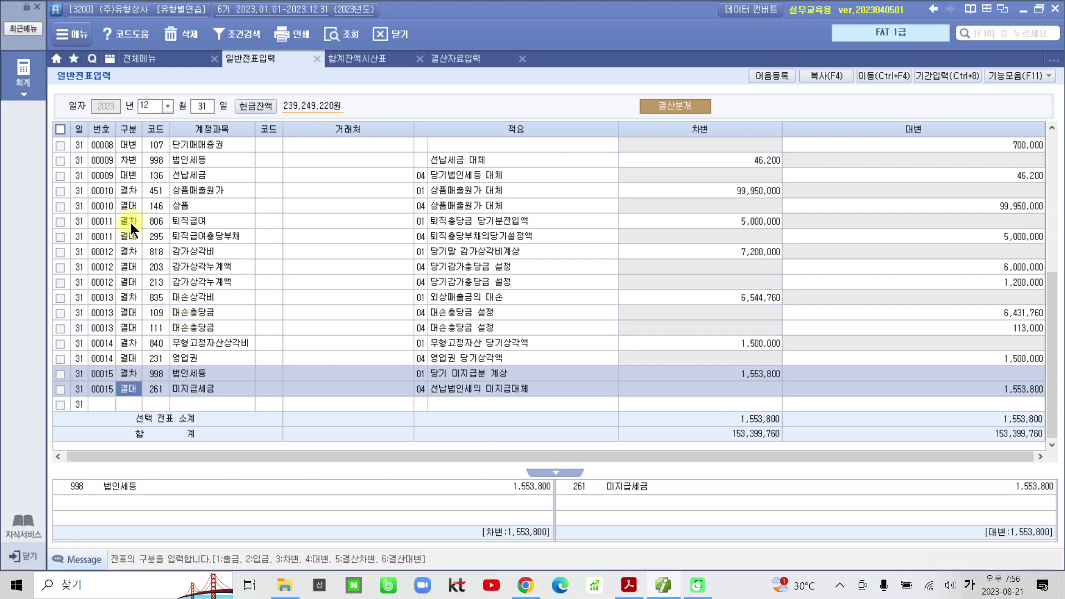
click(129, 206)
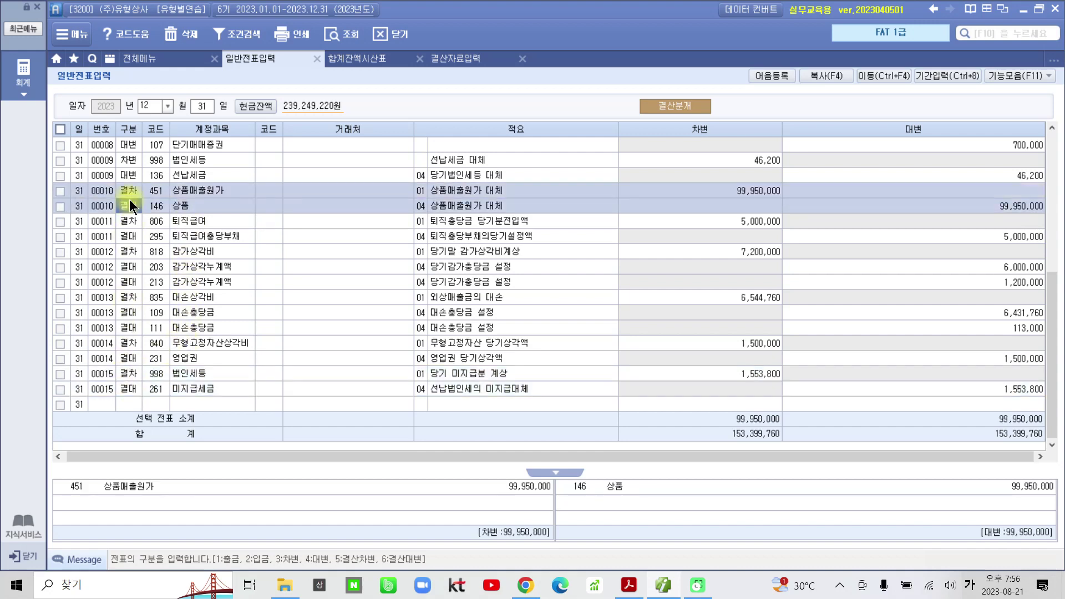
click(138, 230)
click(136, 267)
click(134, 303)
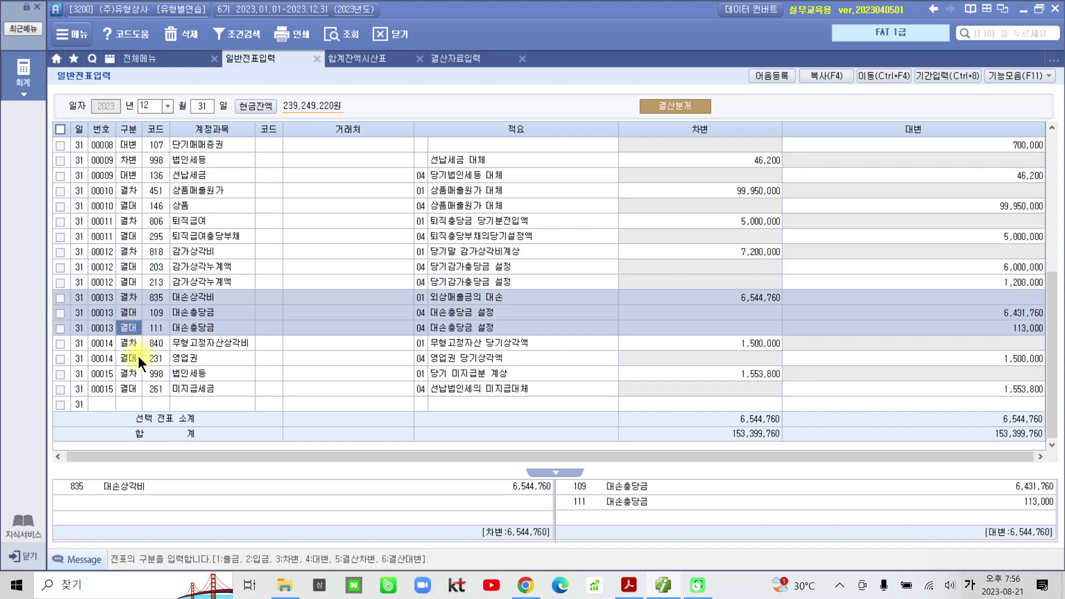
click(137, 359)
click(129, 378)
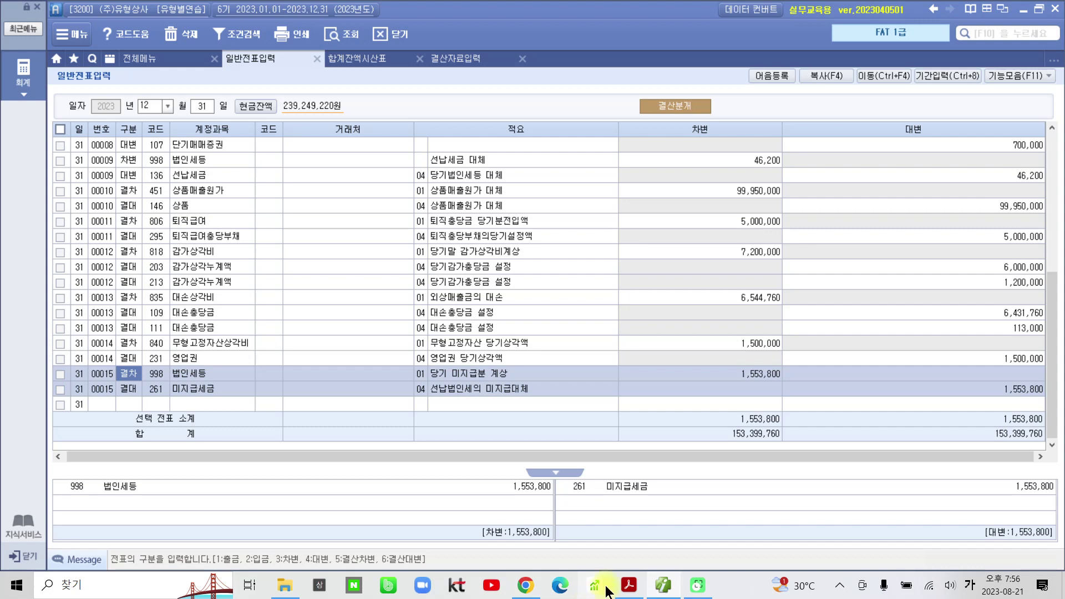
Switch to the exercise PDF in Adobe Acrobat Reader and highlight 손익계산서, 이익잉여금처분계산서 and 재무상태표 in item 6 on page 17
click(623, 590)
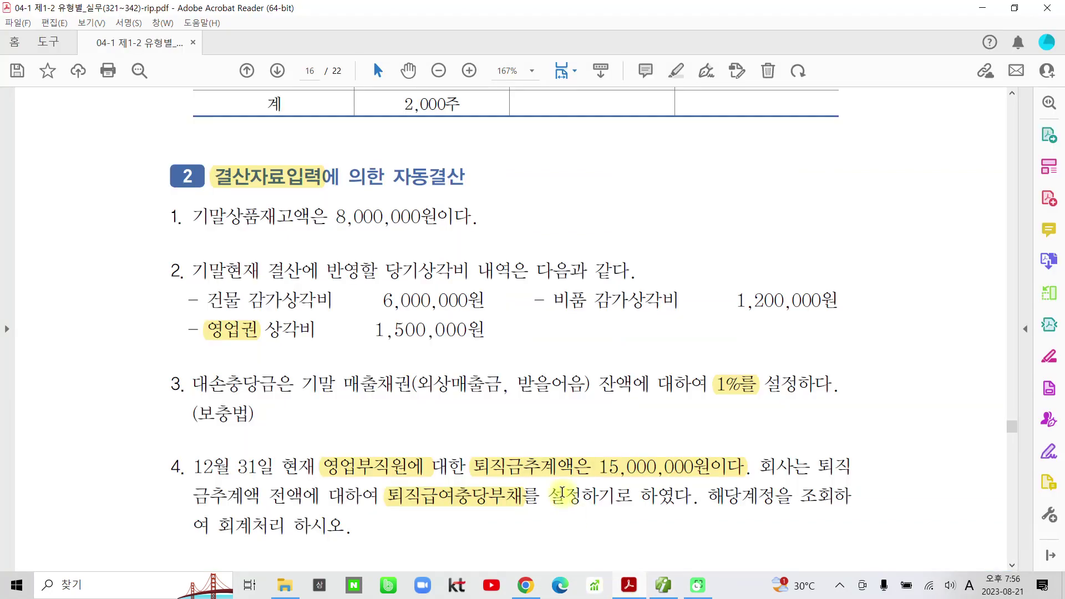
scroll(505, 388, down, 1)
scroll(505, 389, down, 15)
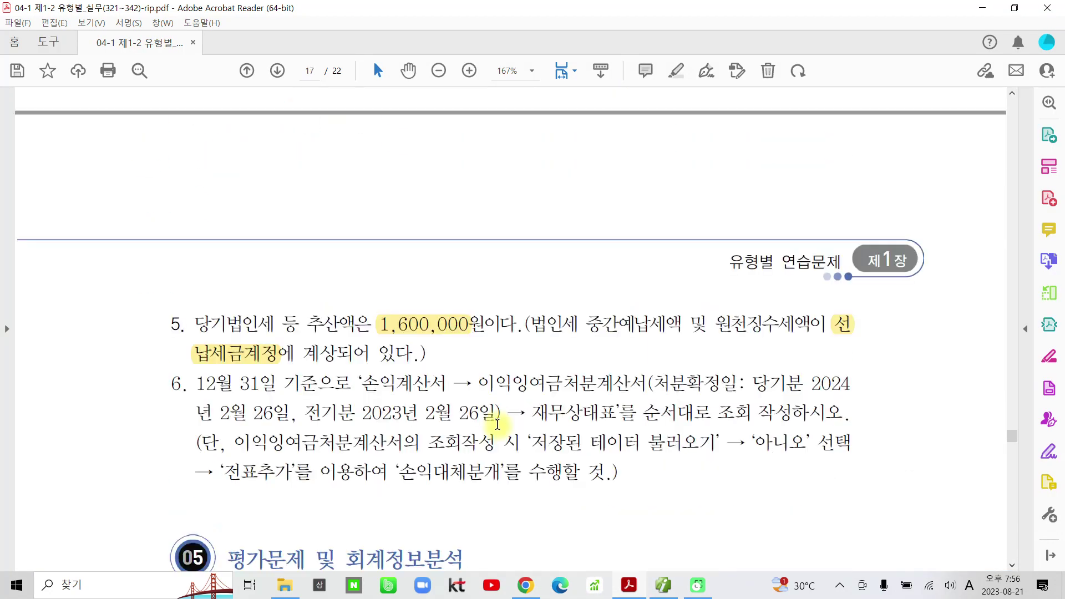
drag(358, 251, 444, 250)
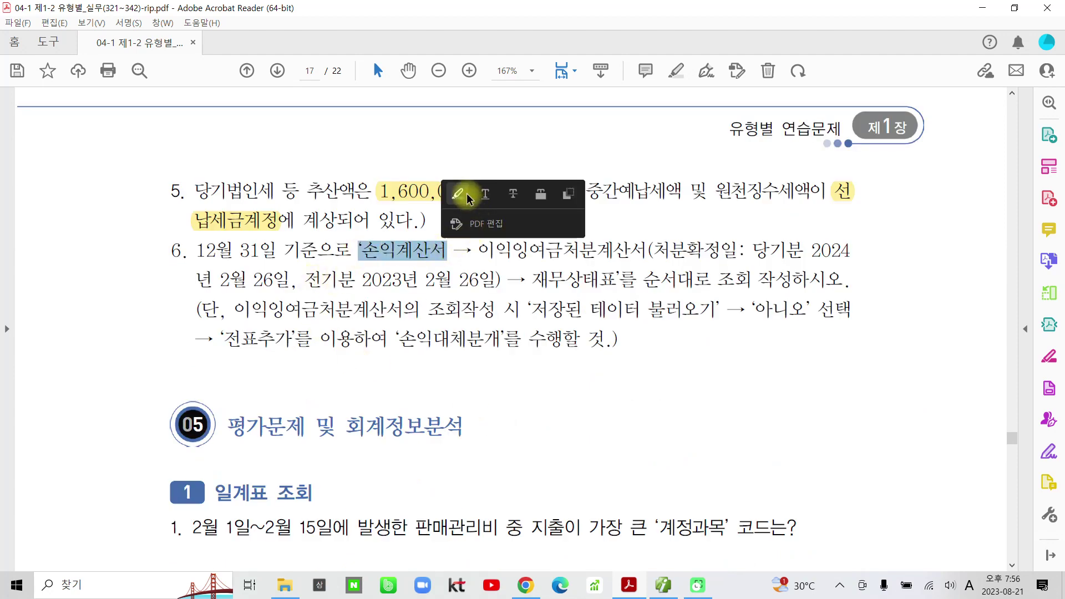
click(462, 190)
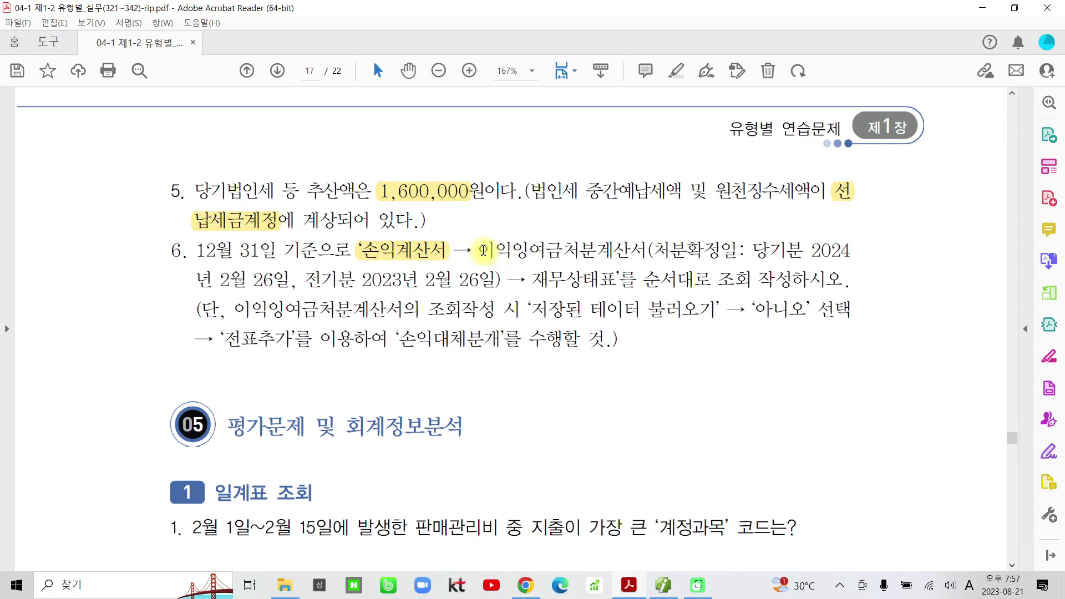
drag(480, 250, 650, 242)
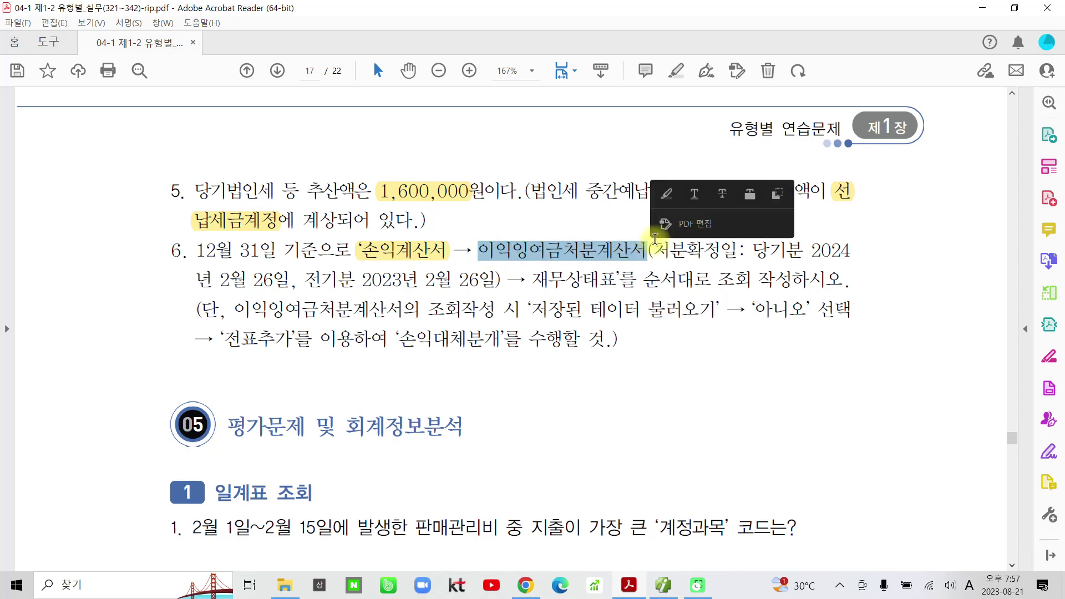
click(670, 195)
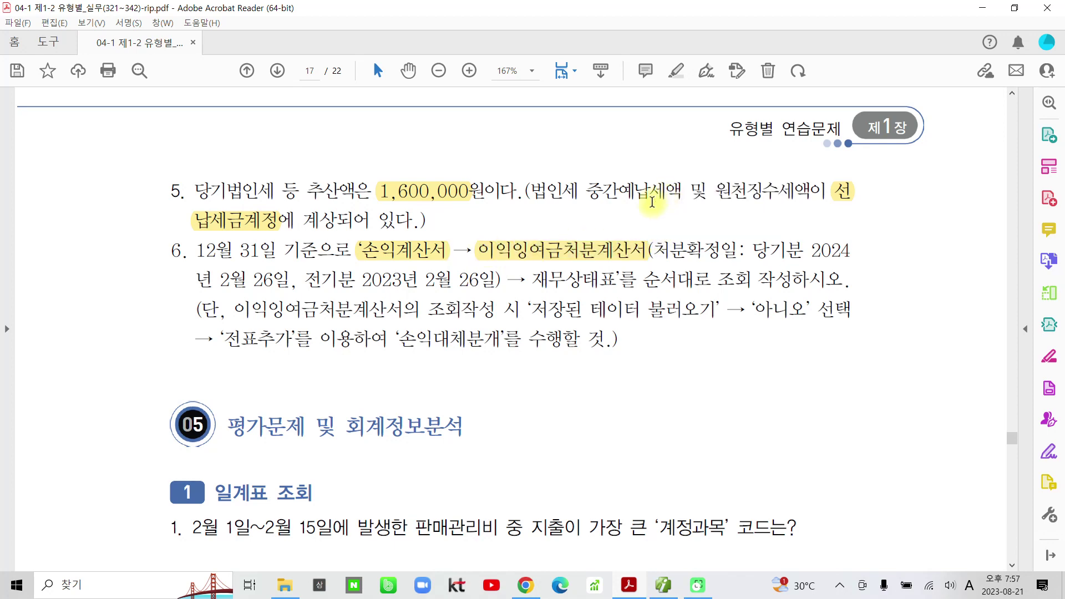
click(533, 280)
drag(547, 279, 618, 279)
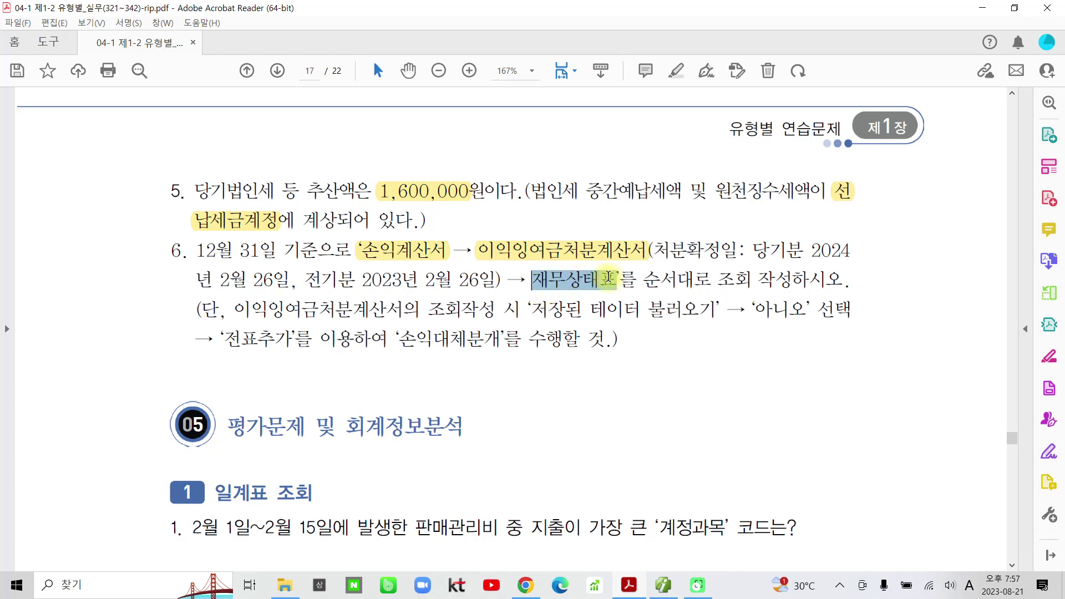
click(623, 230)
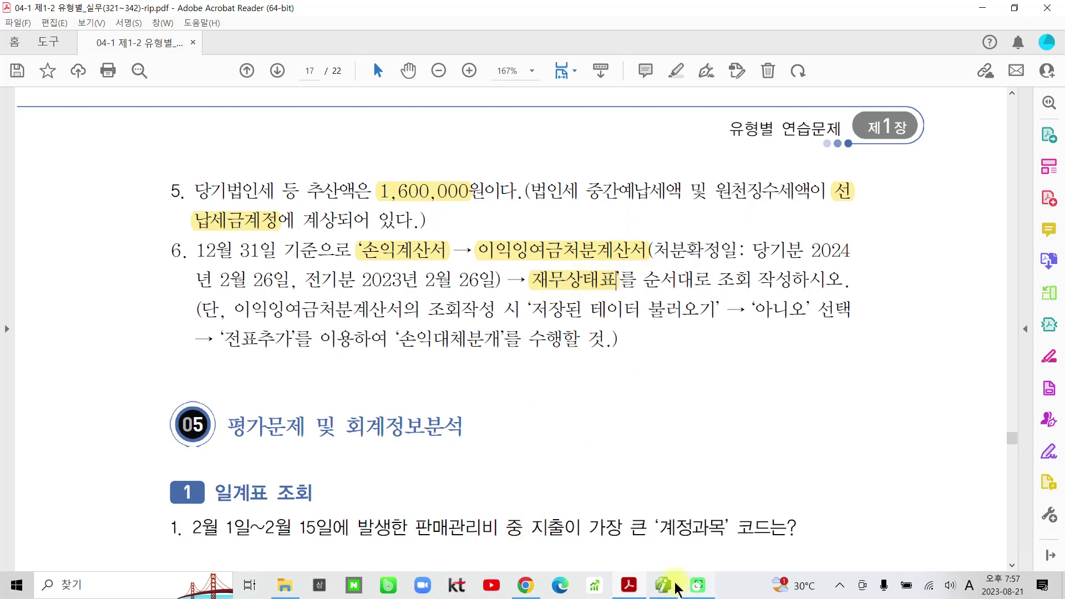
Switch back to the accounting program and open the 손익계산서 from the full menu
click(651, 581)
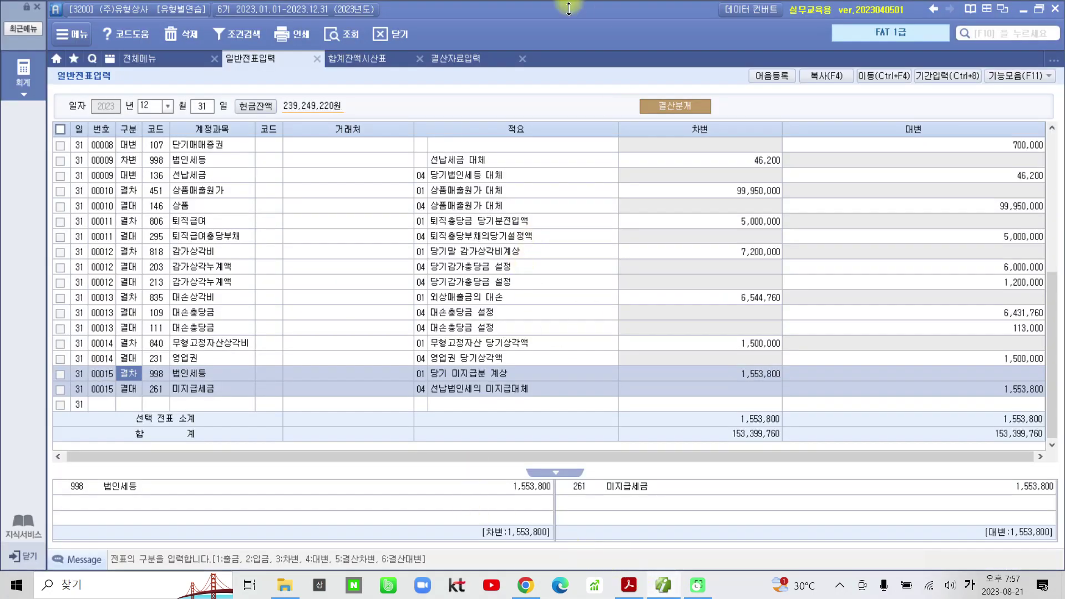
click(163, 58)
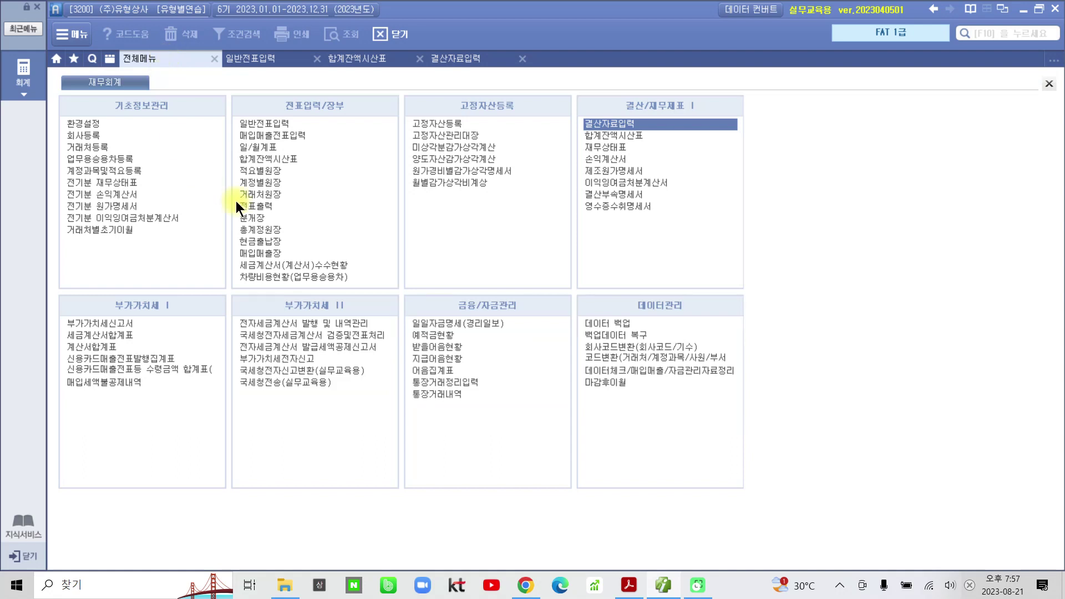
click(617, 159)
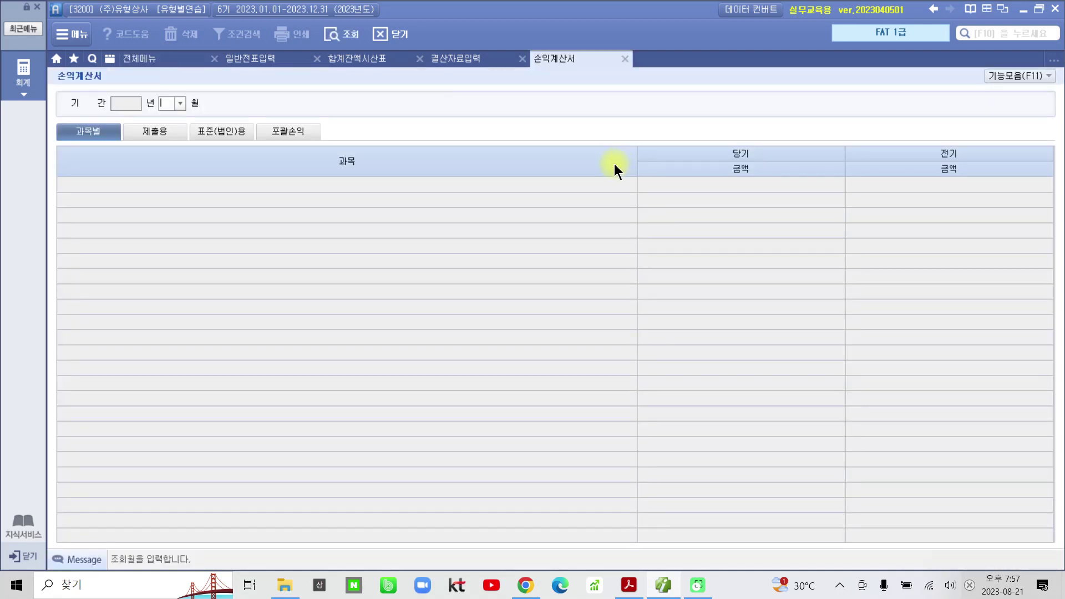
Query the 손익계산서 for December 2023 and narrow the report columns to fit their contents
text(12)
key(Return)
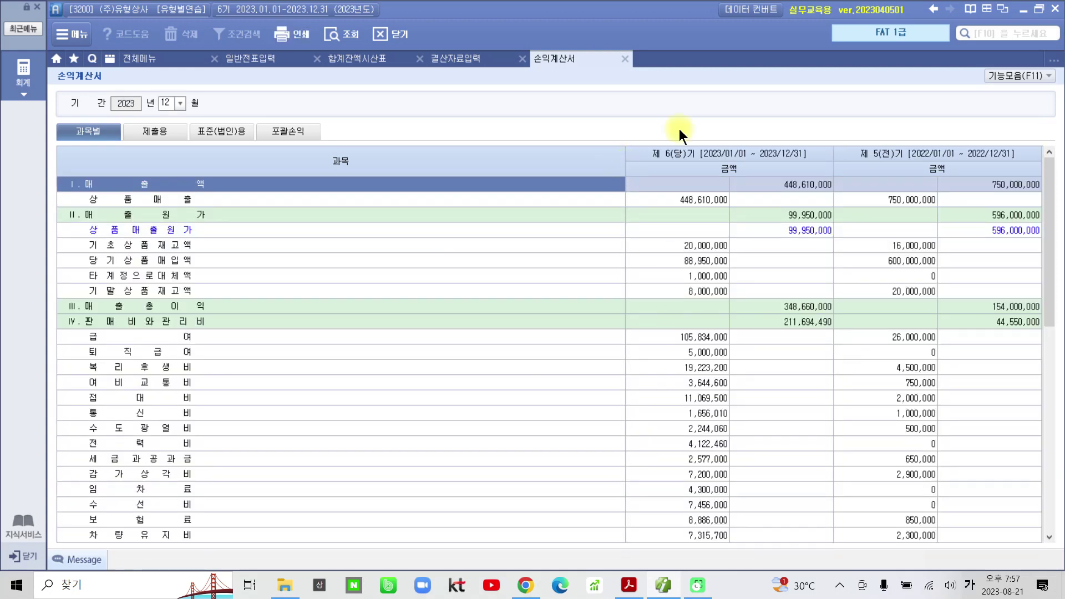
double_click(625, 152)
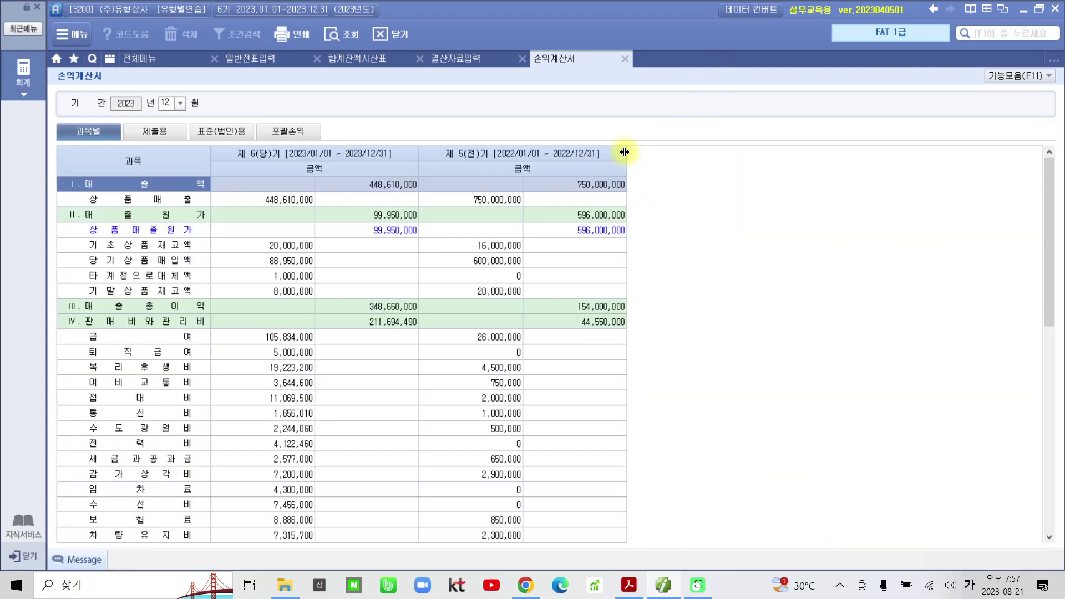
Examine the current-period 법인세등 and 당기순이익 amounts at the end of the 손익계산서
scroll(402, 311, down, 8)
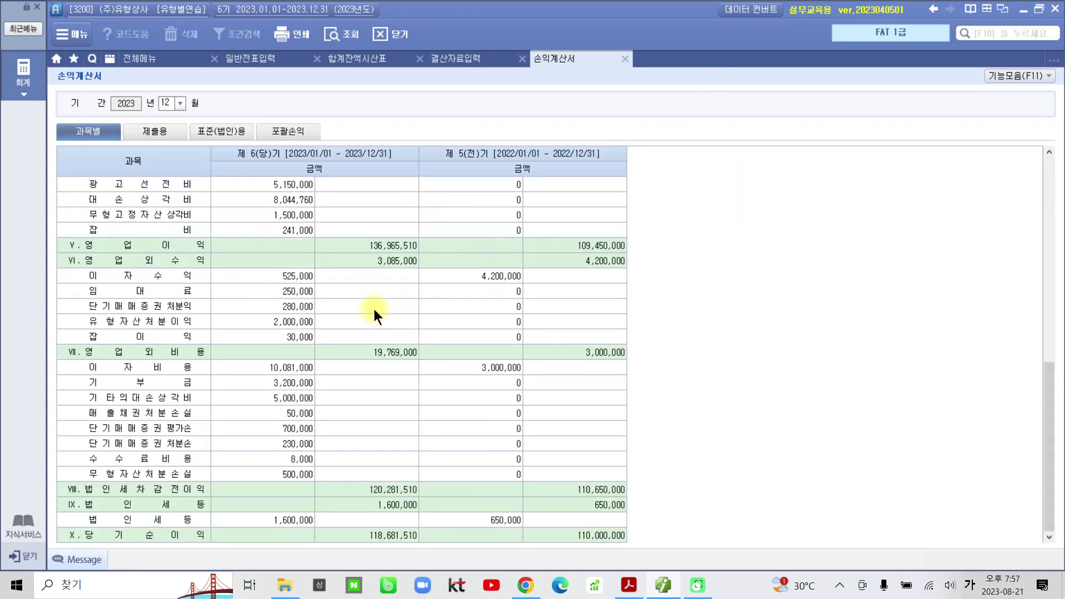
click(284, 522)
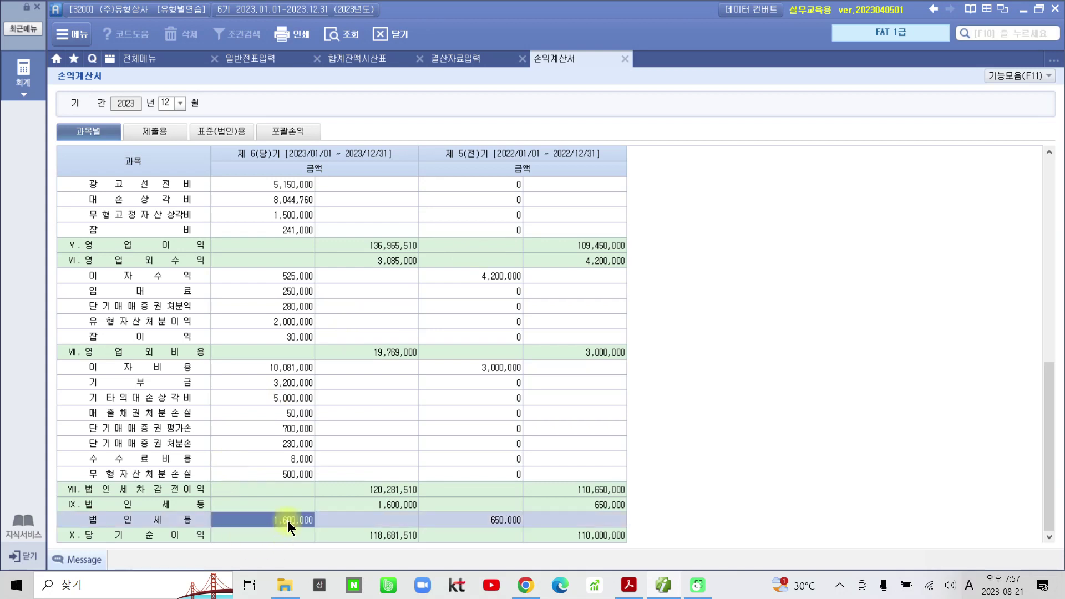
click(362, 536)
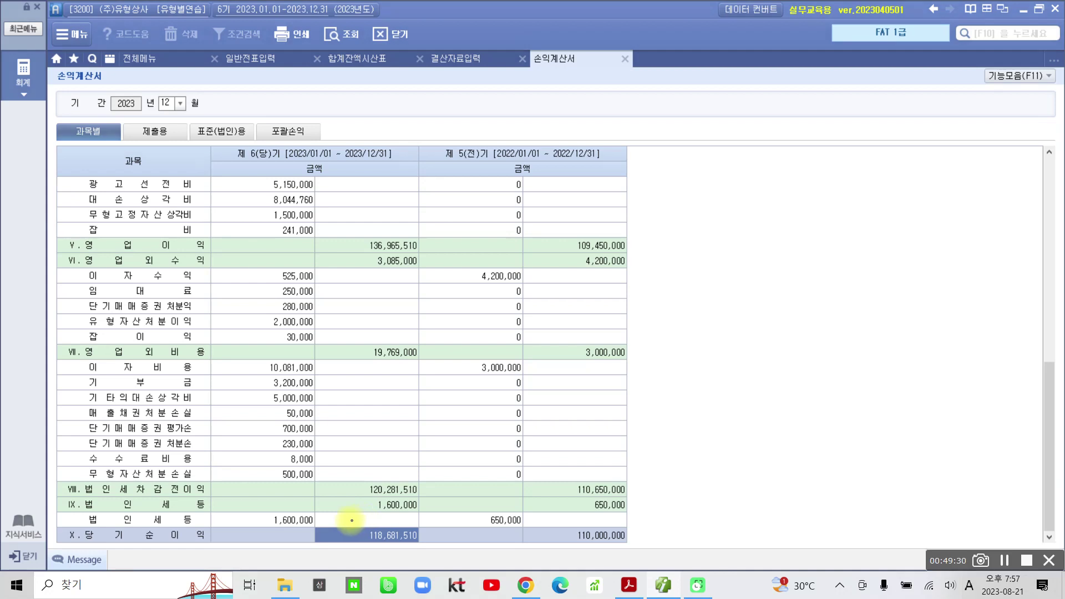
drag(351, 520, 435, 554)
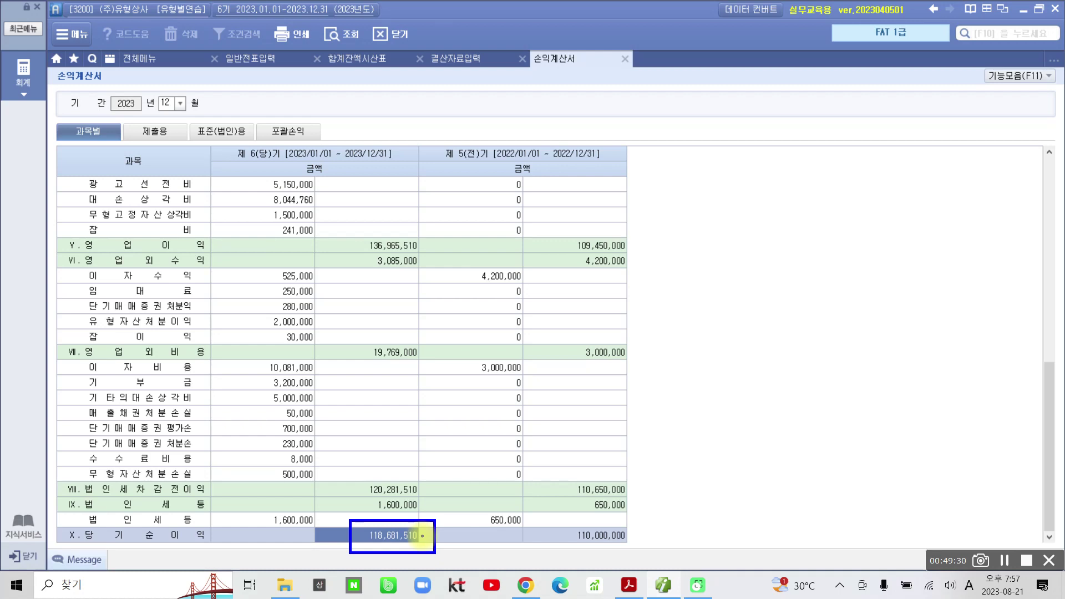
mouse_move(450, 458)
mouse_down()
mouse_move(427, 513)
mouse_move(401, 513)
mouse_up()
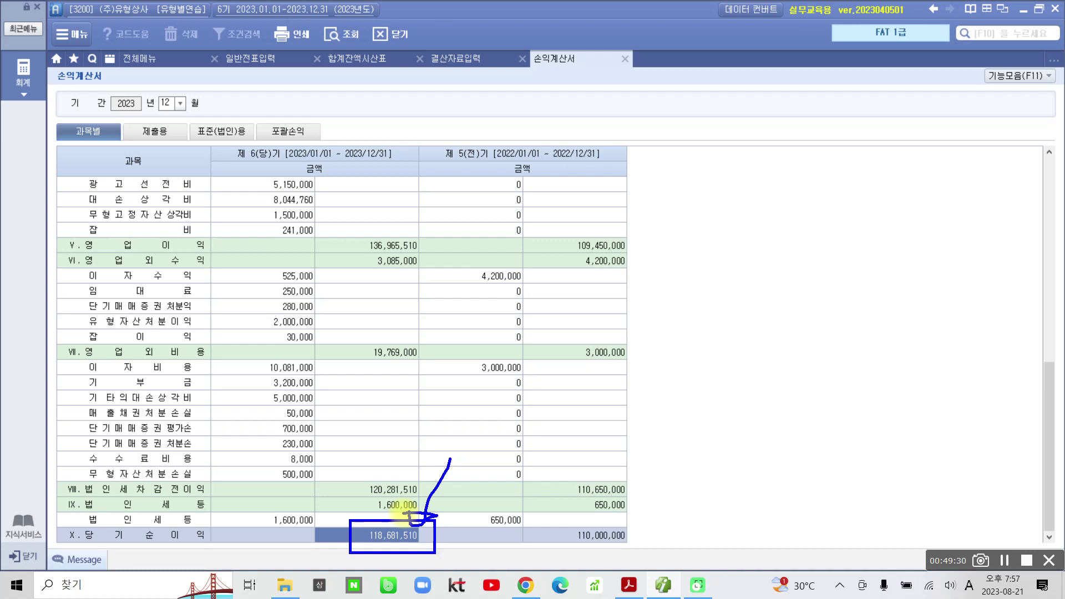
key(Escape)
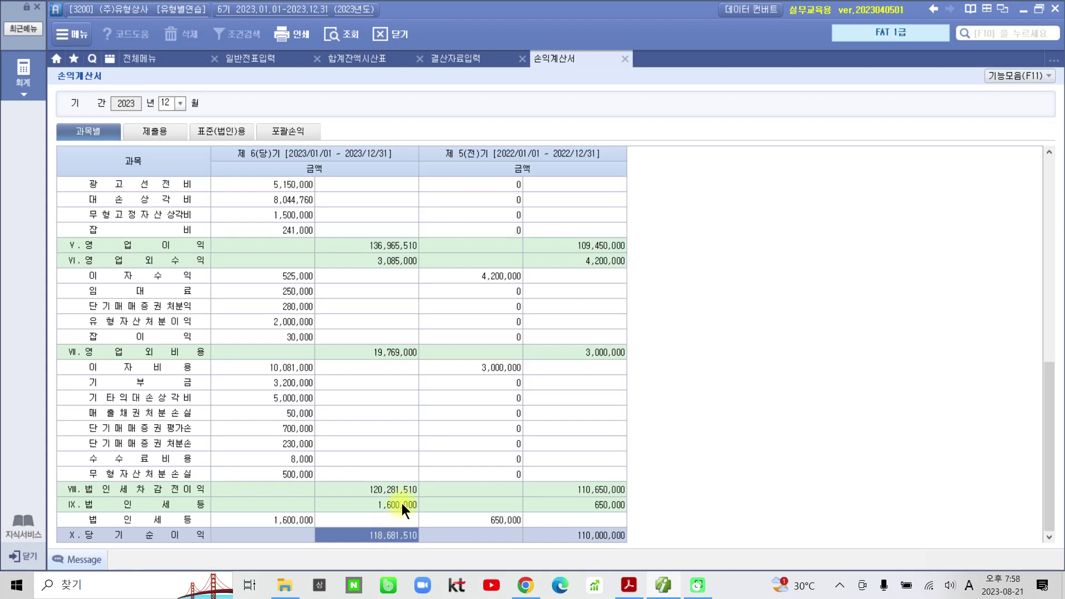
click(408, 459)
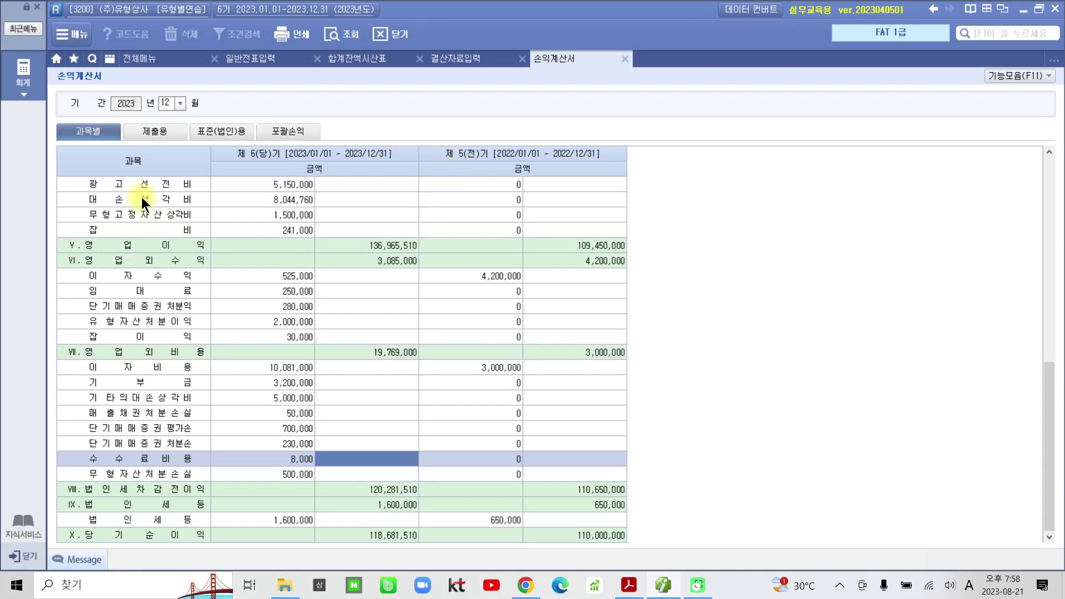
Open the 이익잉여금처분계산서 from the full menu and decline loading the saved data
click(157, 61)
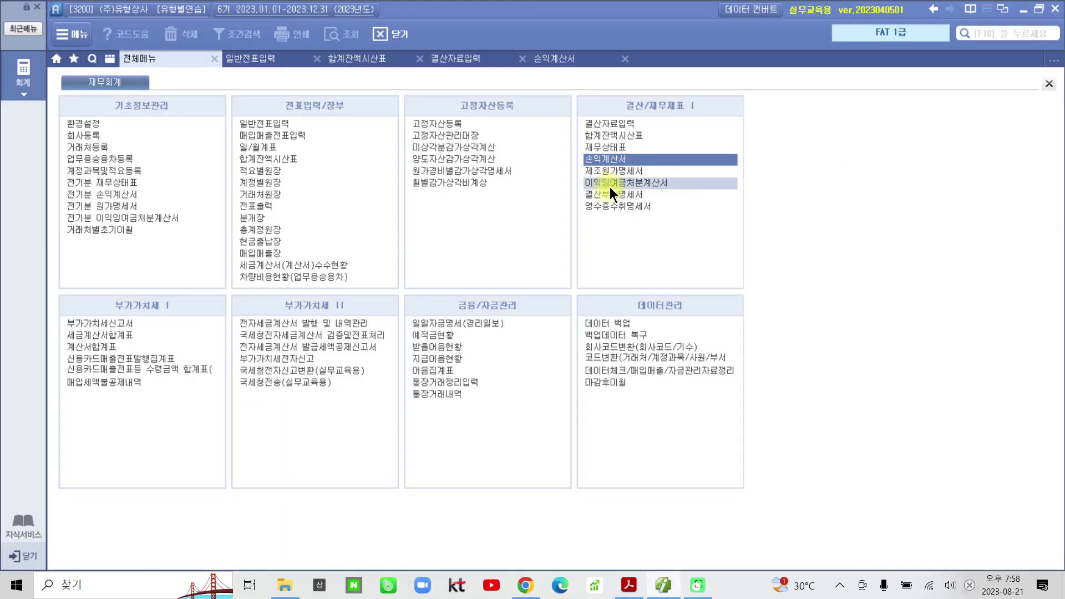
click(622, 186)
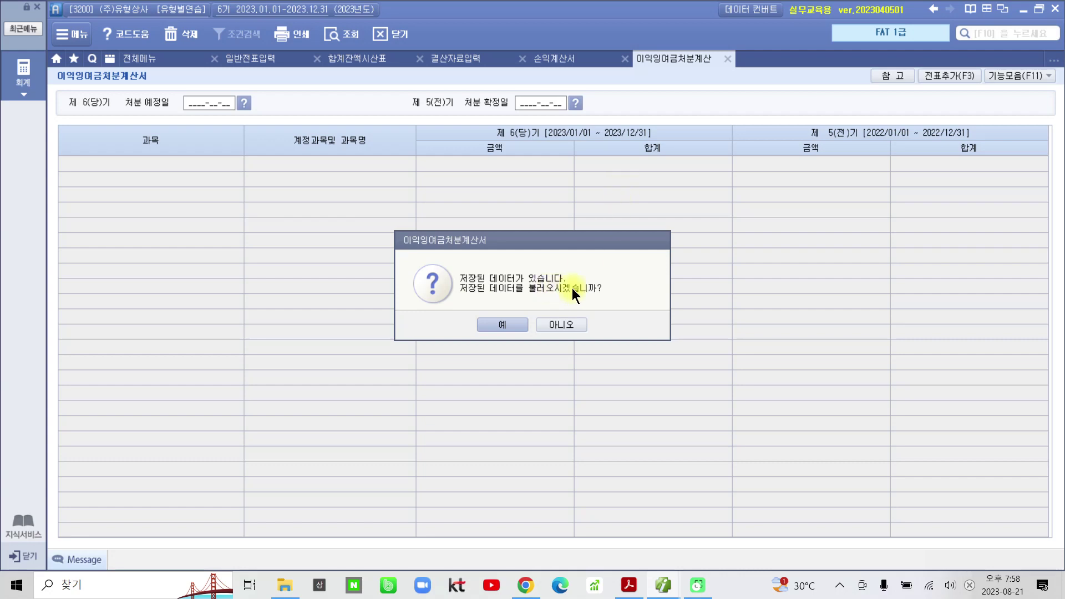
click(571, 325)
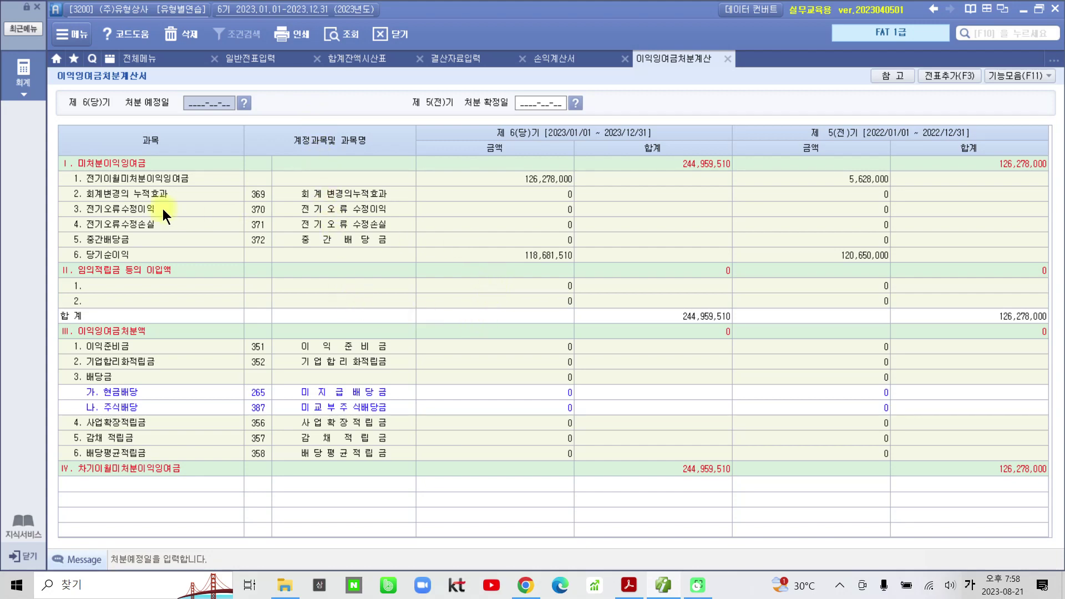
Check the current-period 당기순이익 row and the 처분 예정일 and 처분 확정일 fields in the 이익잉여금처분계산서
mouse_move(54, 245)
mouse_down()
mouse_move(390, 267)
mouse_move(595, 265)
mouse_up()
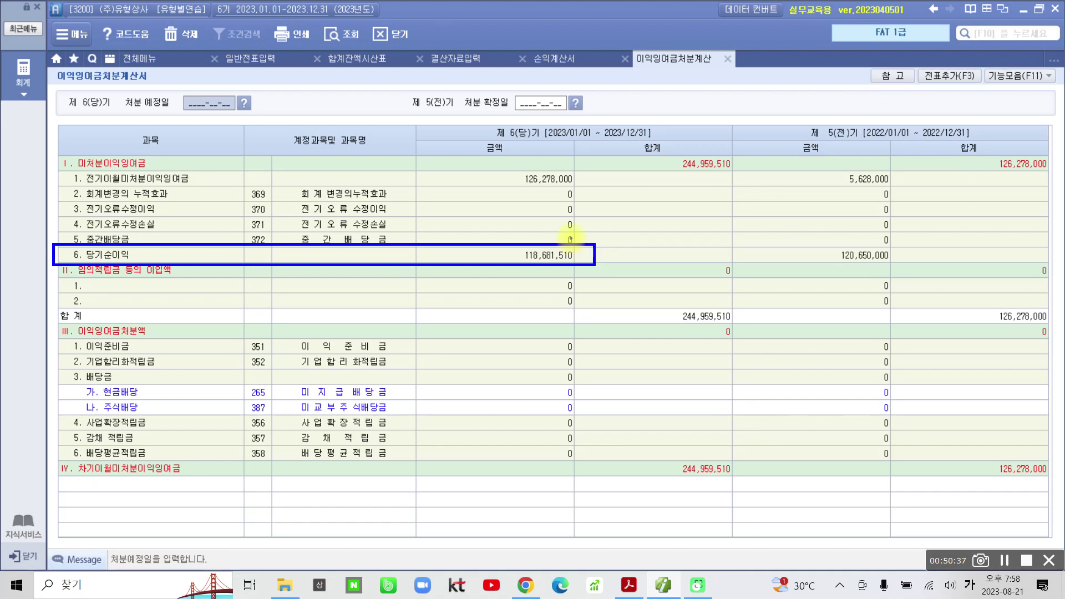
mouse_move(570, 239)
mouse_down()
mouse_move(506, 258)
mouse_move(579, 285)
mouse_up()
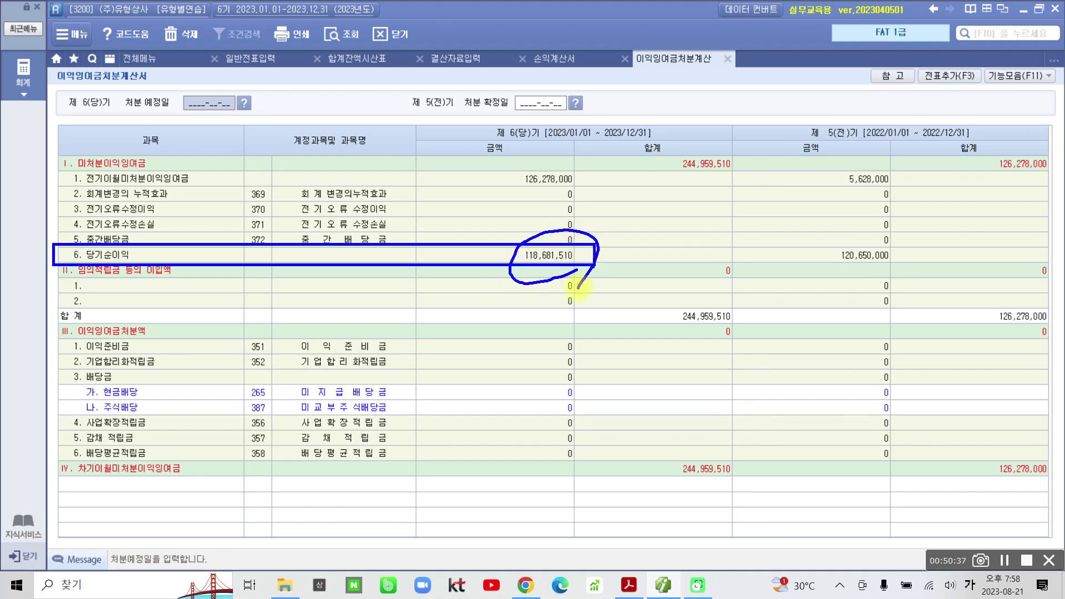
key(Escape)
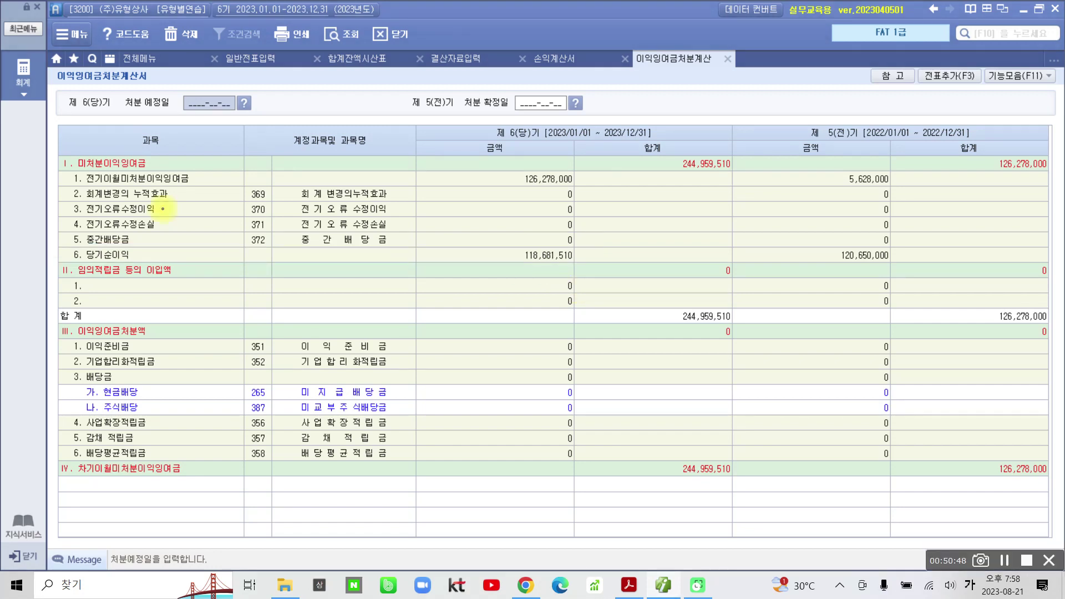
mouse_move(276, 138)
mouse_down()
mouse_move(195, 136)
mouse_move(261, 111)
mouse_move(253, 136)
mouse_up()
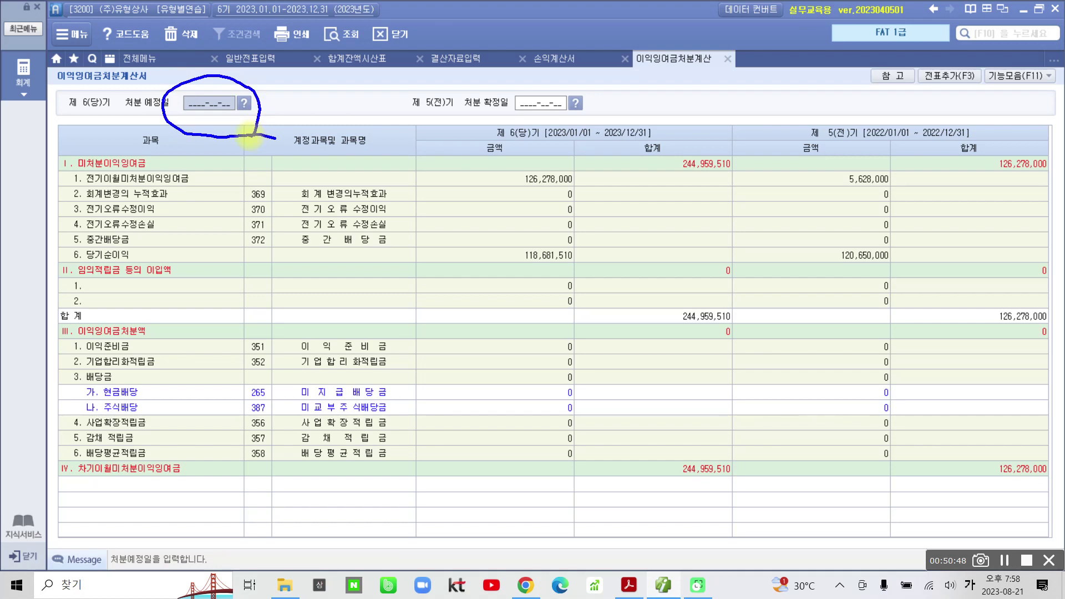
drag(58, 122, 115, 118)
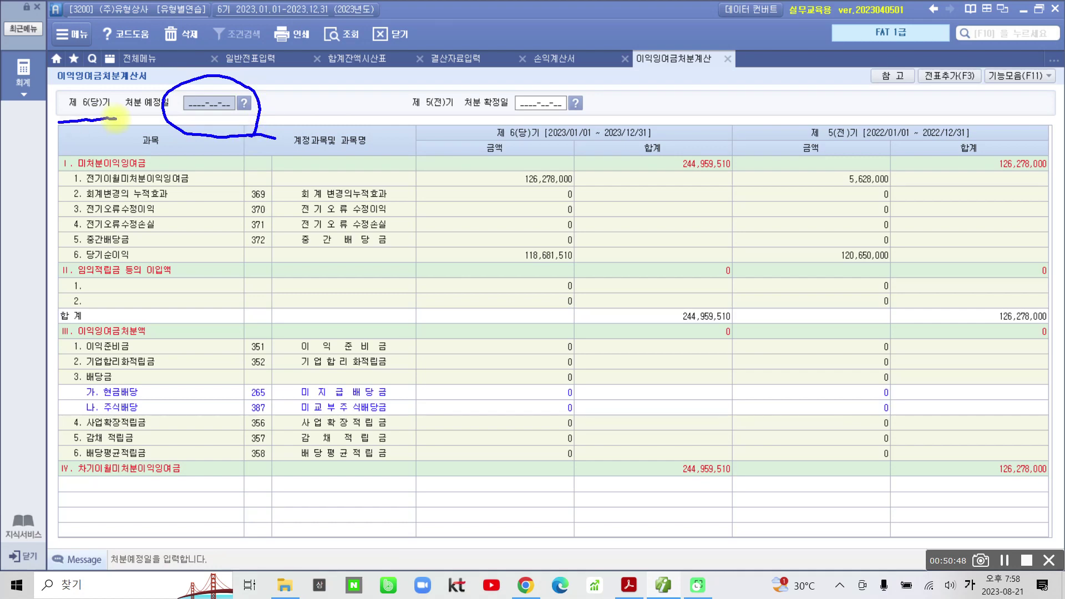
drag(411, 121, 488, 121)
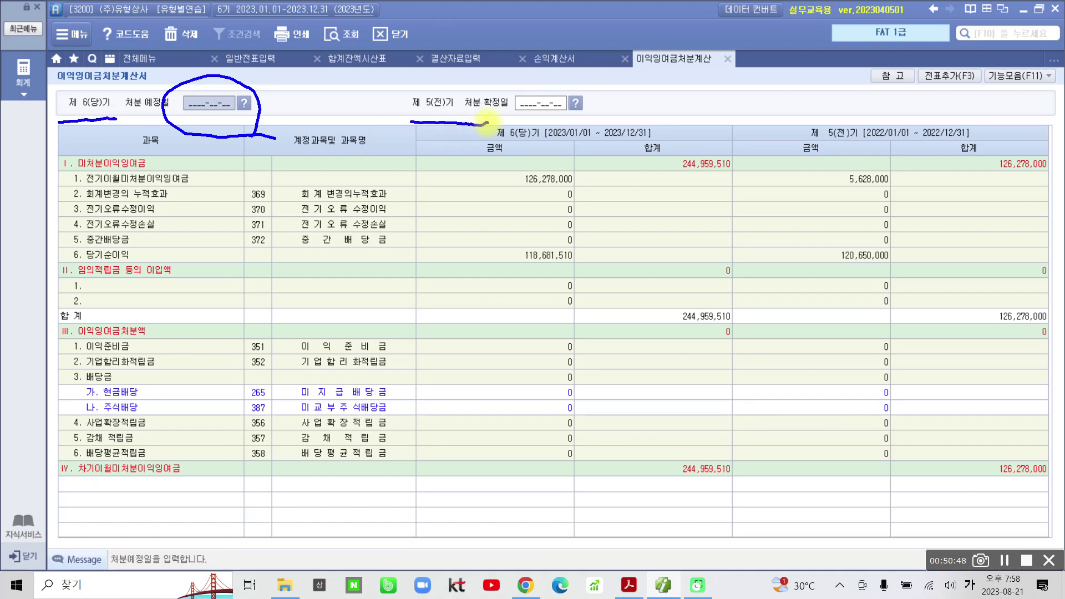
mouse_move(590, 123)
mouse_down()
mouse_move(591, 96)
mouse_move(580, 140)
mouse_up()
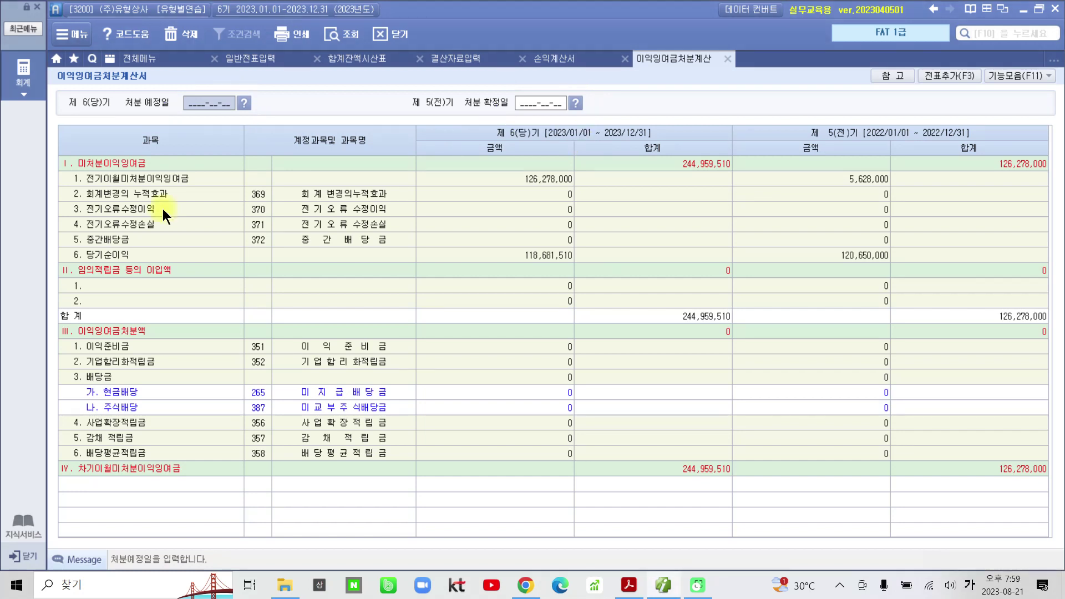
Set the current-period 처분 예정일 to 2024-02-26 and the prior-period 처분 확정일 to 2023-02-26
text(2024-)
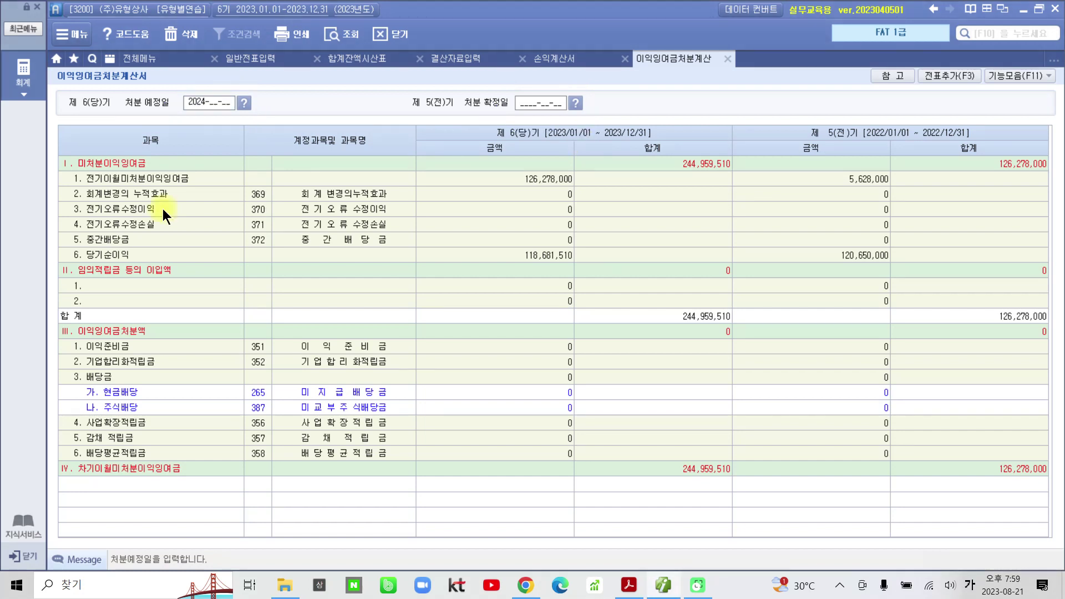
text(02-26)
key(Return)
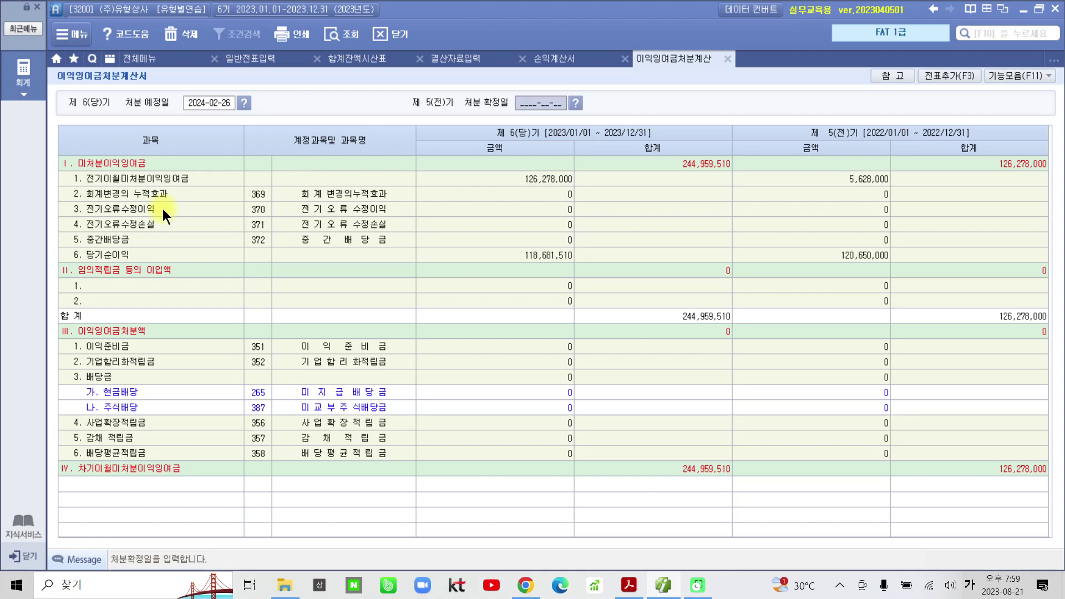
text(20)
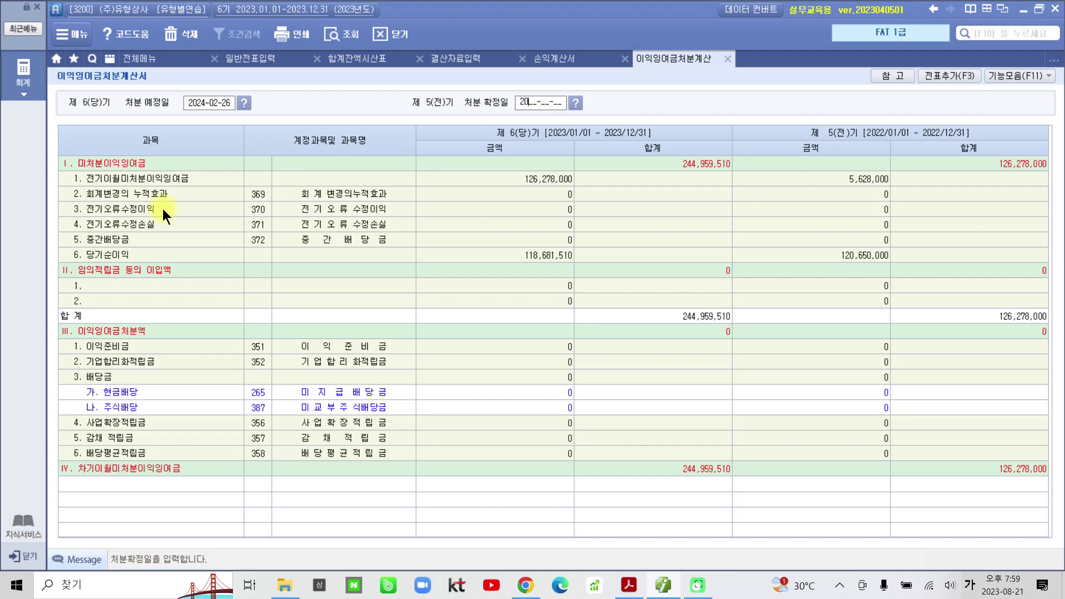
text(23-02-26)
key(Return)
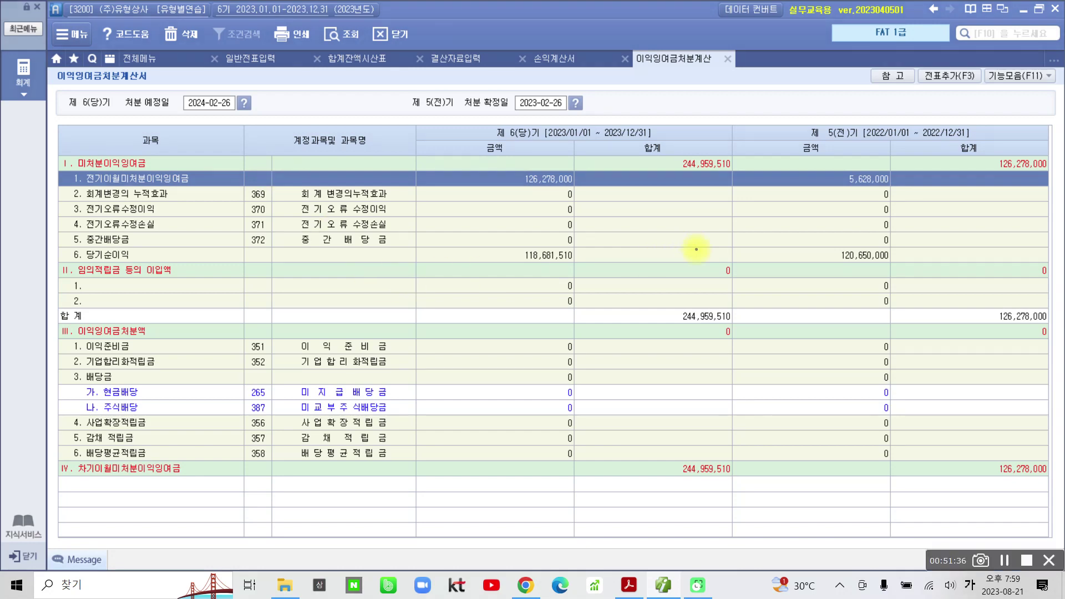
Add the profit-and-loss and retained earnings transfer vouchers to the general journal with 전표추가
mouse_move(968, 102)
mouse_down()
mouse_move(917, 69)
mouse_move(980, 88)
mouse_move(968, 112)
mouse_up()
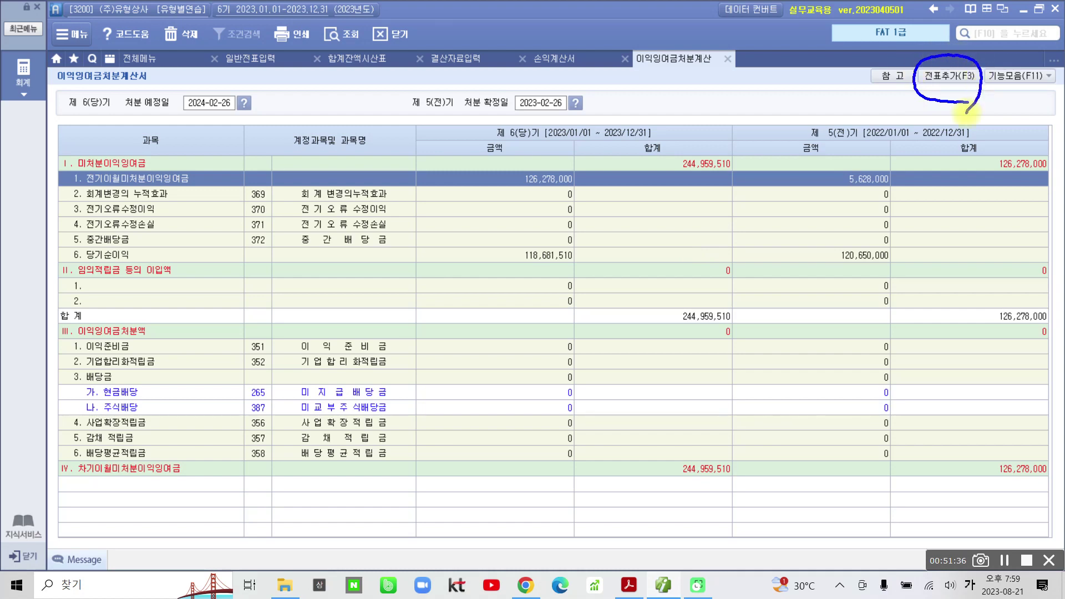
key(Escape)
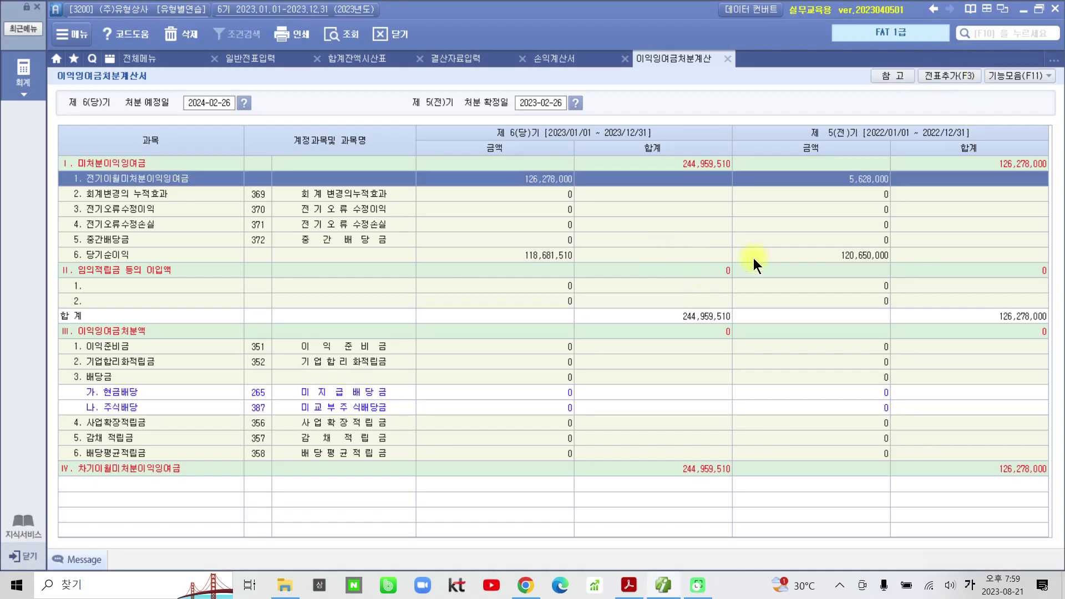
click(947, 78)
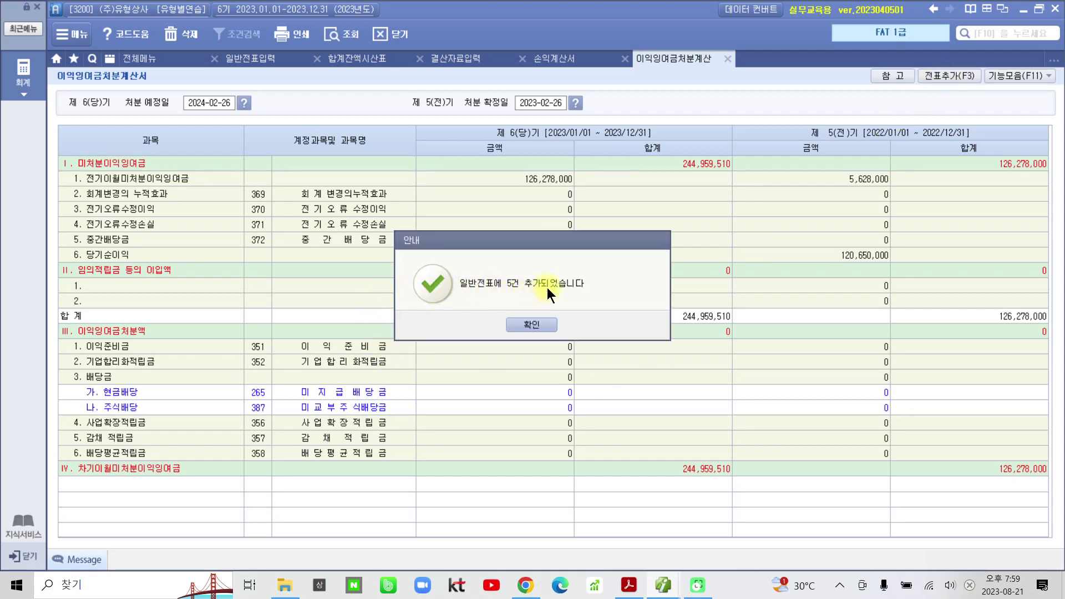
click(521, 324)
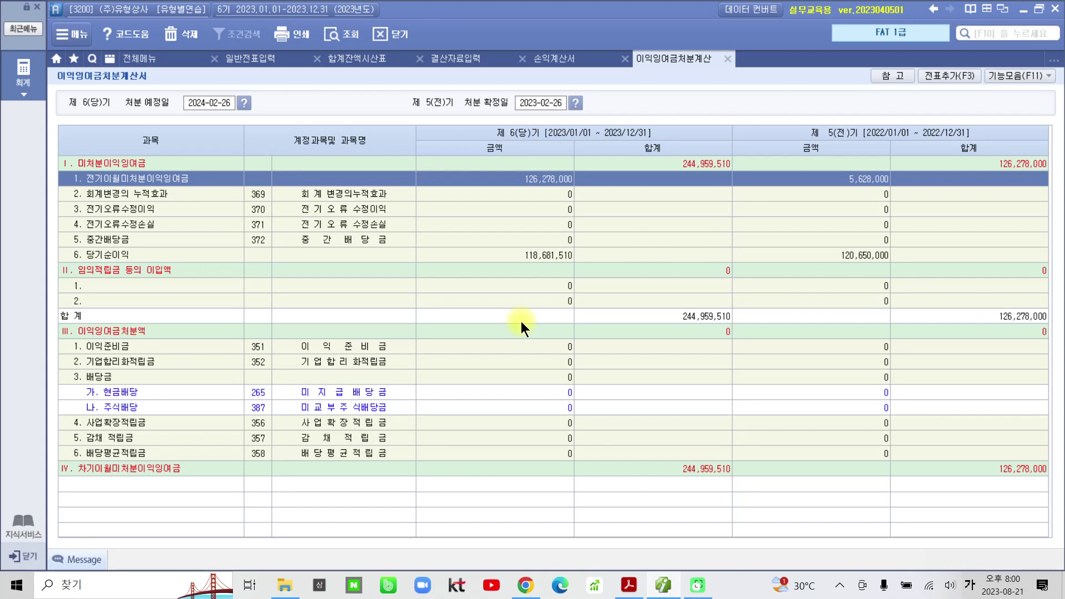
Close the 이익잉여금처분계산서 and re-query the December 31 vouchers in 일반전표입력
key(Escape)
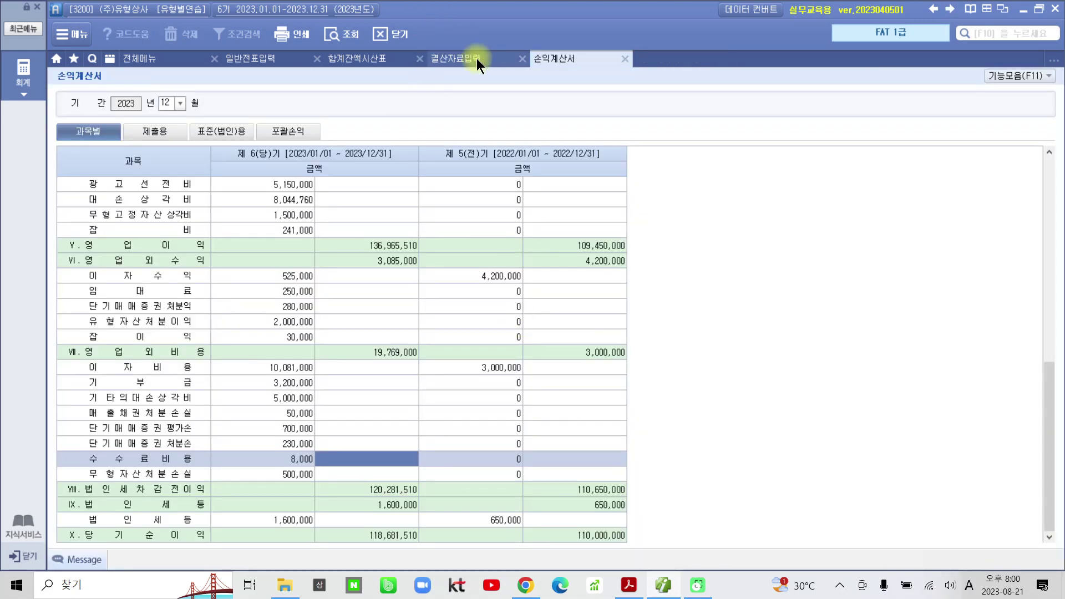
click(250, 60)
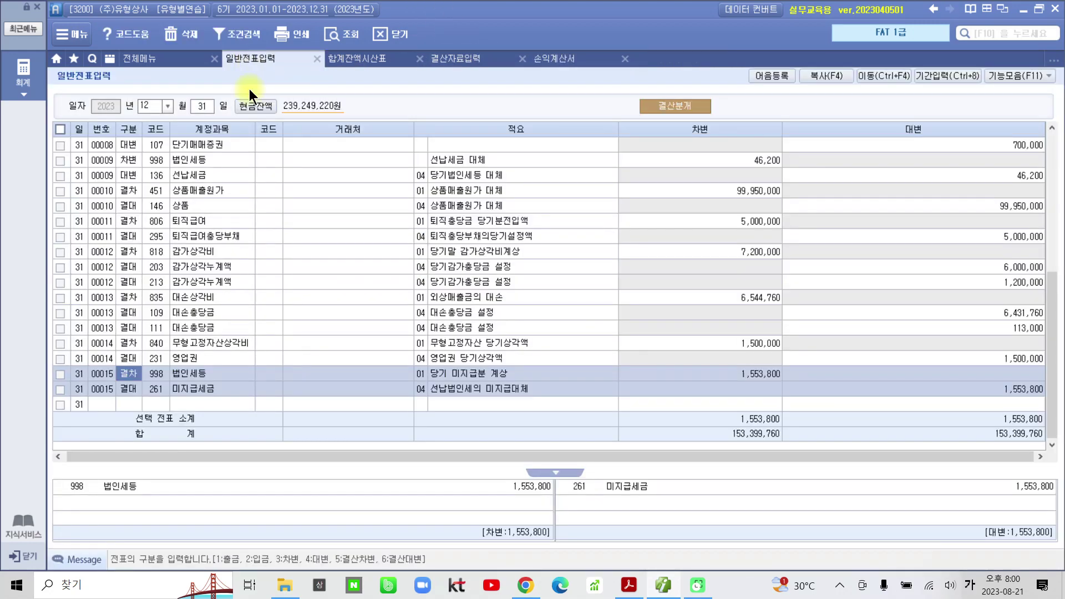
click(342, 32)
Look through the added profit-and-loss and retained earnings transfer vouchers 00016 to 00020 dated December 31
click(150, 318)
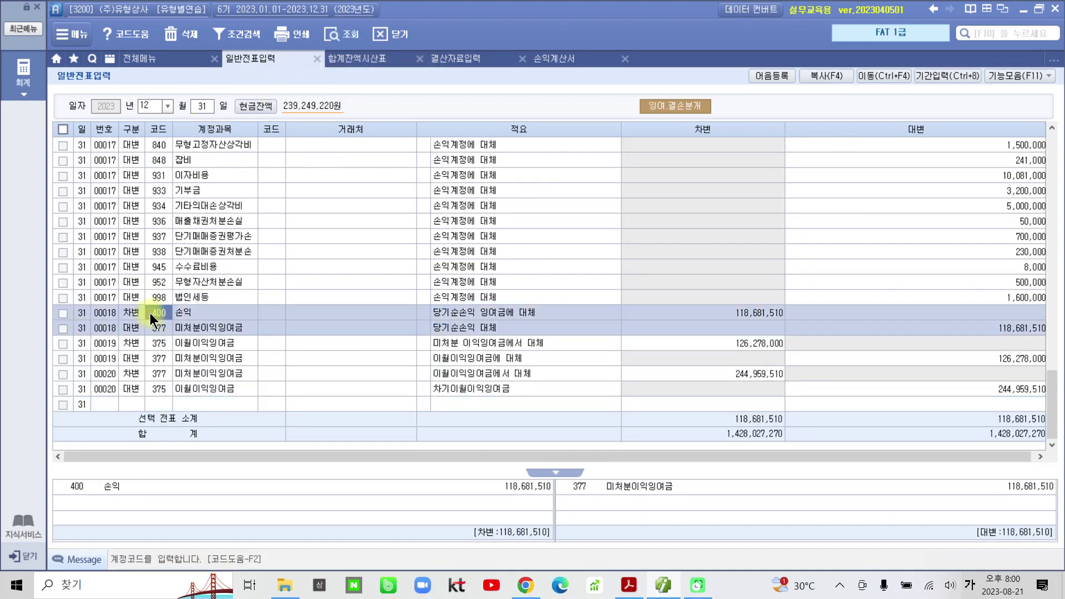
scroll(149, 302, up, 5)
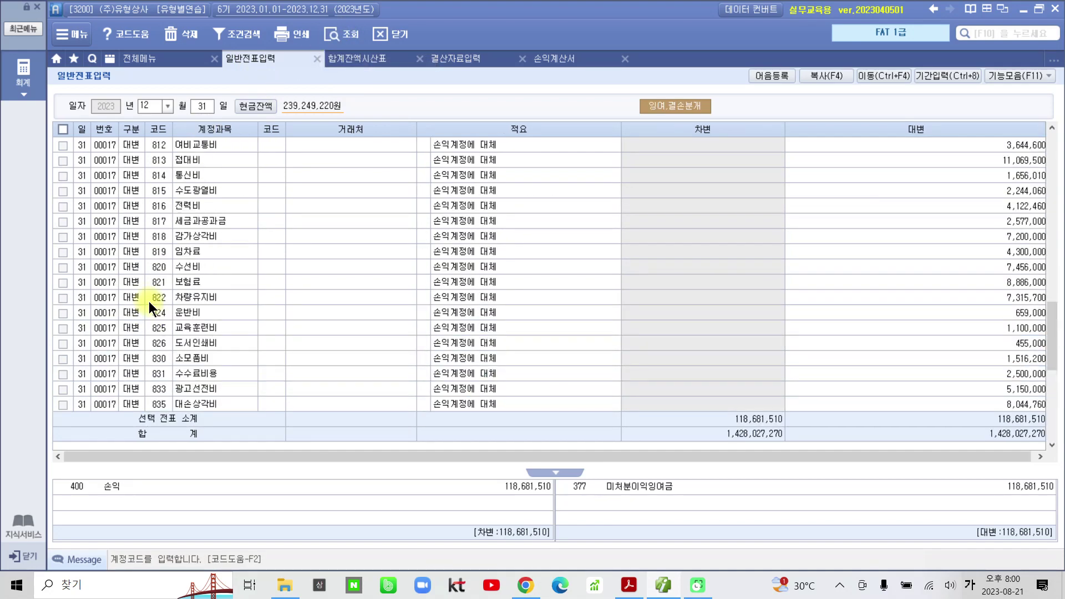
click(134, 275)
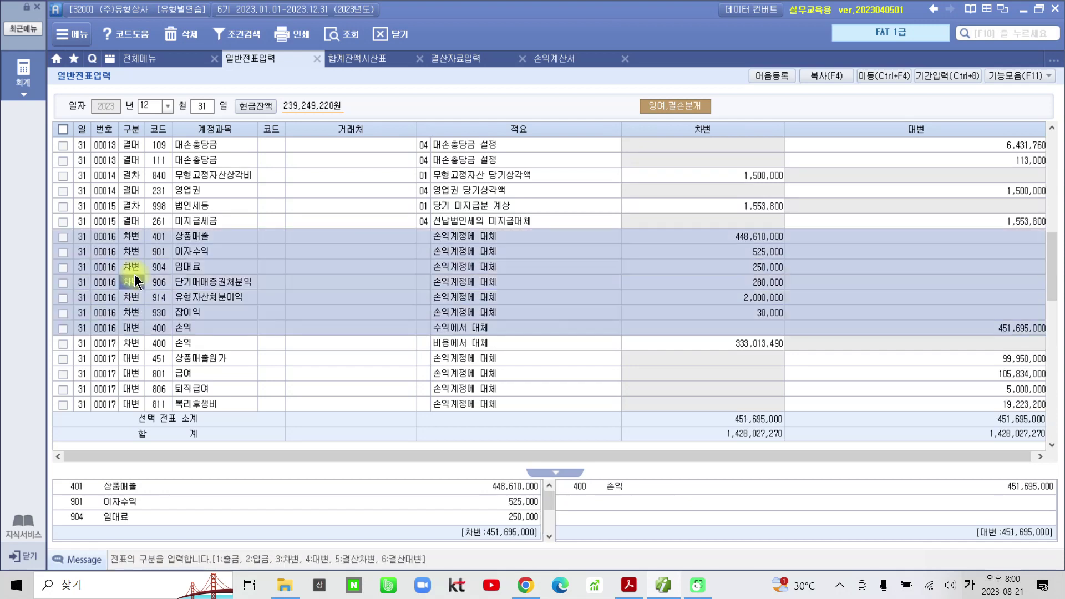
click(140, 228)
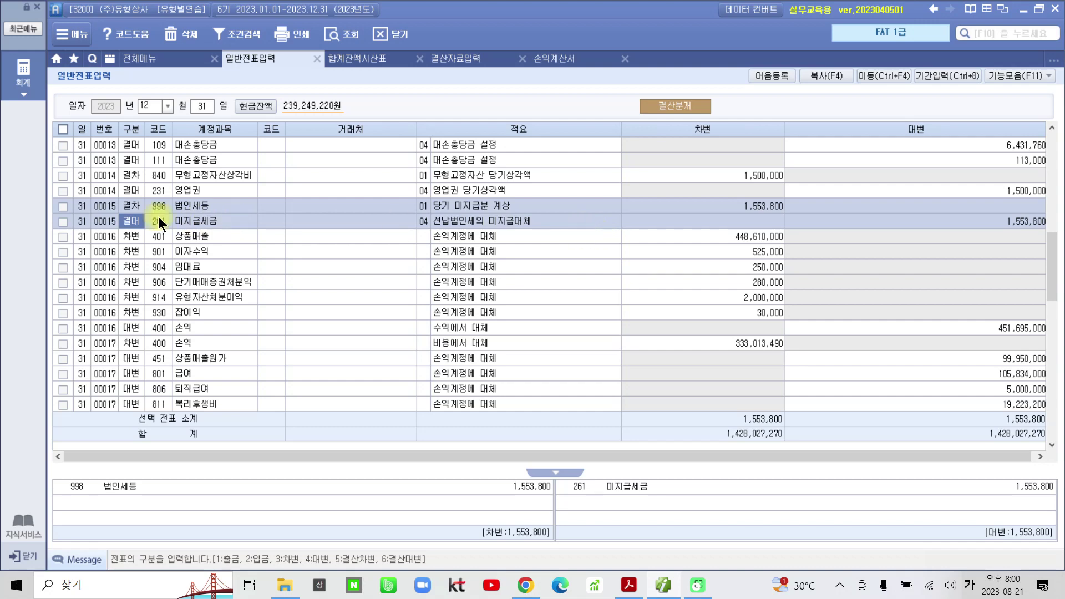
click(134, 248)
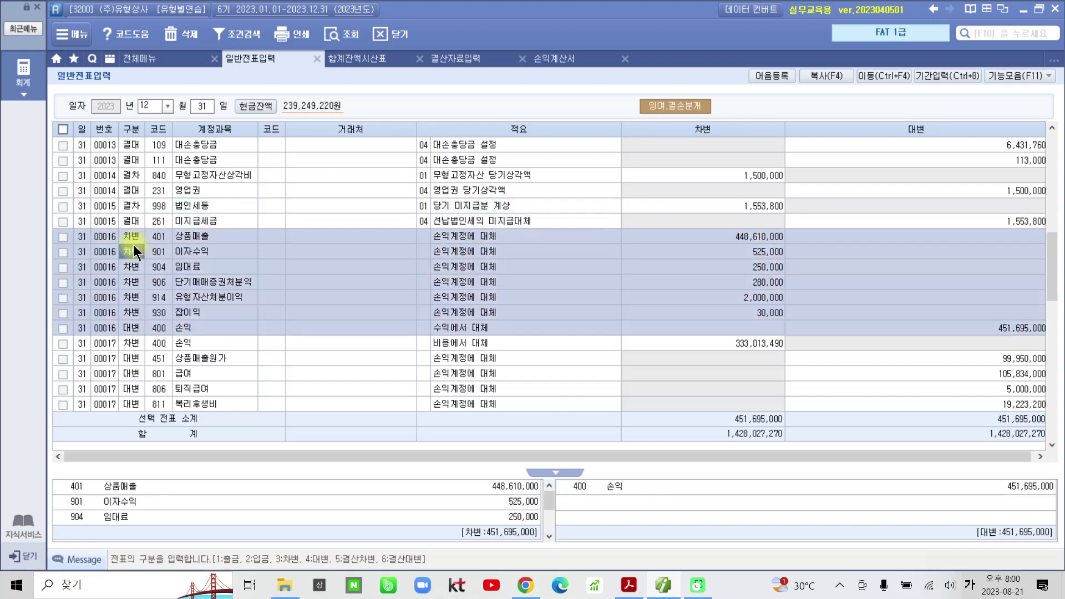
scroll(127, 303, down, 3)
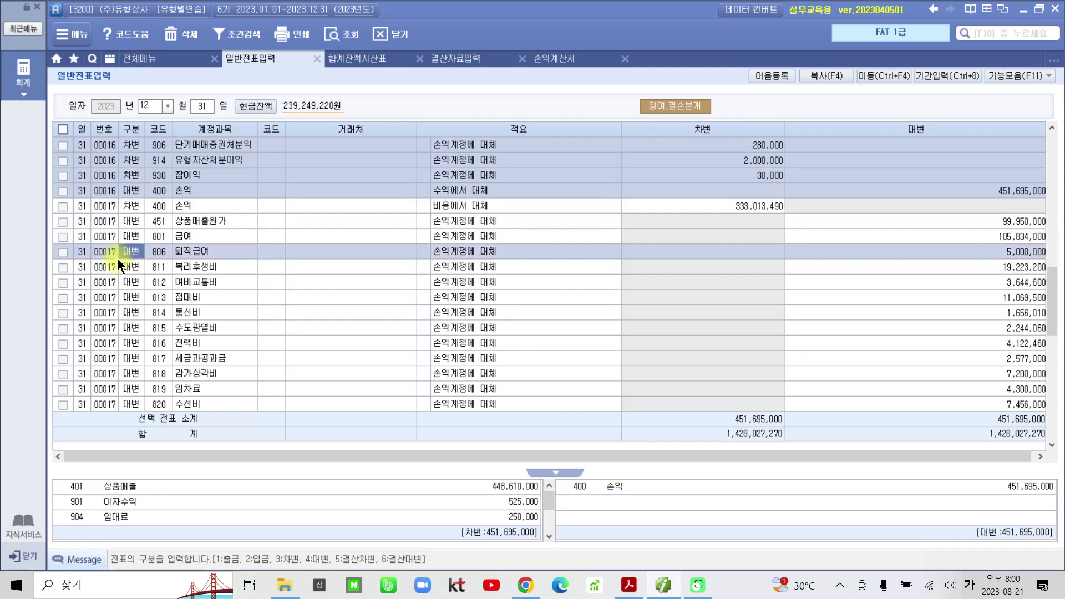
click(118, 258)
scroll(117, 265, down, 3)
scroll(119, 272, down, 3)
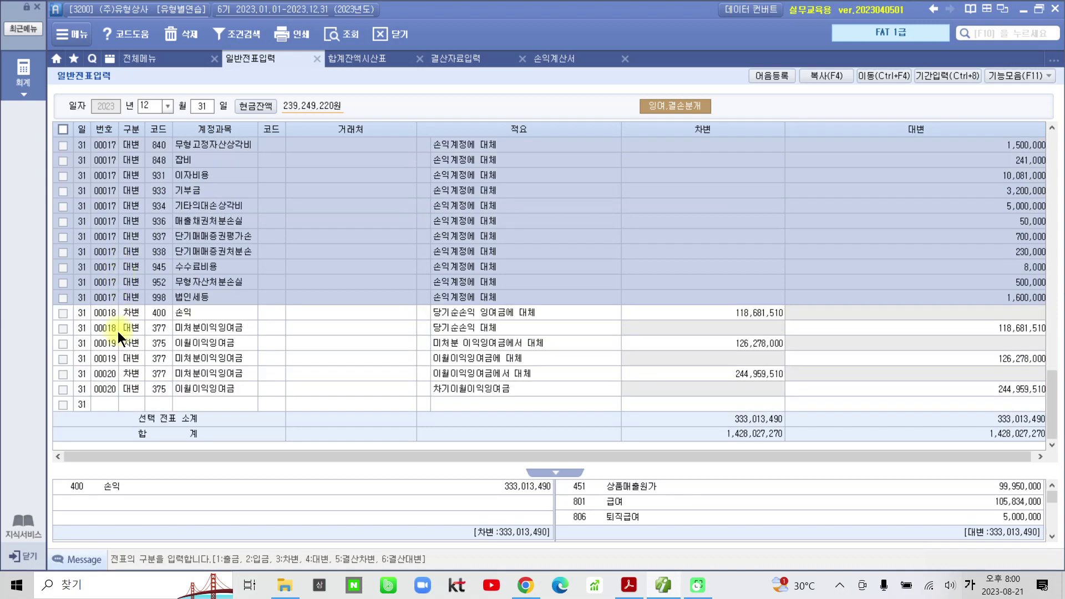
click(113, 343)
click(117, 366)
click(135, 265)
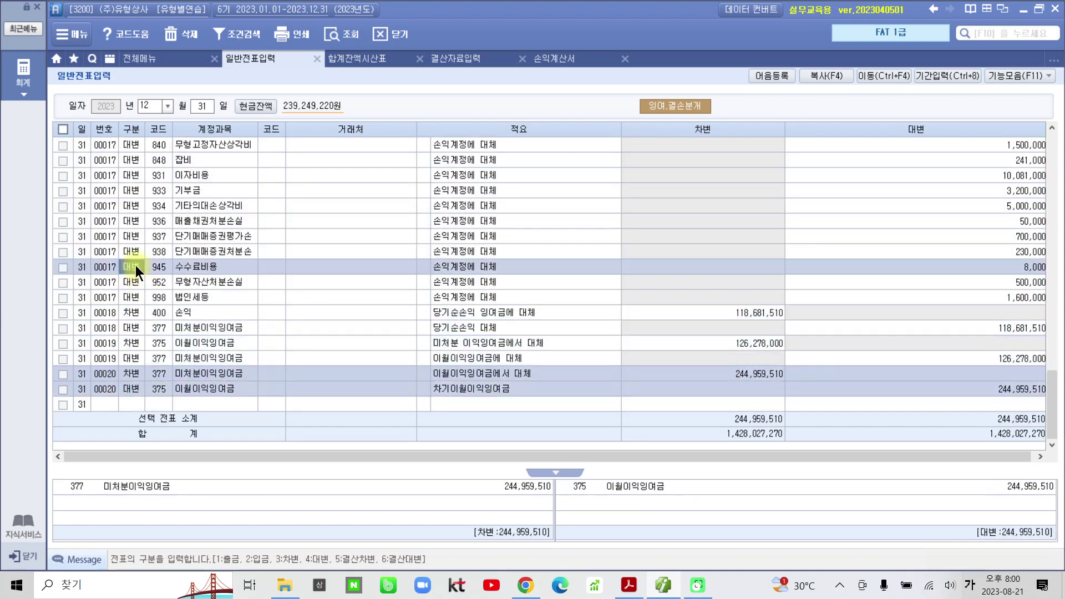
Compare the 결차/결대 settlement vouchers 00013 to 00015 with the 차변/대변 lines of transfer voucher 00016
scroll(135, 265, up, 3)
scroll(135, 265, up, 5)
click(127, 272)
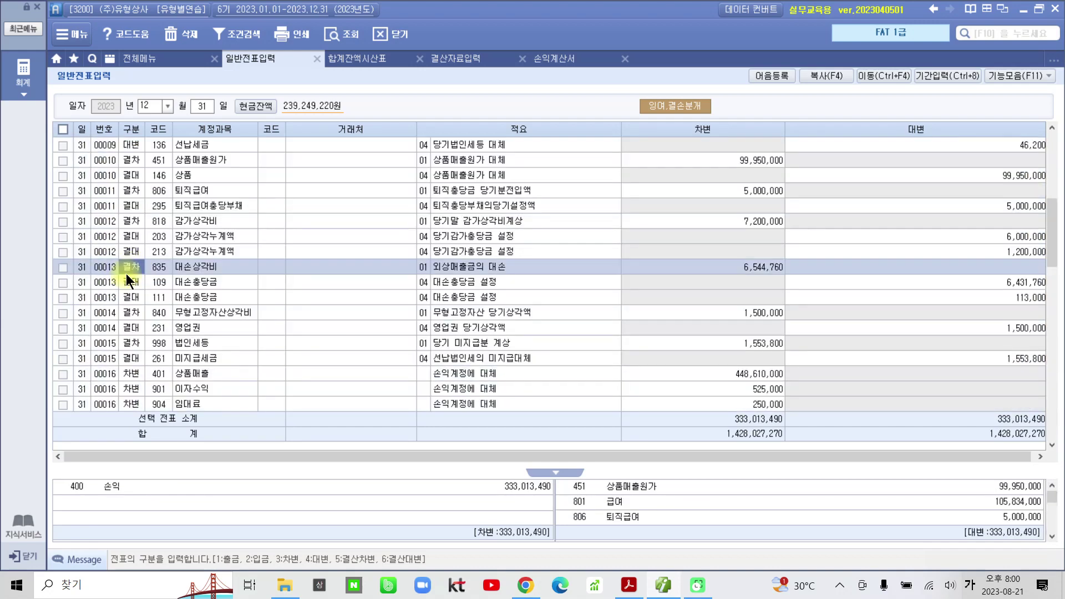
click(131, 327)
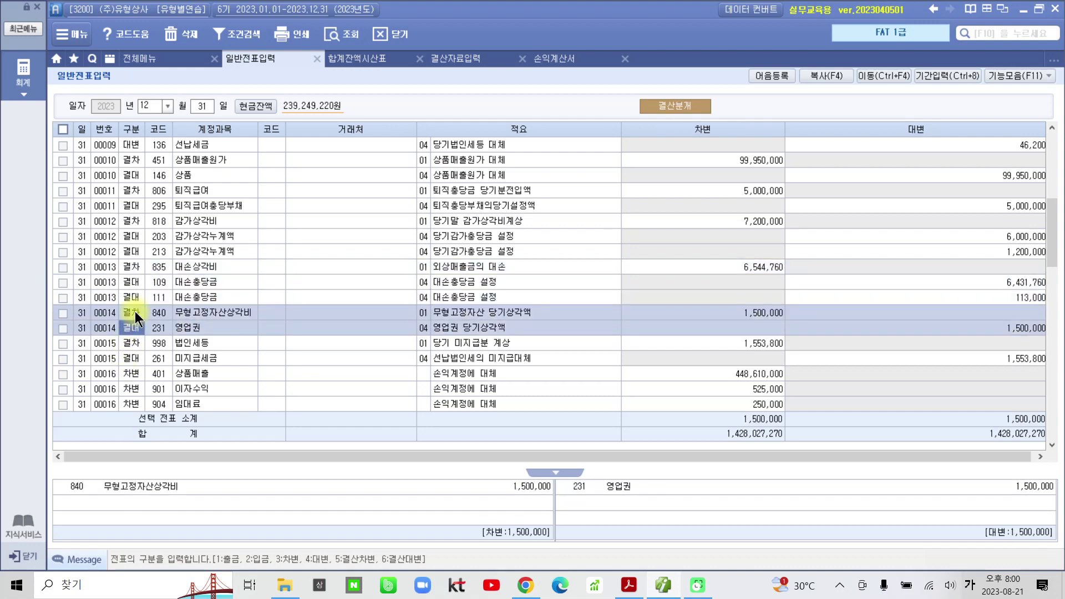
click(135, 292)
click(129, 344)
click(128, 368)
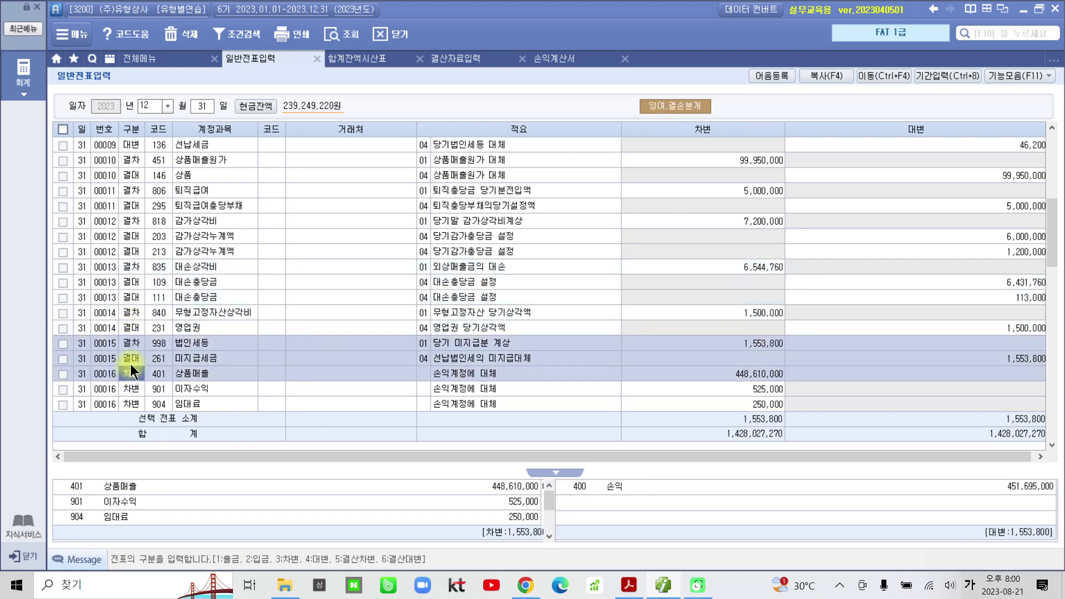
scroll(131, 364, down, 6)
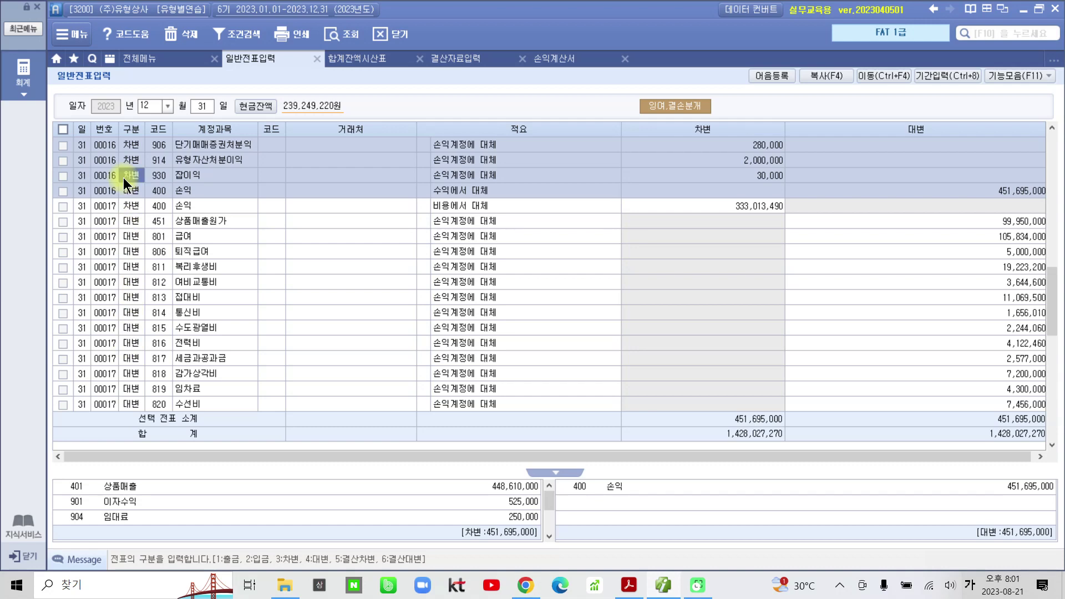
Examine voucher 00016's revenue lines from 상품매출 to 잡이익 and the 손익 line on the credit side
scroll(123, 198, up, 3)
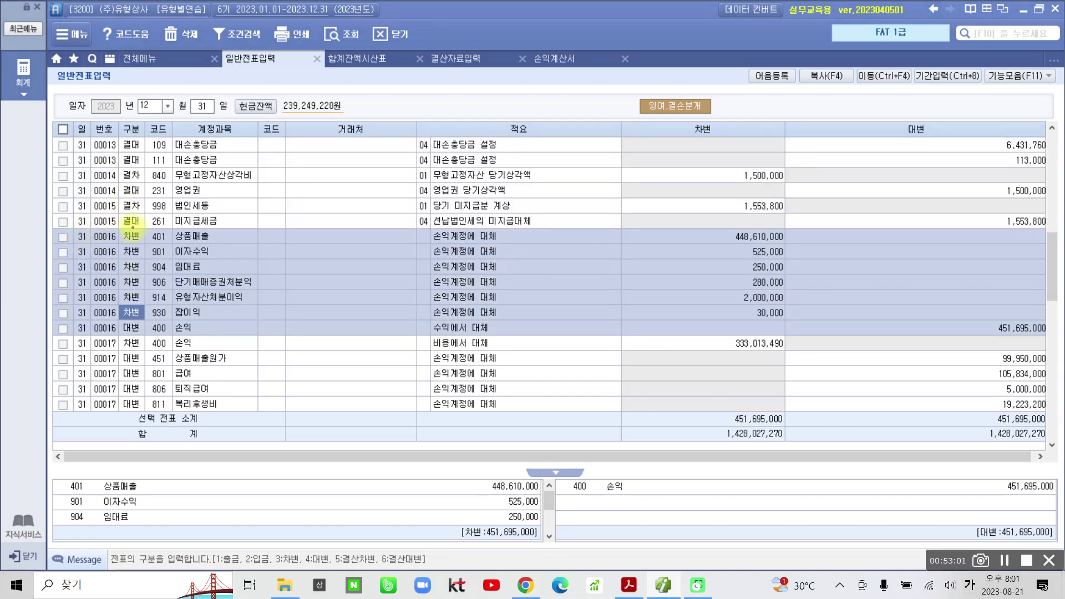
drag(54, 229, 465, 344)
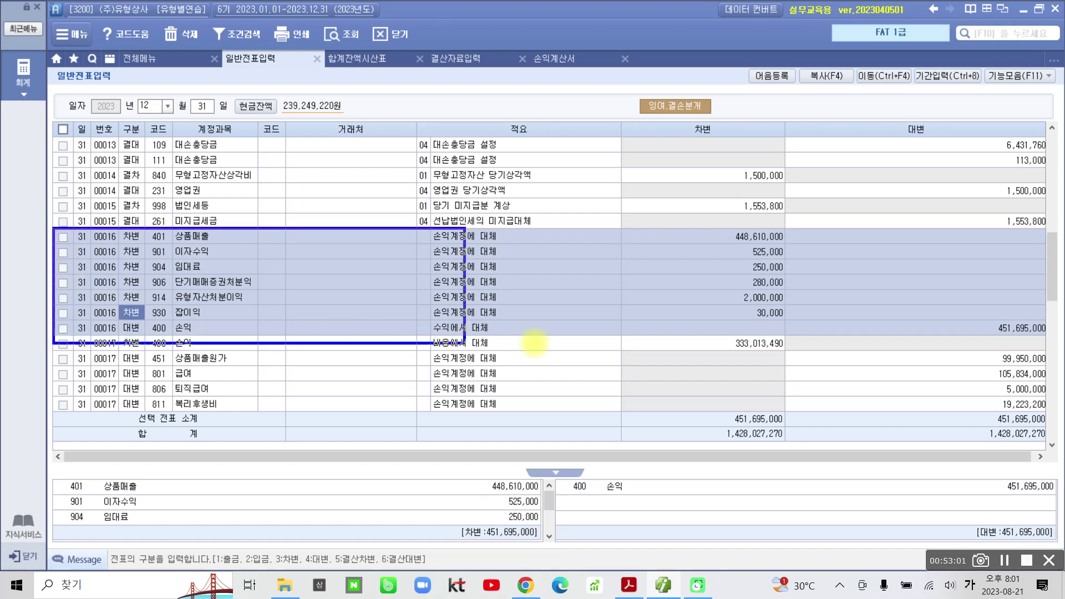
drag(534, 343, 1049, 336)
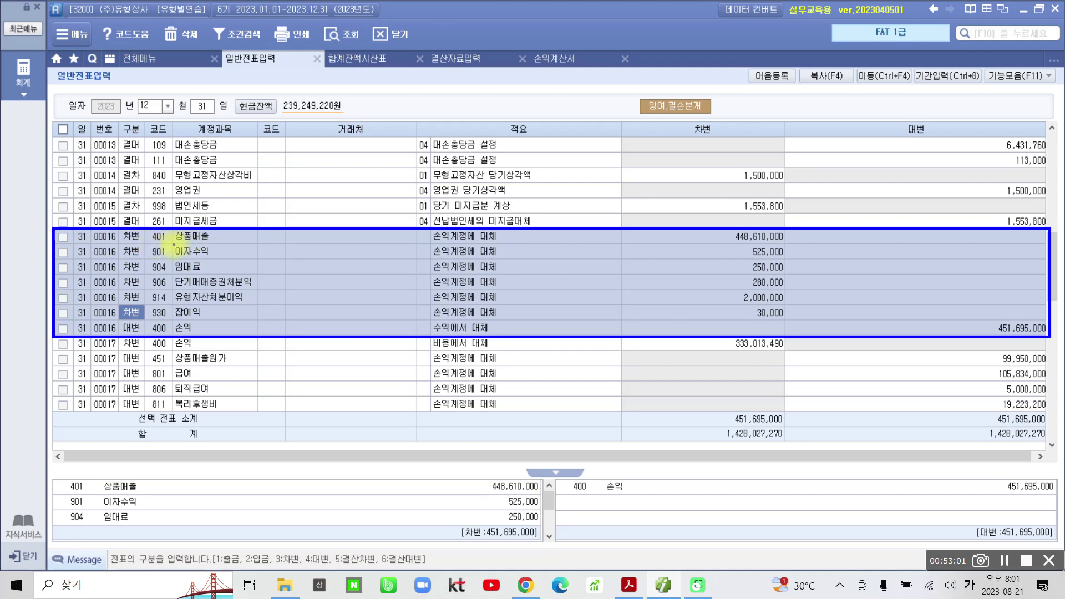
mouse_move(173, 244)
mouse_down()
mouse_move(209, 244)
mouse_move(210, 272)
mouse_move(262, 287)
mouse_up()
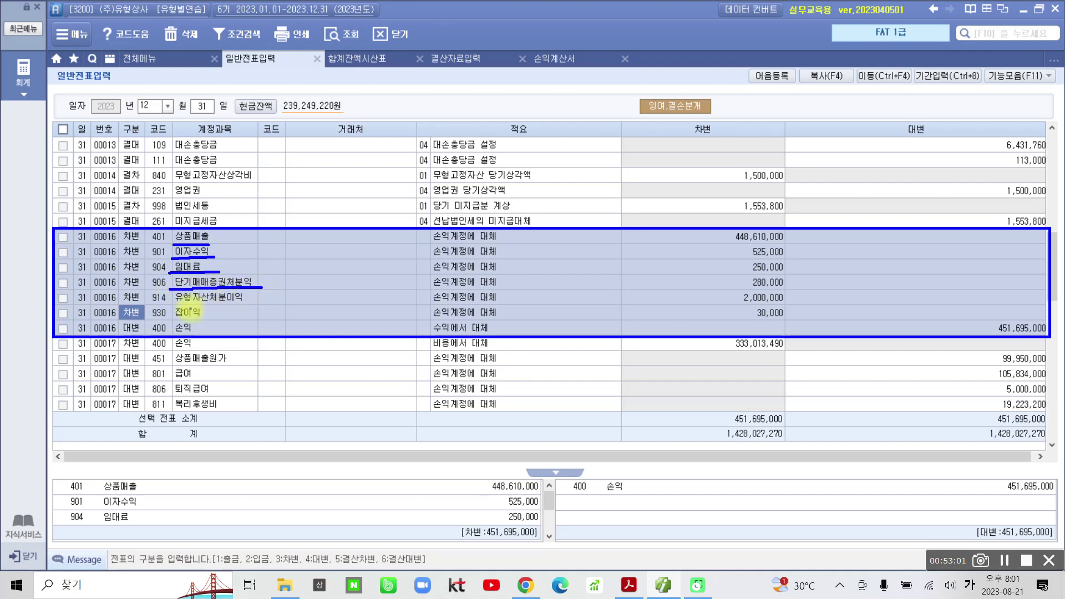
drag(173, 302, 245, 303)
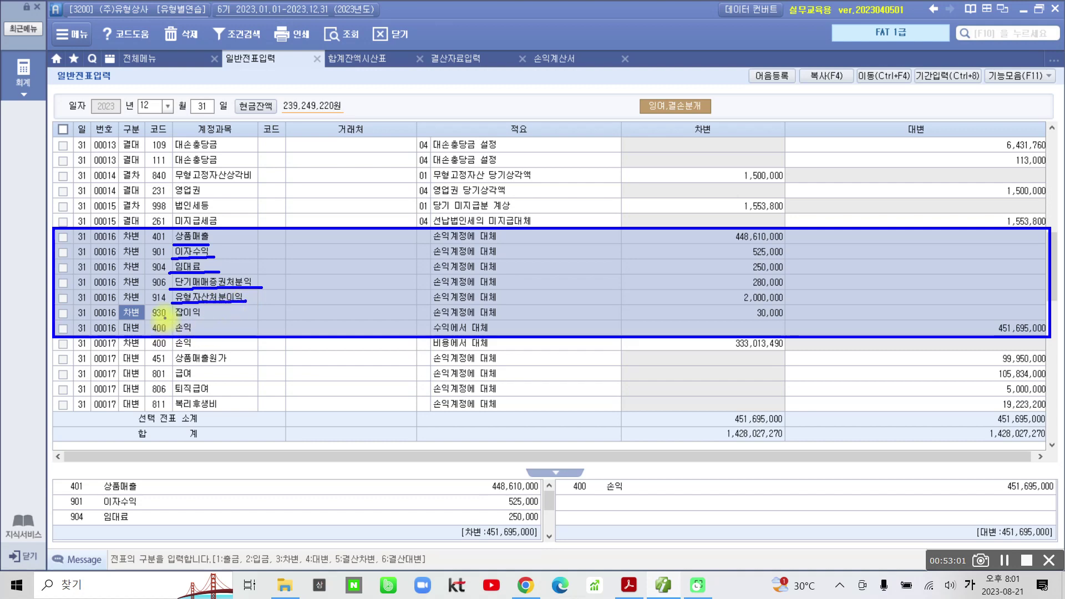
drag(168, 320, 214, 321)
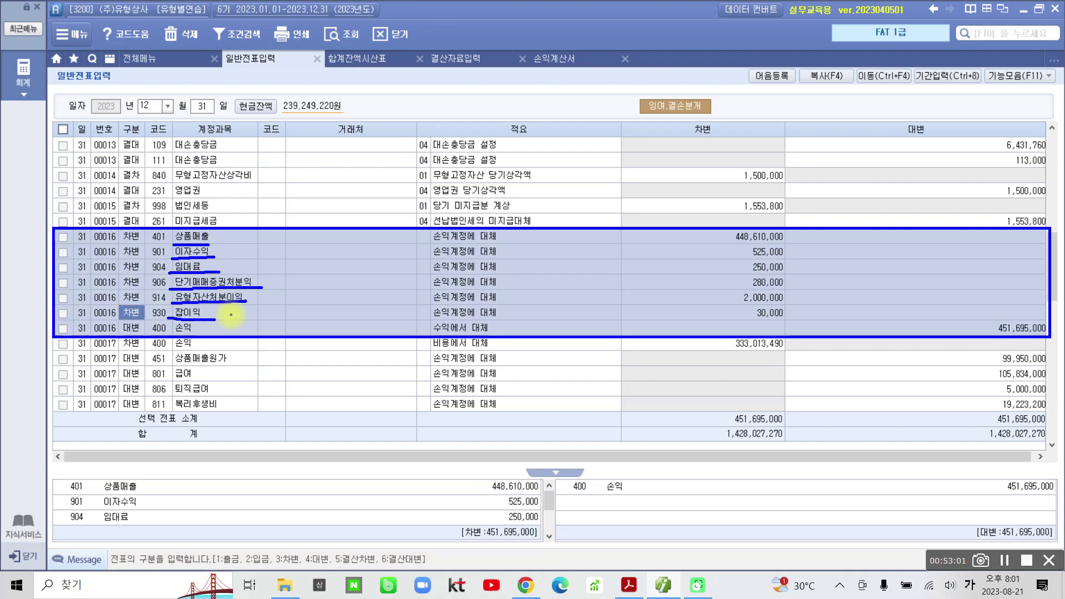
drag(243, 209, 217, 322)
mouse_move(286, 265)
mouse_down()
mouse_move(294, 240)
mouse_move(315, 277)
mouse_up()
drag(302, 280, 301, 292)
drag(328, 257, 319, 268)
drag(348, 236, 347, 302)
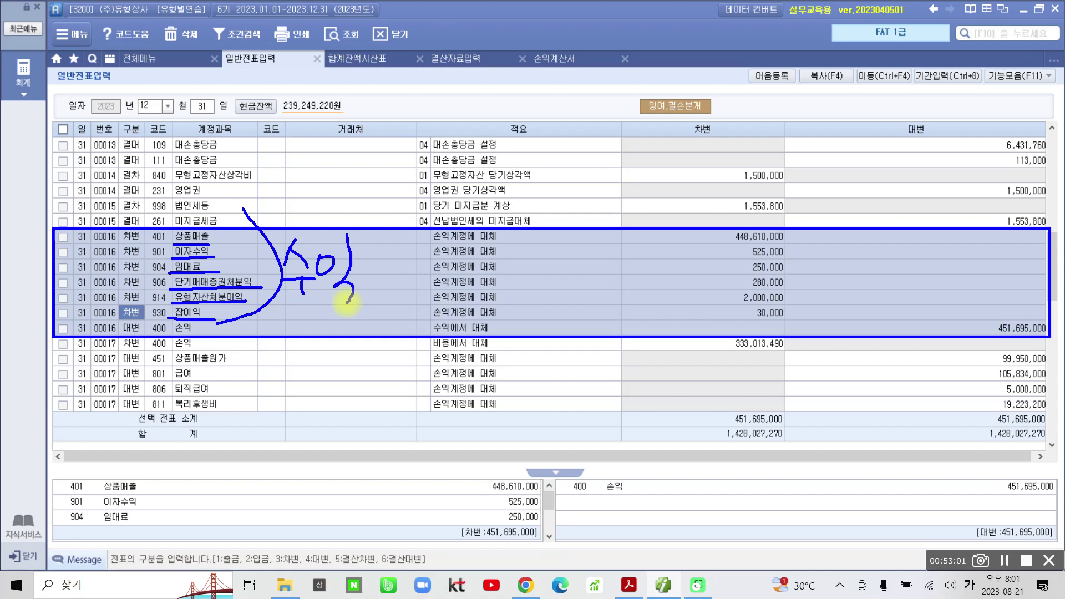
mouse_move(212, 320)
mouse_down()
mouse_move(191, 349)
mouse_move(199, 340)
mouse_up()
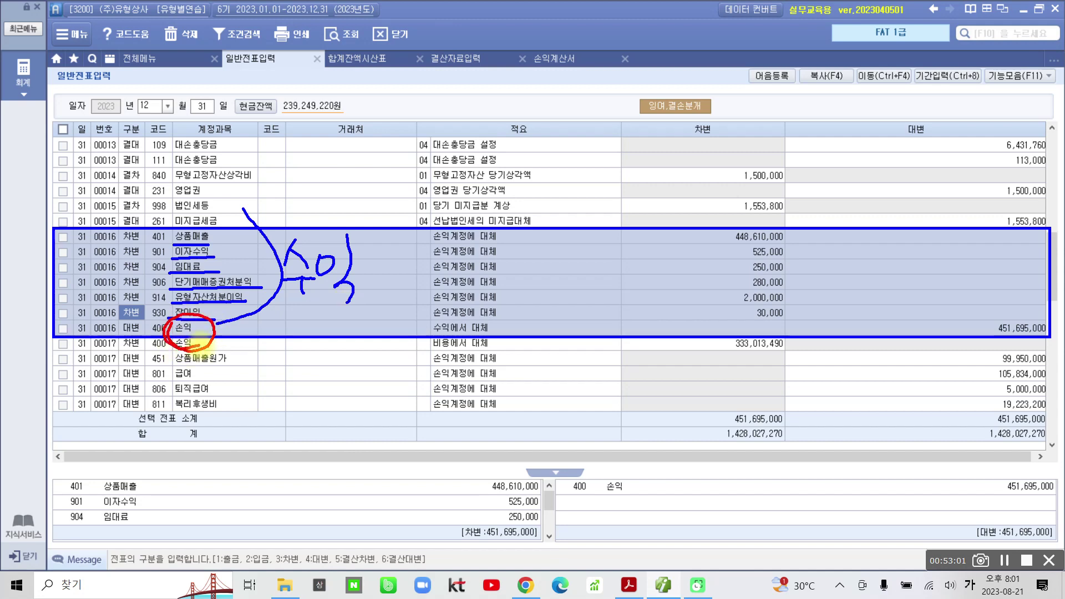
mouse_move(1016, 301)
mouse_down()
mouse_move(972, 319)
mouse_move(1046, 339)
mouse_move(1028, 303)
mouse_up()
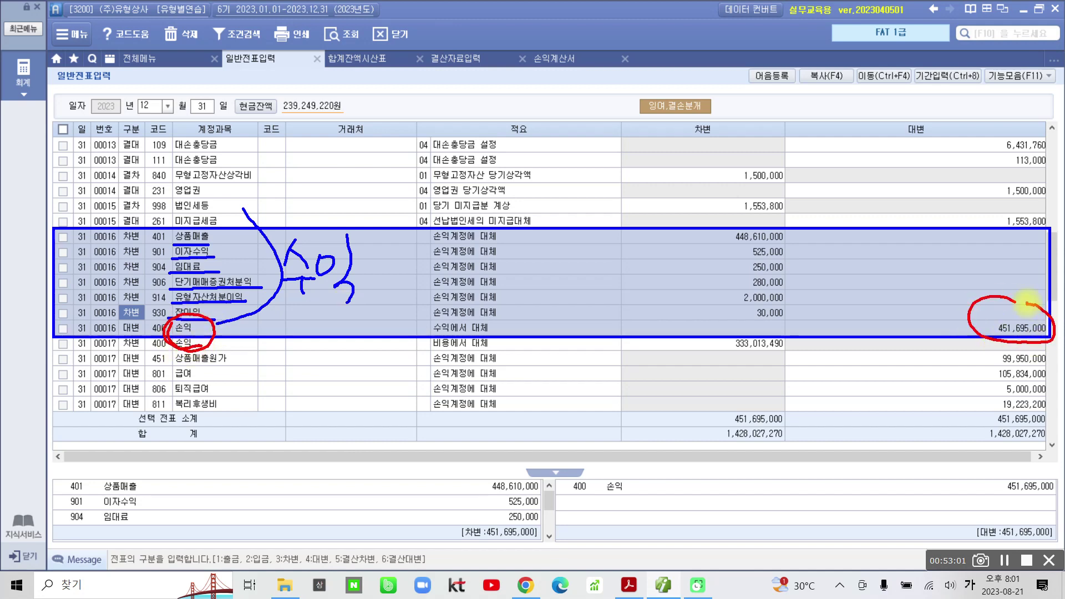
drag(895, 144, 948, 146)
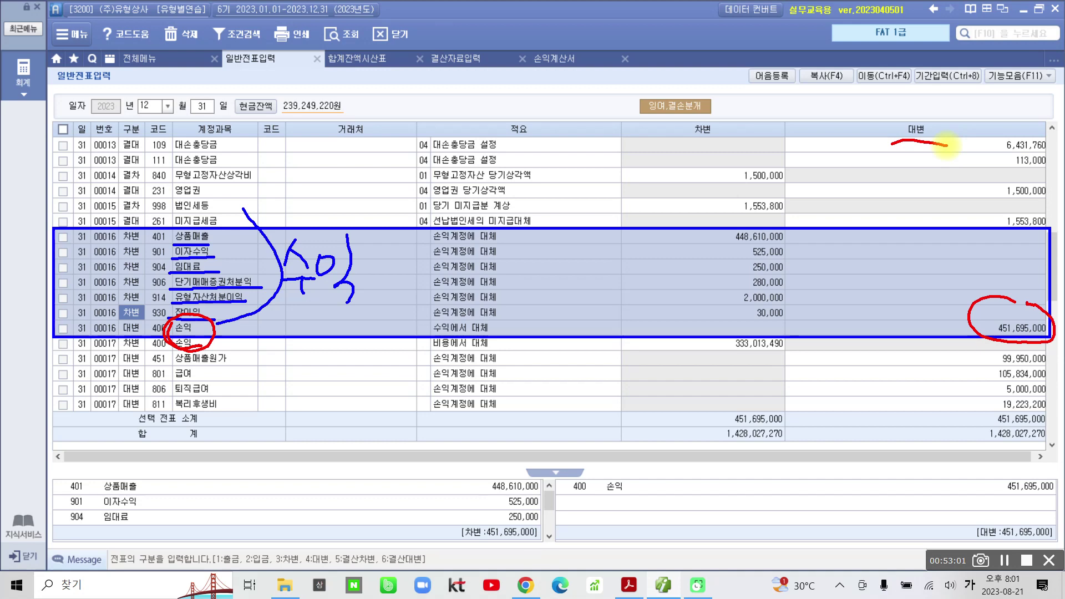
key(Escape)
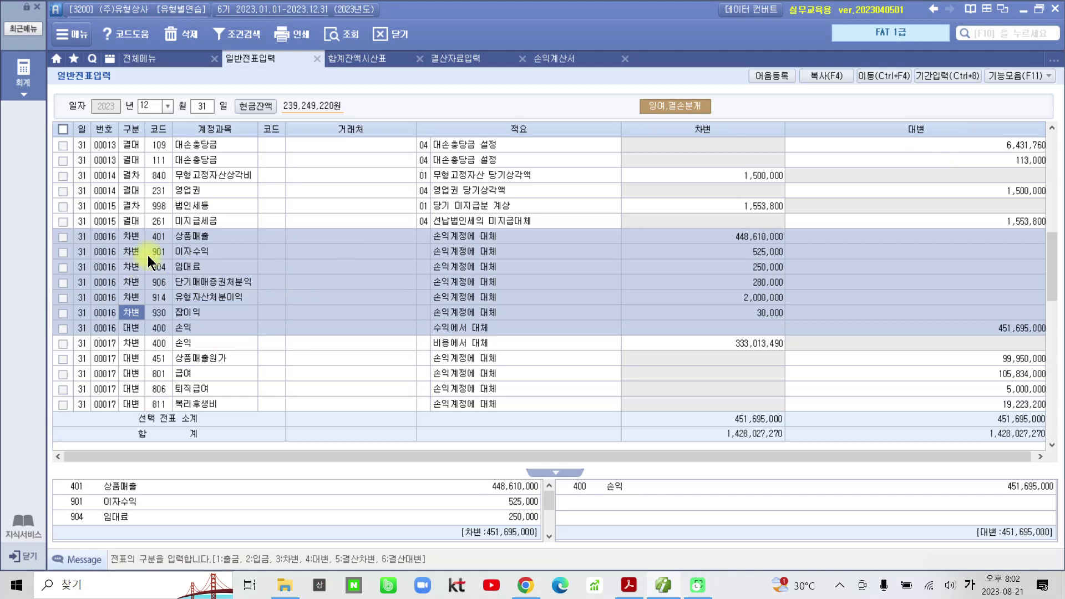
Select voucher 00017 and look through its expense transfer lines from 상품매출원가 to 법인세등
click(121, 364)
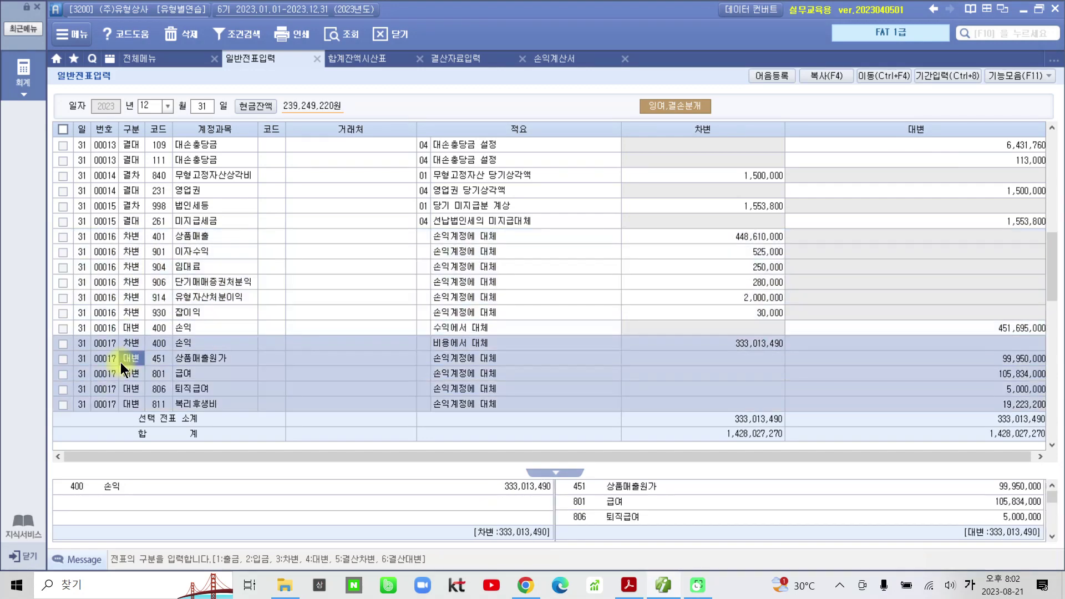
scroll(121, 362, down, 6)
scroll(121, 361, up, 3)
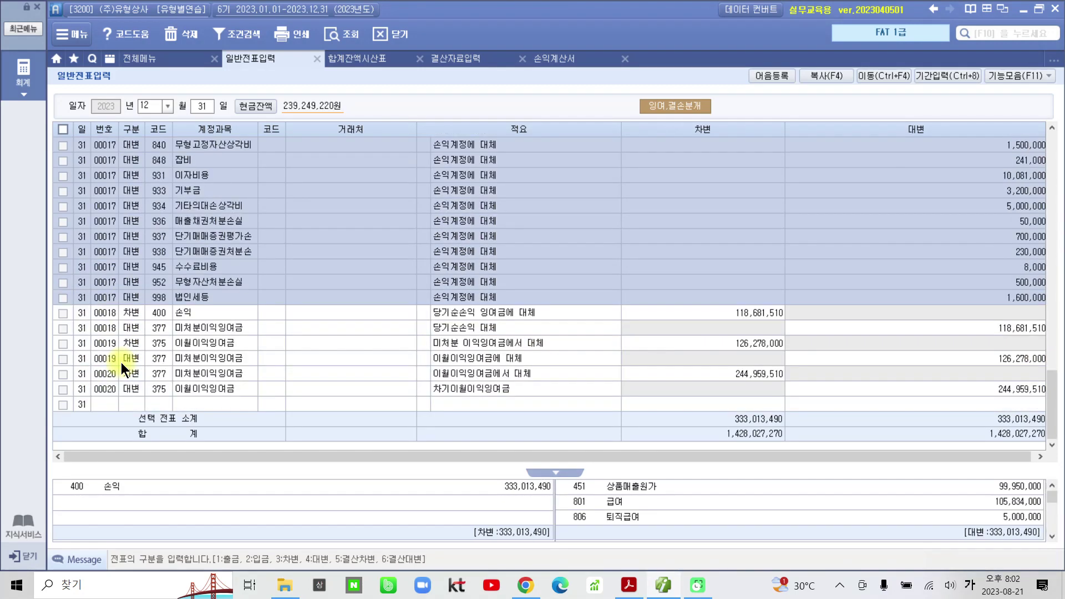
scroll(121, 362, up, 3)
scroll(121, 362, down, 4)
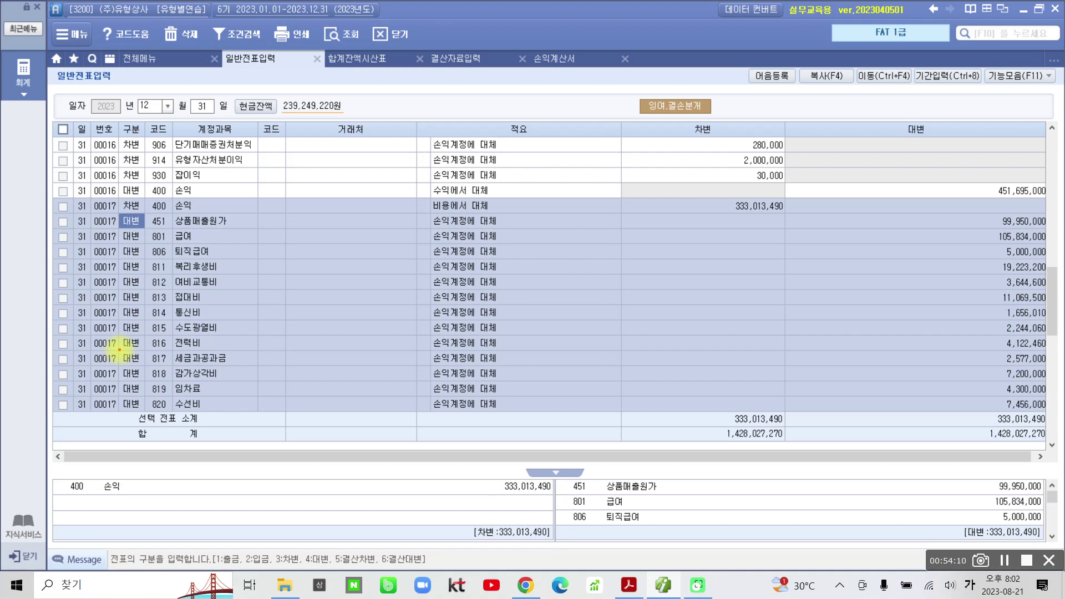
Examine voucher 00017's 손익 debit line against its credited expense accounts and their 손익계정에 대체 descriptions
mouse_move(138, 194)
mouse_down()
mouse_move(109, 213)
mouse_move(114, 191)
mouse_move(205, 216)
mouse_up()
drag(706, 218, 807, 224)
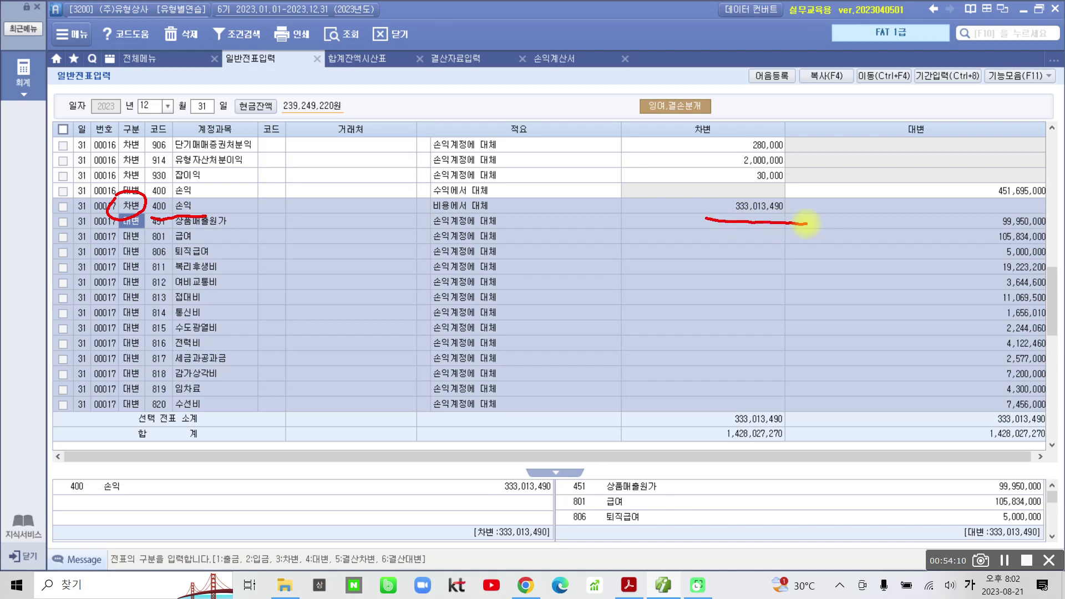
drag(121, 237, 225, 231)
drag(123, 244, 199, 245)
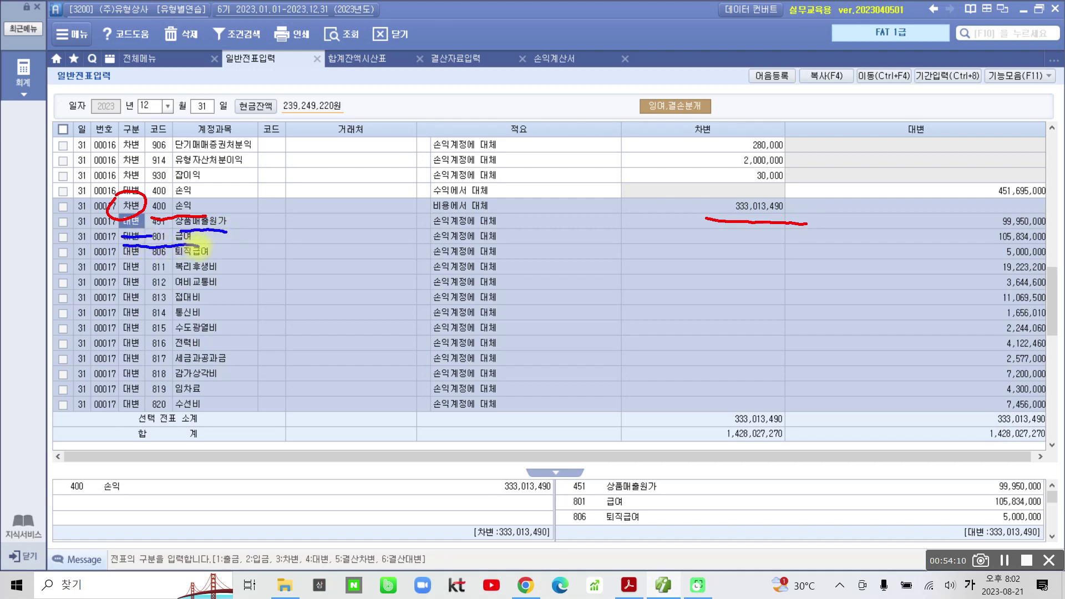
mouse_move(236, 214)
mouse_down()
mouse_move(269, 333)
mouse_move(102, 396)
mouse_move(266, 228)
mouse_move(267, 415)
mouse_up()
mouse_move(301, 302)
mouse_down()
mouse_move(317, 349)
mouse_move(380, 309)
mouse_move(363, 349)
mouse_up()
mouse_move(383, 355)
mouse_down()
mouse_move(394, 364)
mouse_move(369, 363)
mouse_up()
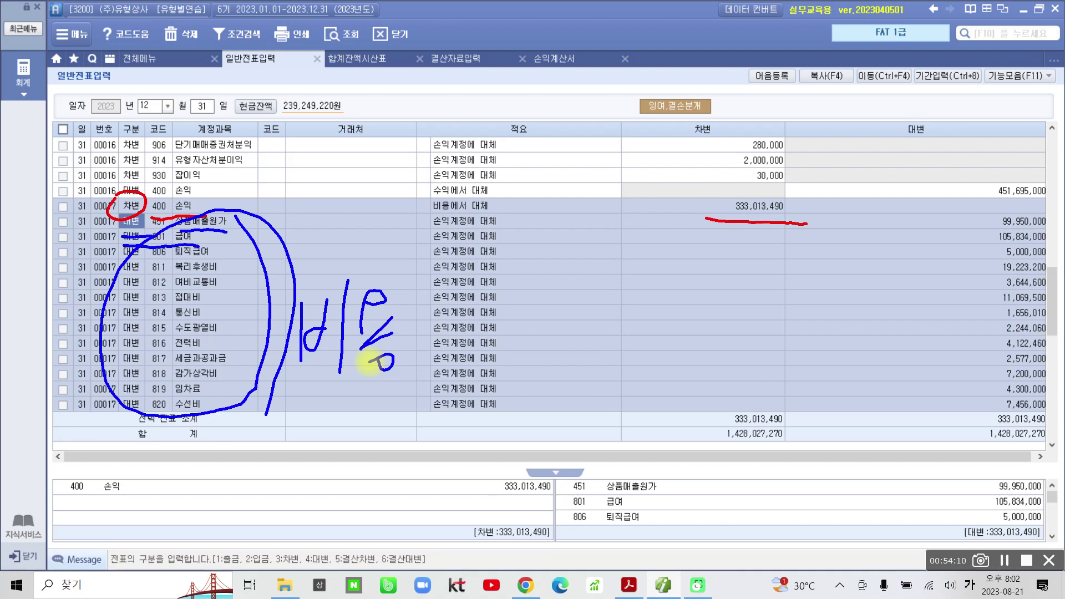
mouse_move(145, 195)
mouse_down()
mouse_move(119, 202)
mouse_move(143, 239)
mouse_up()
mouse_move(697, 222)
mouse_down()
mouse_move(738, 231)
mouse_move(710, 192)
mouse_move(768, 230)
mouse_up()
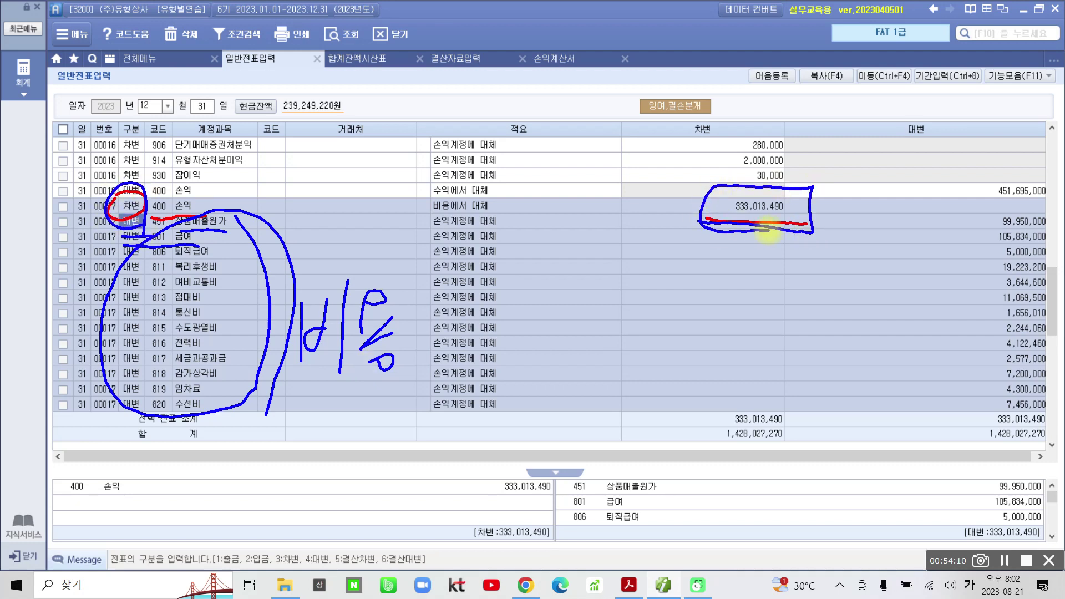
mouse_move(476, 425)
mouse_down()
mouse_move(421, 361)
mouse_move(532, 244)
mouse_move(484, 429)
mouse_up()
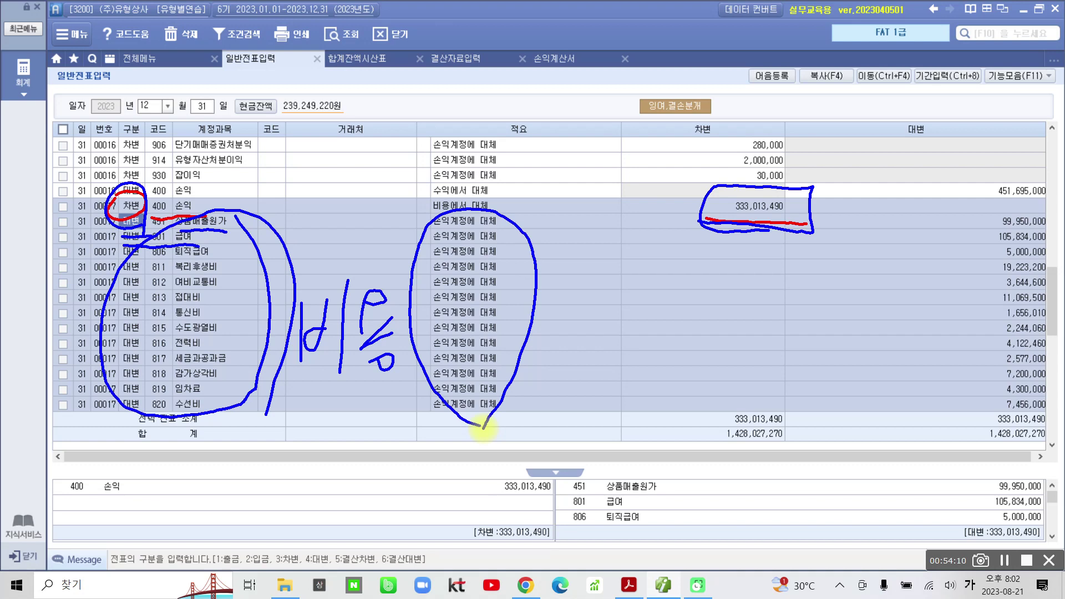
key(Escape)
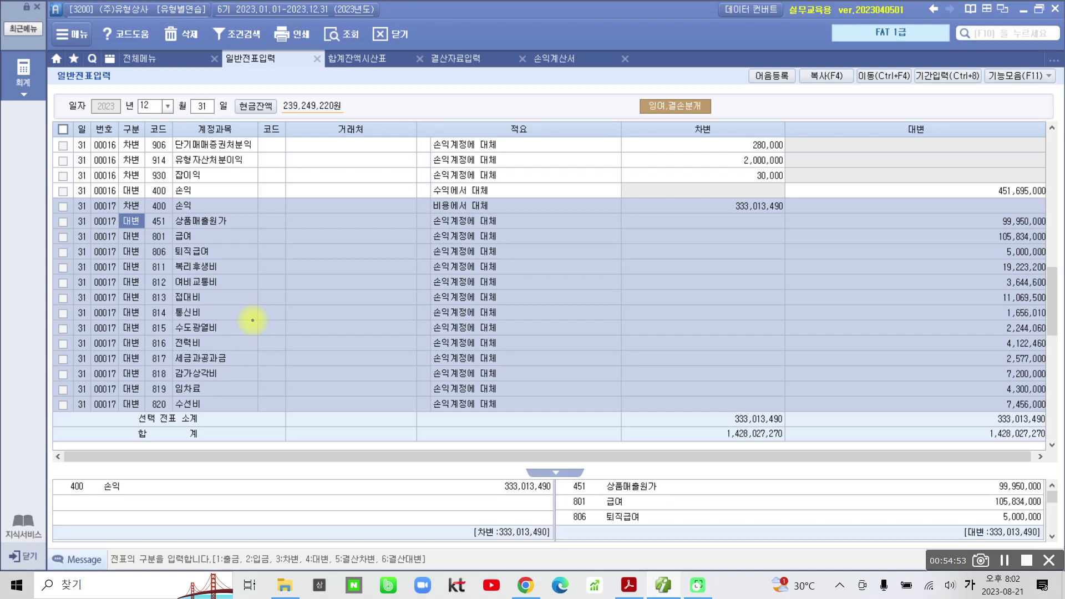
Check the 접대비 line of voucher 00017 against the voucher's 손익 debit line
mouse_move(81, 290)
mouse_down()
mouse_move(84, 305)
mouse_move(326, 305)
mouse_move(207, 278)
mouse_move(89, 291)
mouse_up()
mouse_move(326, 309)
mouse_down()
mouse_move(951, 316)
mouse_move(904, 288)
mouse_move(555, 282)
mouse_move(186, 292)
mouse_up()
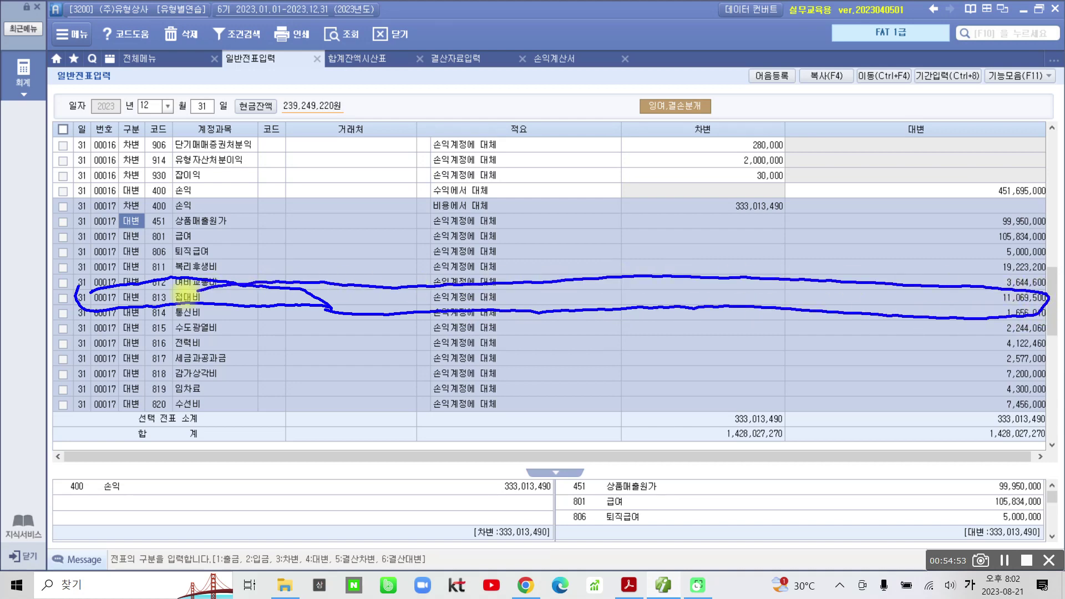
mouse_move(89, 209)
mouse_down()
mouse_move(189, 176)
mouse_move(108, 210)
mouse_move(117, 212)
mouse_up()
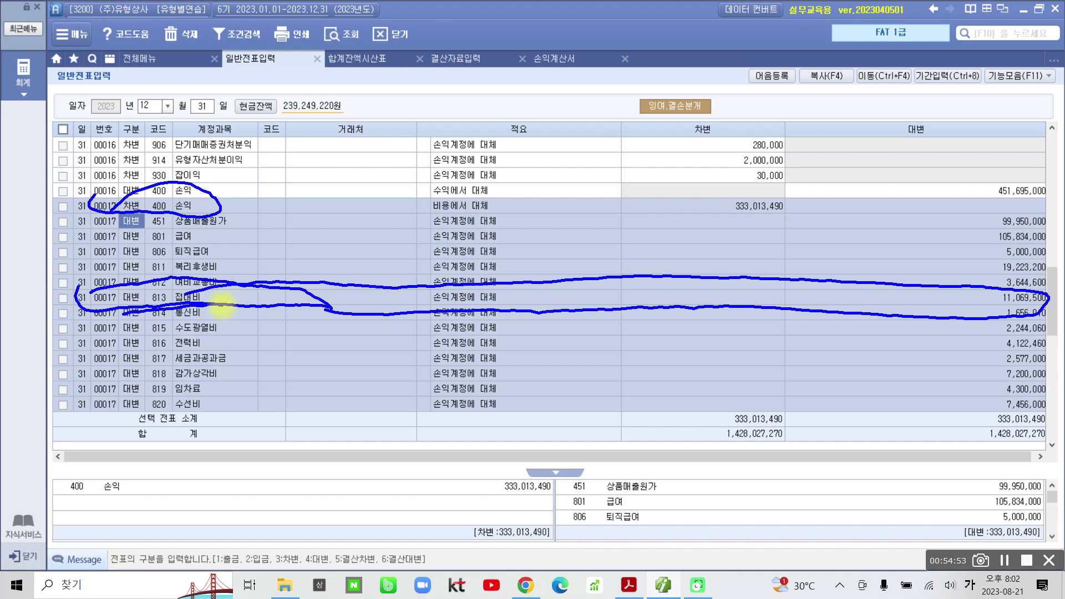
key(Escape)
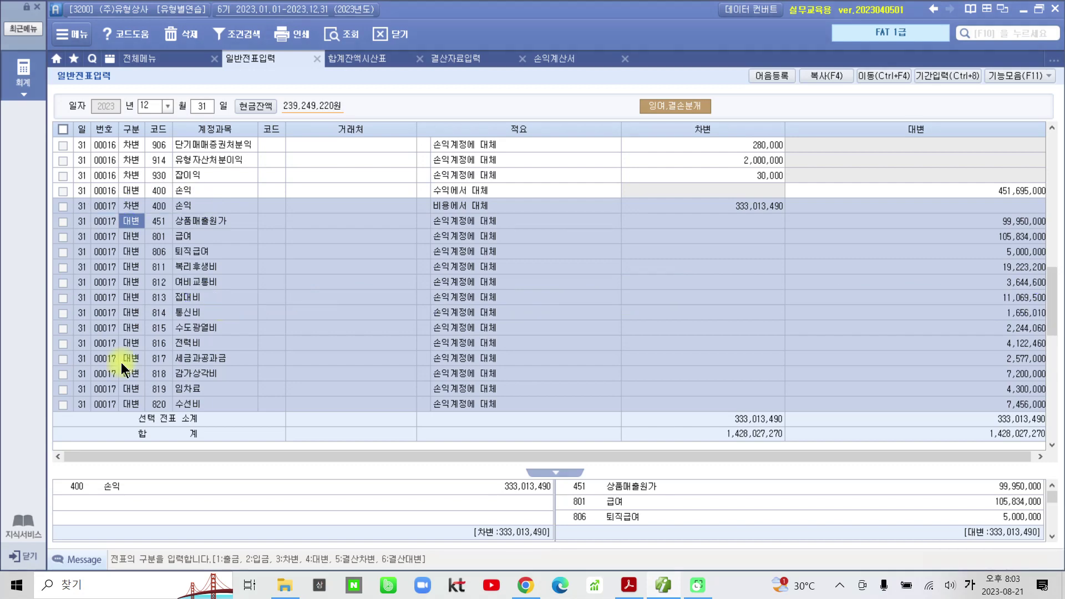
Compare voucher 00017's 복리후생비 credit line with its 손익 debit line
key(ctrl+2)
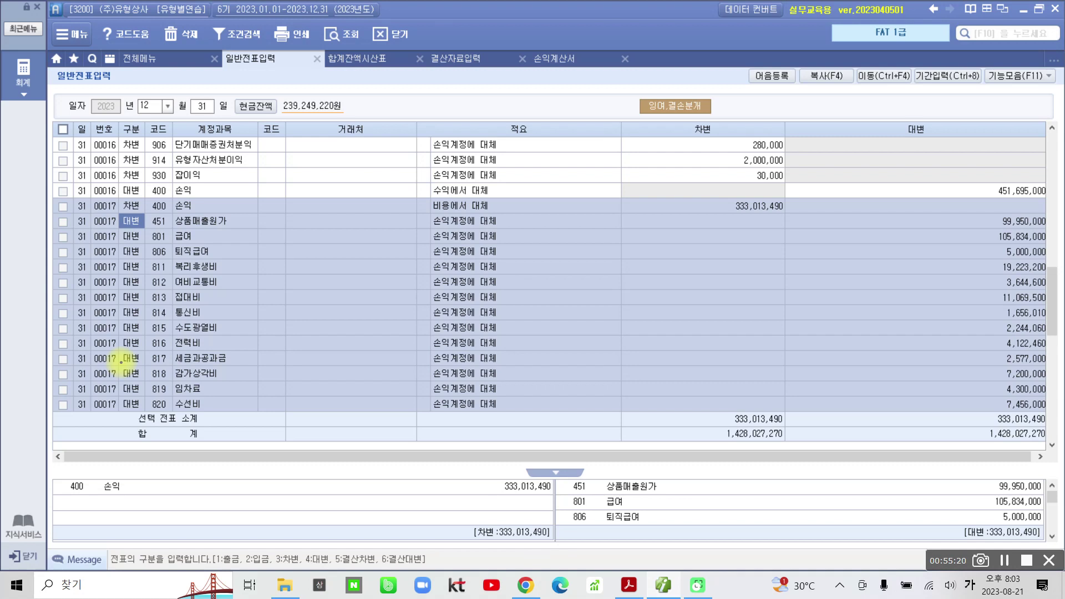
mouse_move(72, 250)
mouse_down()
mouse_move(171, 278)
mouse_move(739, 275)
mouse_move(1050, 297)
mouse_move(882, 244)
mouse_move(134, 251)
mouse_move(72, 275)
mouse_up()
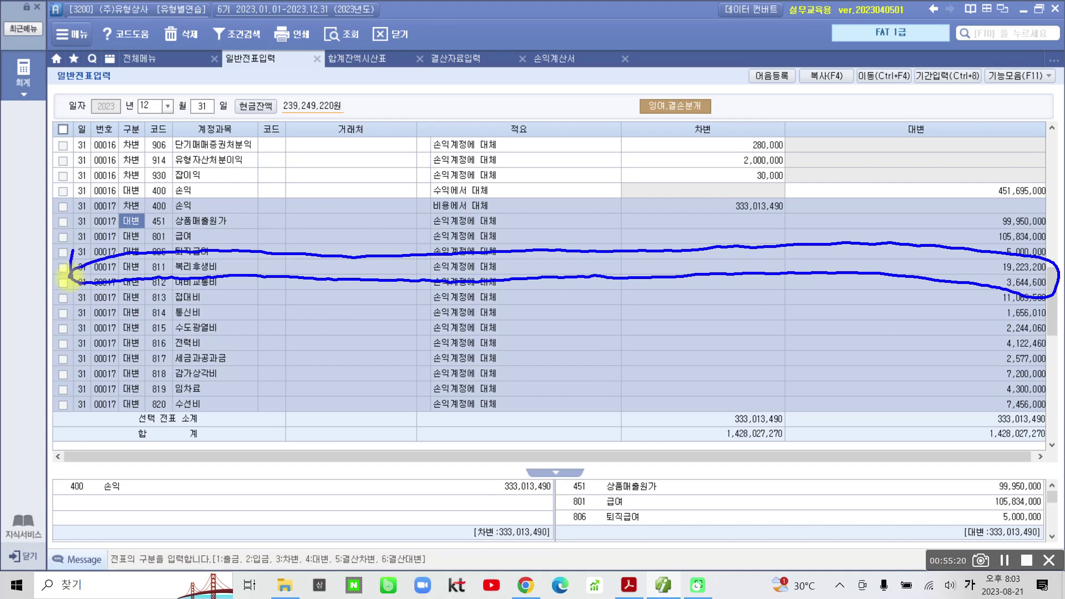
mouse_move(75, 200)
mouse_down()
mouse_move(216, 220)
mouse_move(78, 204)
mouse_up()
drag(981, 280, 1042, 277)
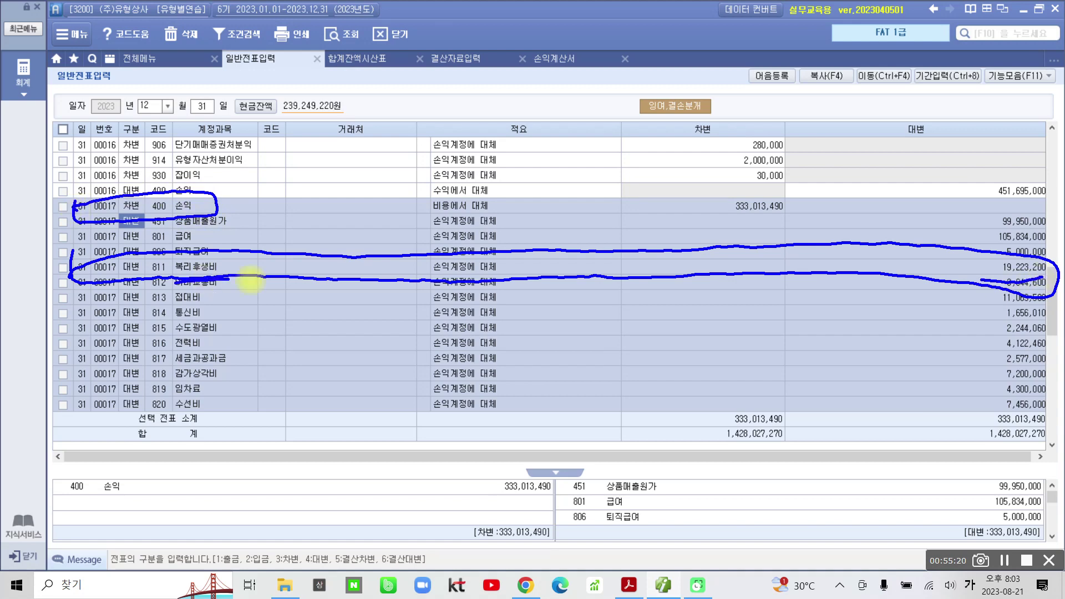
drag(229, 280, 250, 279)
key(Escape)
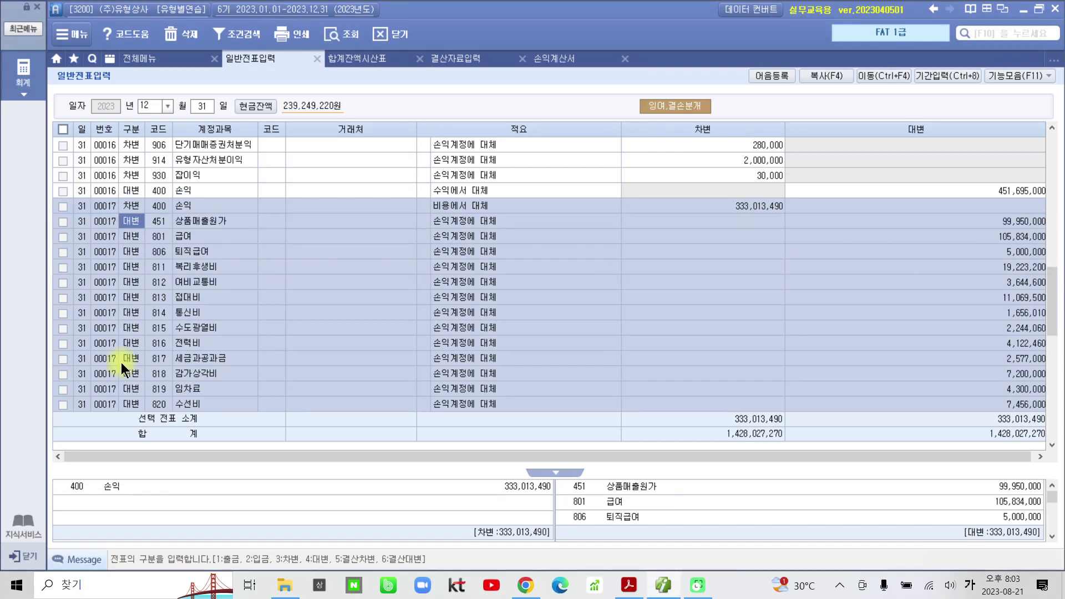
Compare voucher 00016's 손익 credit amount with voucher 00017's 손익 debit amount
click(228, 189)
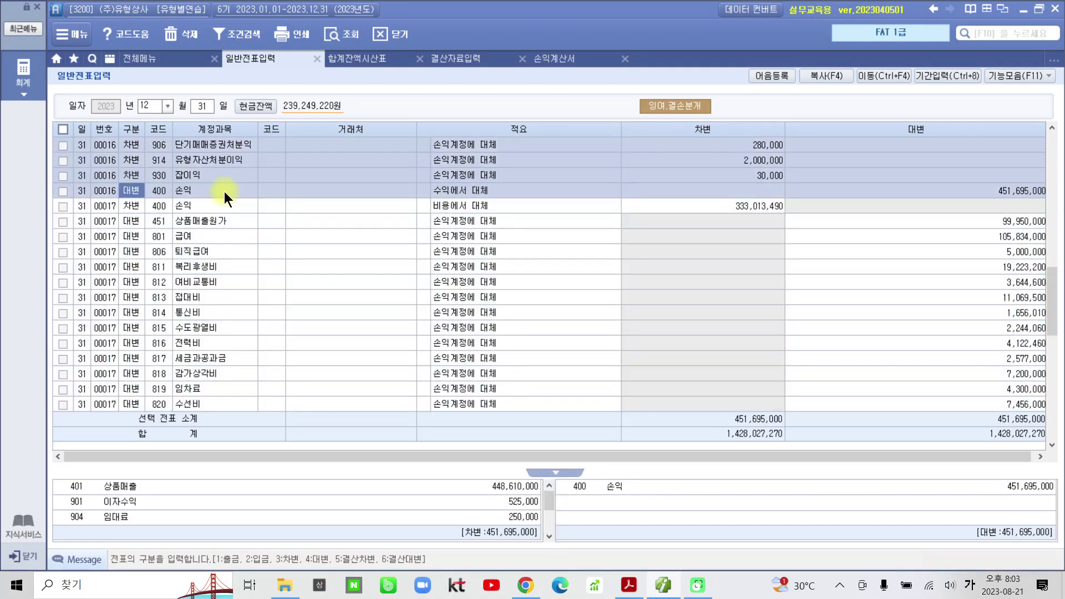
click(215, 206)
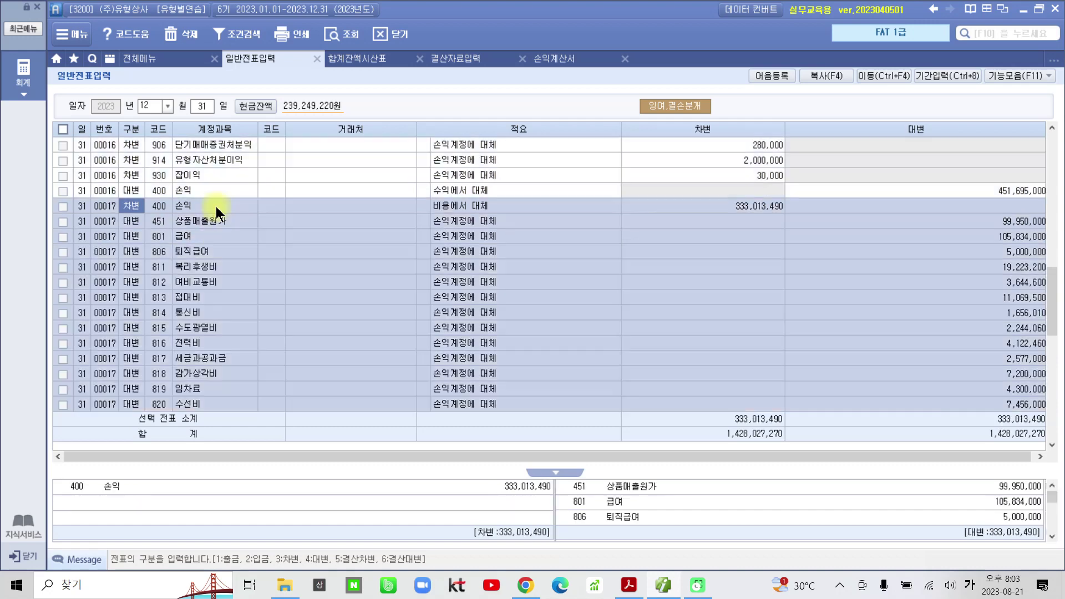
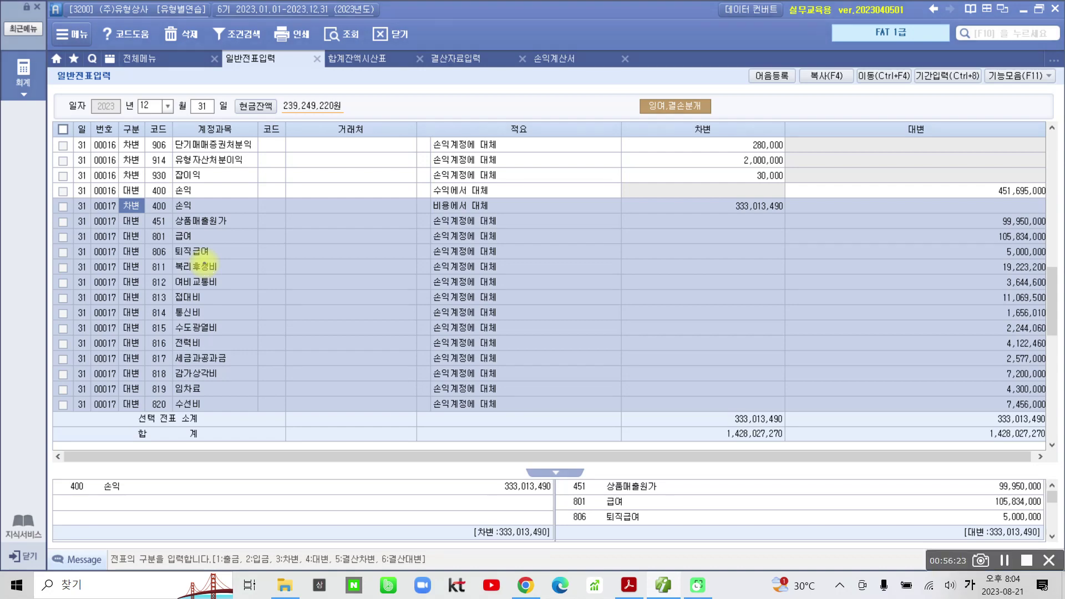
mouse_move(702, 196)
mouse_down()
mouse_move(727, 223)
mouse_move(759, 187)
mouse_move(682, 203)
mouse_up()
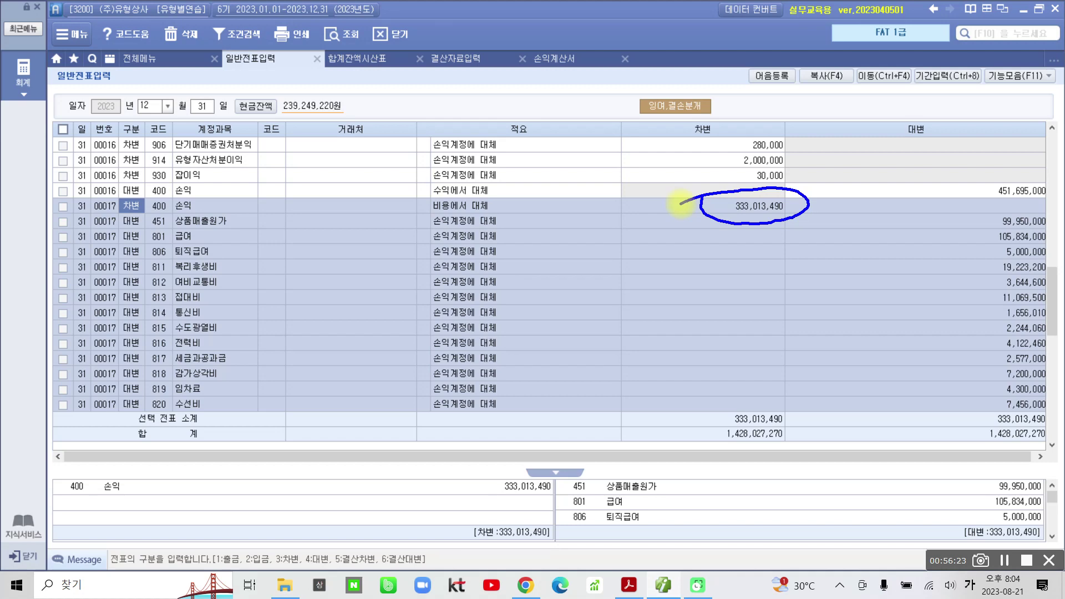
mouse_move(990, 177)
mouse_down()
mouse_move(980, 202)
mouse_move(1016, 169)
mouse_move(971, 179)
mouse_up()
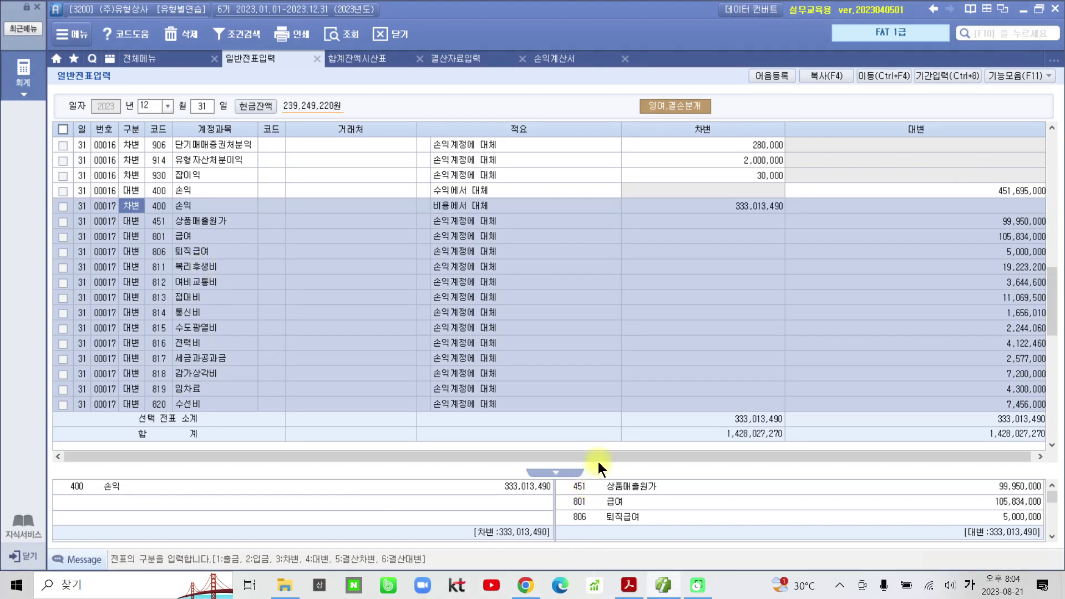
Examine voucher 00018's 손익 line, checking its 차변 side and amount
scroll(590, 360, down, 1)
scroll(589, 353, down, 7)
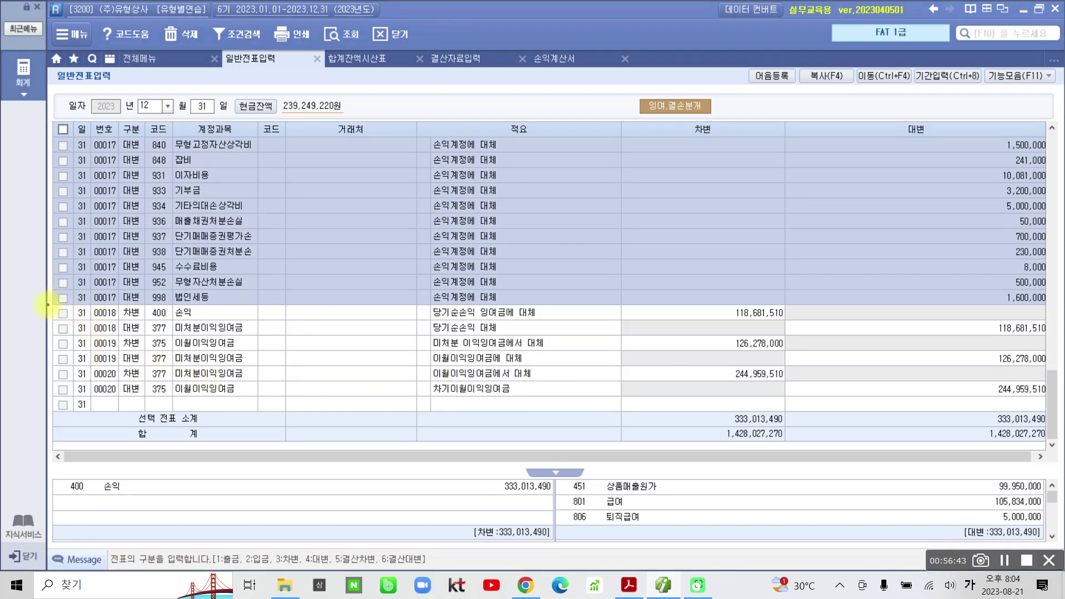
drag(47, 304, 1051, 333)
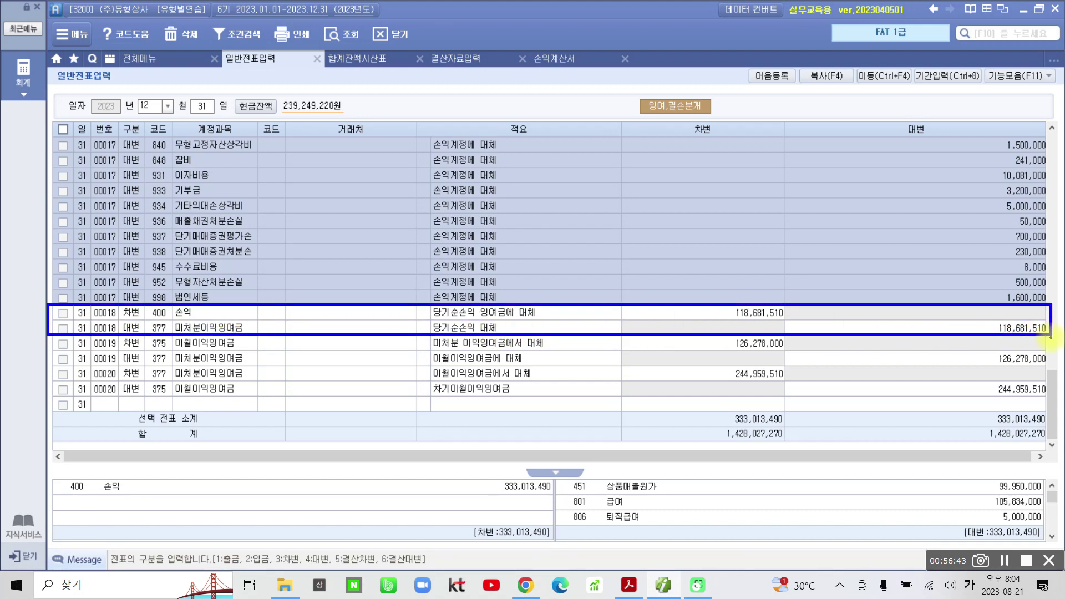
mouse_move(800, 320)
mouse_down()
mouse_move(695, 321)
mouse_move(757, 285)
mouse_move(793, 323)
mouse_up()
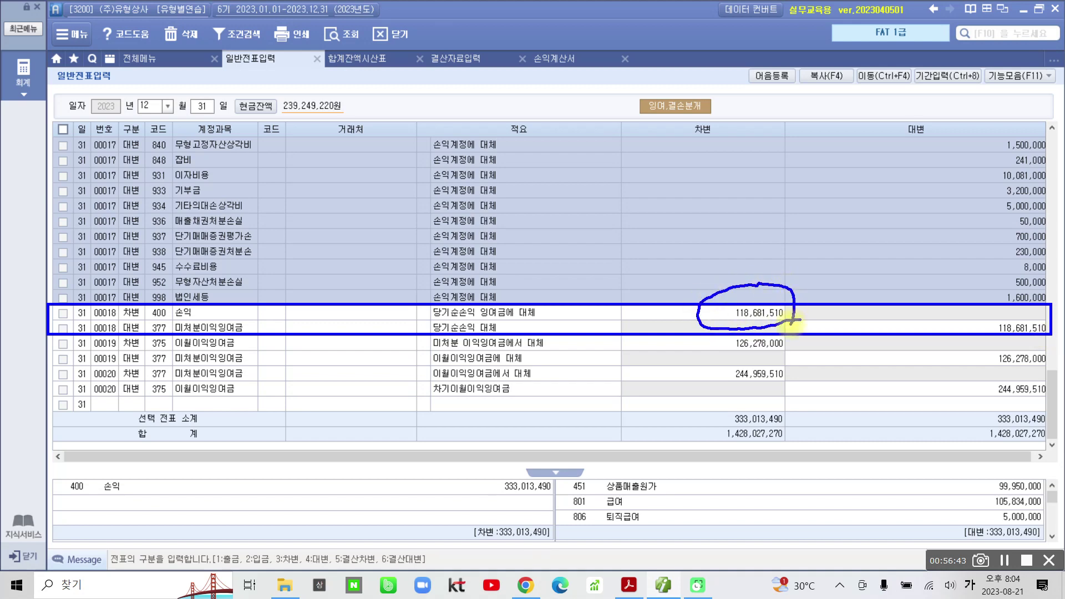
drag(168, 329, 207, 320)
mouse_move(146, 308)
mouse_down()
mouse_move(124, 319)
mouse_move(142, 331)
mouse_up()
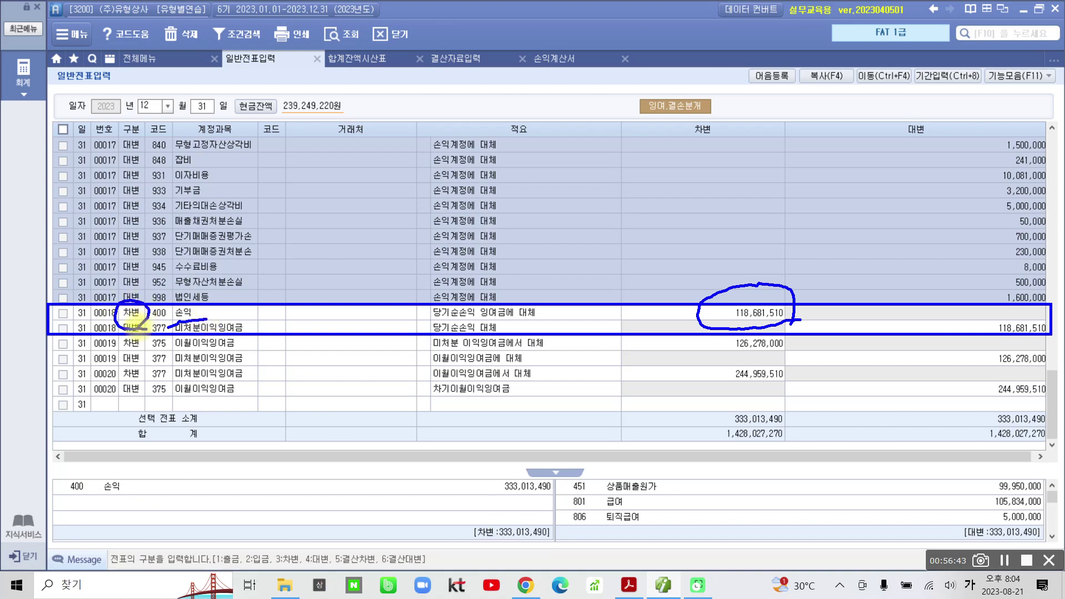
Relate voucher 00018's 손익 debit amount to the 당기순이익 for the year
drag(652, 258, 673, 272)
mouse_move(642, 287)
mouse_down()
mouse_move(684, 282)
mouse_move(636, 305)
mouse_up()
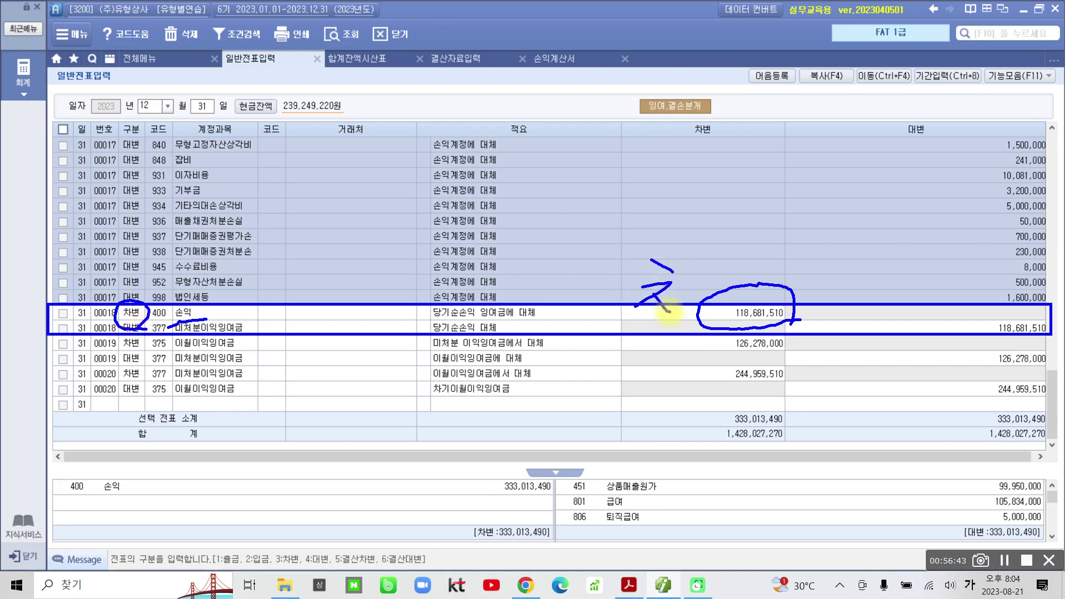
drag(675, 244, 668, 333)
drag(690, 261, 694, 285)
mouse_move(703, 248)
mouse_down()
mouse_move(703, 288)
mouse_move(677, 333)
mouse_up()
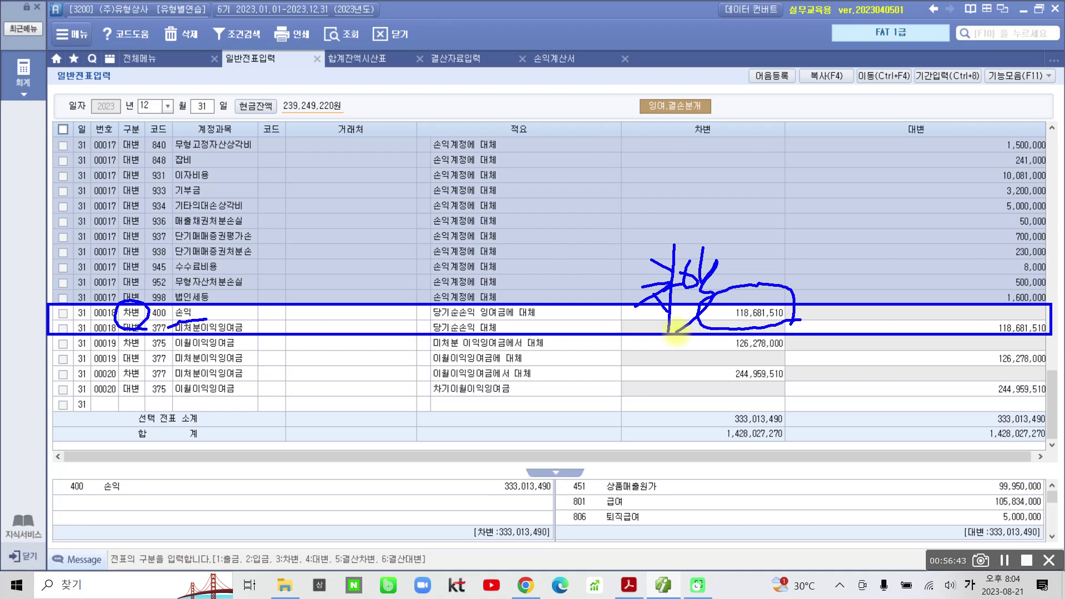
drag(765, 217, 753, 293)
drag(769, 237, 789, 254)
drag(805, 211, 798, 261)
mouse_move(799, 243)
mouse_down()
mouse_move(820, 239)
mouse_move(790, 261)
mouse_up()
drag(812, 239, 828, 278)
mouse_move(869, 220)
mouse_down()
mouse_move(851, 248)
mouse_move(878, 243)
mouse_up()
mouse_move(841, 257)
mouse_down()
mouse_move(874, 254)
mouse_move(886, 273)
mouse_move(893, 246)
mouse_move(902, 281)
mouse_up()
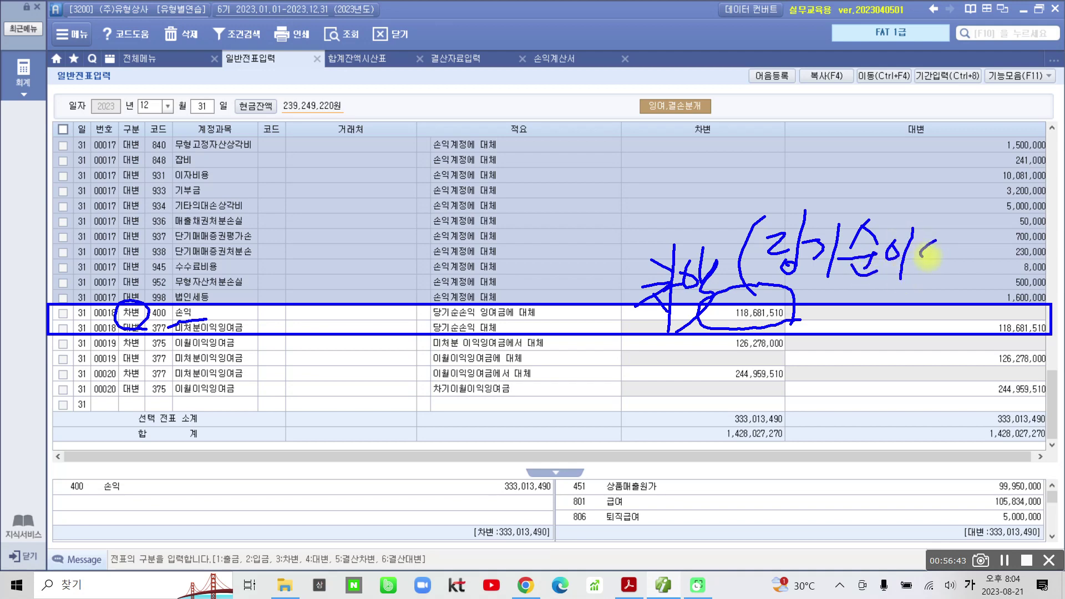
drag(925, 242, 924, 244)
drag(936, 227, 938, 272)
mouse_move(926, 269)
mouse_down()
mouse_move(916, 282)
mouse_move(943, 270)
mouse_up()
mouse_move(950, 226)
mouse_down()
mouse_move(966, 261)
mouse_move(947, 281)
mouse_up()
drag(938, 290, 923, 294)
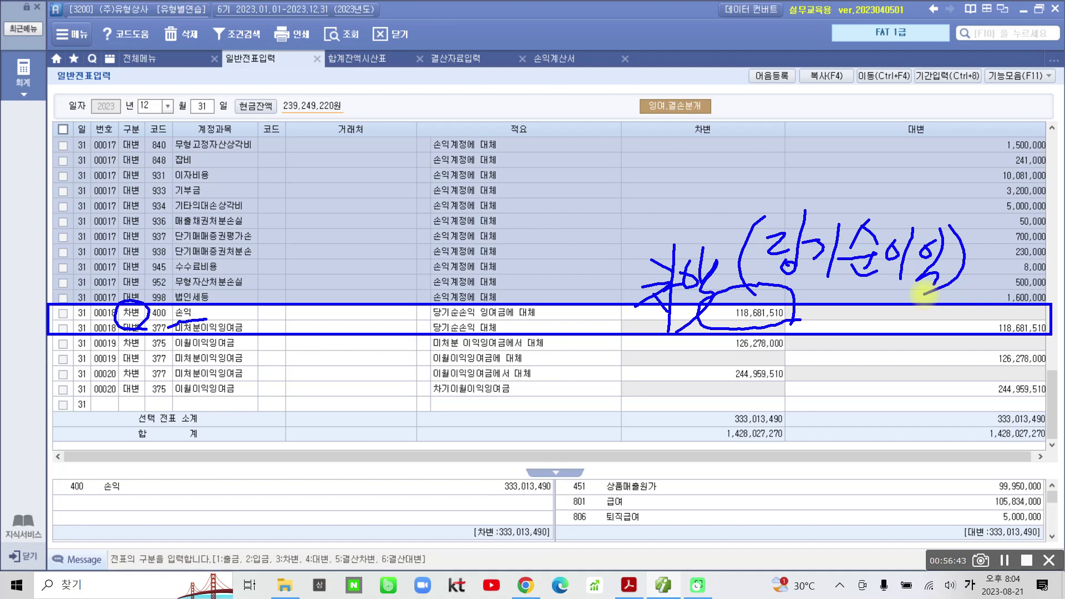
Examine voucher 00018's 당기순손익 잉여금에 대체 description and the 미처분이익잉여금 account on its credit side
mouse_move(477, 321)
mouse_down()
mouse_move(471, 306)
mouse_move(541, 310)
mouse_move(508, 317)
mouse_up()
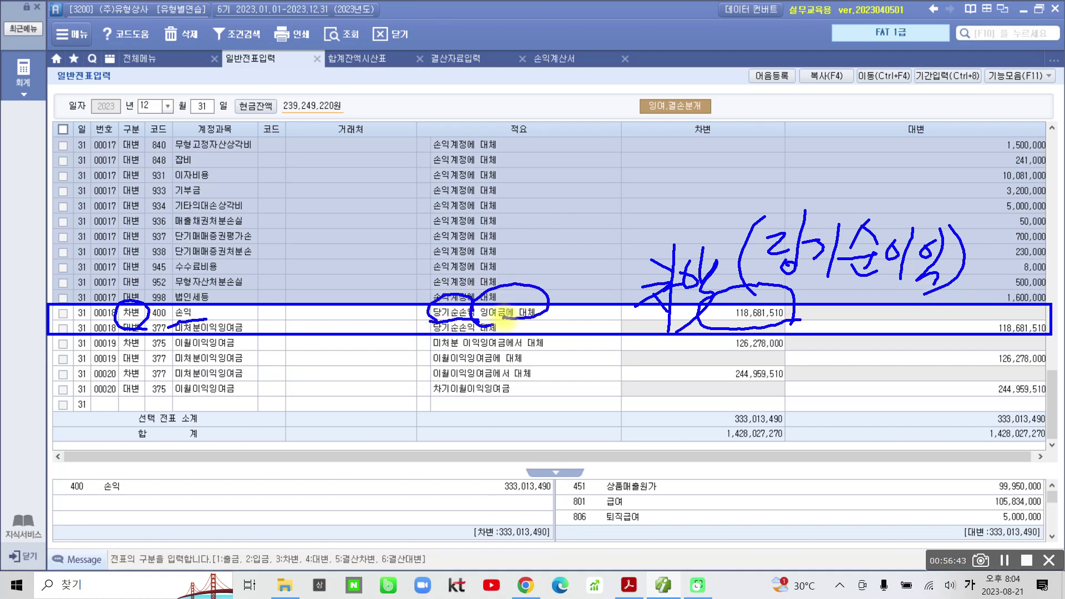
mouse_move(520, 266)
mouse_down()
mouse_move(532, 286)
mouse_move(572, 298)
mouse_up()
mouse_move(560, 225)
mouse_down()
mouse_move(569, 304)
mouse_move(586, 259)
mouse_move(625, 270)
mouse_up()
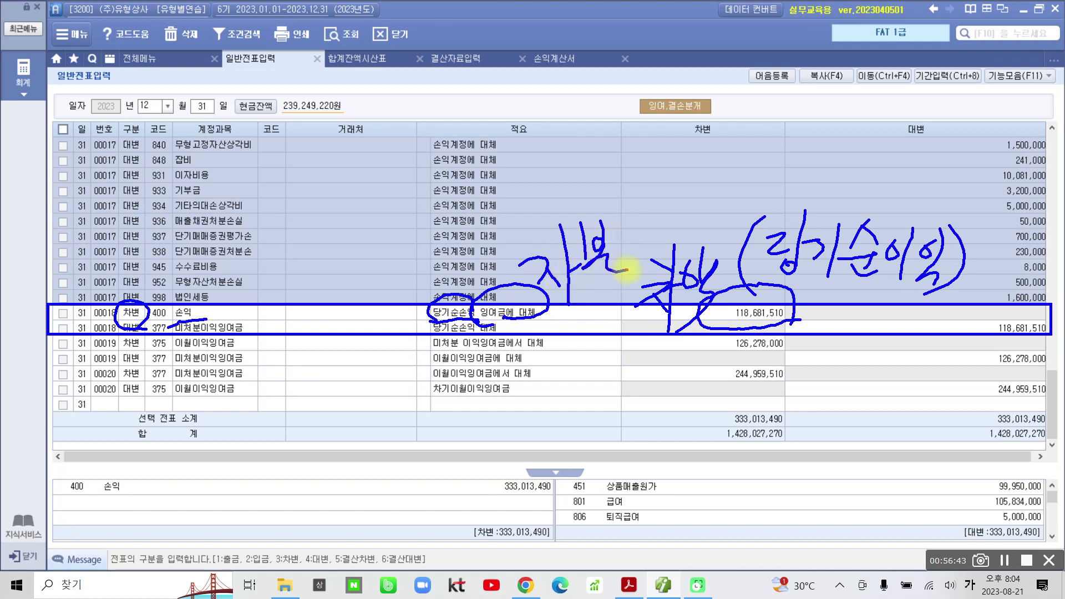
key(r)
mouse_move(178, 319)
mouse_down()
mouse_move(167, 344)
mouse_move(269, 321)
mouse_move(164, 333)
mouse_up()
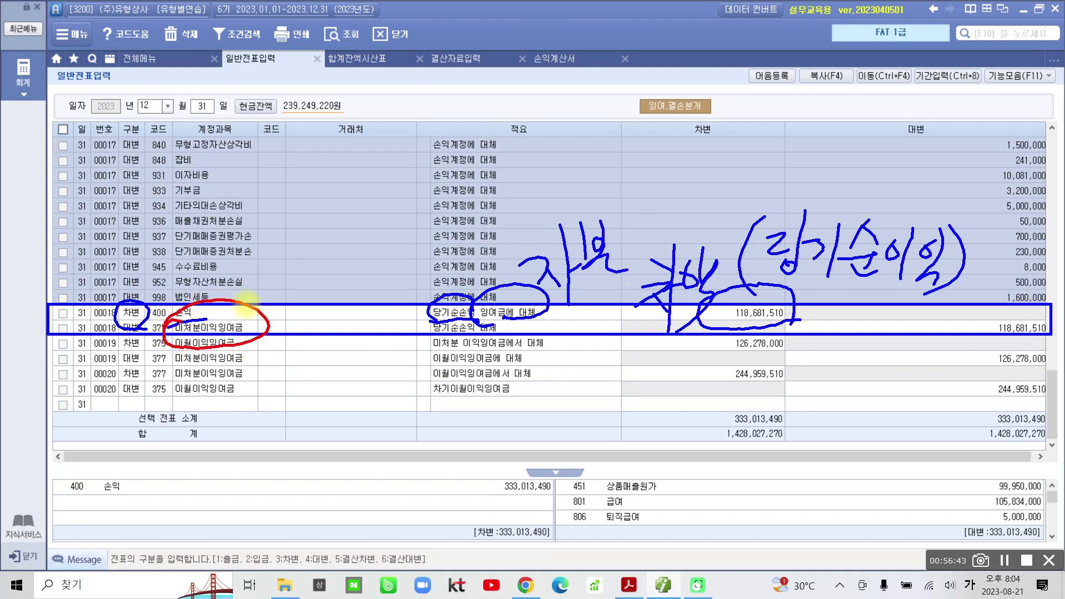
mouse_move(246, 302)
mouse_down()
mouse_move(298, 231)
mouse_move(327, 236)
mouse_move(327, 248)
mouse_up()
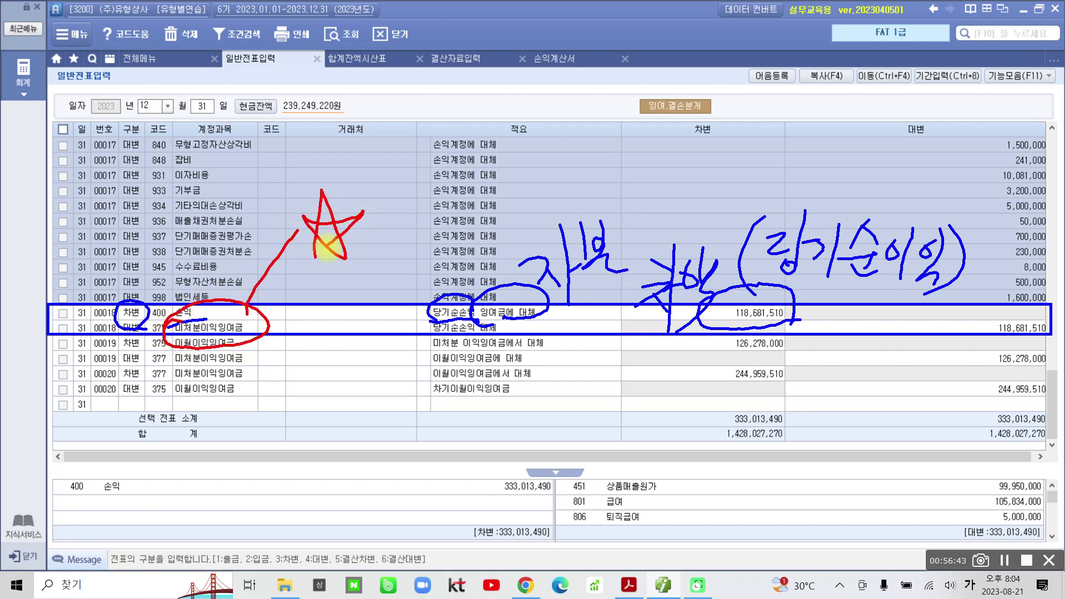
drag(245, 305, 256, 318)
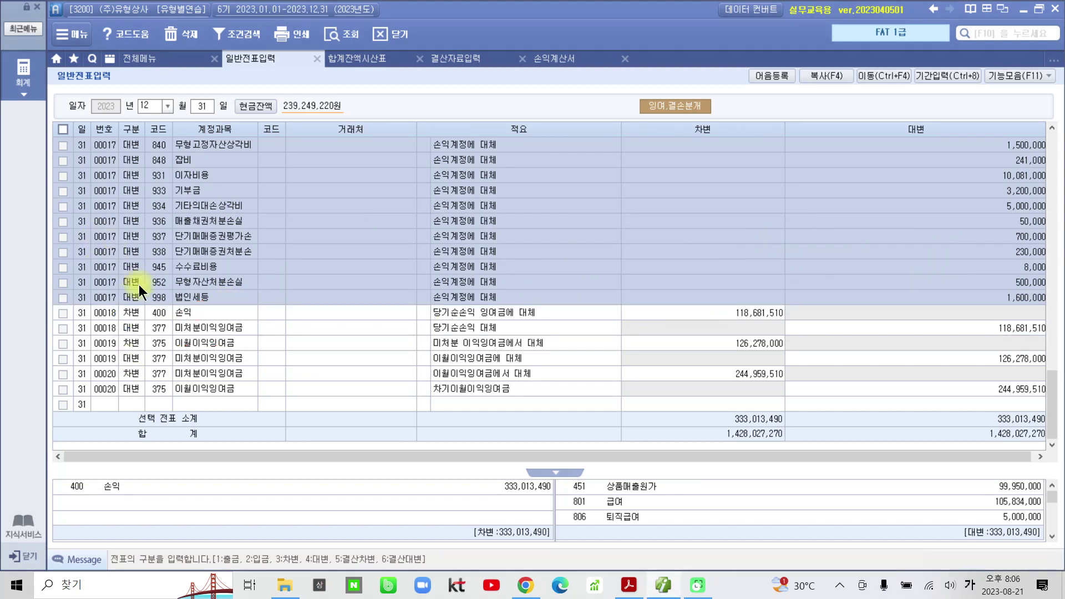
Select vouchers 00018, 00019 and 00020 in turn to review their 미처분이익잉여금 and 이월이익잉여금 entries
click(167, 321)
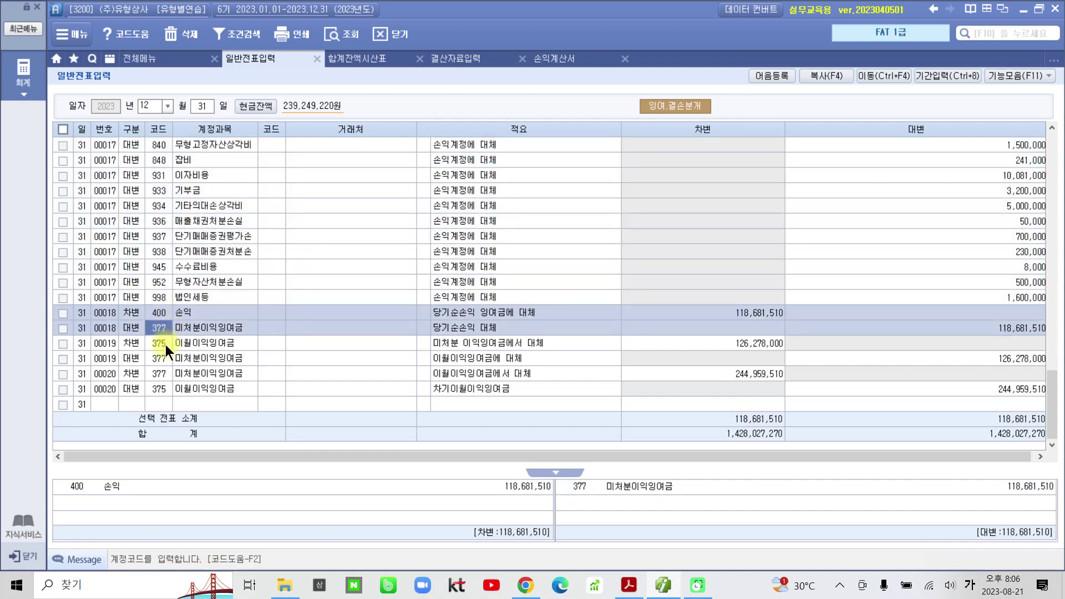
click(165, 345)
click(162, 374)
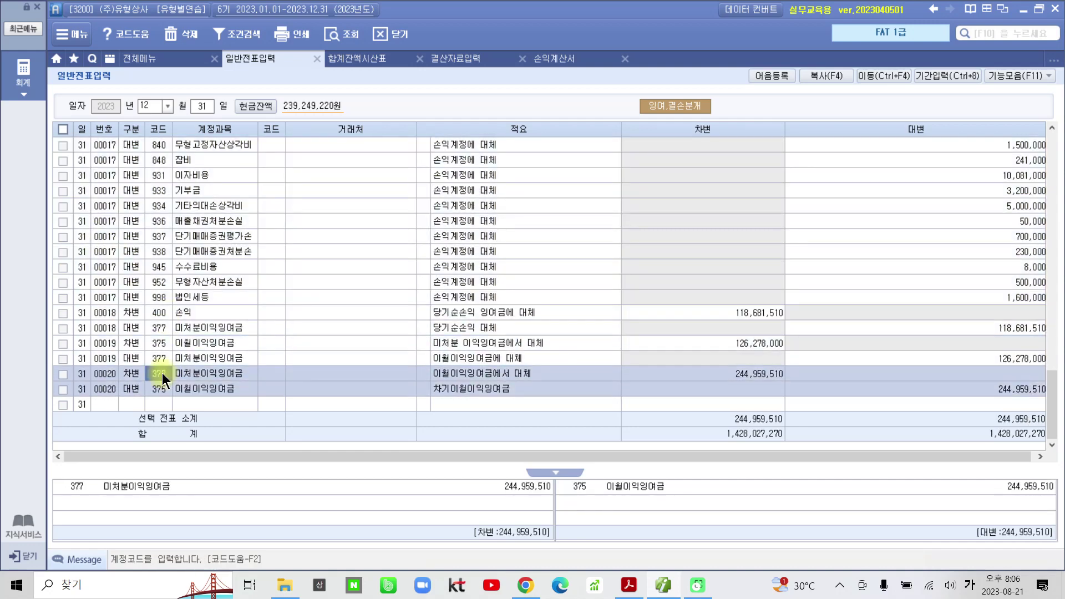
click(162, 345)
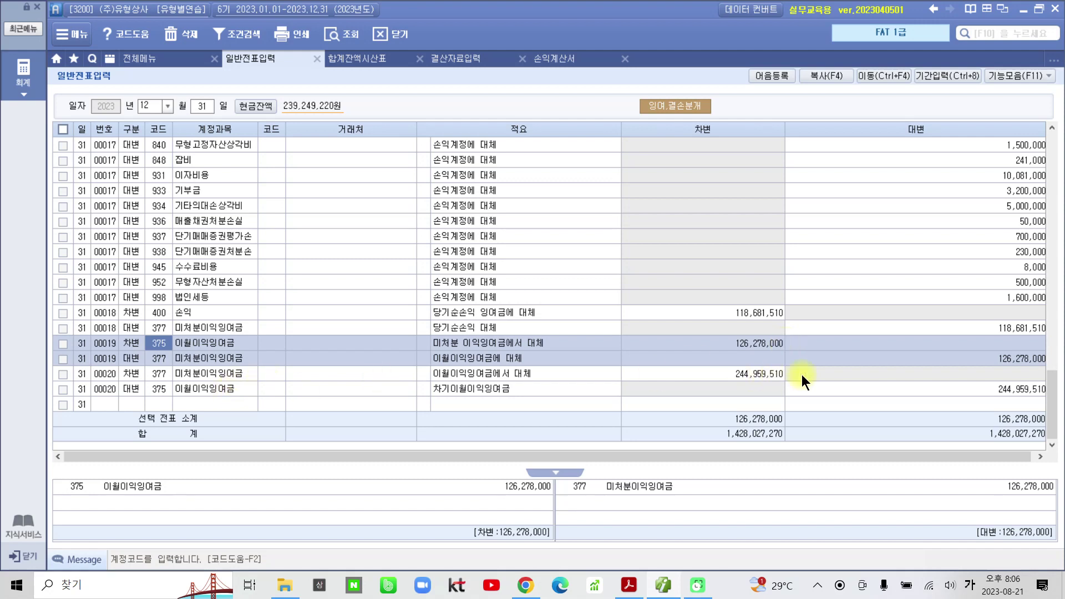
click(976, 359)
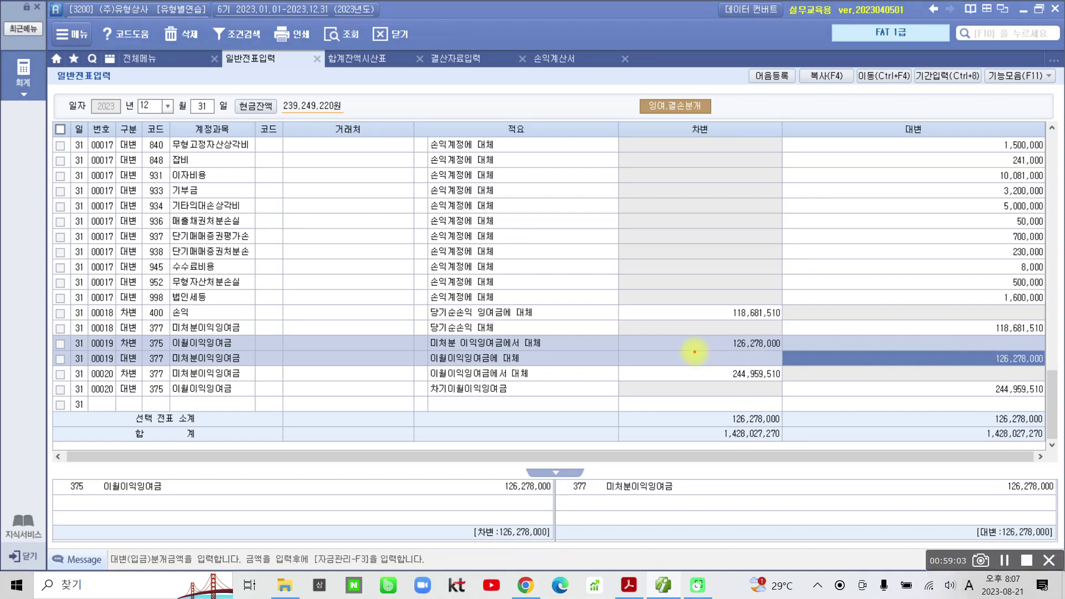
Trace the 미처분이익잉여금 credits of vouchers 00018 and 00019 into voucher 00020's transfer to 이월이익잉여금
mouse_move(695, 352)
mouse_down()
mouse_move(772, 350)
mouse_move(818, 382)
mouse_move(1055, 346)
mouse_move(858, 376)
mouse_move(874, 305)
mouse_move(1053, 319)
mouse_move(877, 343)
mouse_up()
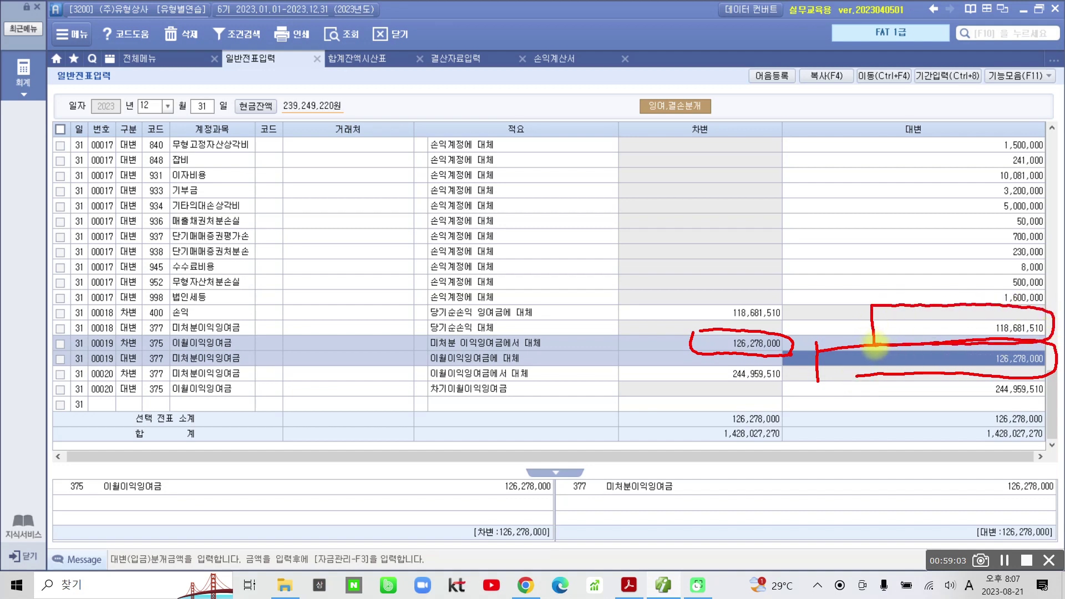
mouse_move(950, 367)
mouse_down()
mouse_move(972, 324)
mouse_move(950, 369)
mouse_up()
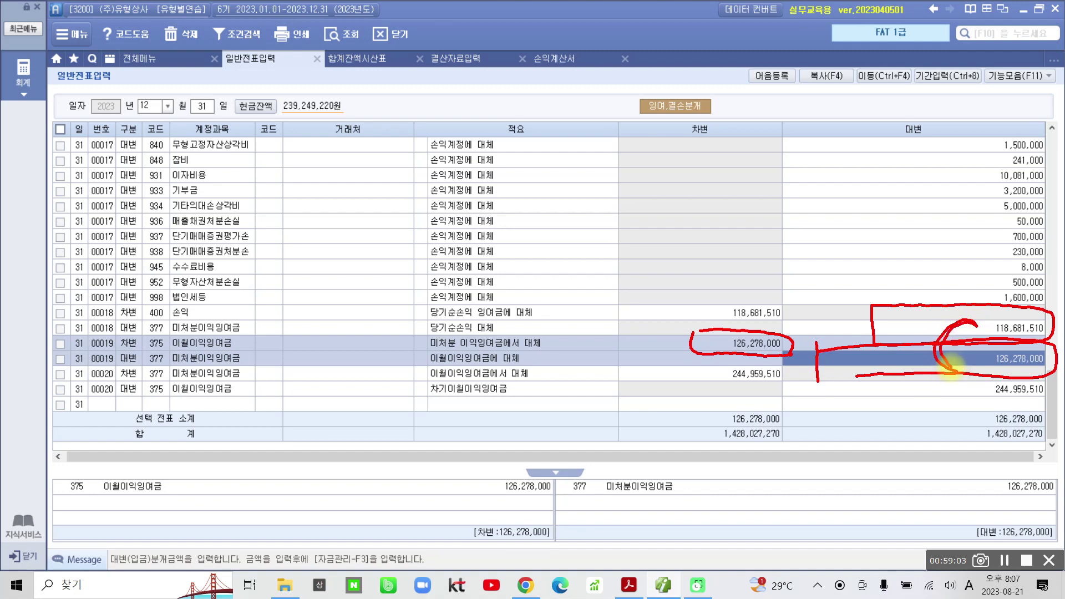
mouse_move(775, 393)
mouse_down()
mouse_move(716, 391)
mouse_move(783, 375)
mouse_move(779, 383)
mouse_up()
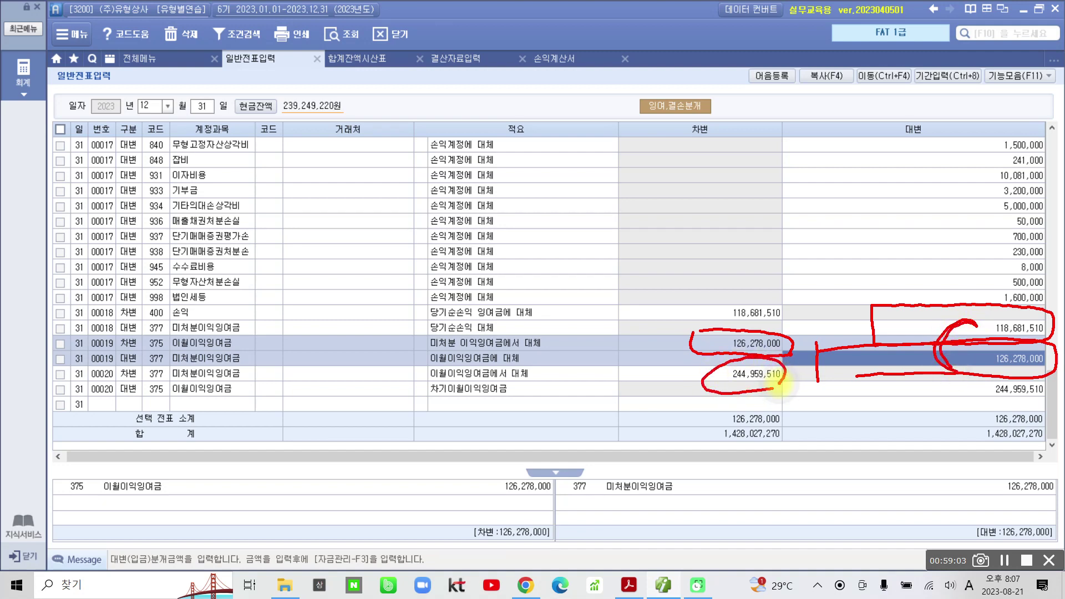
mouse_move(983, 375)
mouse_down()
mouse_move(1055, 389)
mouse_move(989, 375)
mouse_up()
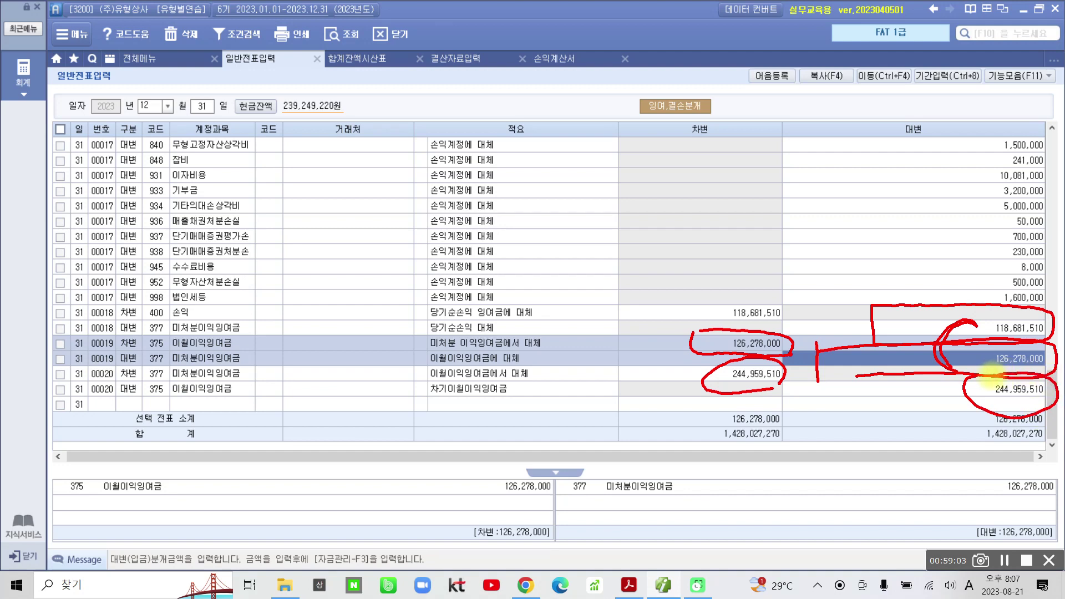
mouse_move(739, 360)
mouse_down()
mouse_move(788, 366)
mouse_move(755, 350)
mouse_move(777, 372)
mouse_up()
mouse_move(982, 386)
mouse_down()
mouse_move(1016, 425)
mouse_move(981, 376)
mouse_up()
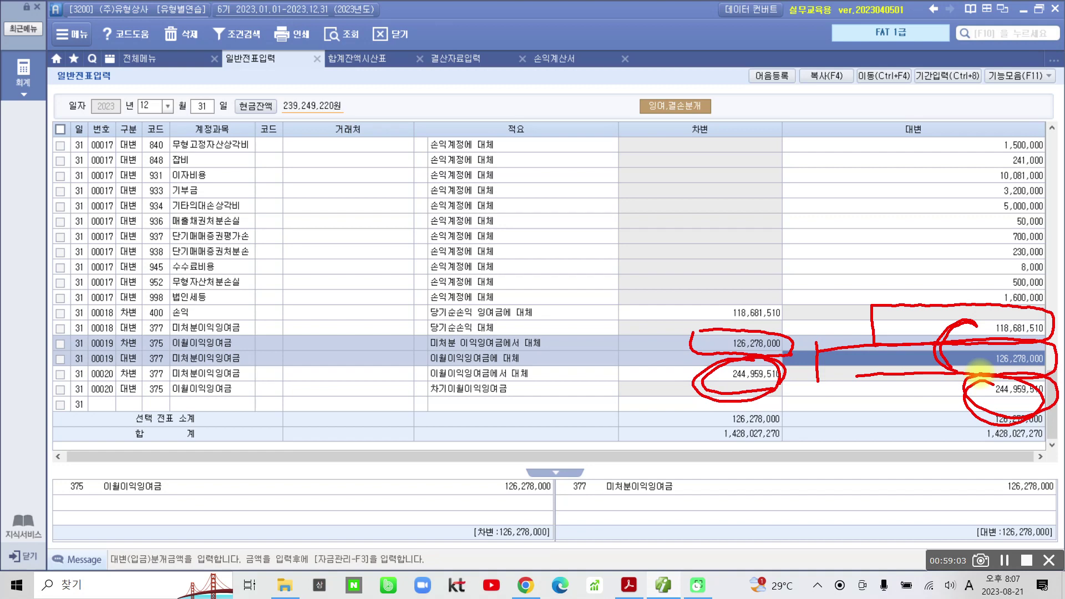
drag(65, 342, 78, 407)
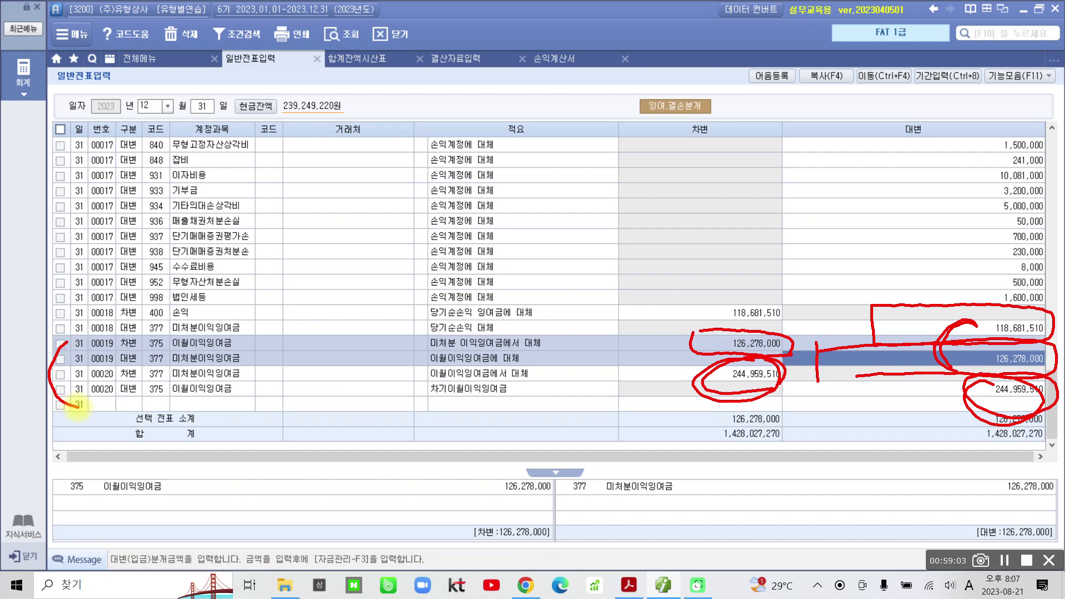
key(Escape)
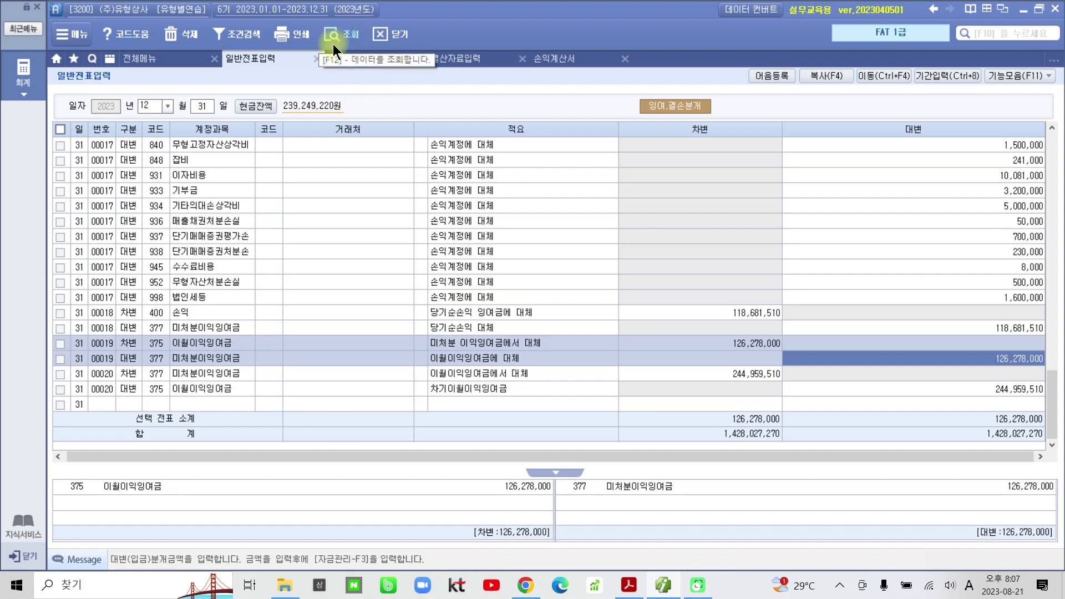
Close the 일반전표입력, 손익계산서 and 결산자료입력 screens
click(315, 60)
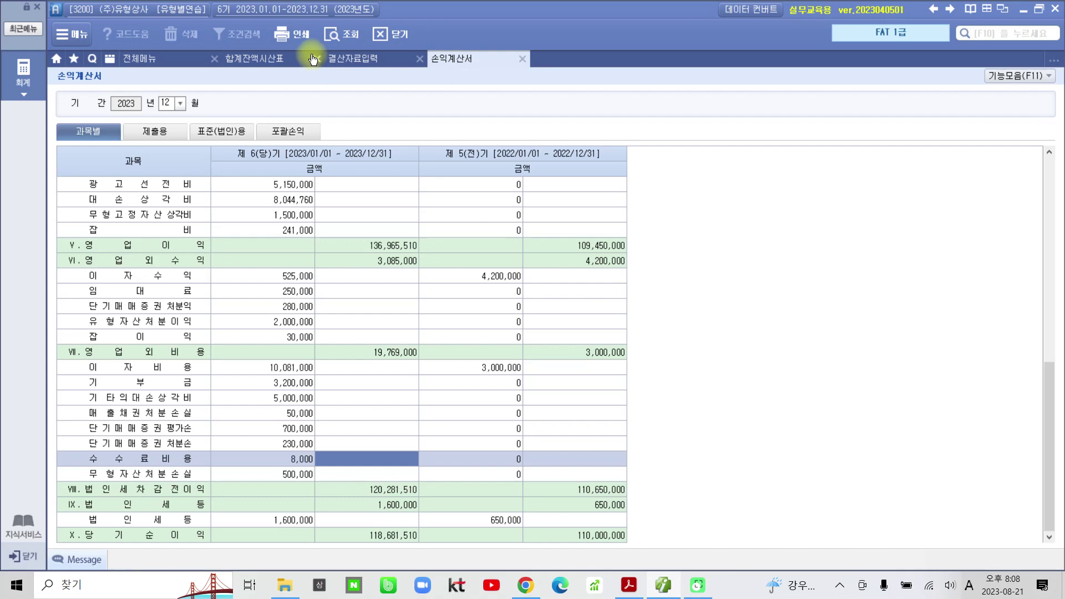
click(523, 59)
click(424, 59)
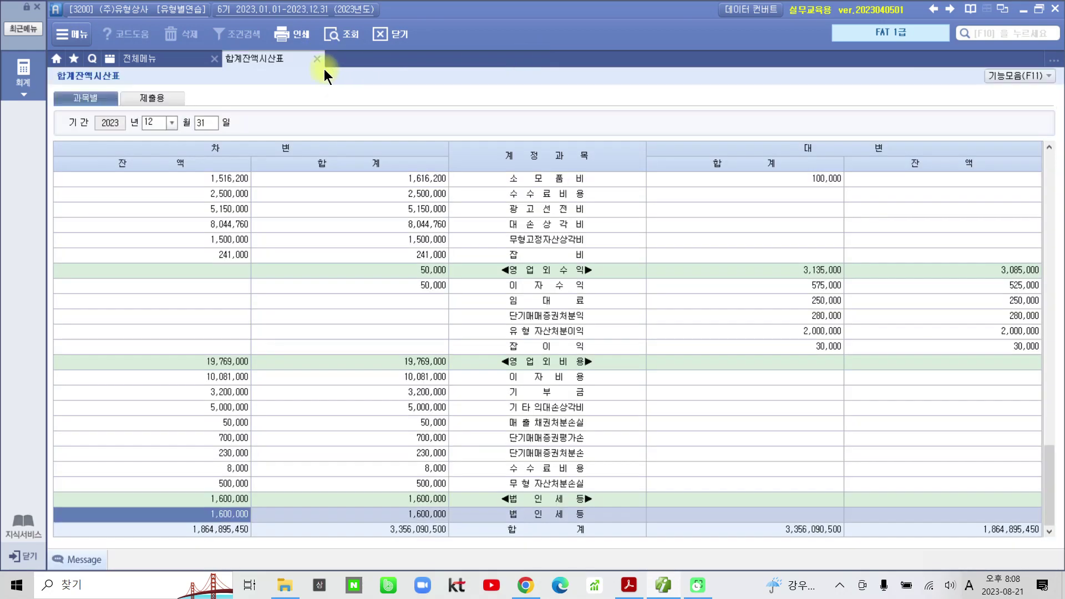
Close the 합계잔액시산표 and bring up the 재무상태표 for December 2023
click(314, 60)
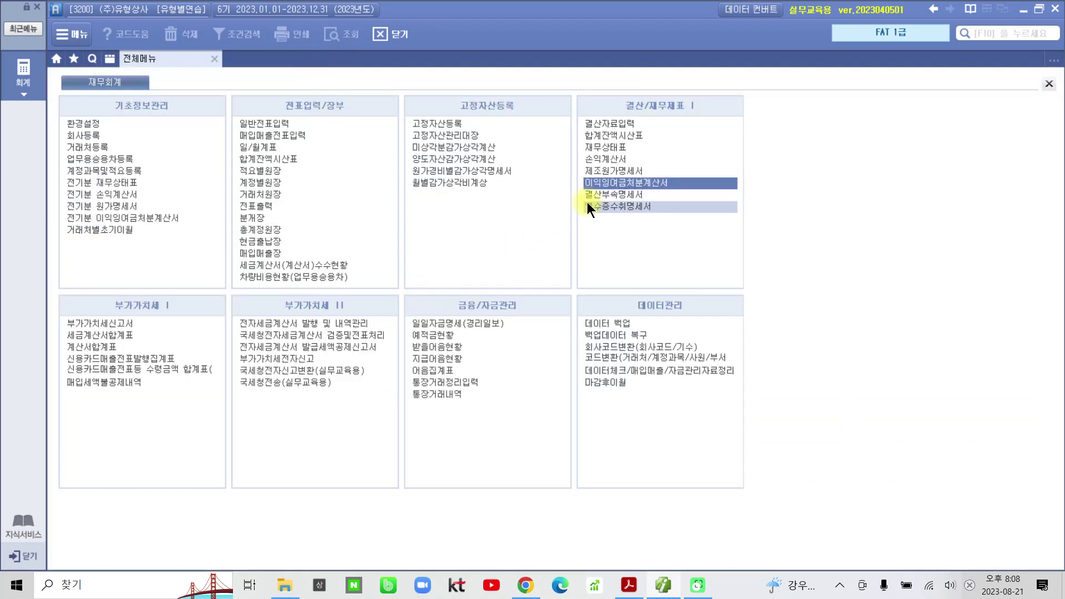
click(619, 147)
key(Return)
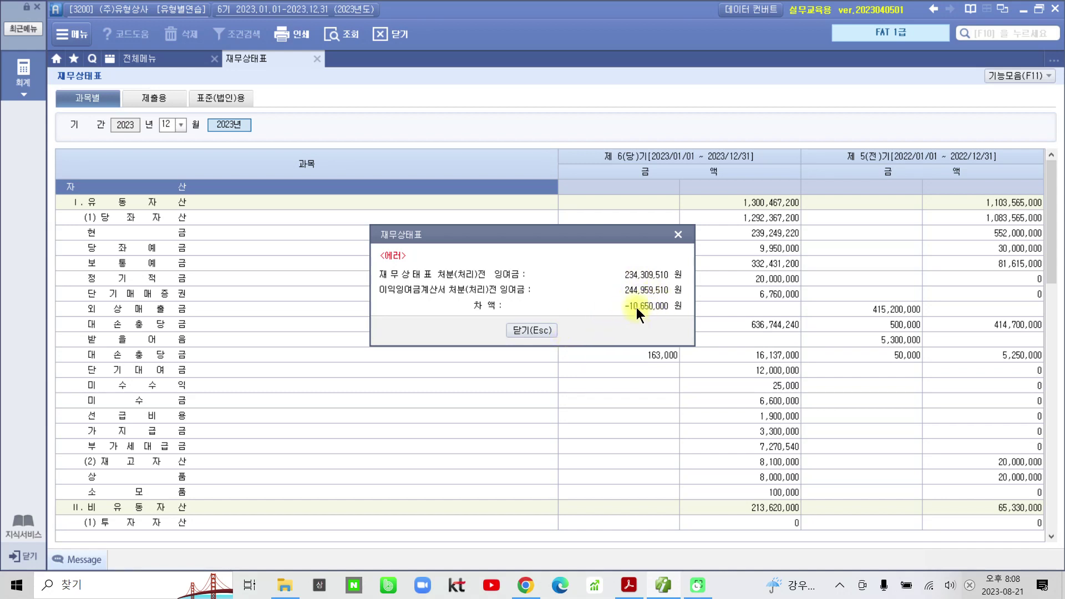
click(679, 235)
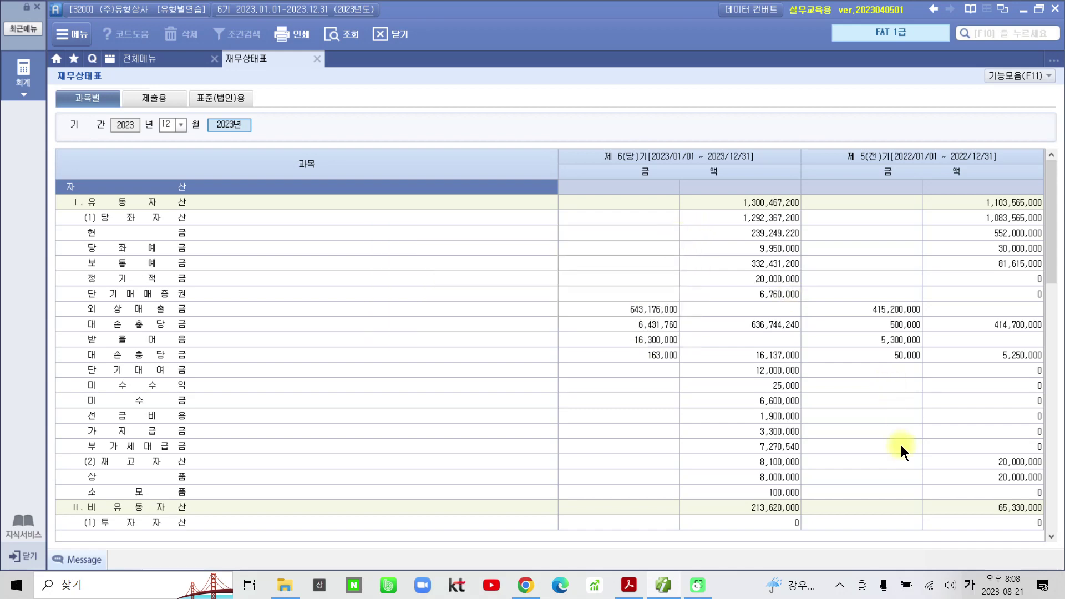
Examine the current and prior term 미처분이익잉여금 amounts in the capital section of the 재무상태표
scroll(902, 452, down, 15)
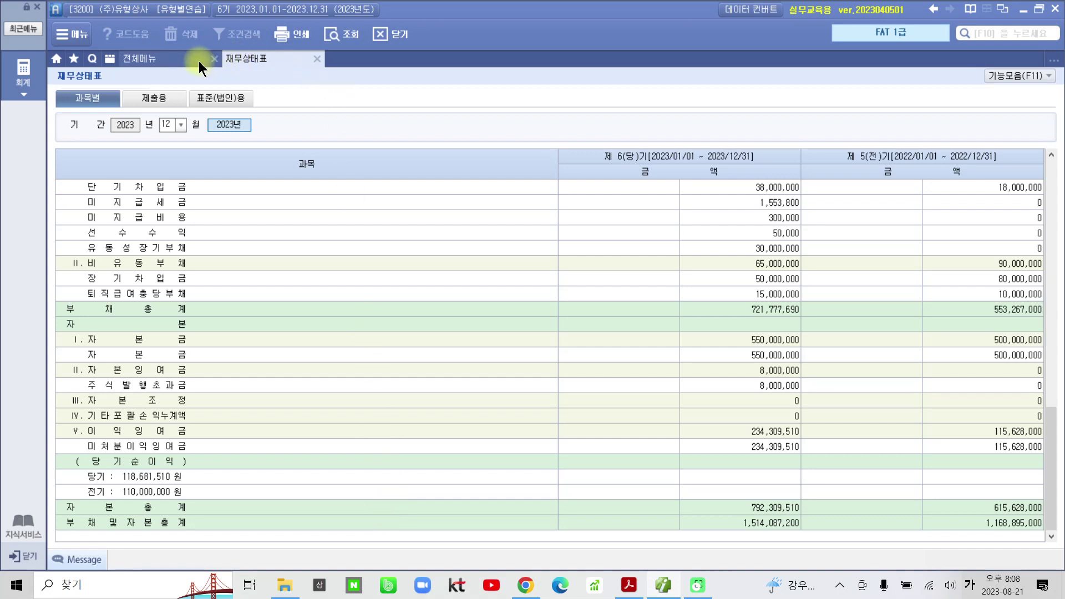
click(1019, 450)
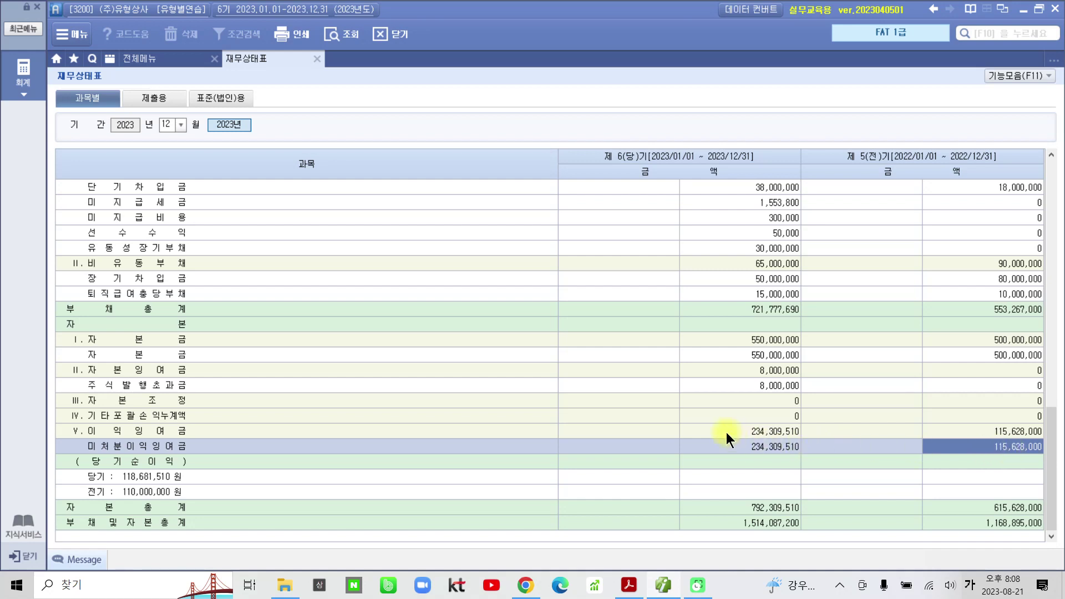
click(730, 450)
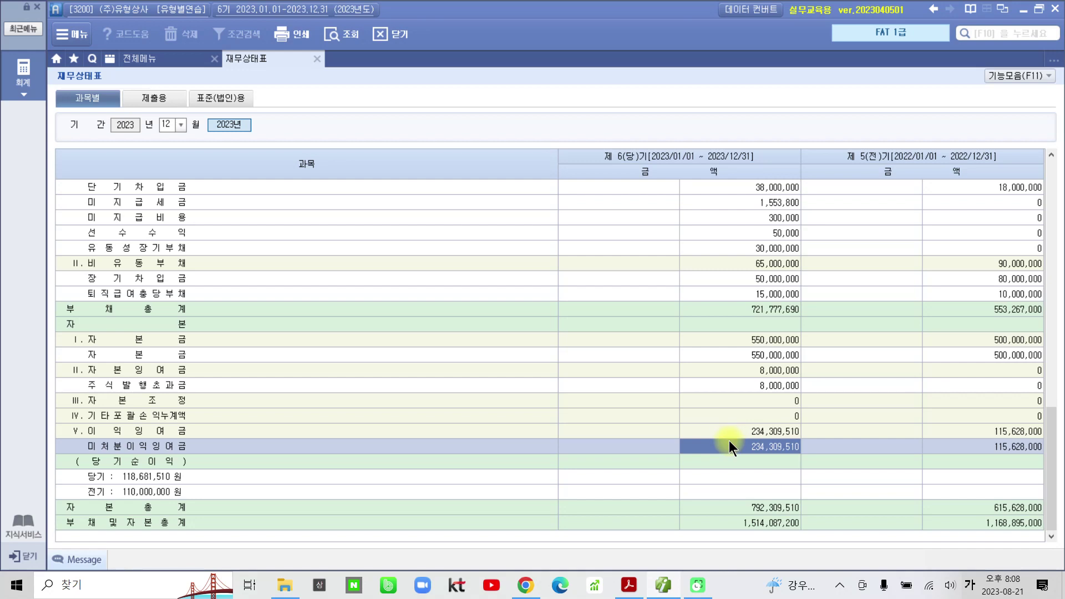
click(952, 448)
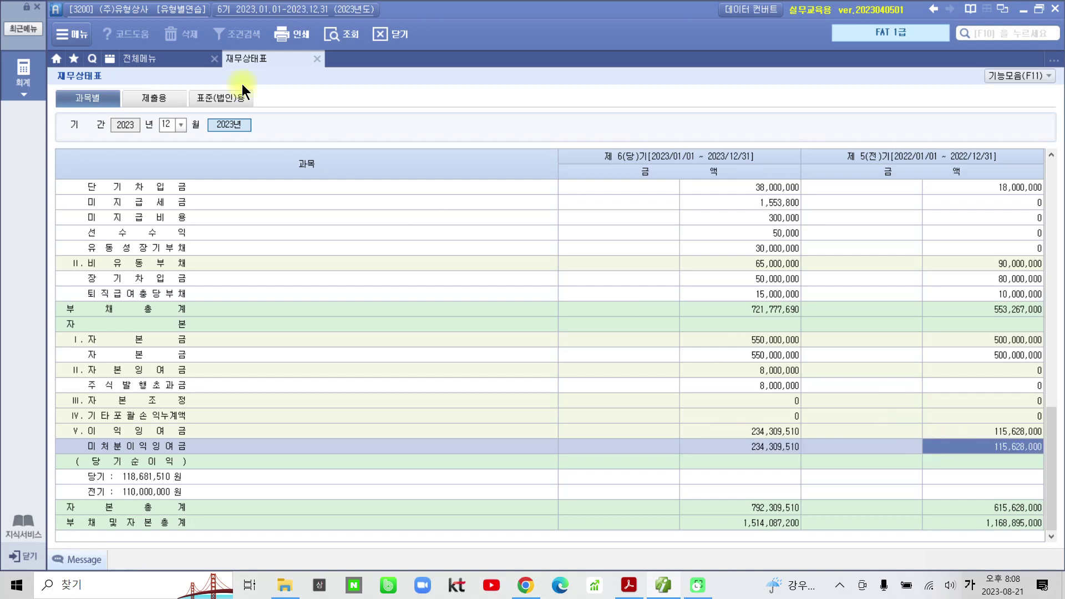
Open the 이익잉여금처분계산서 without loading the saved data and check the prior term's 당기순이익
click(132, 59)
click(601, 182)
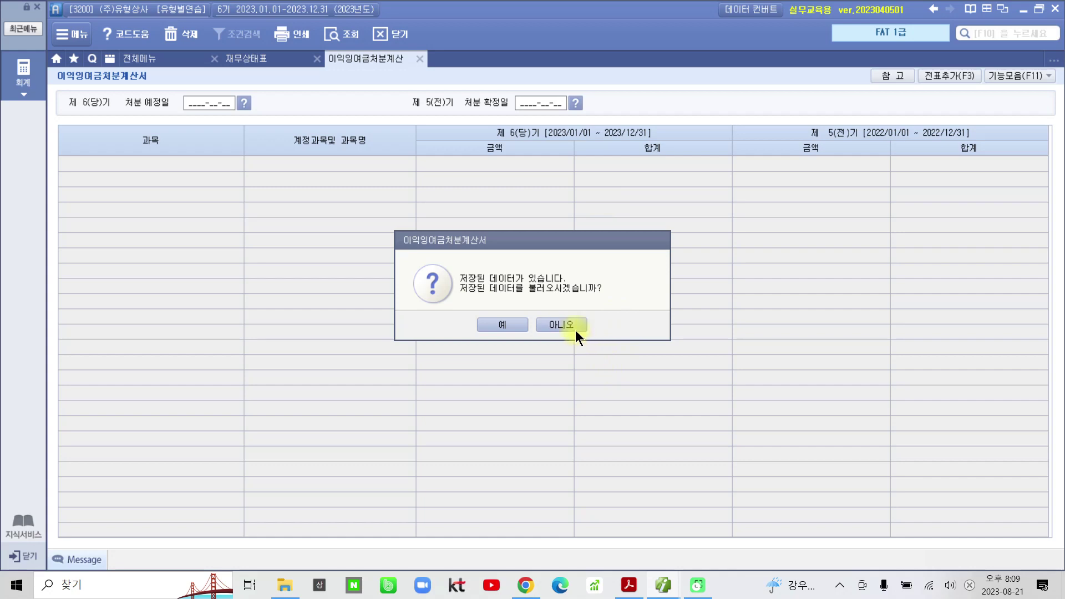
click(574, 328)
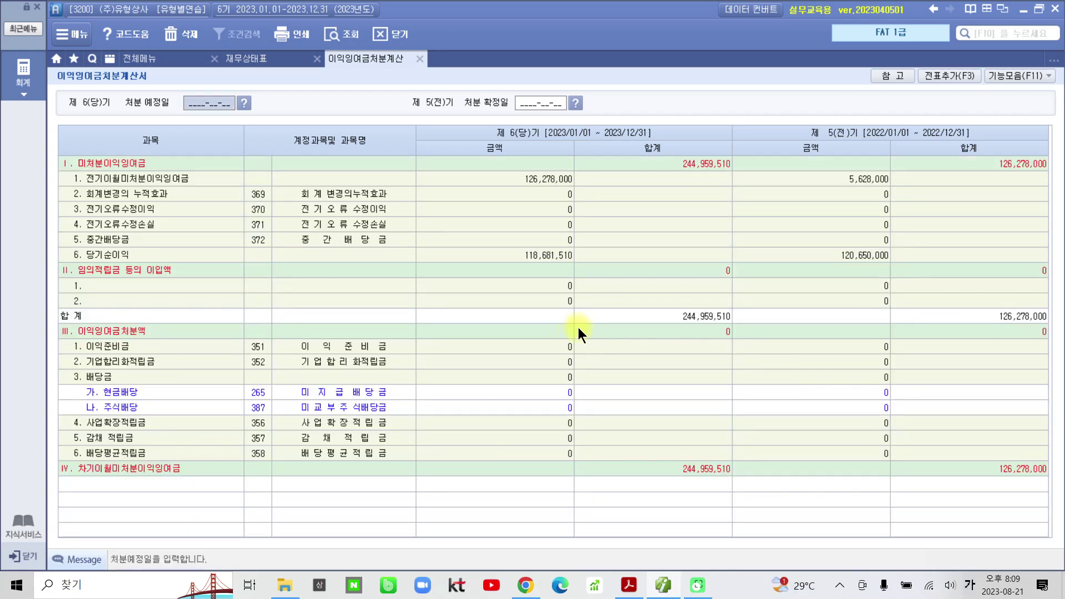
click(844, 258)
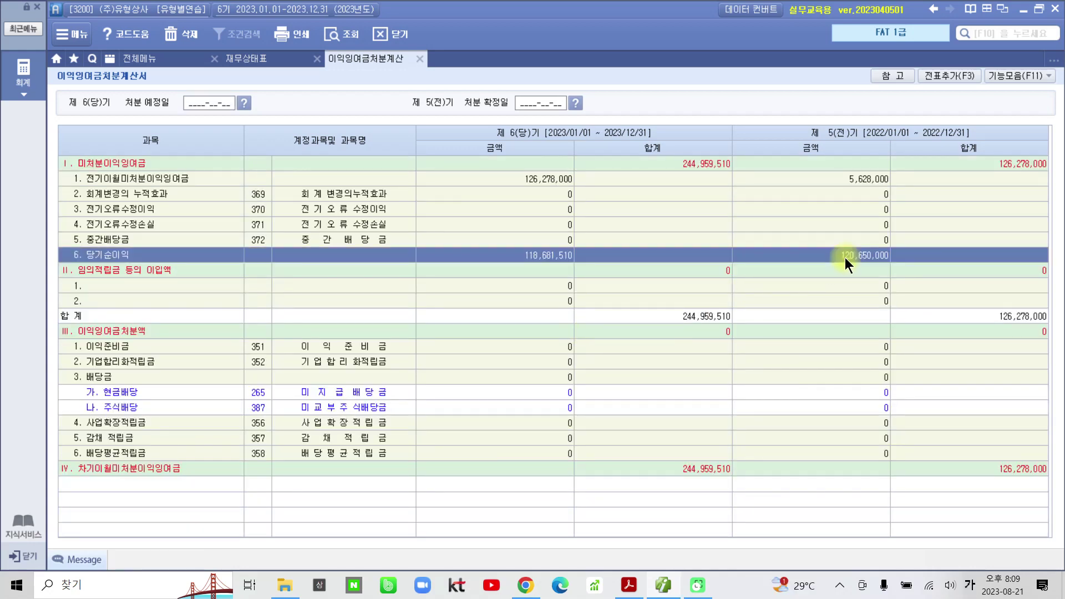
Compare the prior term's 미처분이익잉여금 in the 재무상태표 with the total in the 이익잉여금처분계산서, circling both amounts
click(268, 58)
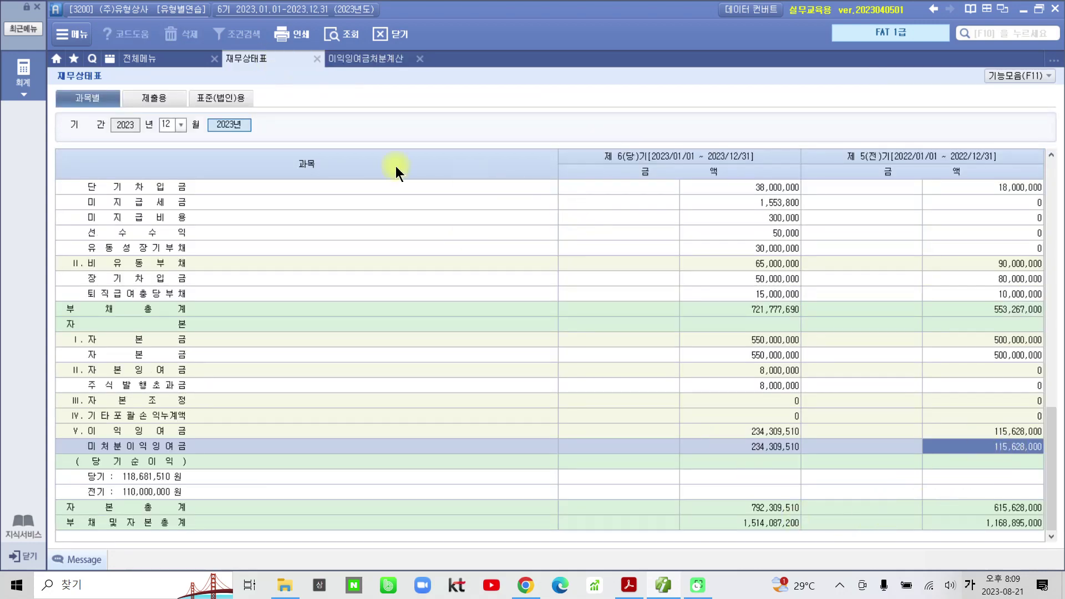
click(379, 58)
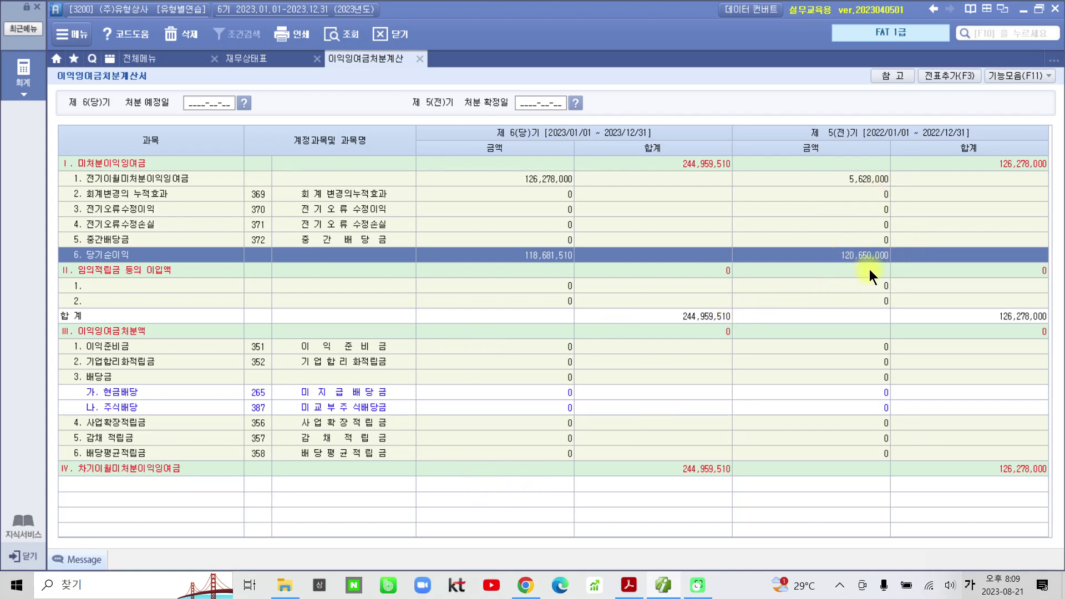
click(1026, 166)
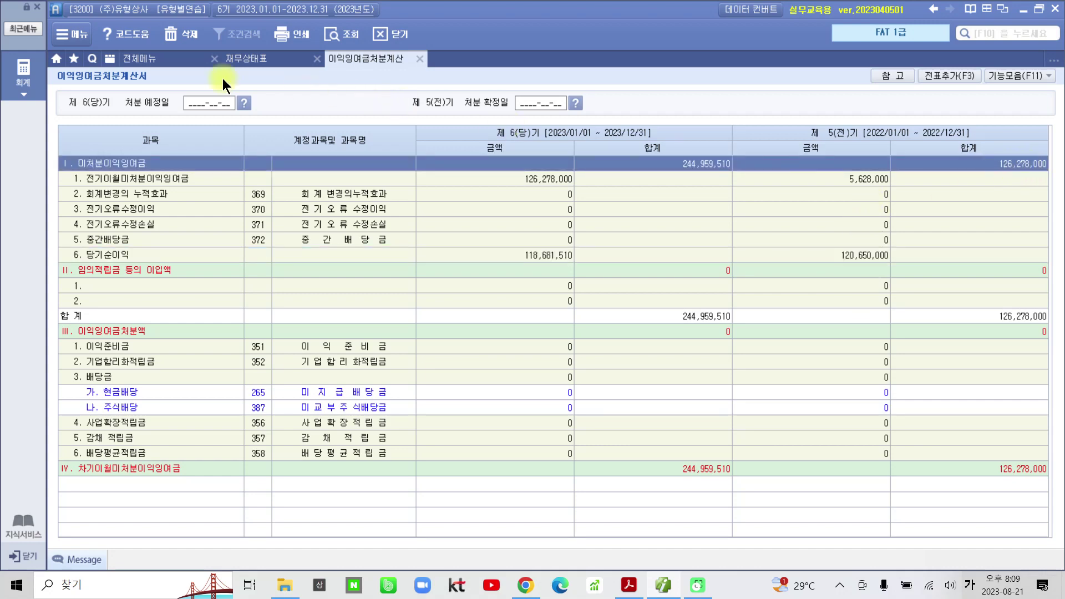
click(236, 60)
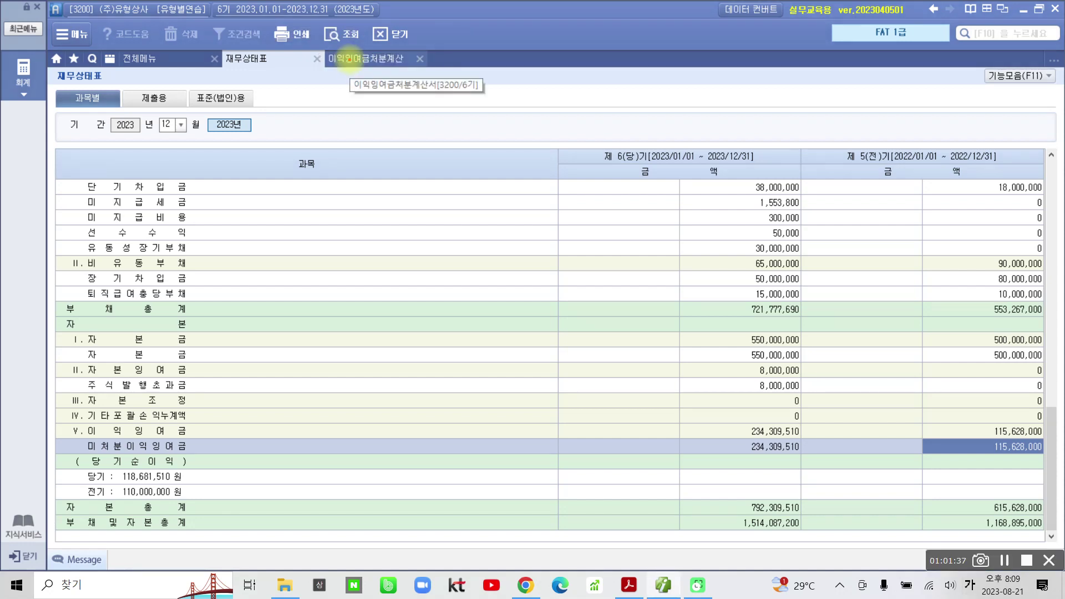
mouse_move(975, 431)
mouse_down()
mouse_move(958, 458)
mouse_move(963, 430)
mouse_up()
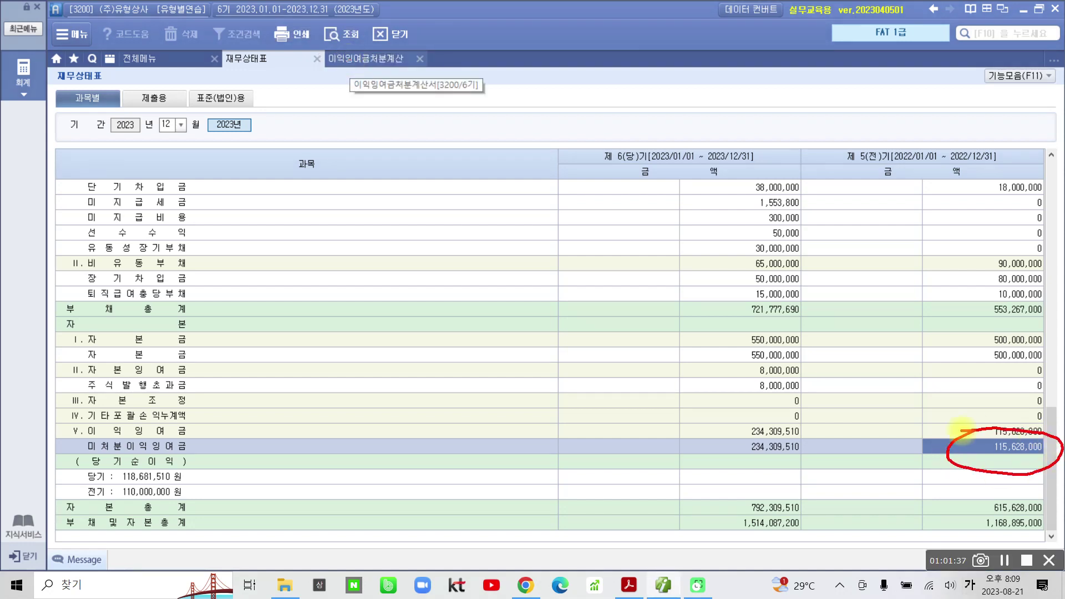
click(360, 56)
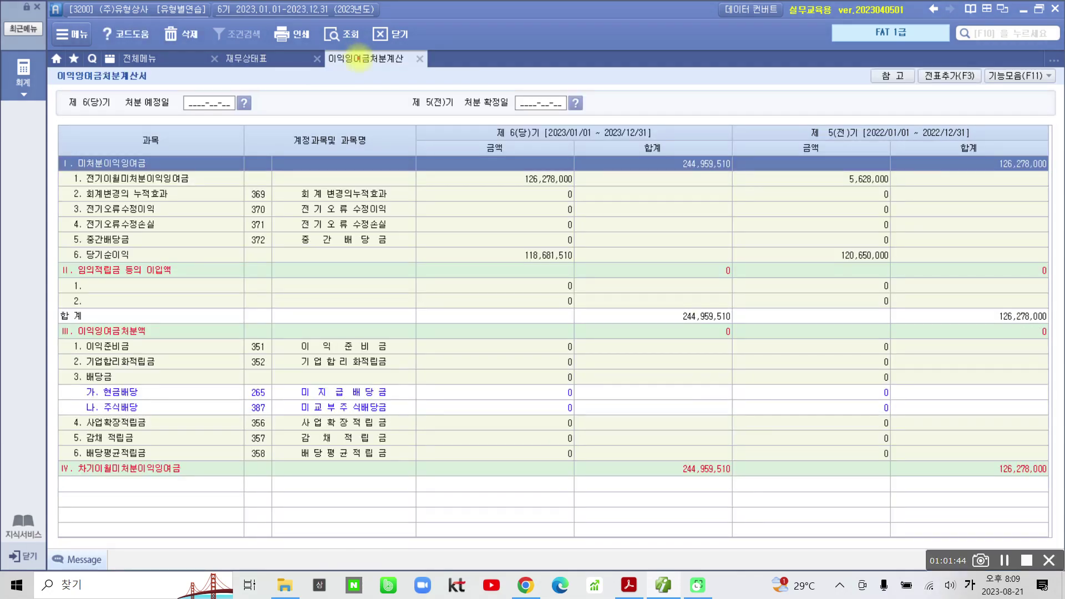
mouse_move(1005, 143)
mouse_down()
mouse_move(989, 187)
mouse_move(983, 147)
mouse_up()
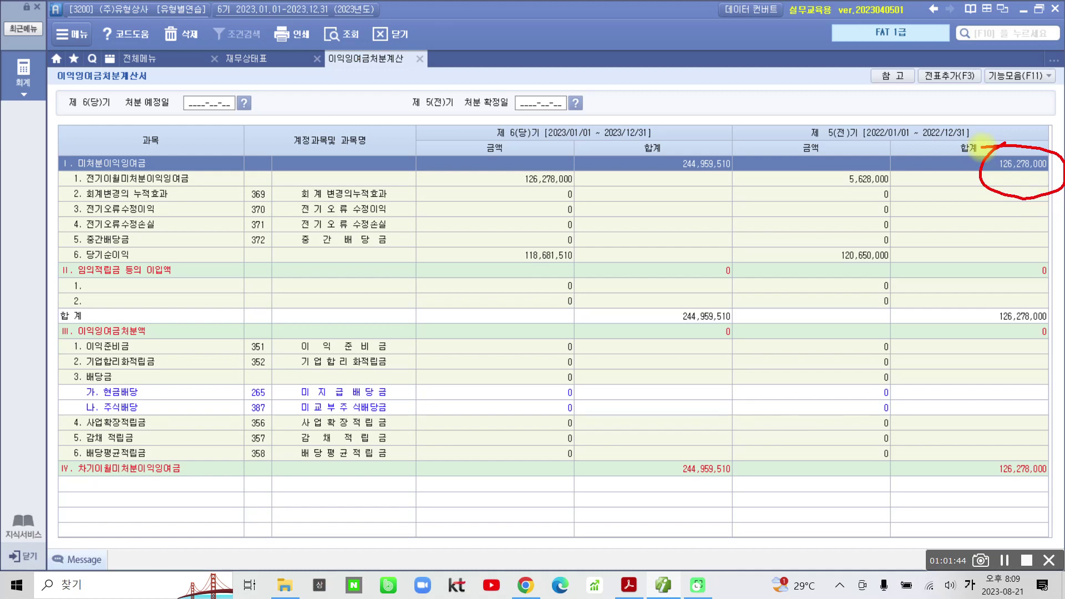
key(Escape)
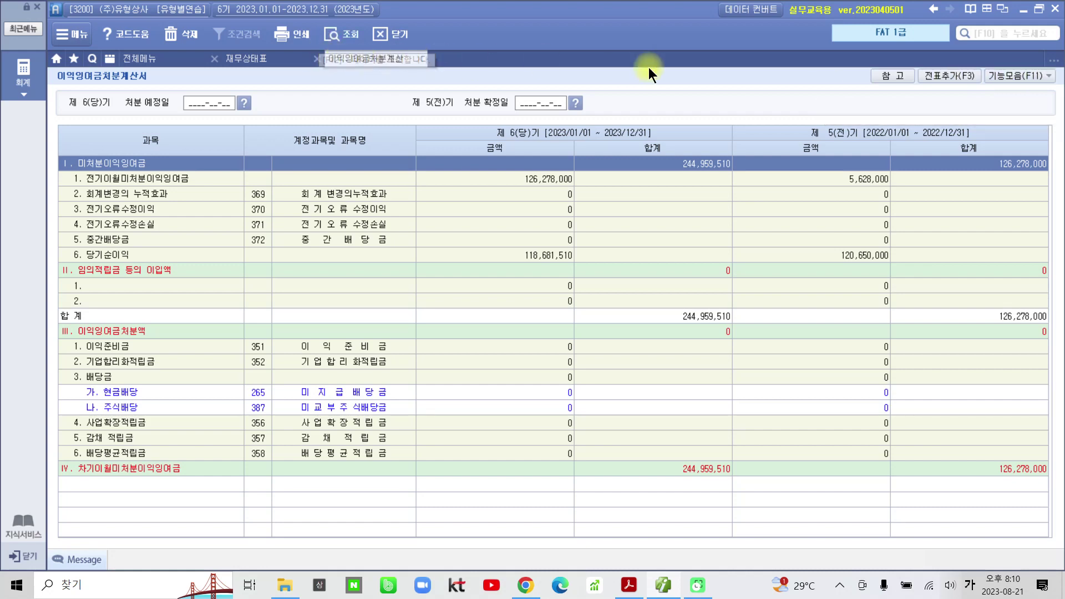
Open the term 5 이익잉여금처분계산서 초기이월 to check its 미처분이익잉여금, and close it along with the 이익잉여금처분계산서 and 재무상태표
click(1021, 79)
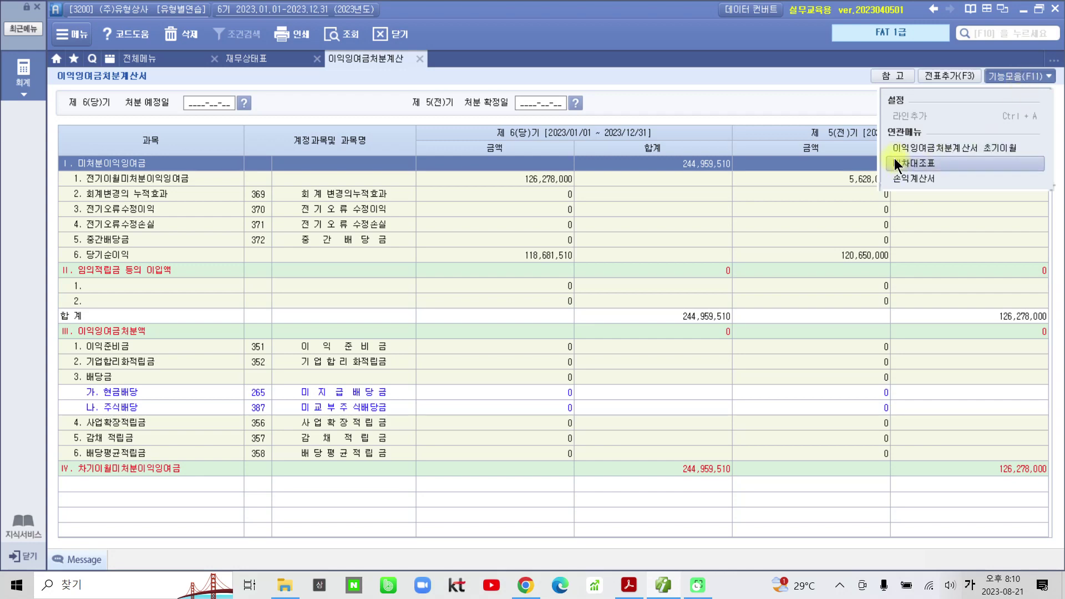
click(946, 147)
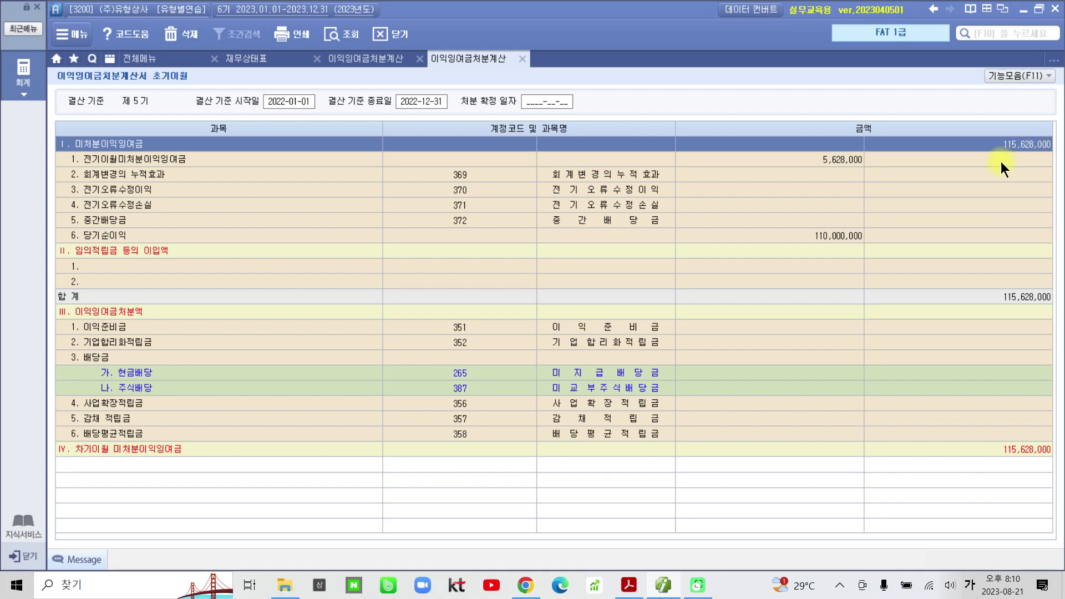
click(520, 59)
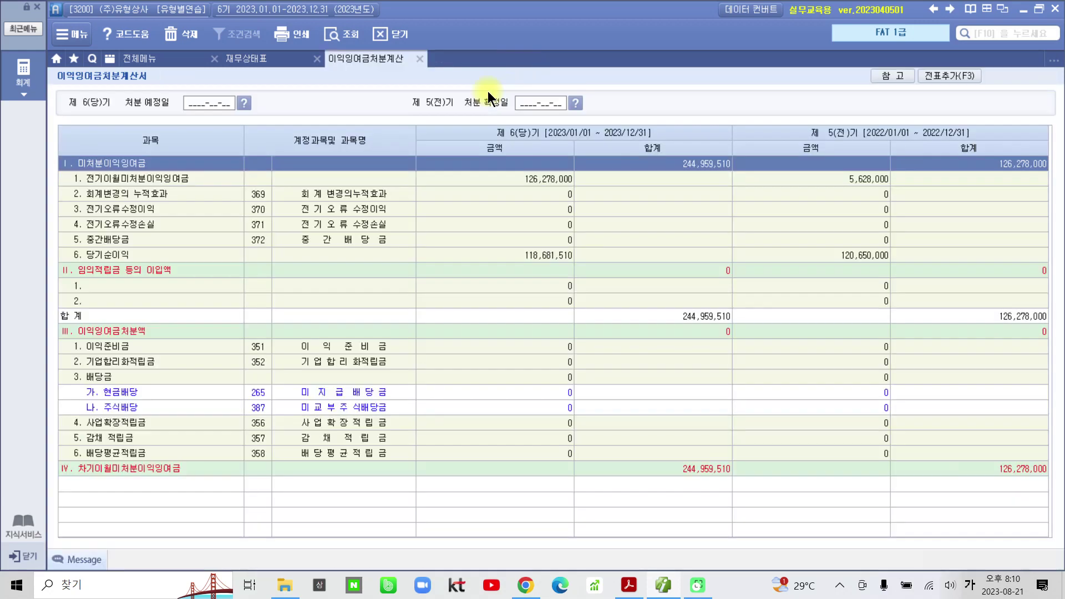
click(418, 60)
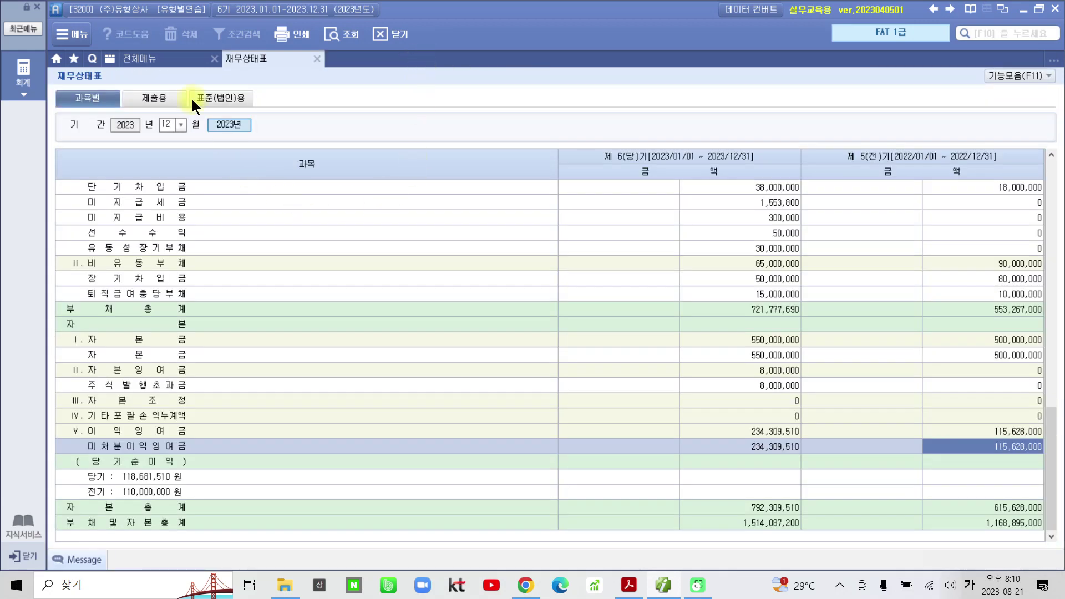
click(318, 59)
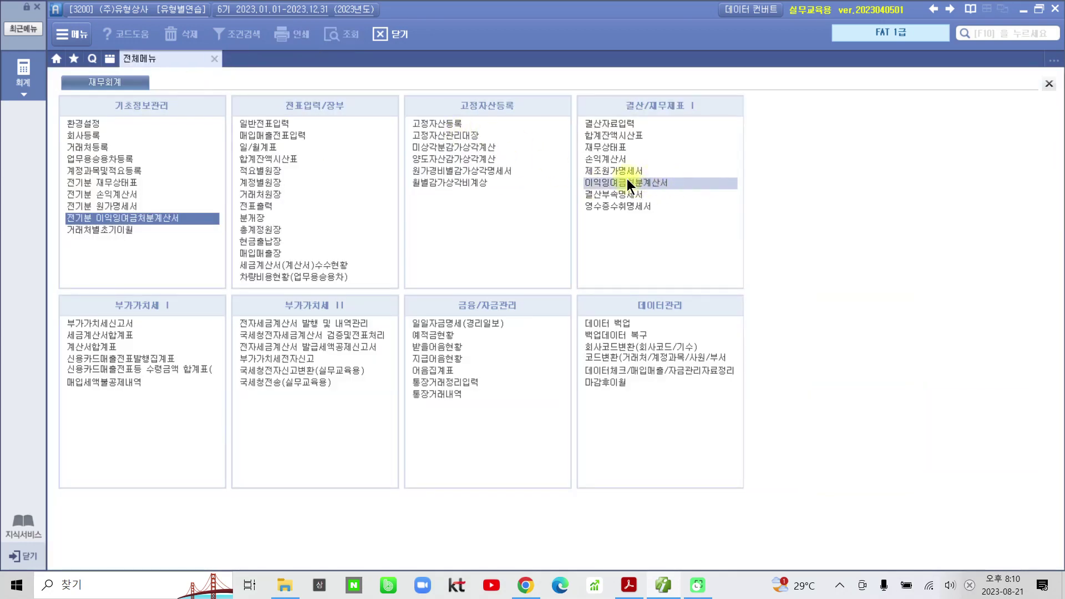
Reopen the 이익잉여금처분계산서 without the saved data and set 처분 예정일 to 2024-02-26 and 처분 확정일 to 2023-02-26
click(655, 183)
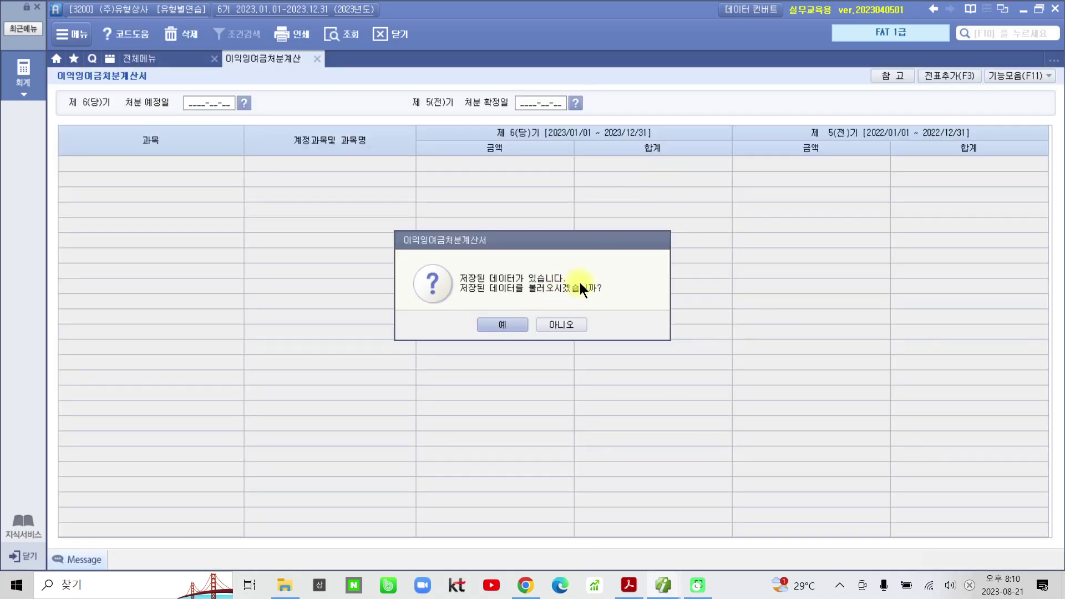
click(575, 325)
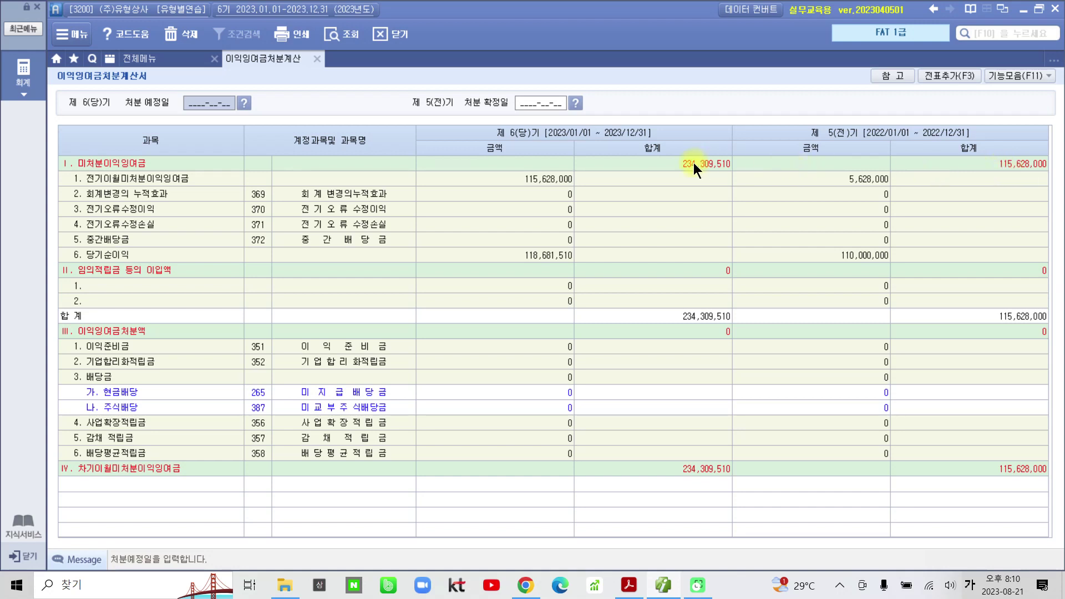
click(227, 102)
text(2024-02-28)
key(Return)
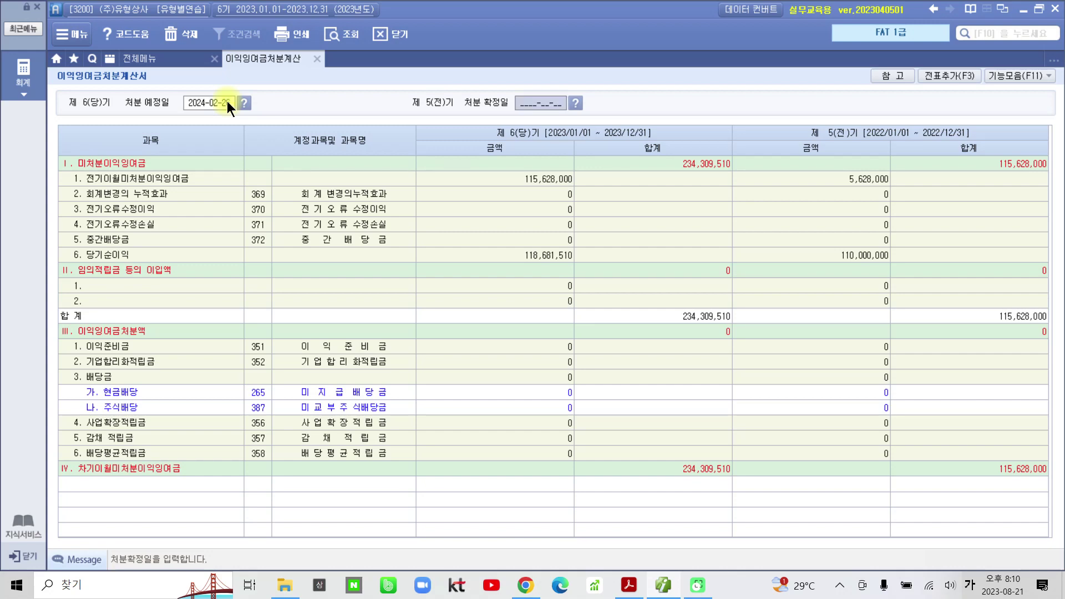
text(2023-02-26)
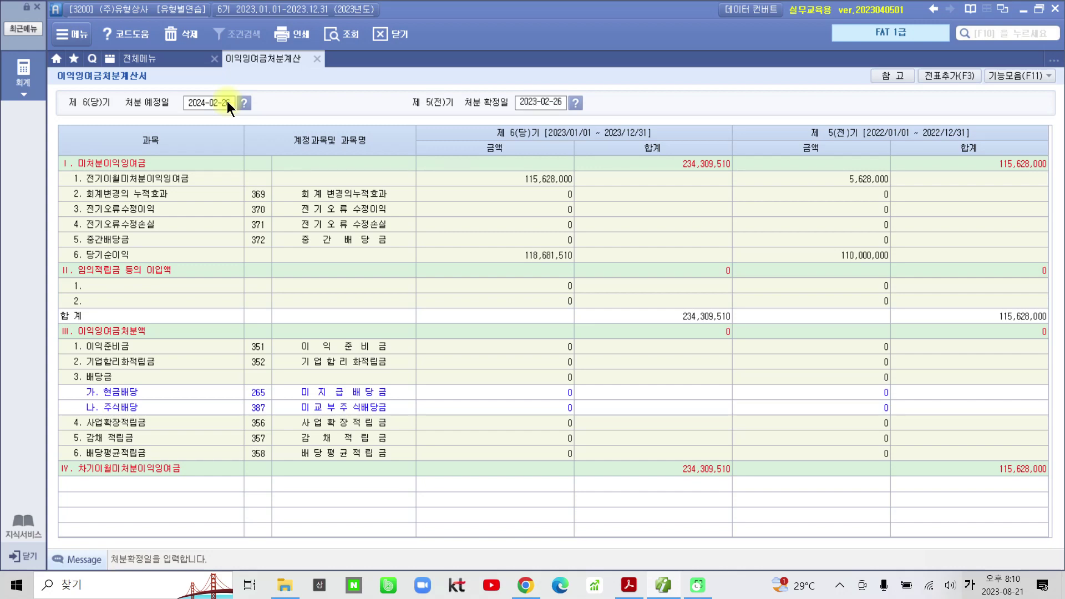
key(Return)
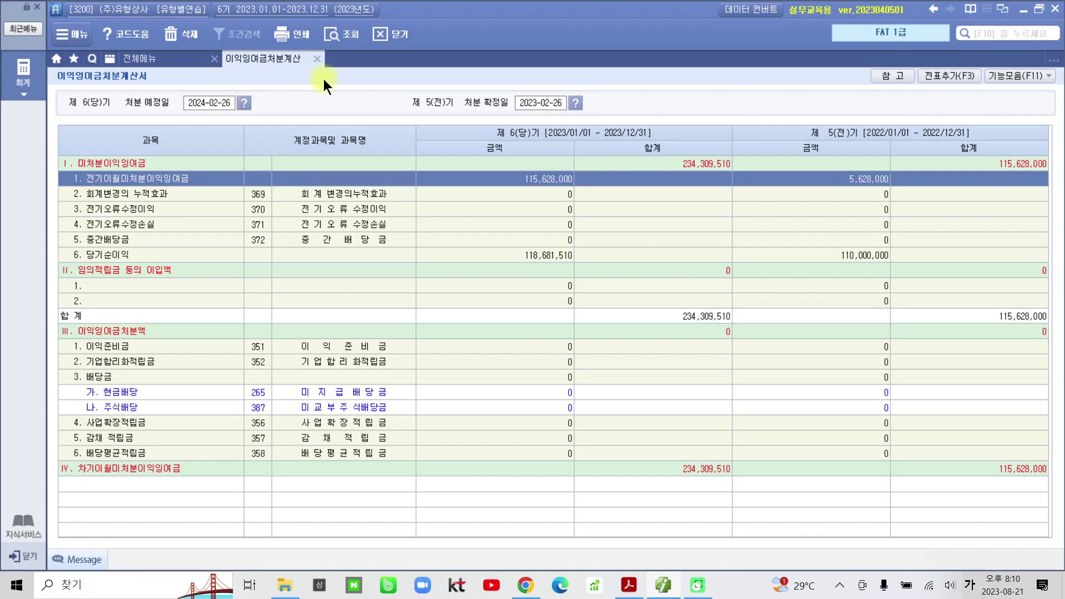
Post the 이익잉여금처분계산서 transfer entries to 일반전표 again, deleting the existing 대체분개
click(952, 76)
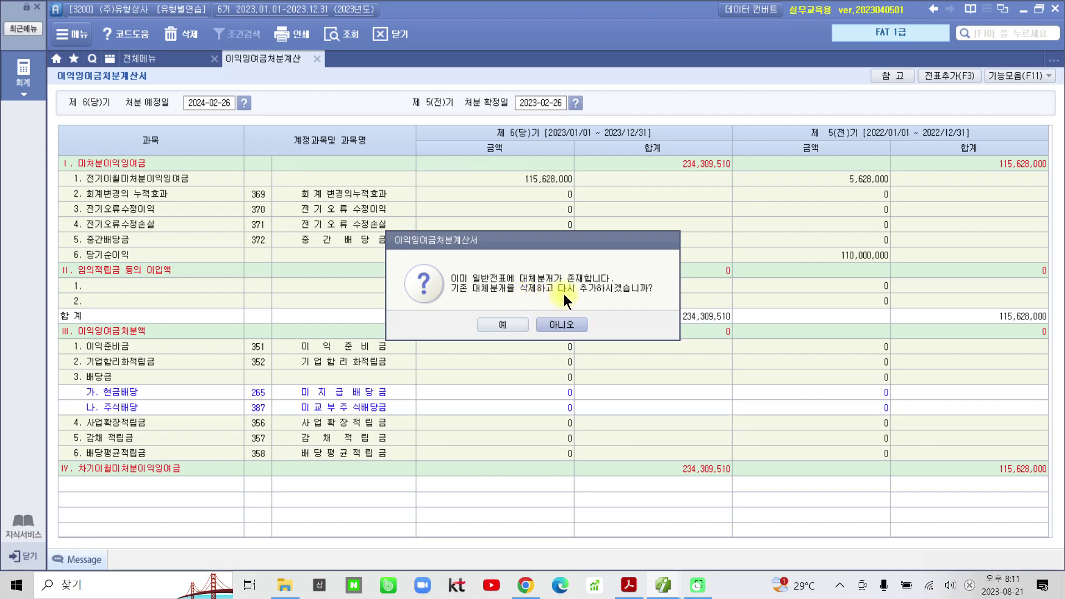
click(494, 325)
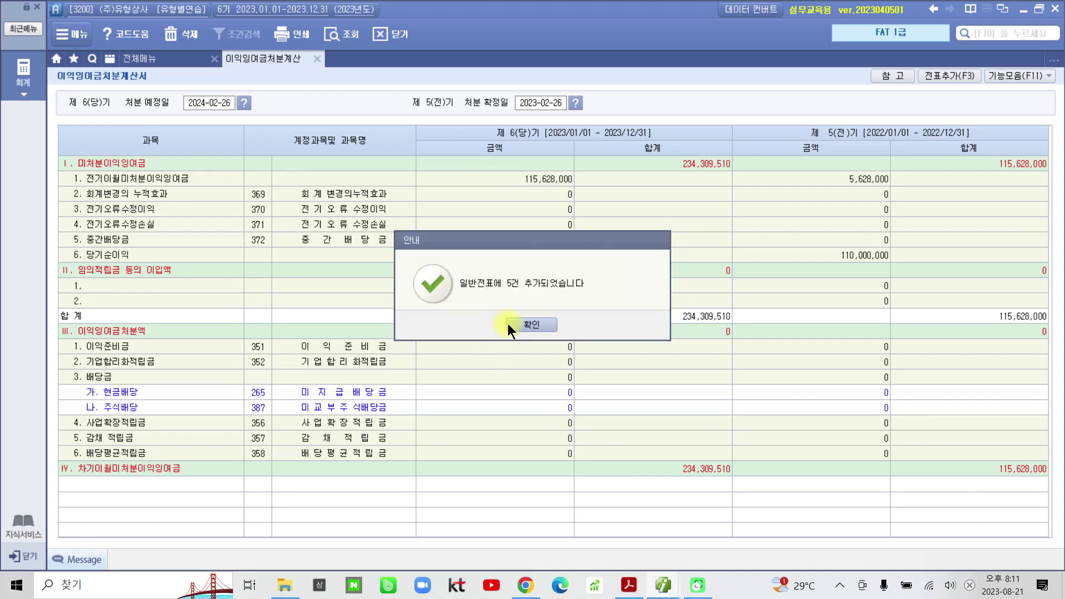
click(522, 322)
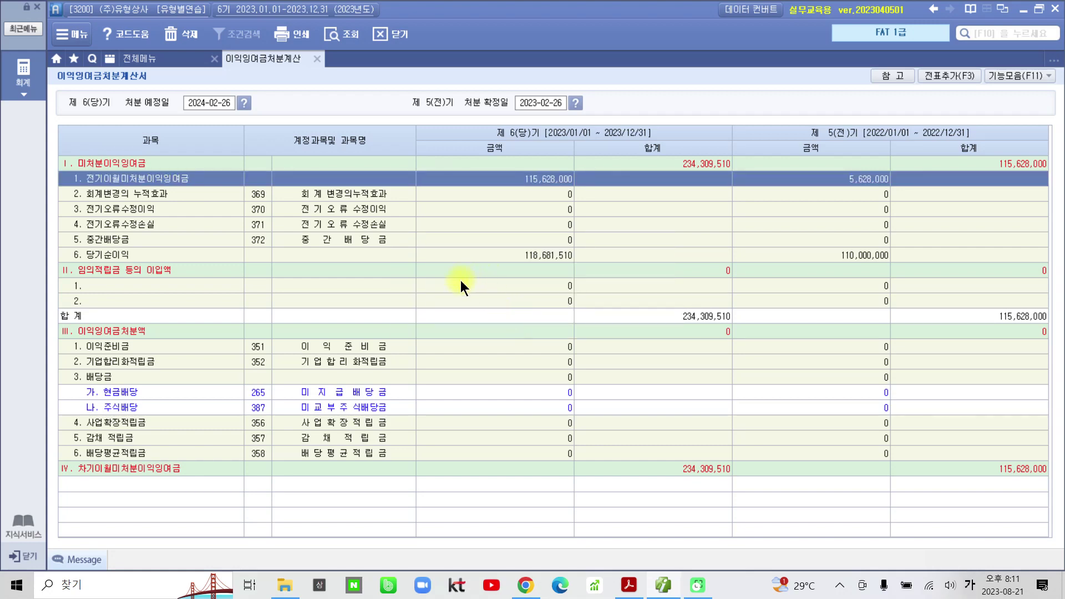
Bring up the 재무상태표 for December 2023 again and fit the 과목 column to its contents
click(157, 58)
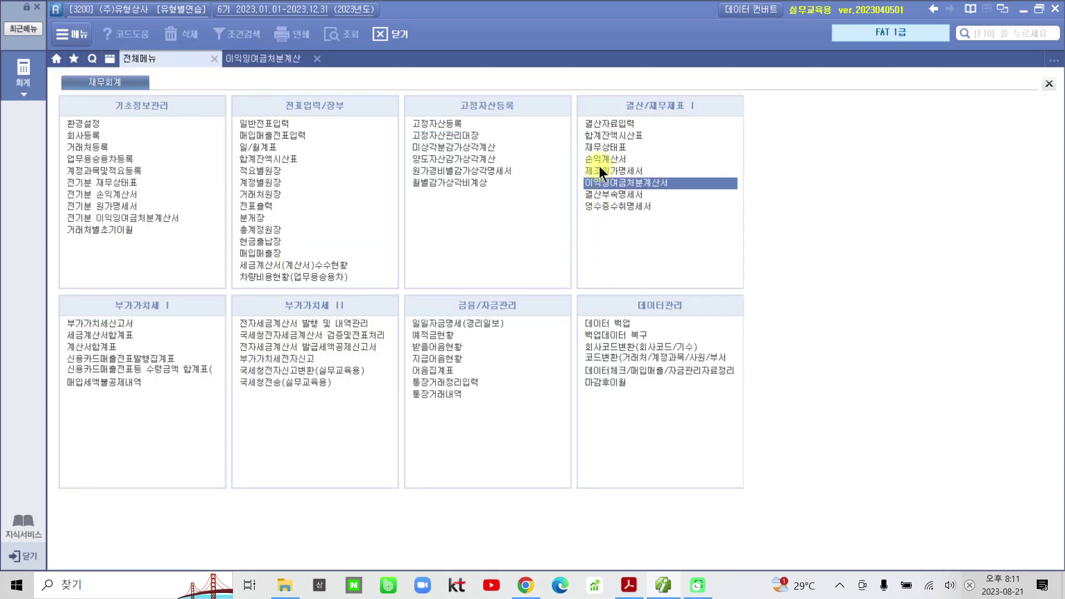
click(602, 147)
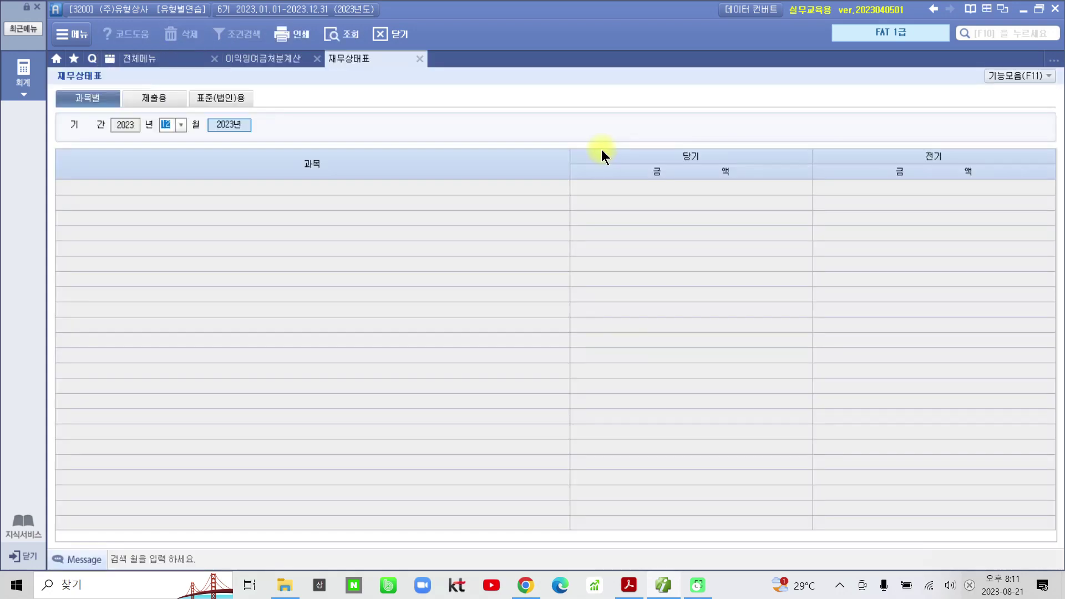
key(Return)
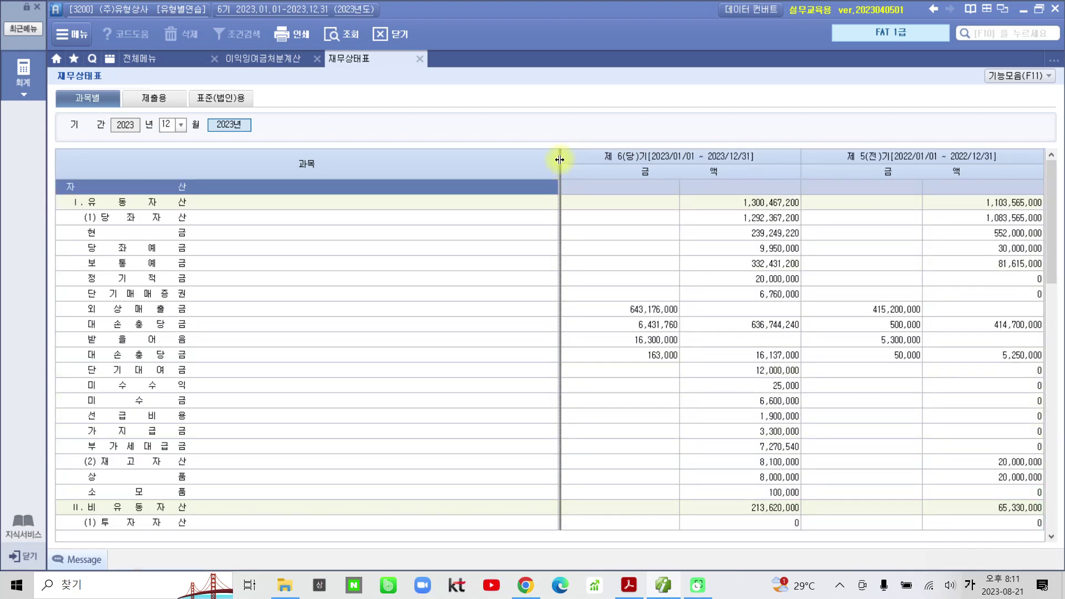
double_click(562, 165)
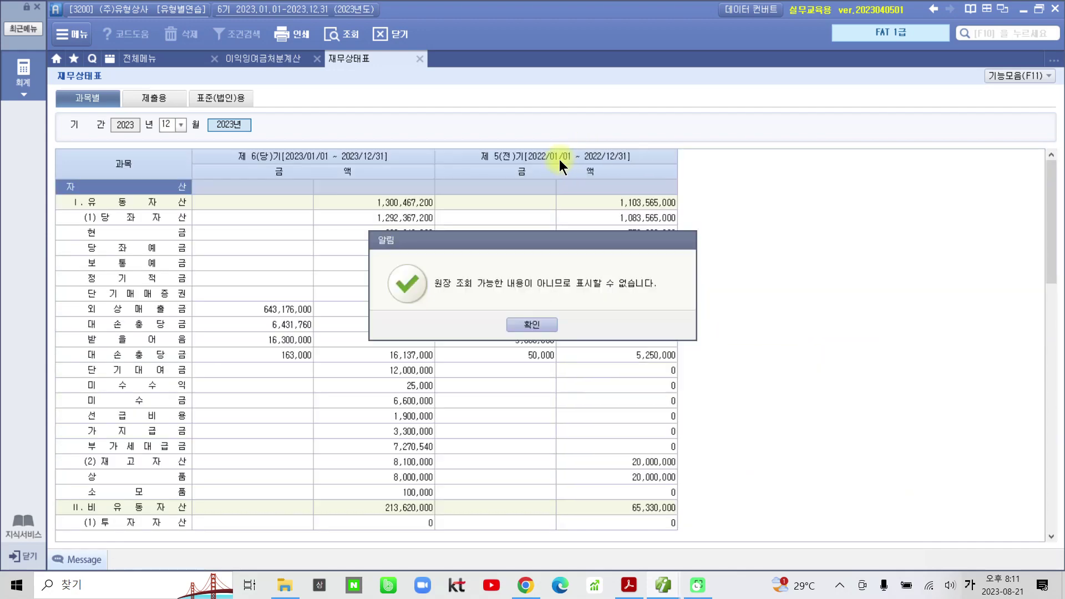
Dismiss the ledger notice and check the prior-term (제 5기) 미처분이익잉여금 amount in the equity section of the 재무상태표
click(531, 323)
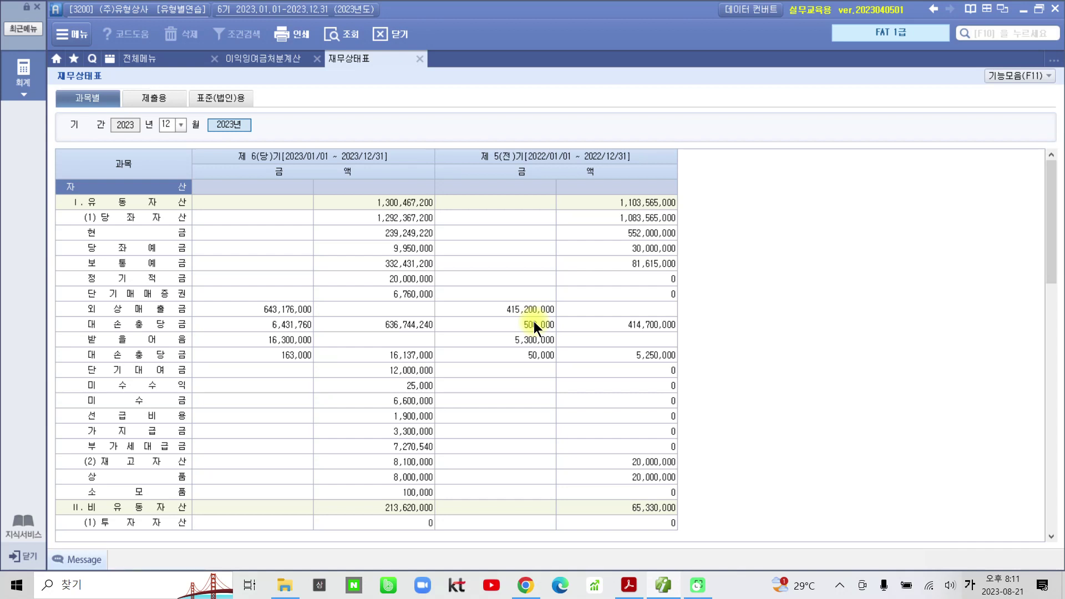
scroll(573, 301, down, 10)
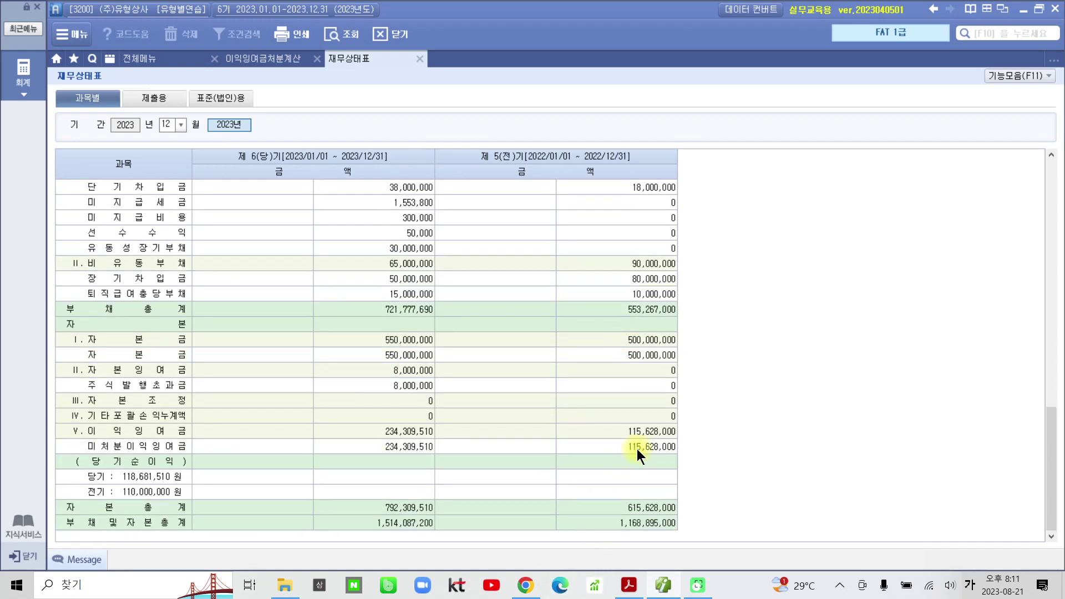
click(637, 449)
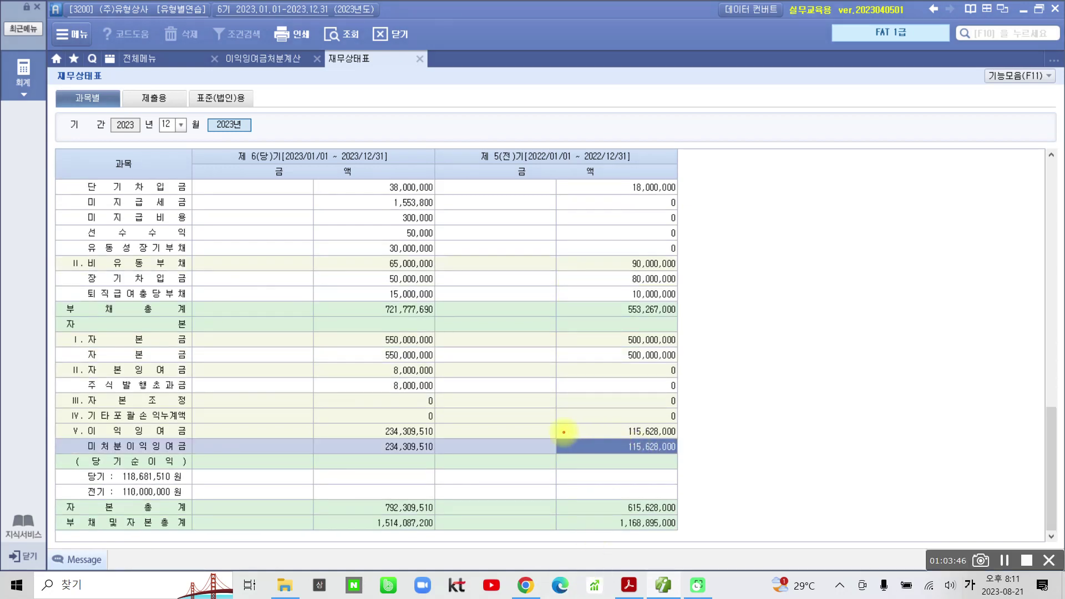
mouse_move(564, 432)
mouse_down()
mouse_move(600, 460)
mouse_move(692, 460)
mouse_up()
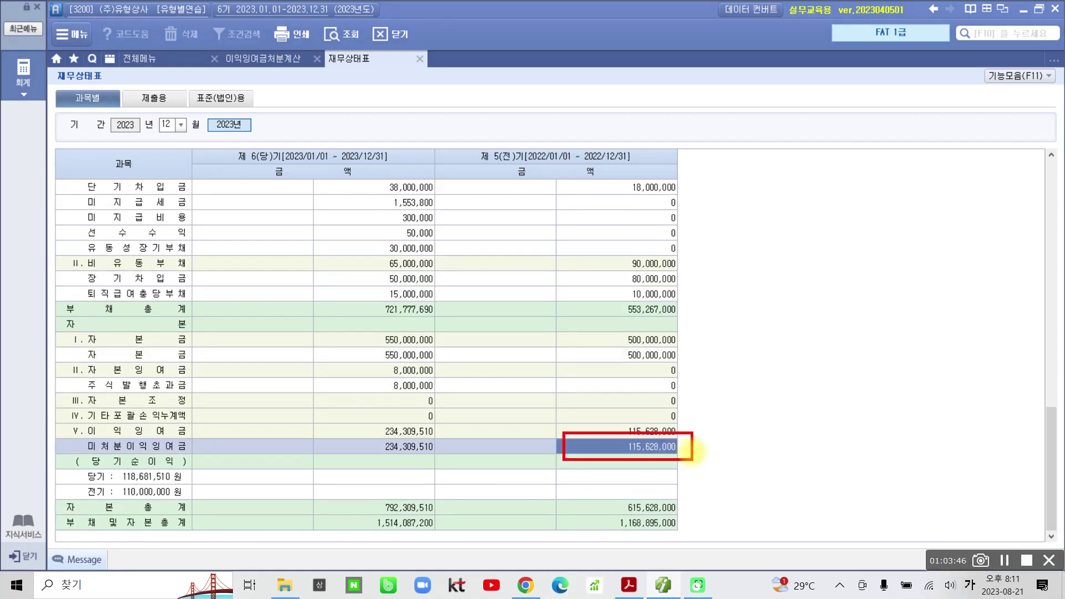
mouse_move(550, 163)
mouse_down()
mouse_move(506, 142)
mouse_move(575, 194)
mouse_up()
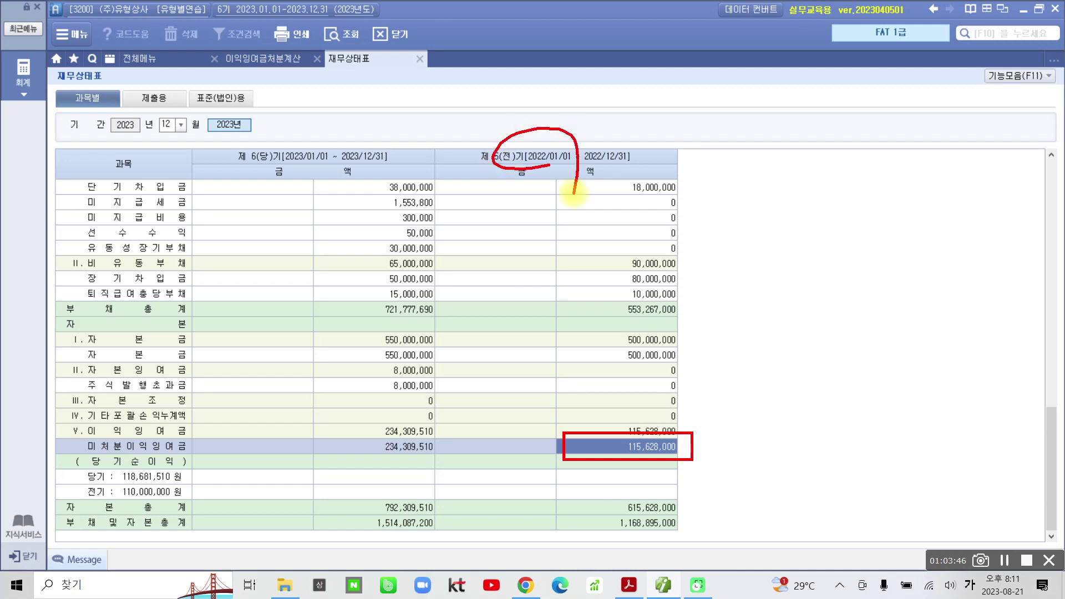
mouse_move(705, 425)
mouse_down()
mouse_move(713, 447)
mouse_move(732, 424)
mouse_up()
key(Escape)
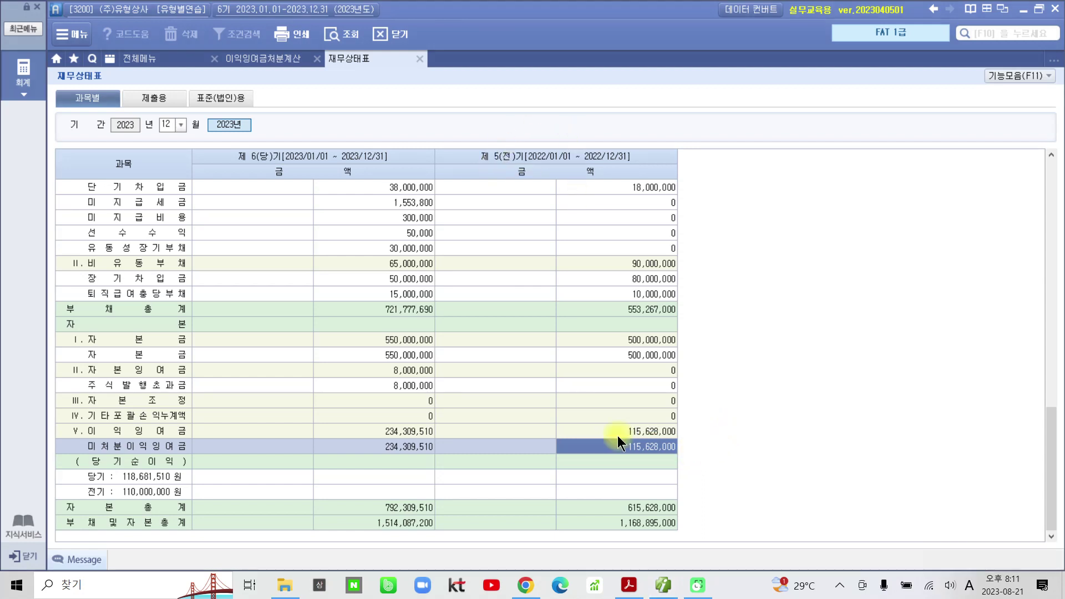